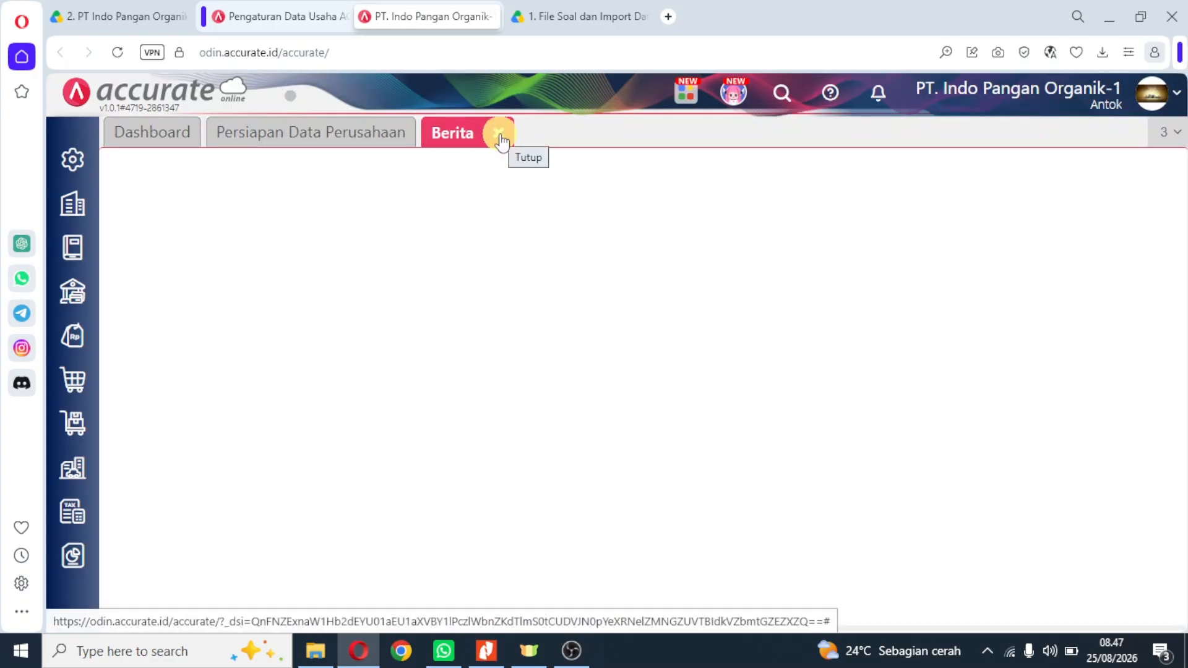
Close the Berita page and open the company information preferences through the feature management option on the data preparation page.
left_click(499, 135)
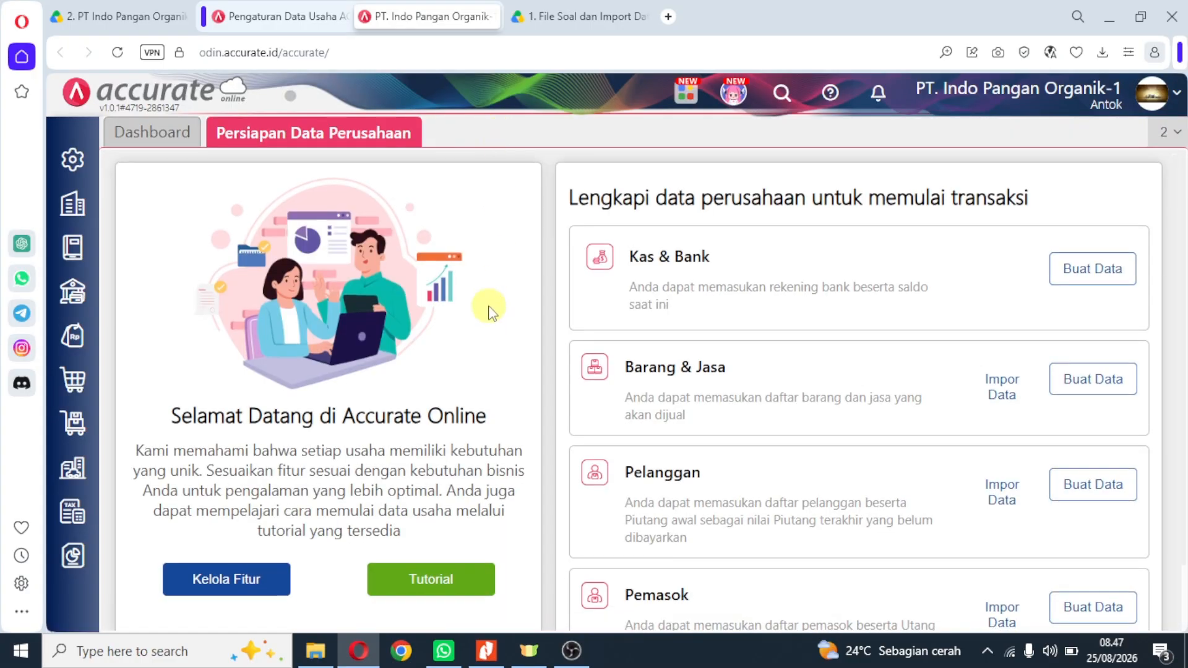
scroll(924, 353, "down", 2)
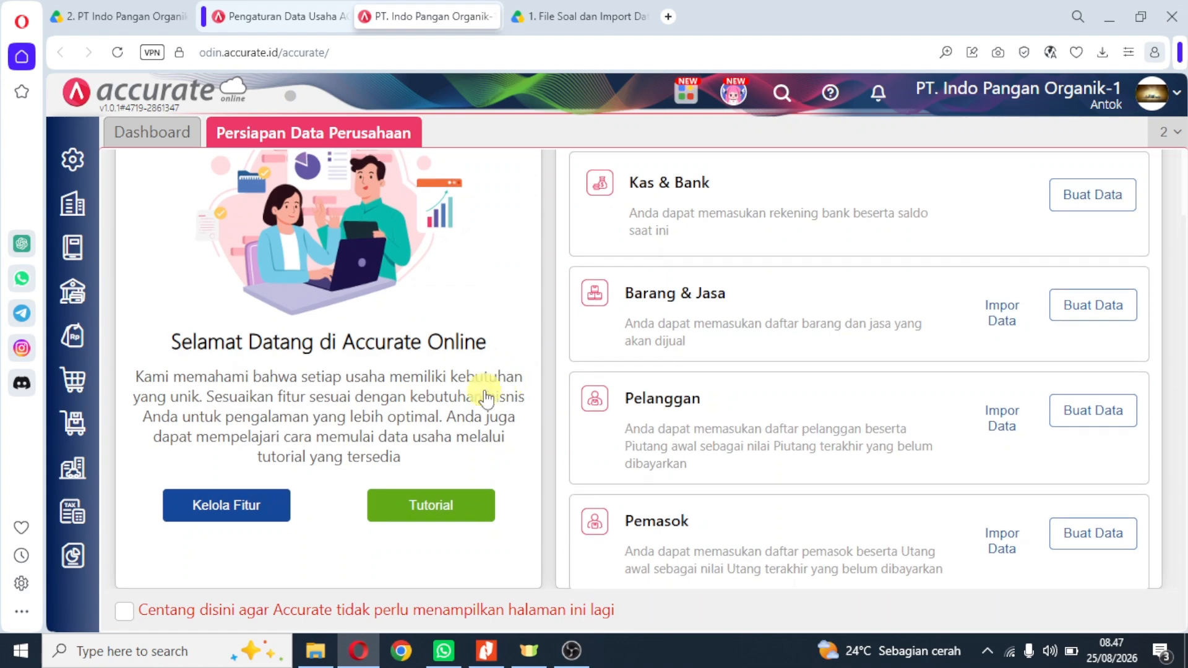
left_click(223, 506)
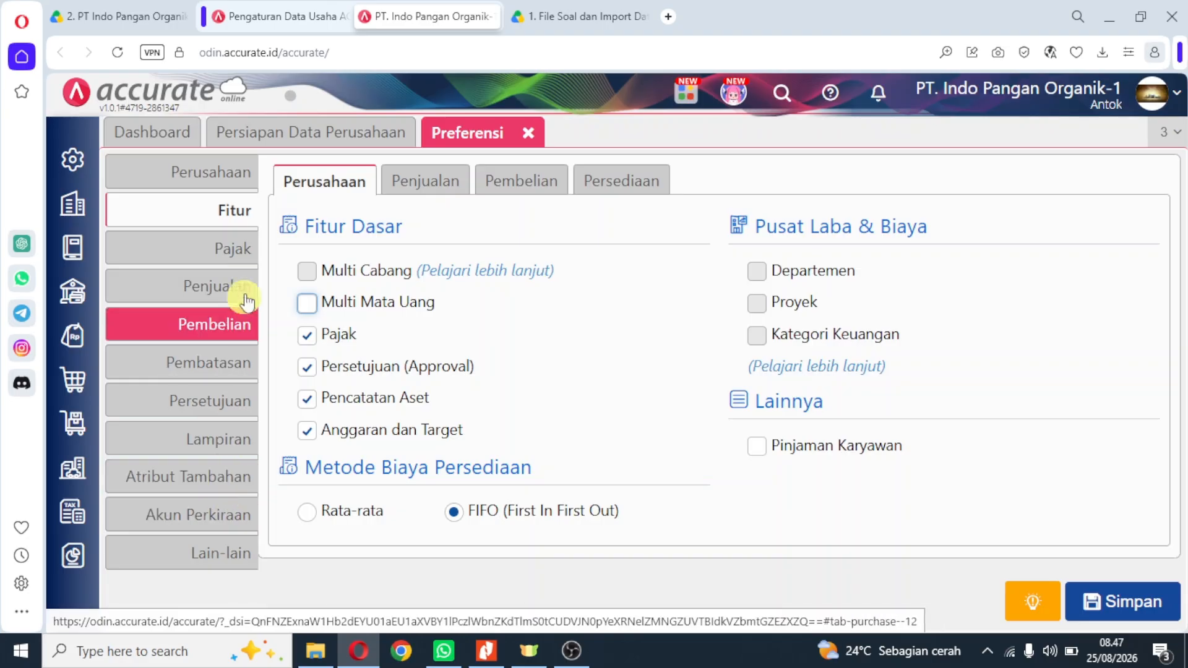
left_click(227, 176)
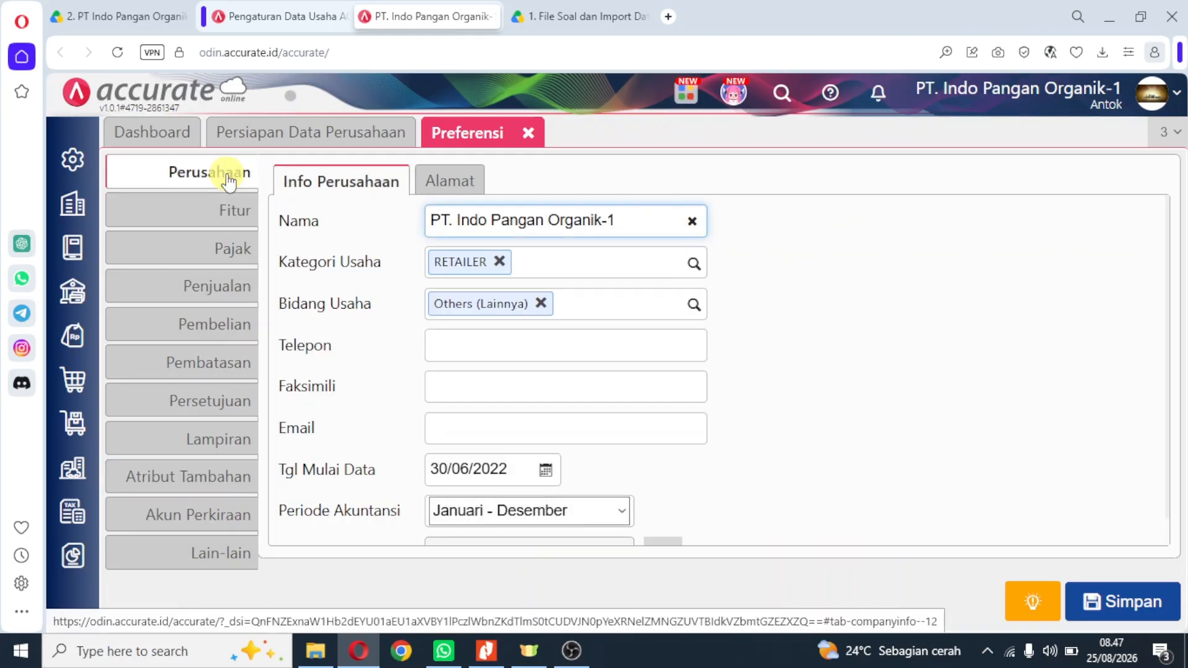
Switch to the exercise PDF in Nitro Pro and copy the company's phone number from the company information table using text selection.
left_click(536, 344)
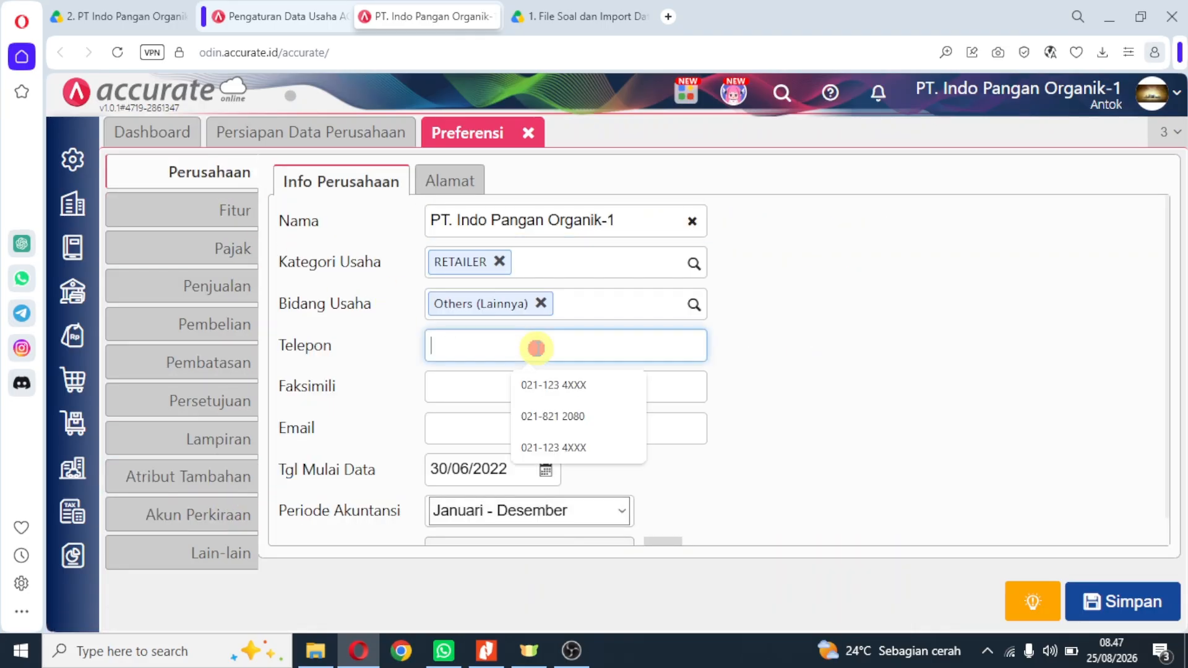
left_click(486, 650)
scroll(591, 371, "down", 3)
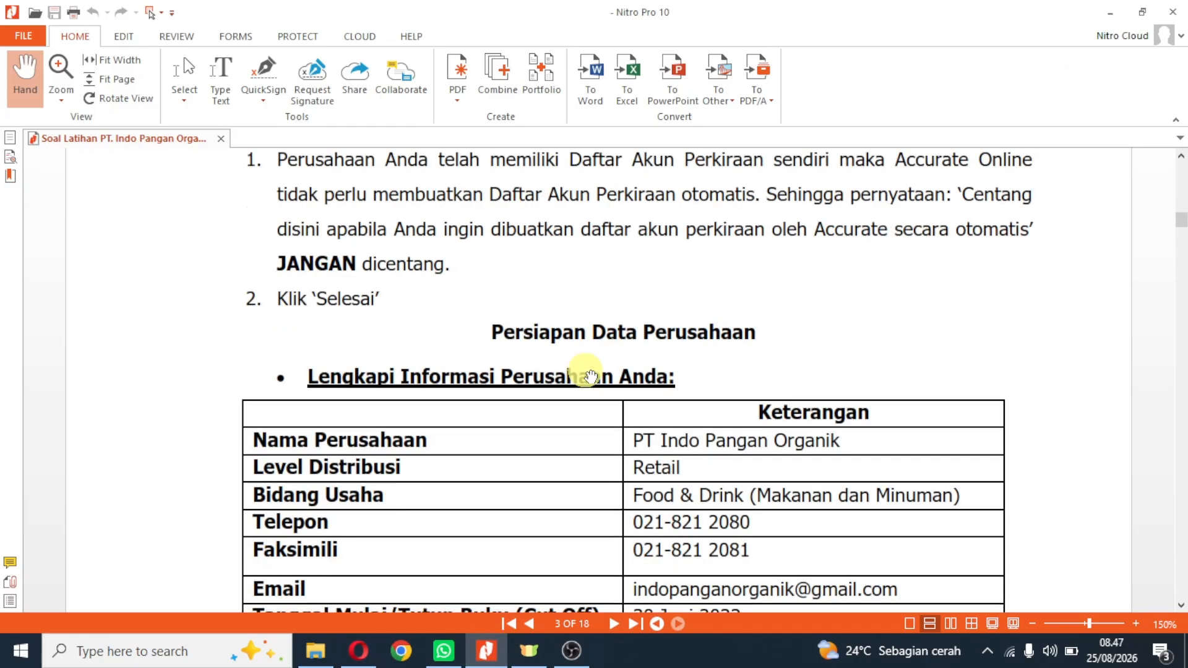
scroll(590, 375, "down", 1)
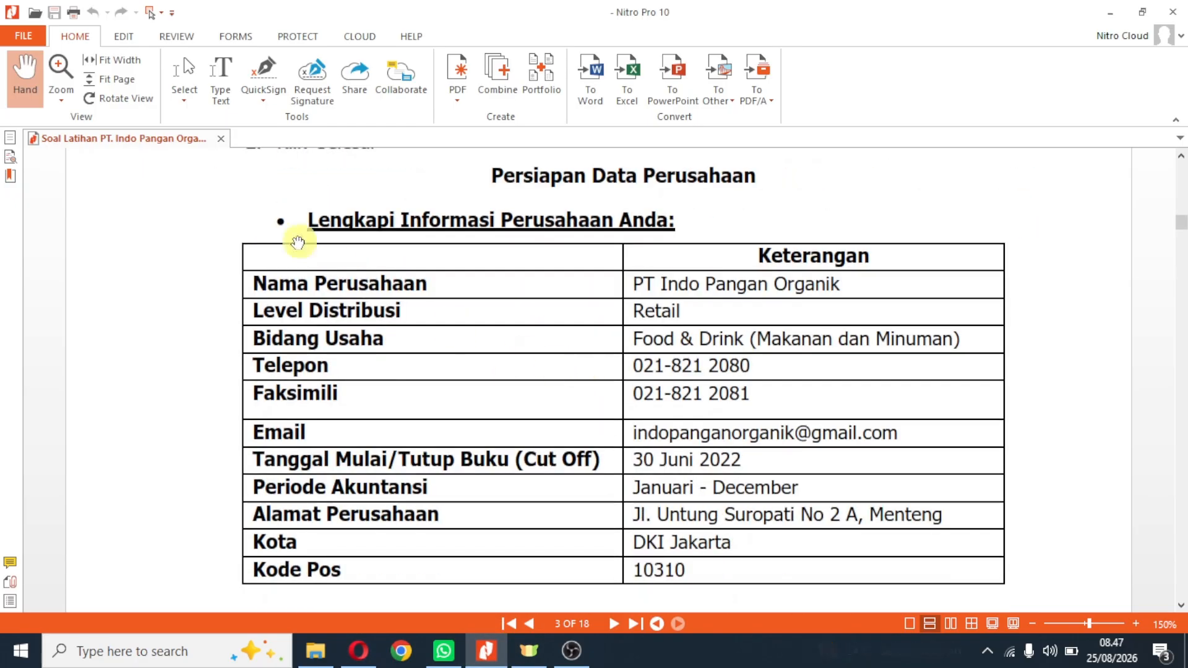
left_click(124, 37)
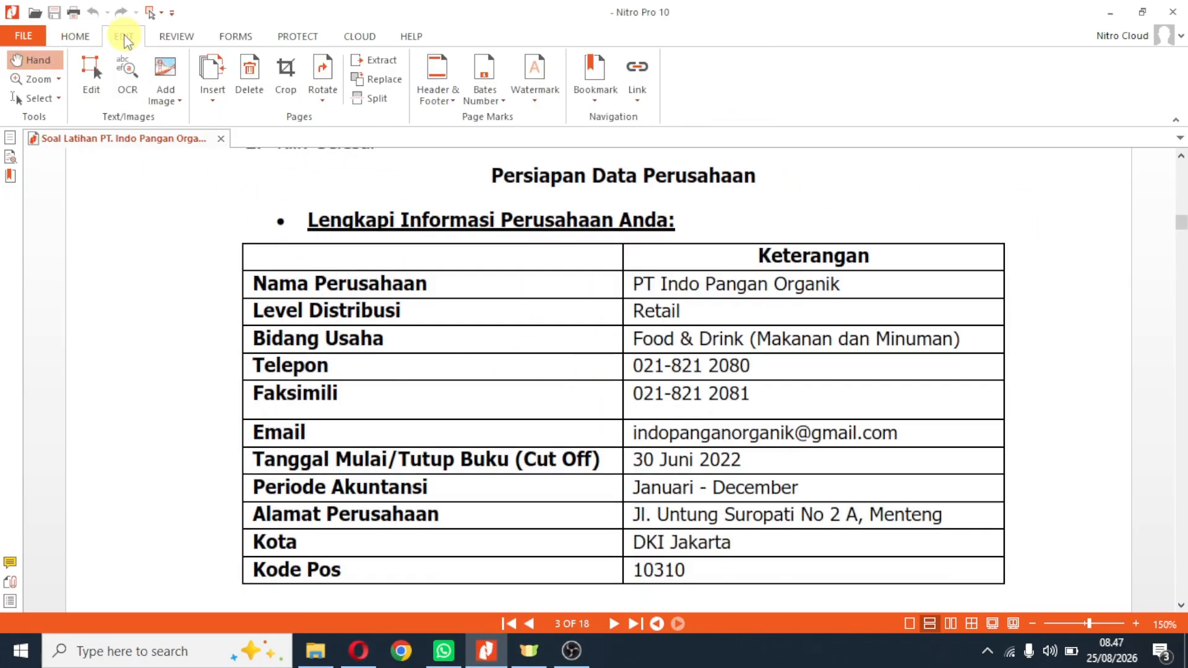
left_click(76, 37)
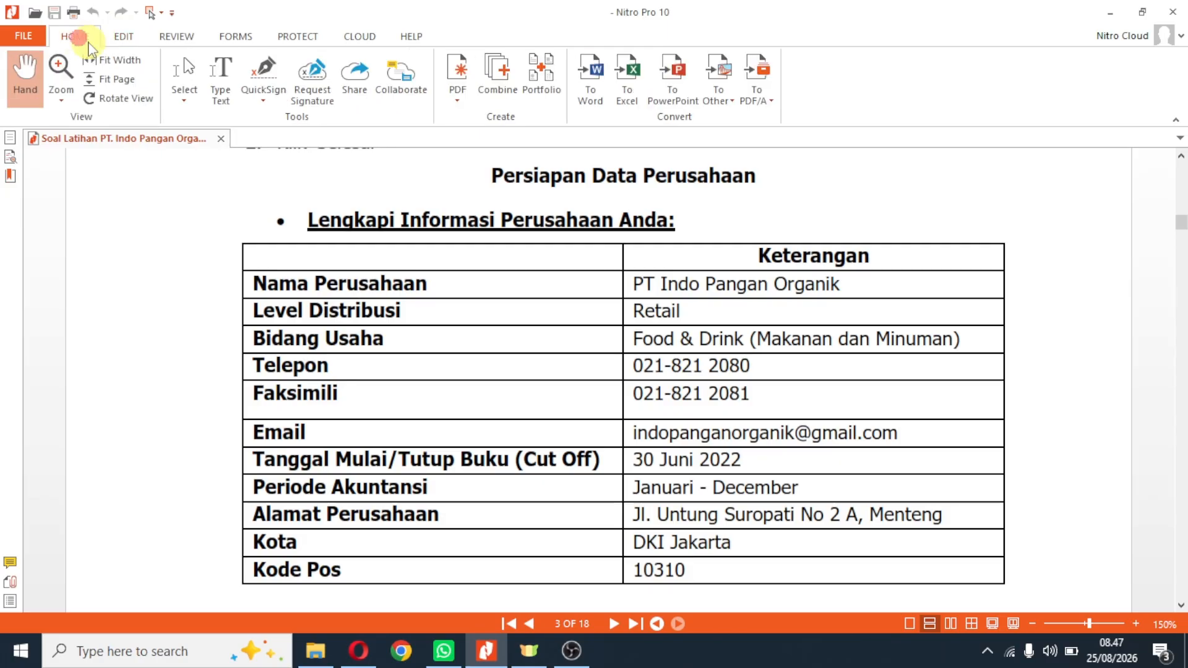
left_click(185, 100)
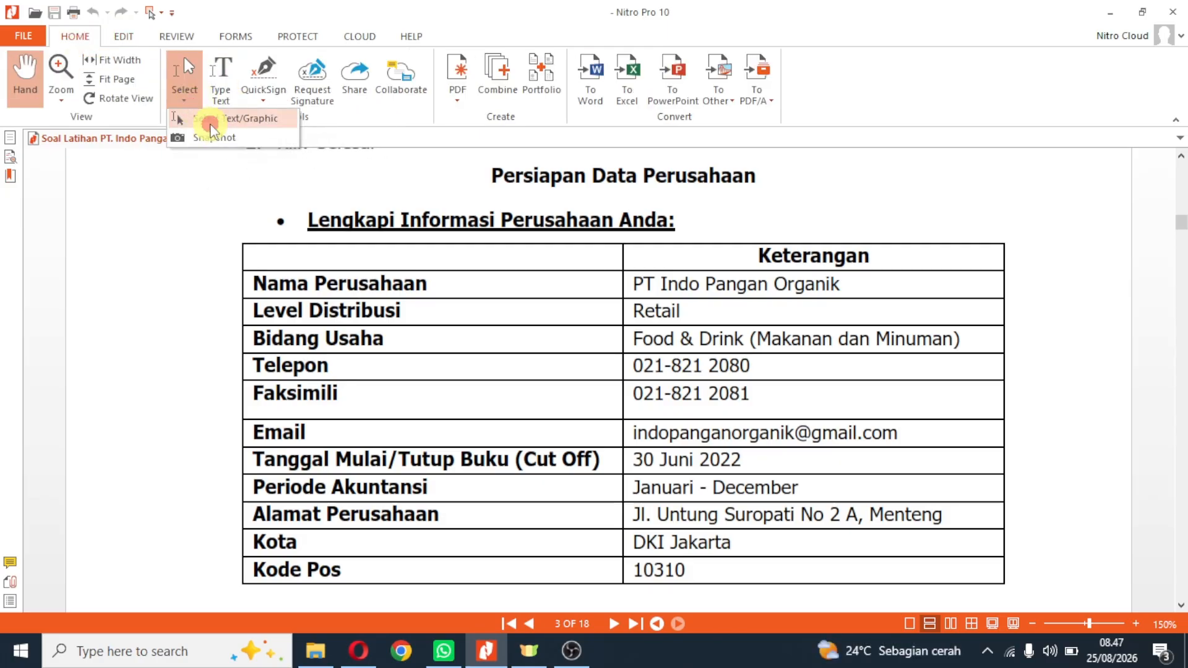
left_click(203, 117)
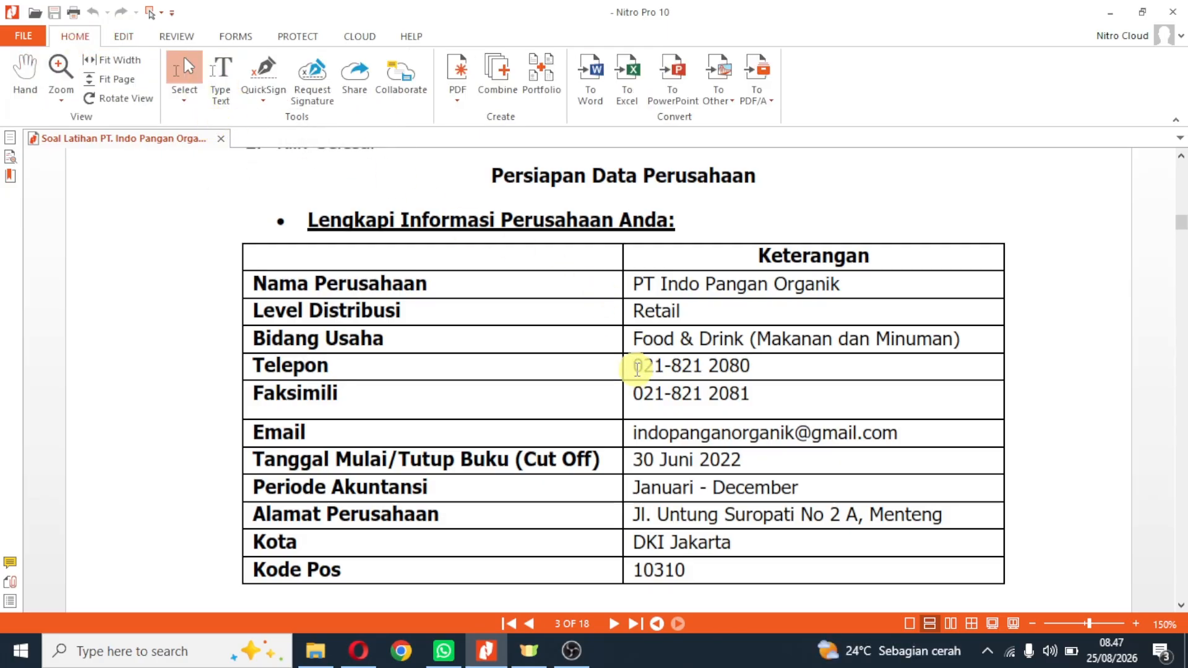
left_click_drag(637, 369, 759, 368)
key("ctrl+c")
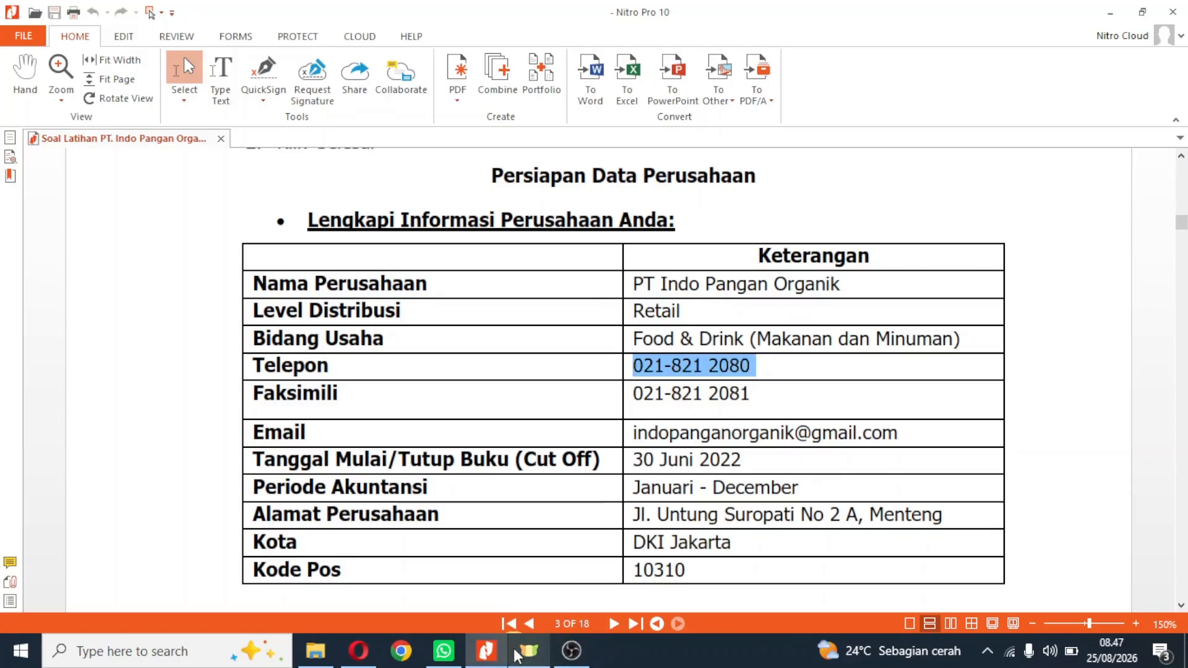
Return to Accurate Online and paste the copied phone number into both the Telepon and Faksimili fields.
left_click(484, 655)
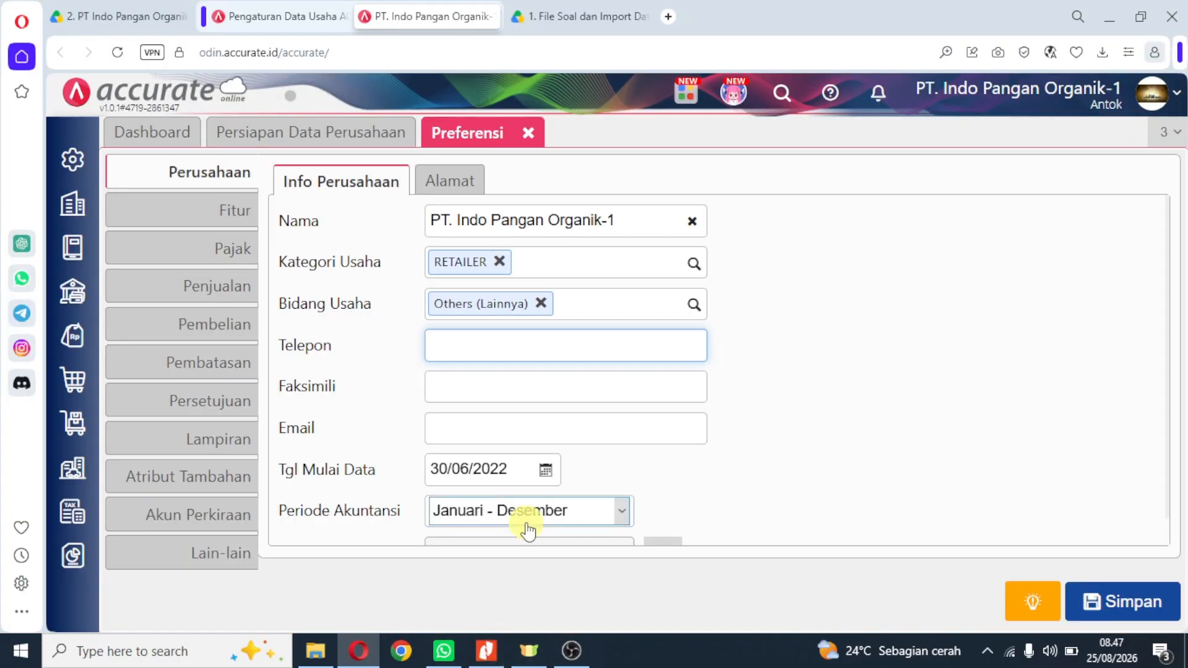
key("ctrl+v")
left_click(537, 397)
key("ctrl+v")
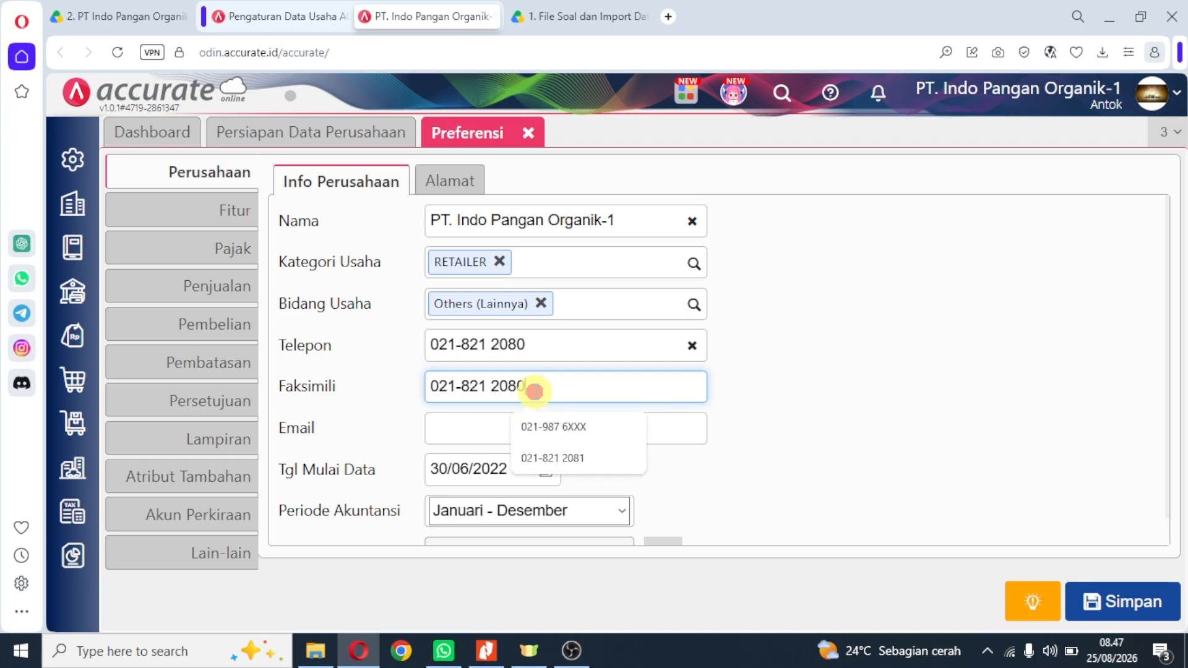
Copy the company's e-mail address from the exercise PDF in Nitro Pro into the Email field of the company information.
left_click(512, 428)
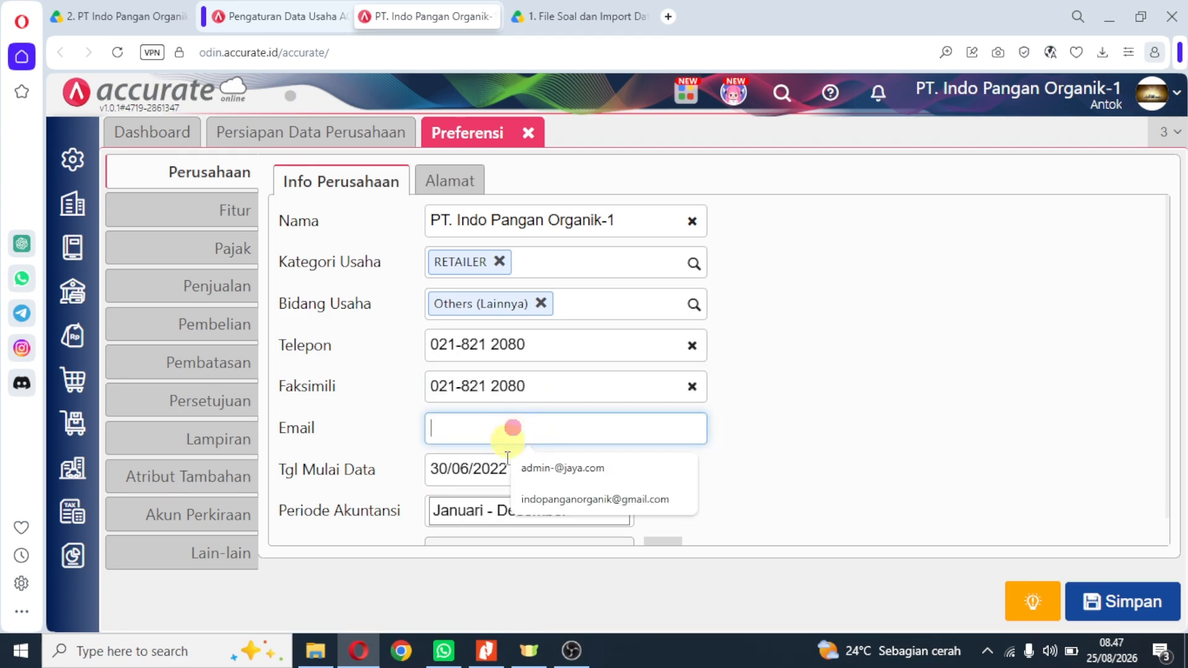
key("alt+Tab")
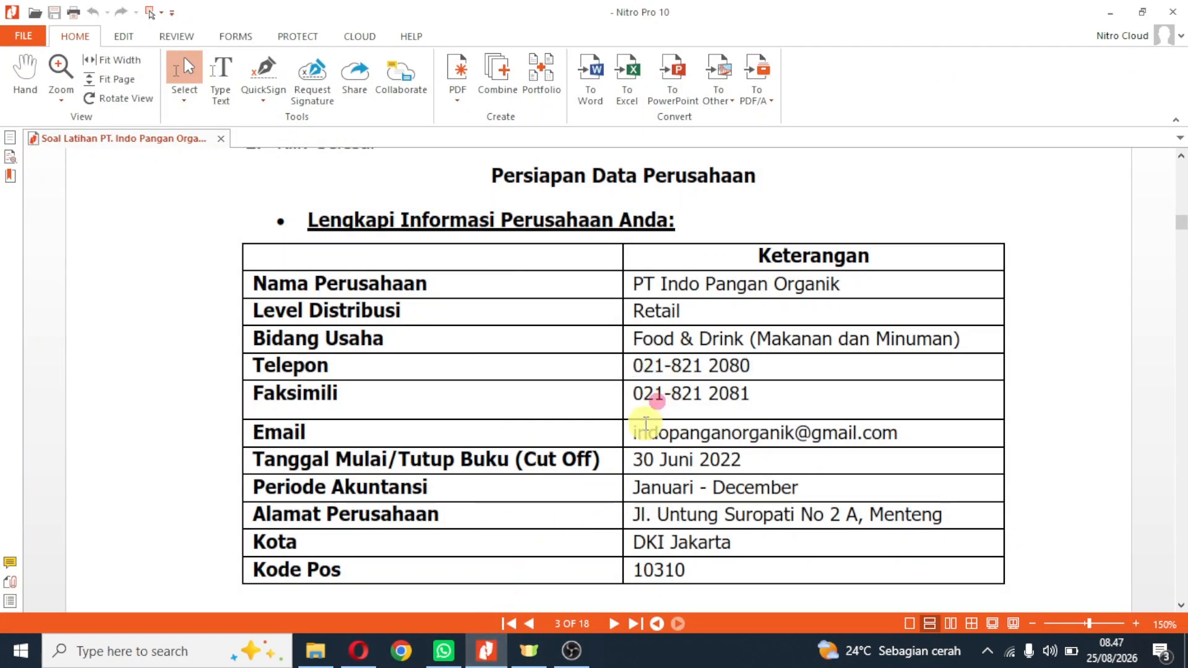
left_click_drag(631, 432, 906, 437)
key("ctrl+c")
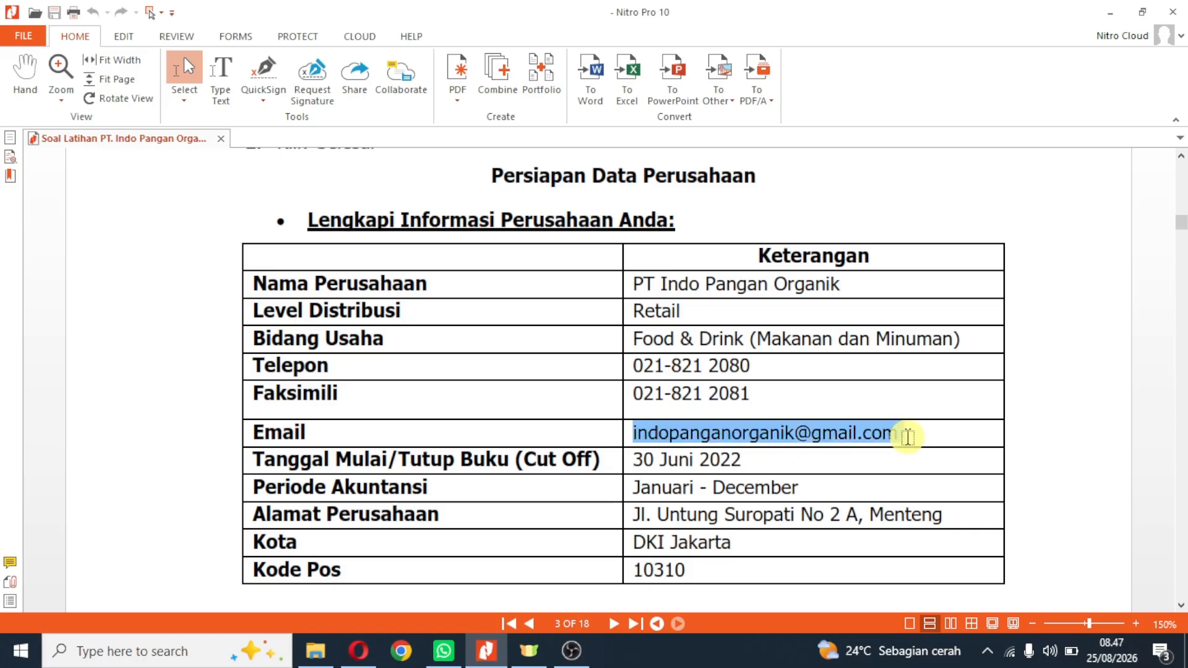
left_click(486, 650)
key("ctrl+v")
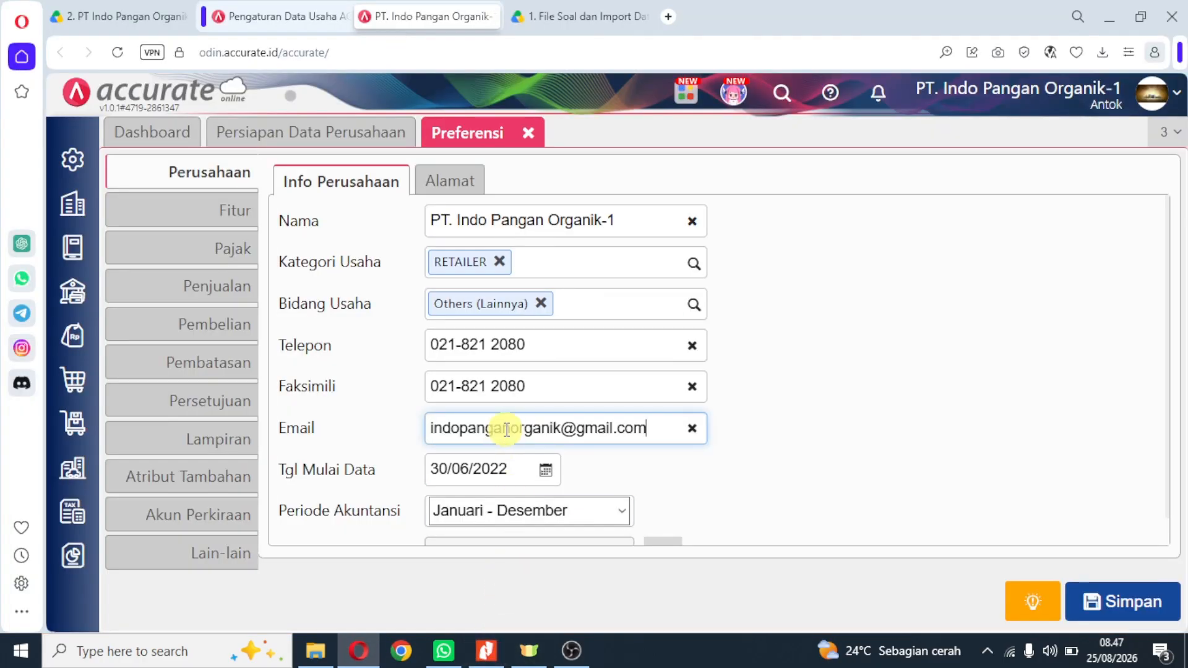
Check the business field in the exercise PDF and change Bidang Usaha to Food & Drink (Makanan & Minuman).
mouse_move(480, 659)
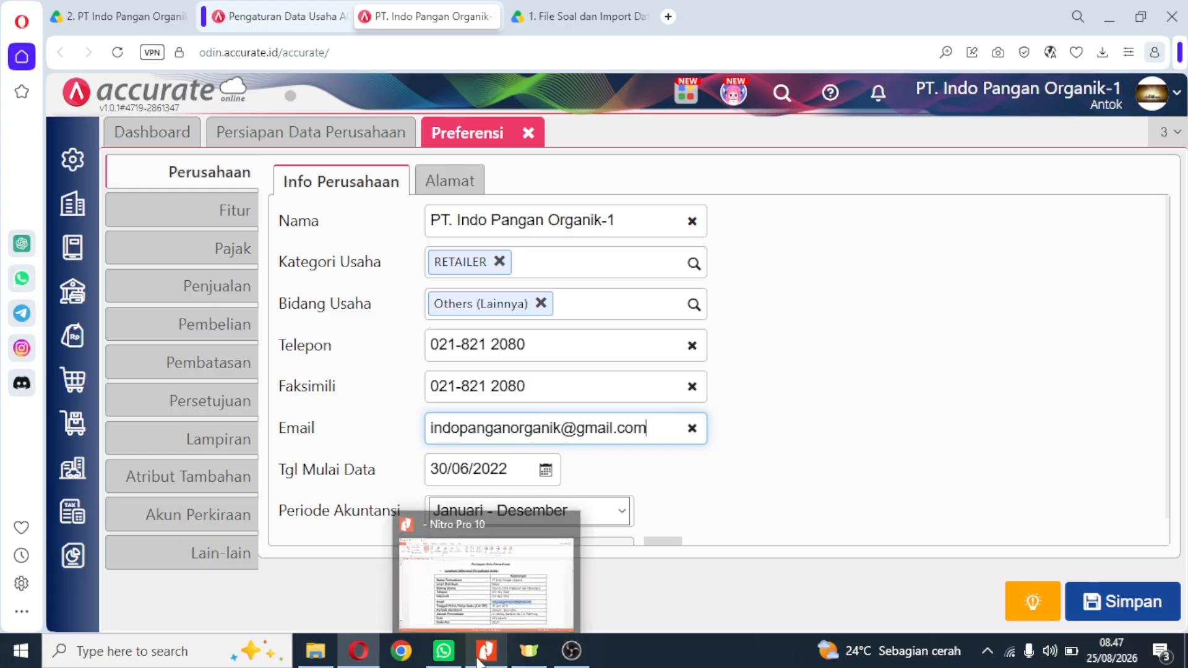
left_click(480, 660)
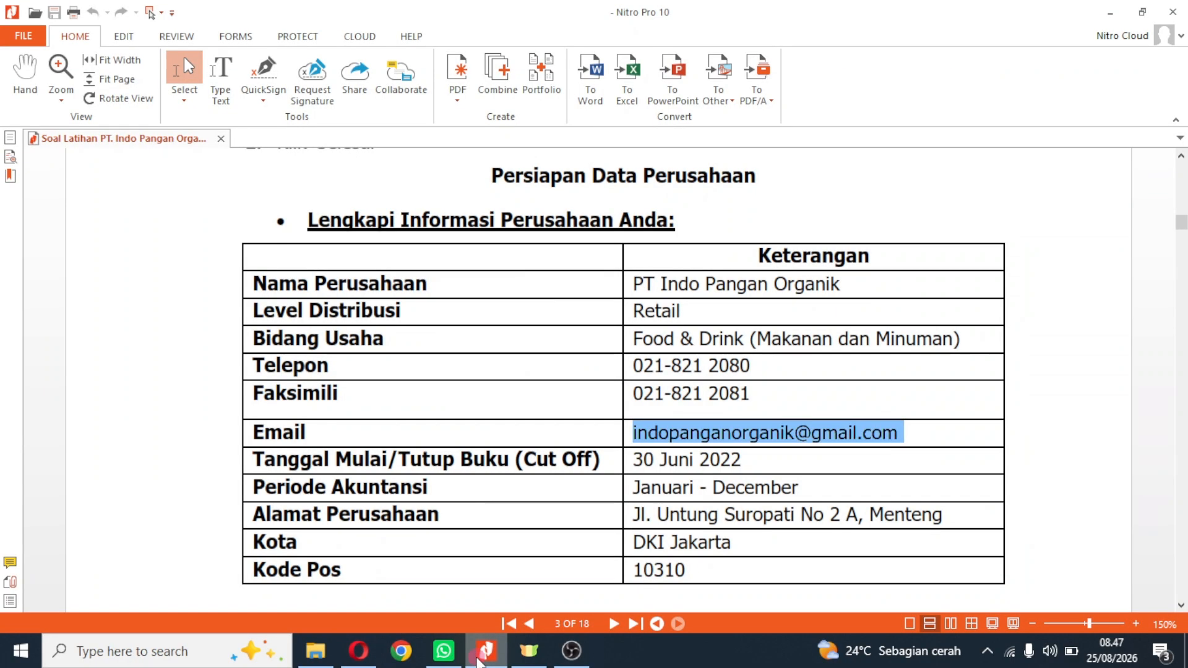
left_click(480, 659)
left_click(480, 659)
left_click(742, 339)
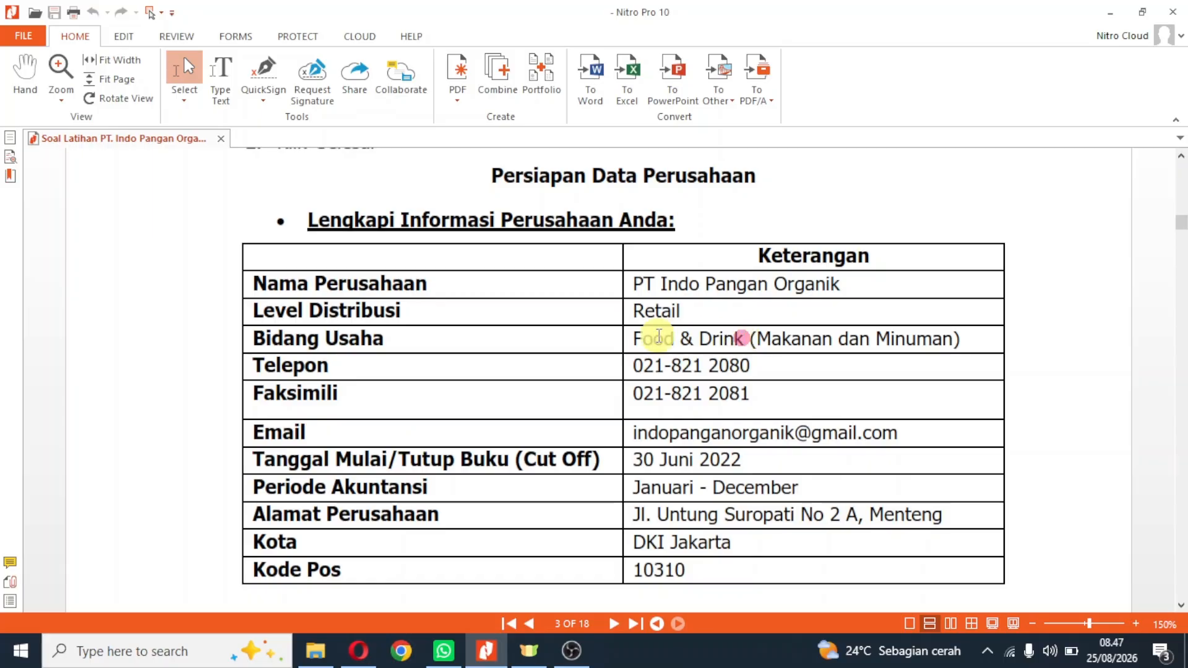
left_click(484, 655)
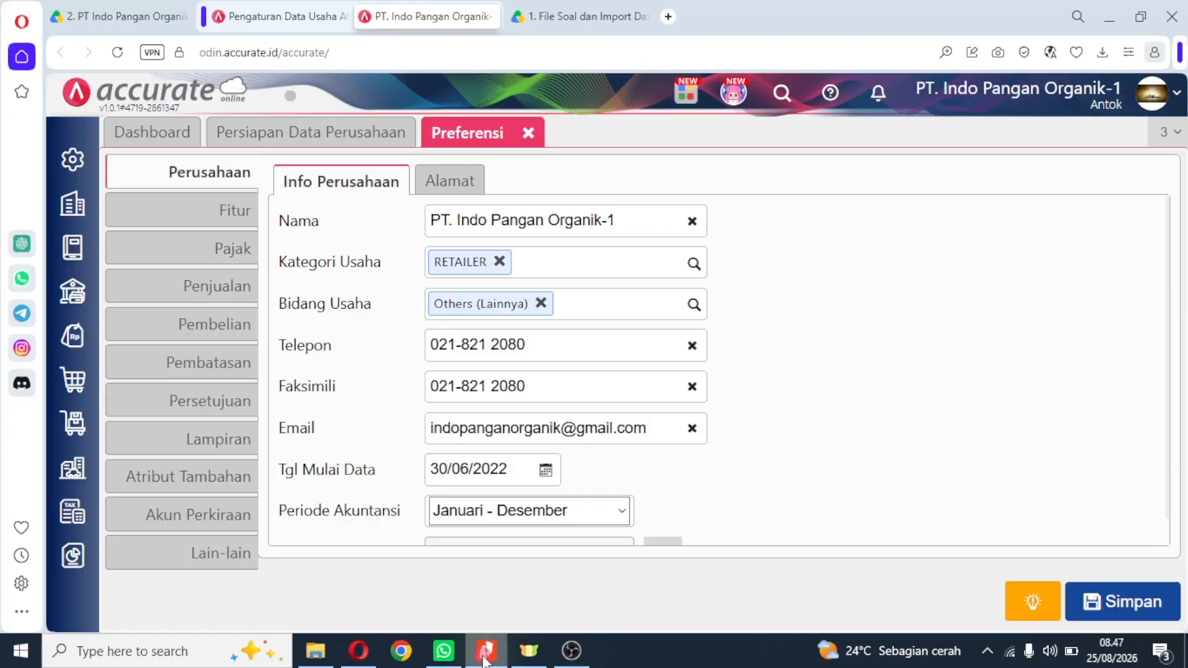
left_click(540, 303)
left_click(697, 307)
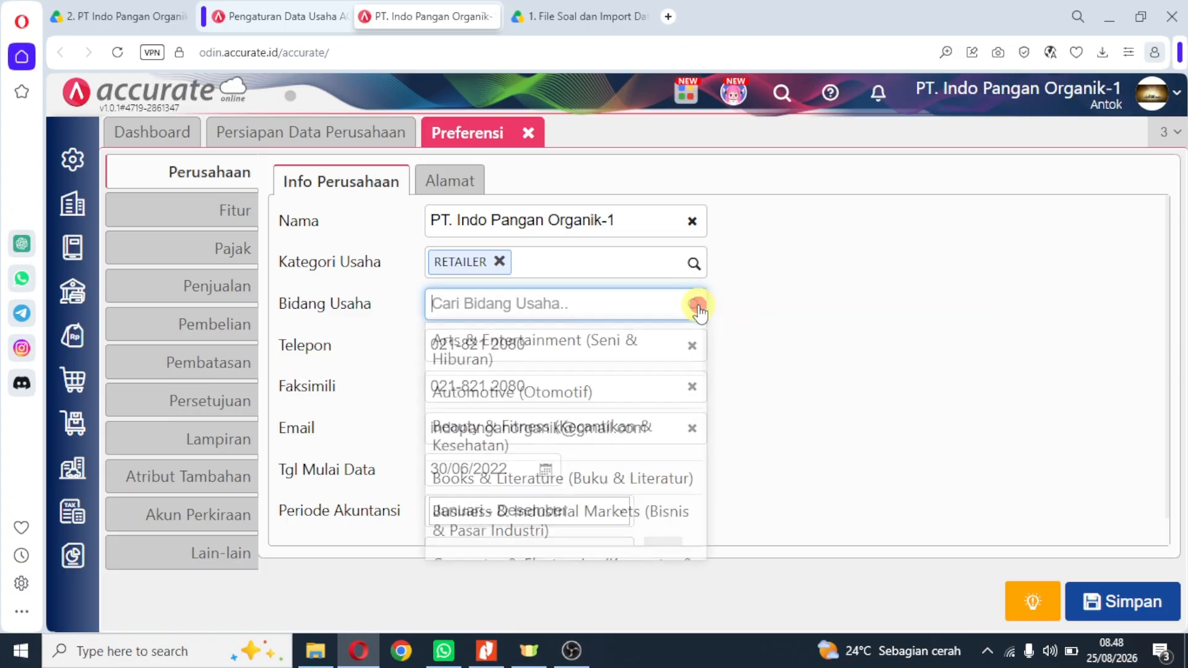
scroll(592, 402, "down", 3)
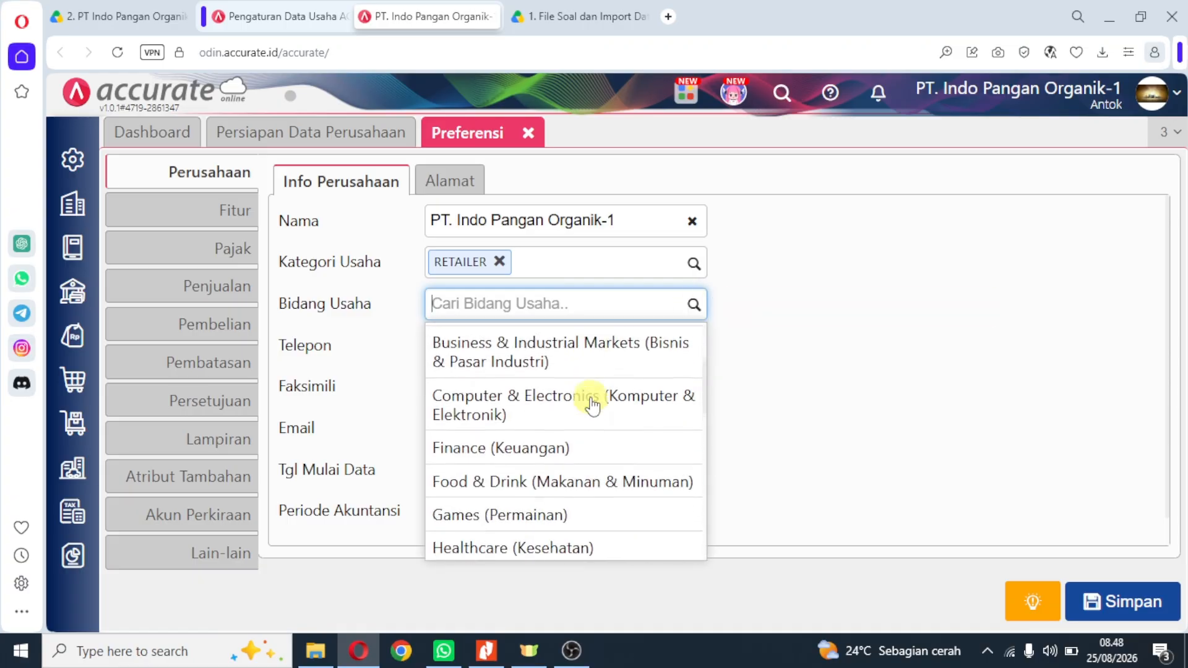
left_click(580, 484)
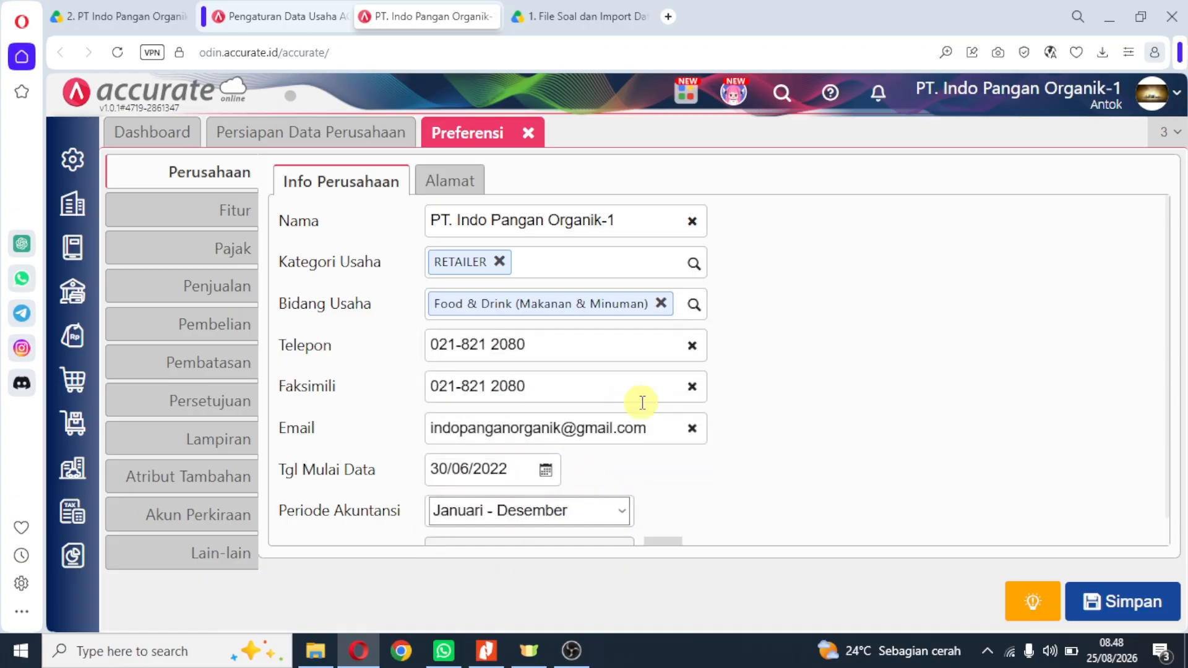
Copy the company's street address from the exercise PDF into the Jalan field of the company address.
scroll(627, 344, "down", 1)
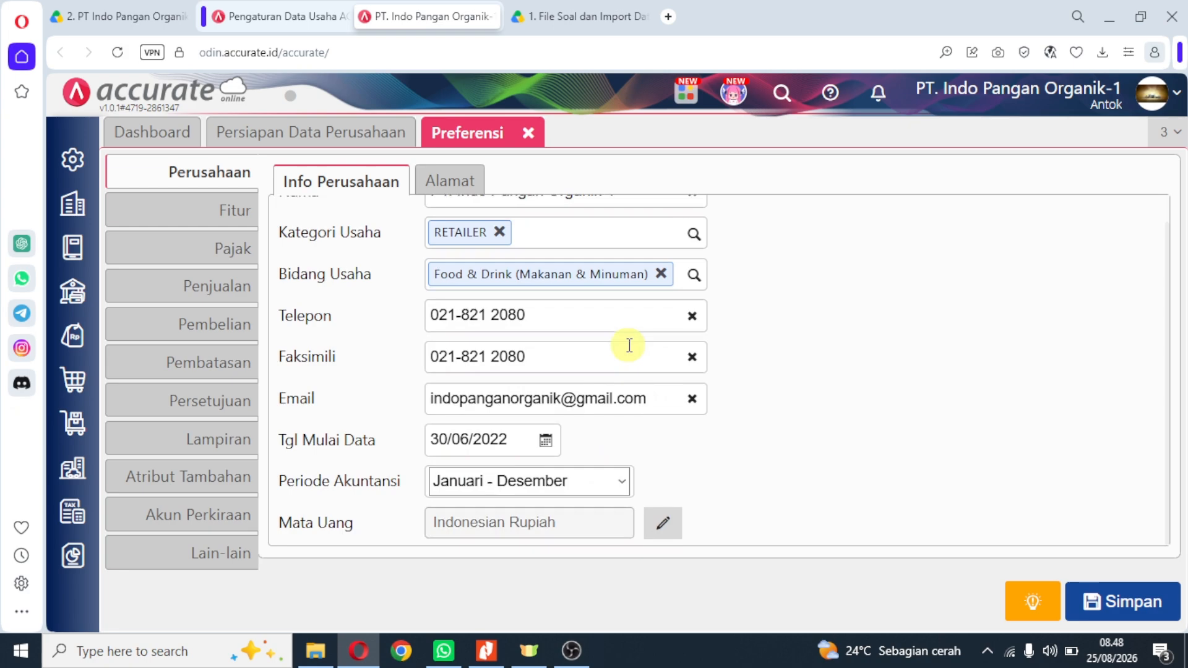
left_click(450, 181)
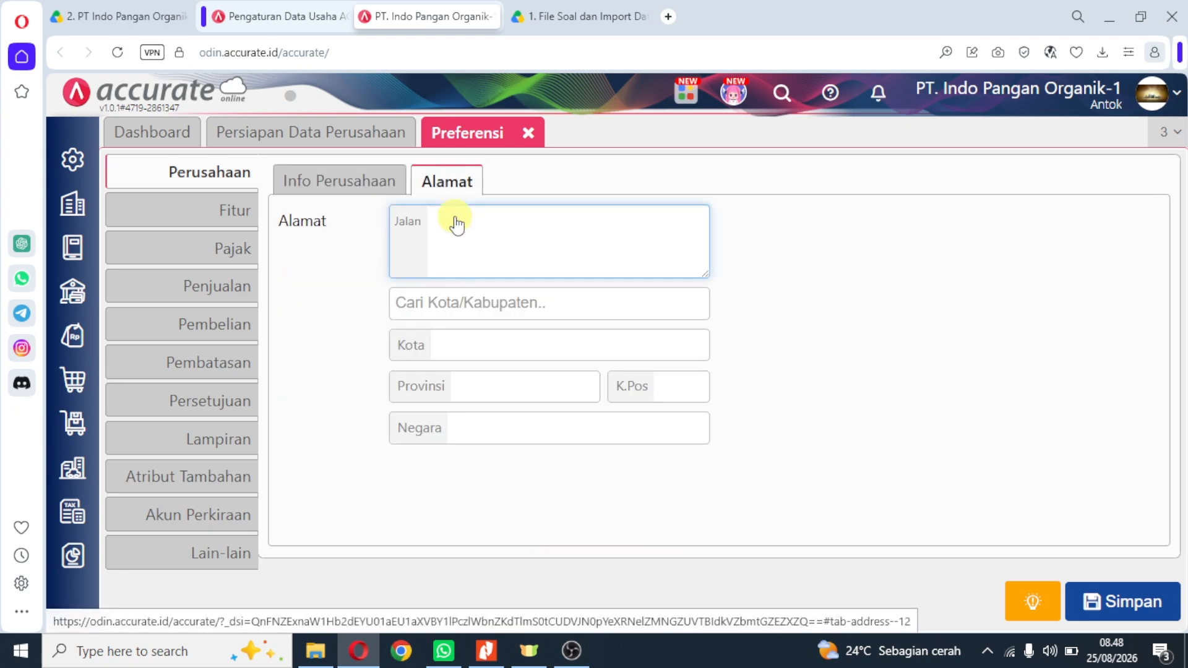
left_click(485, 650)
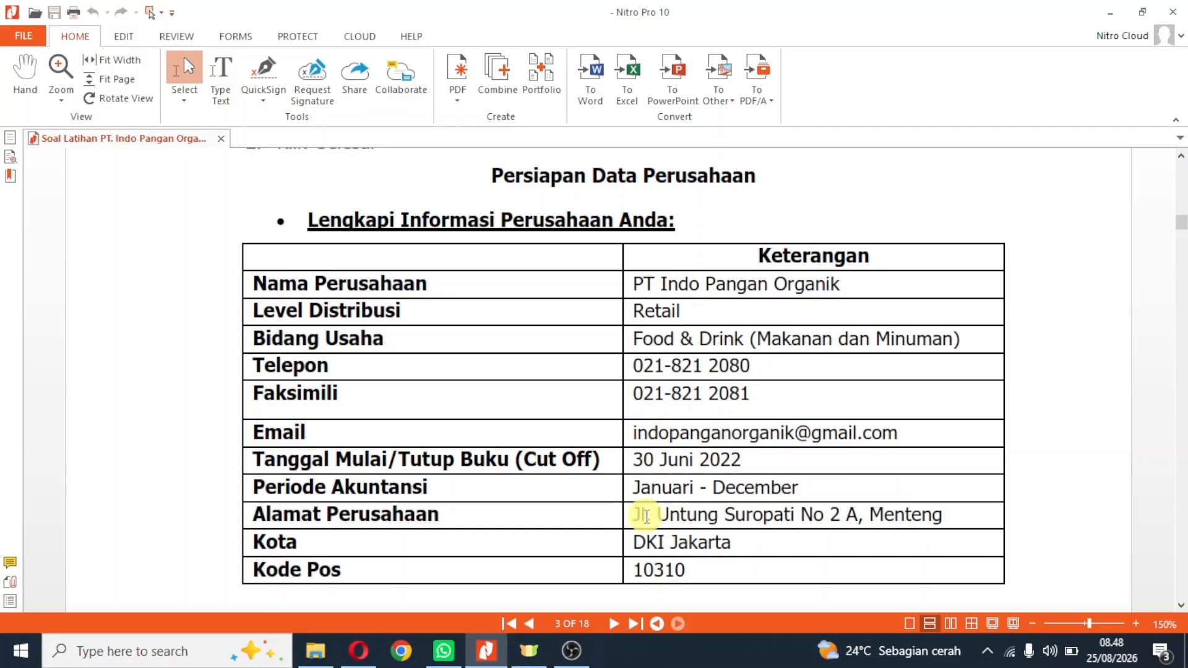
left_click_drag(639, 515, 960, 514)
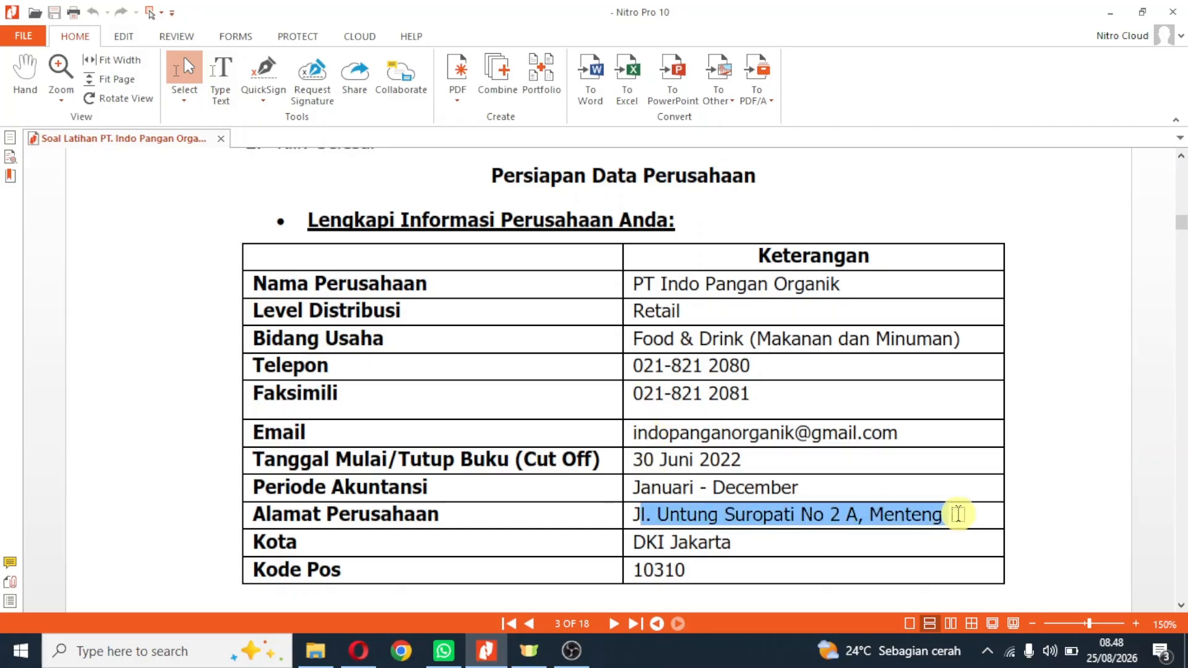
left_click_drag(627, 513, 961, 511)
key("ctrl+c")
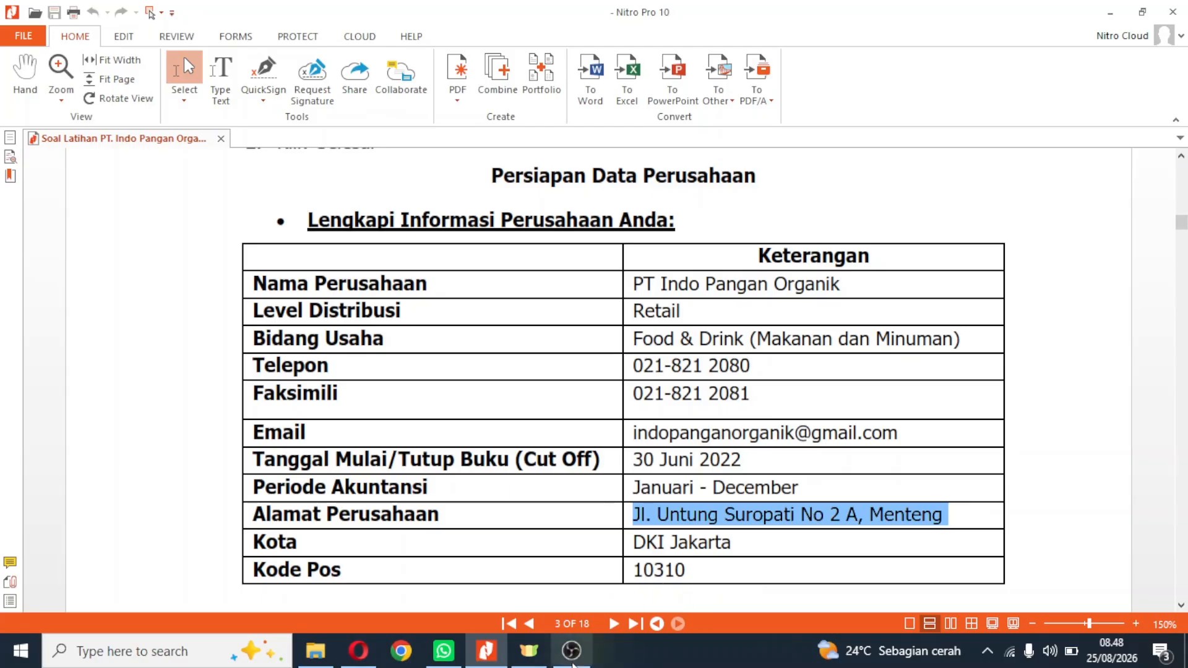
left_click(484, 659)
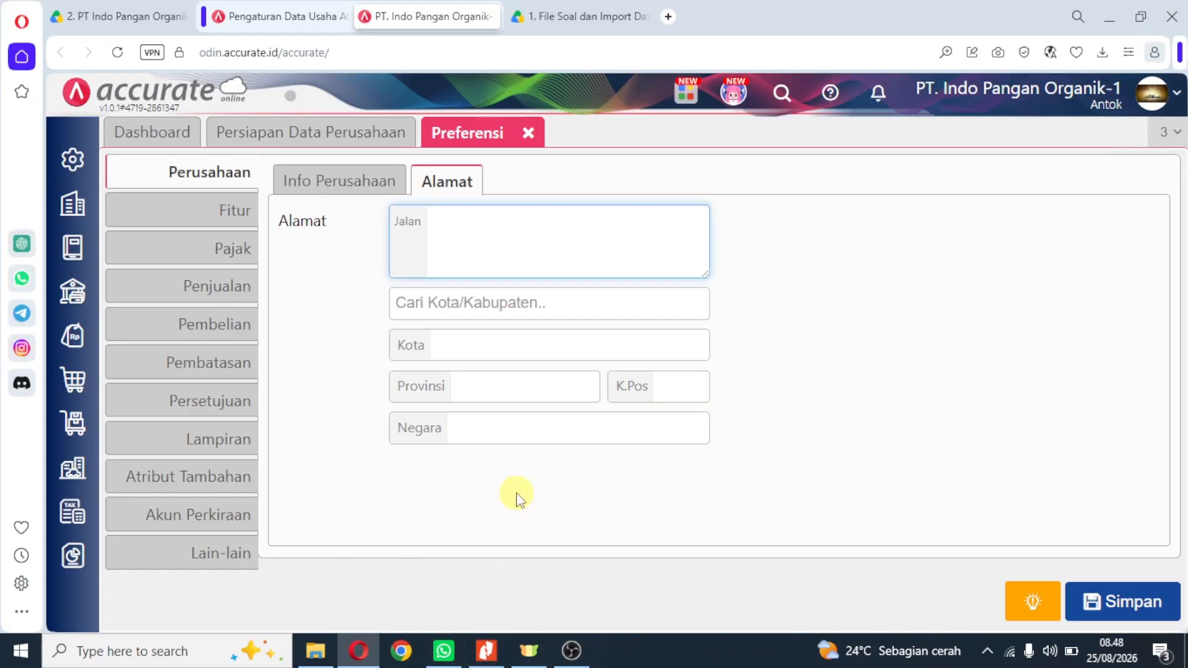
key("ctrl+v")
Search the Kota/Kabupaten field for "dki" and choose DKI Jakarta as the company's city.
left_click(469, 300)
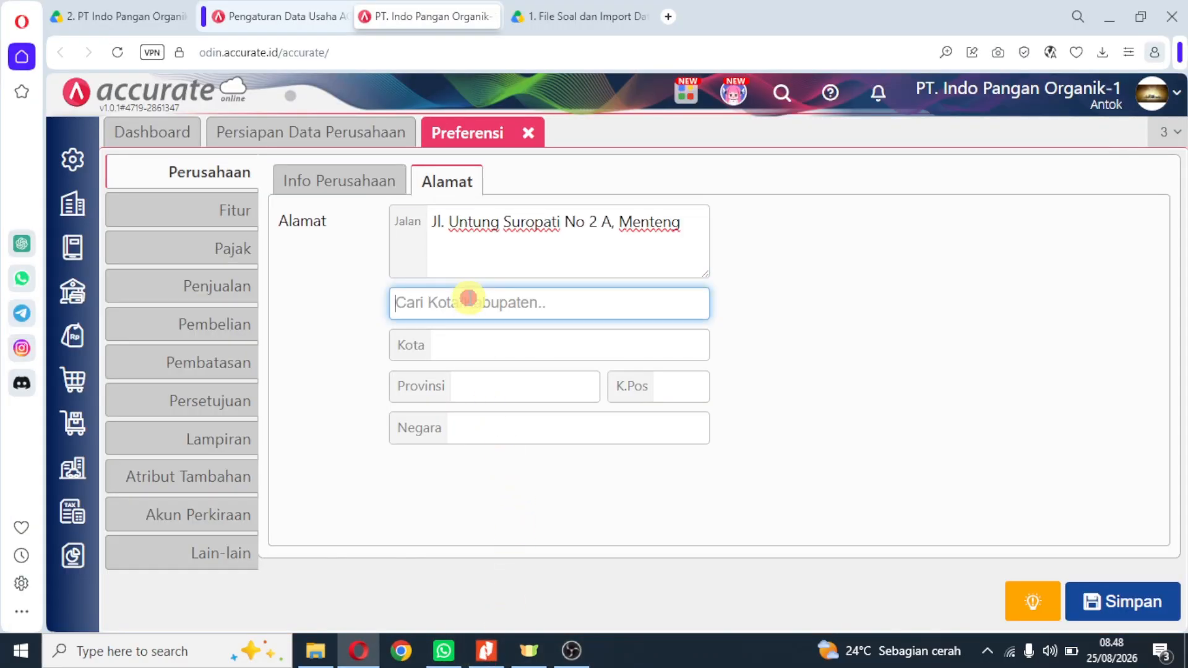
type("dki")
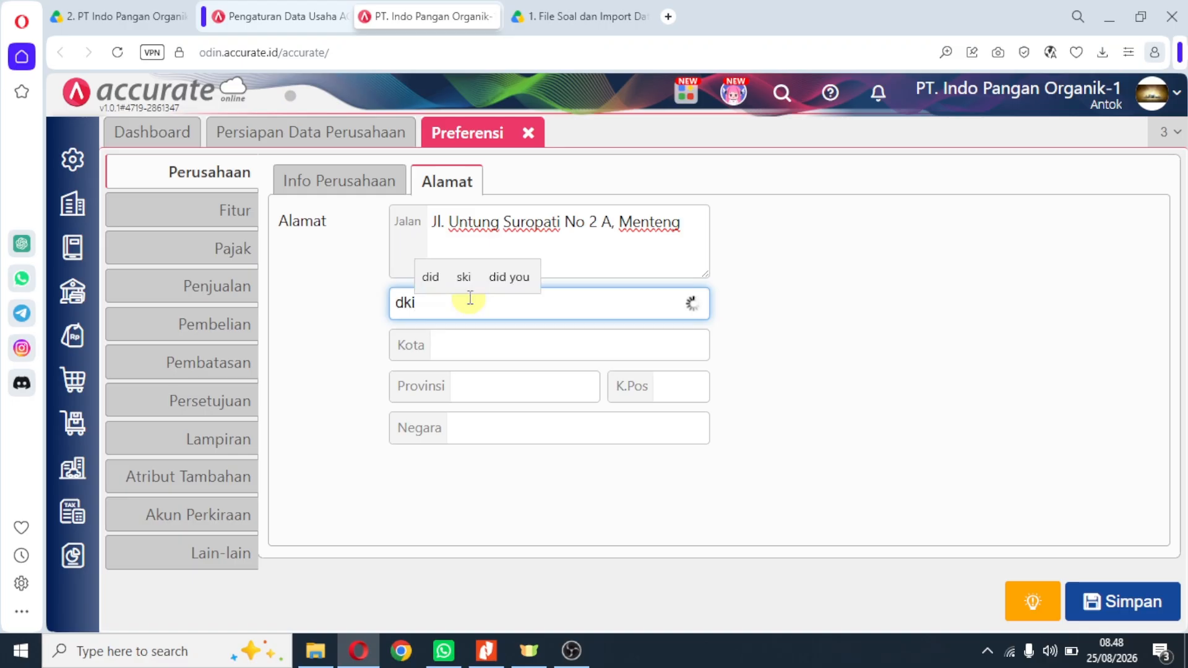
left_click(455, 340)
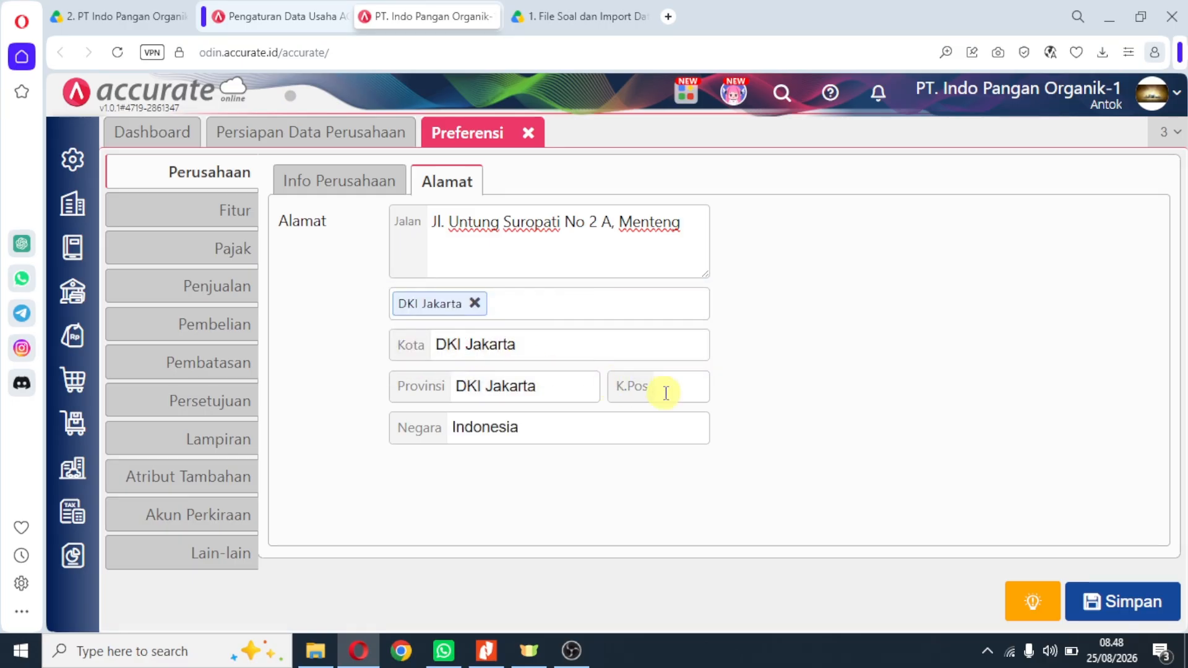
Copy the postal code from the exercise PDF into the K.Pos field and save the preferences, declining the browser's offer to store the address.
left_click(665, 394)
left_click(486, 651)
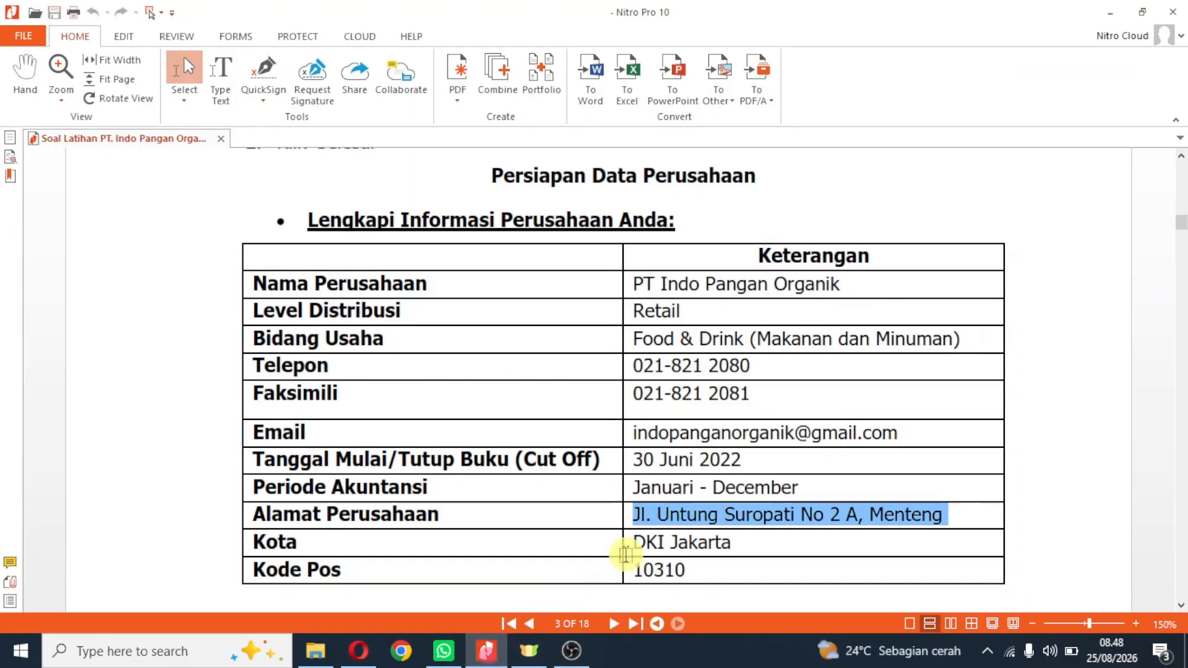
double_click(653, 568)
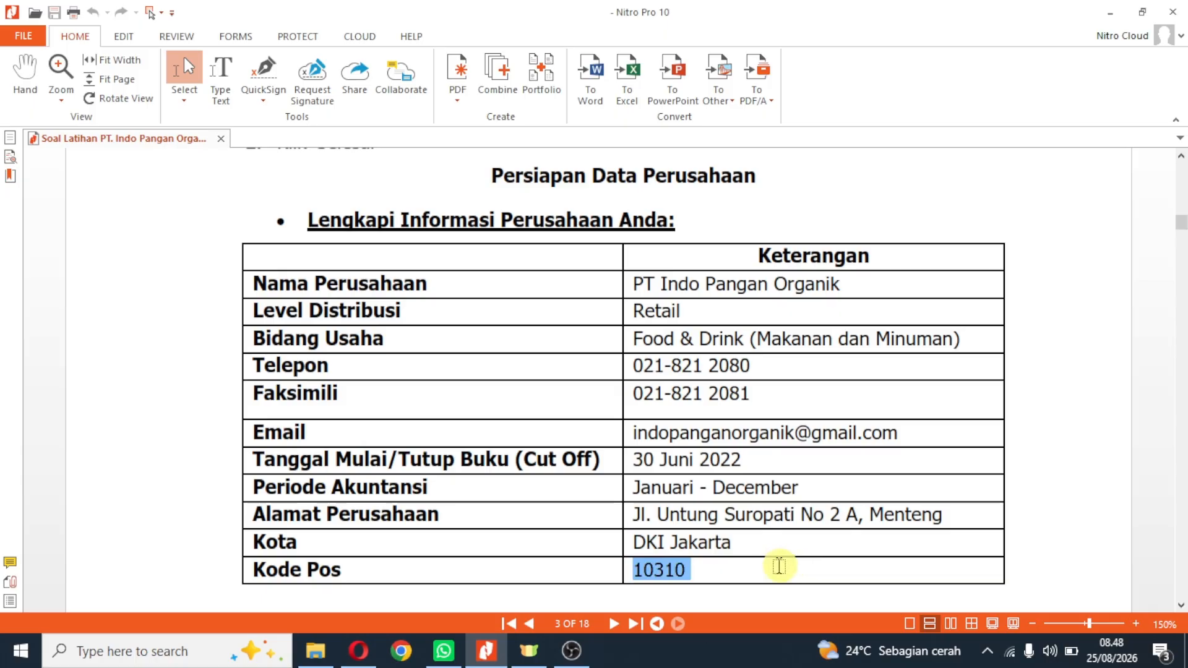
left_click(359, 651)
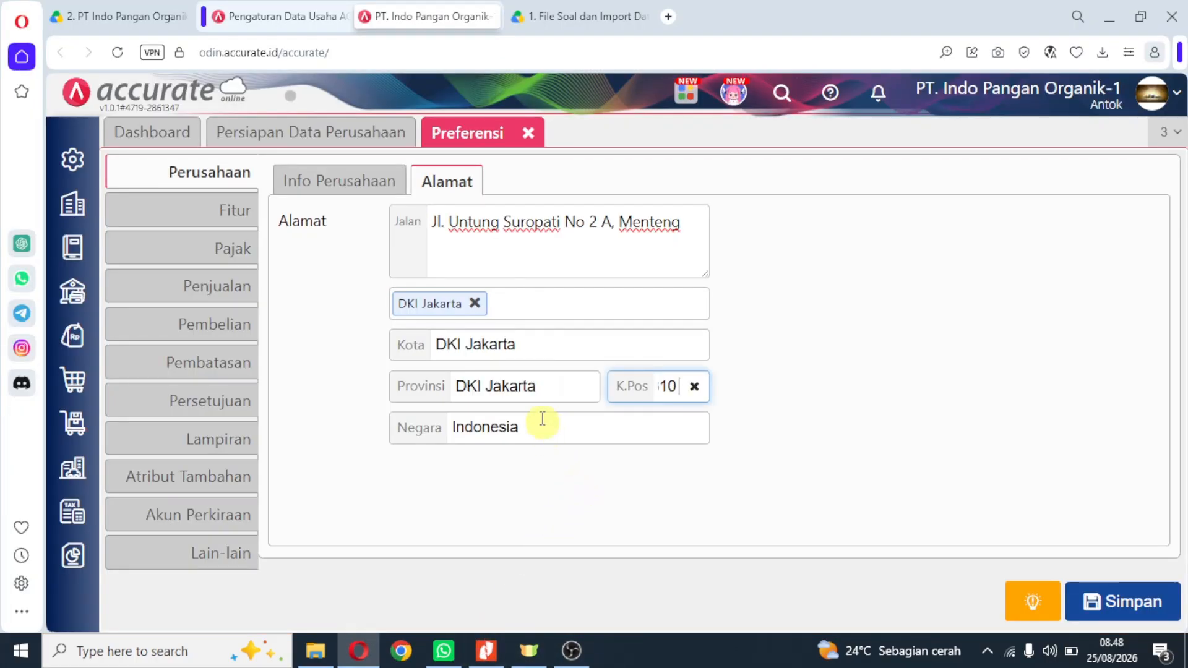
left_click(1131, 603)
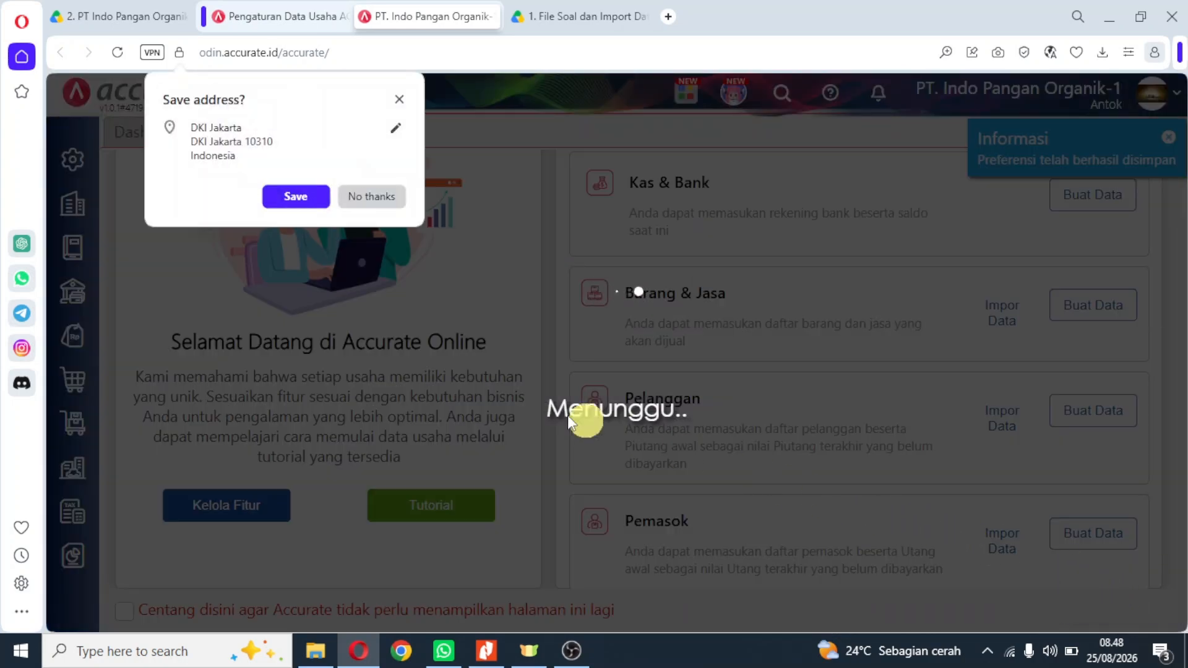
left_click(385, 197)
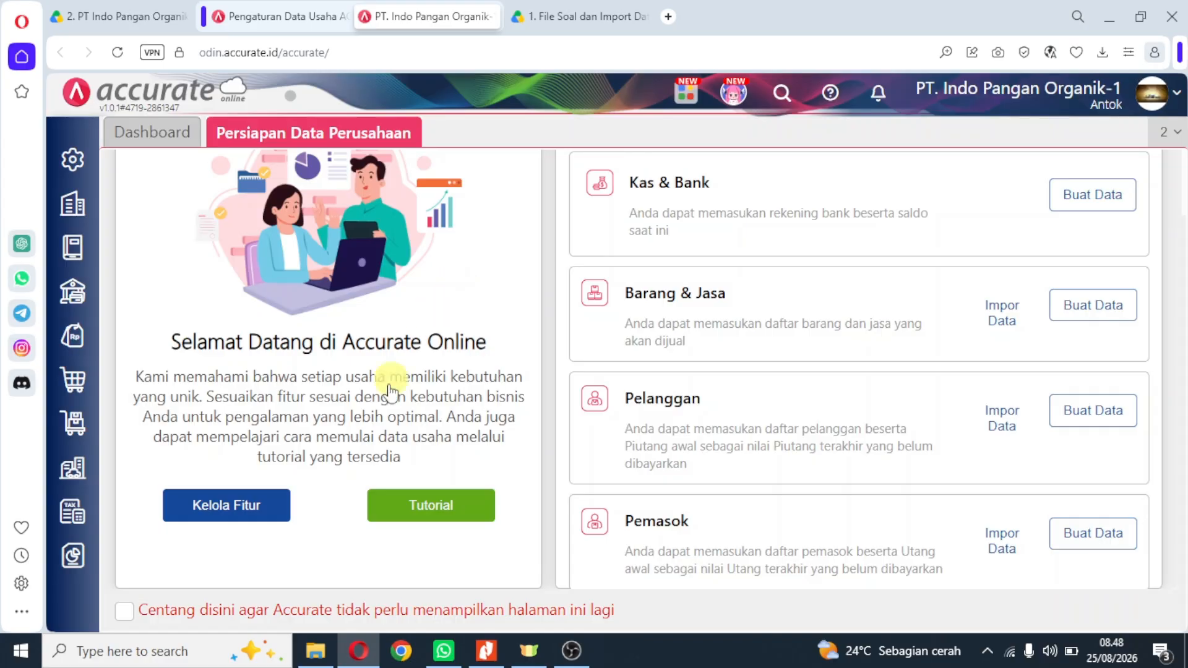
Reopen the preferences and review the saved company information and address.
left_click(257, 513)
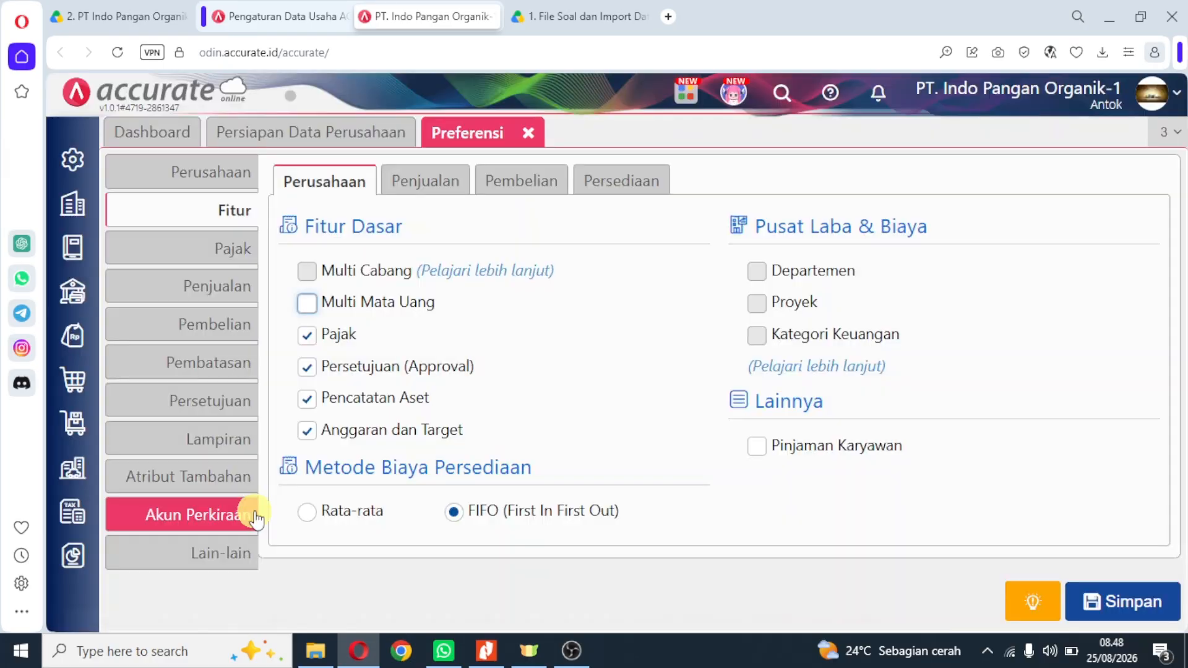
left_click(184, 175)
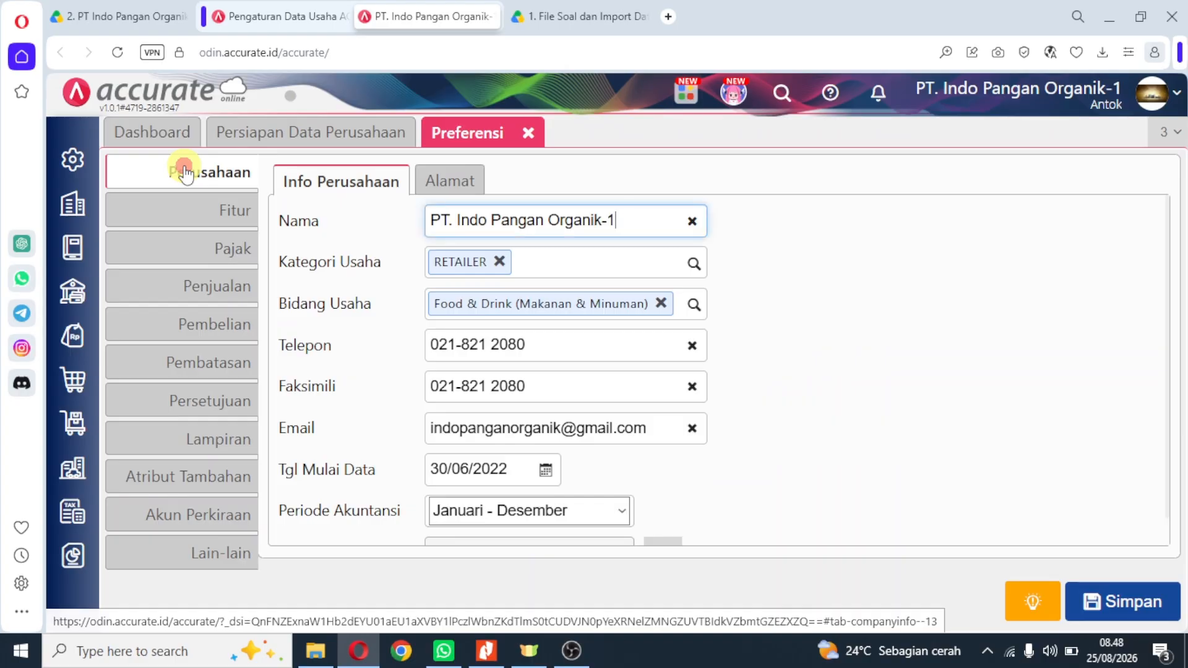
scroll(644, 339, "down", 2)
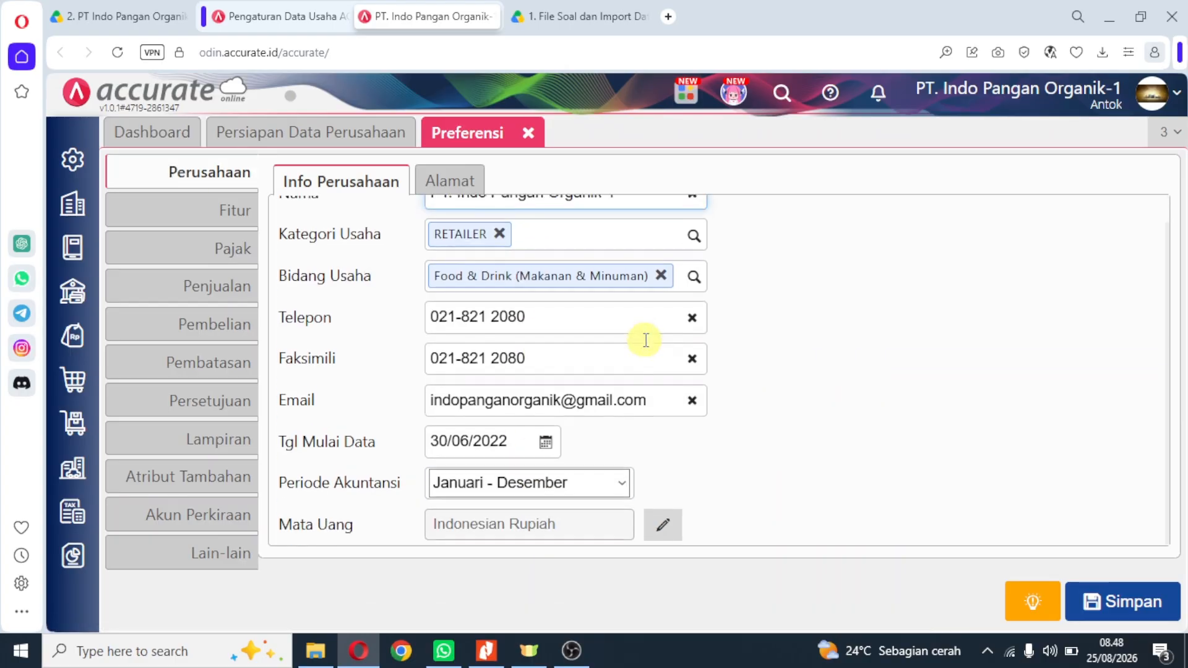
scroll(644, 339, "up", 2)
left_click(449, 186)
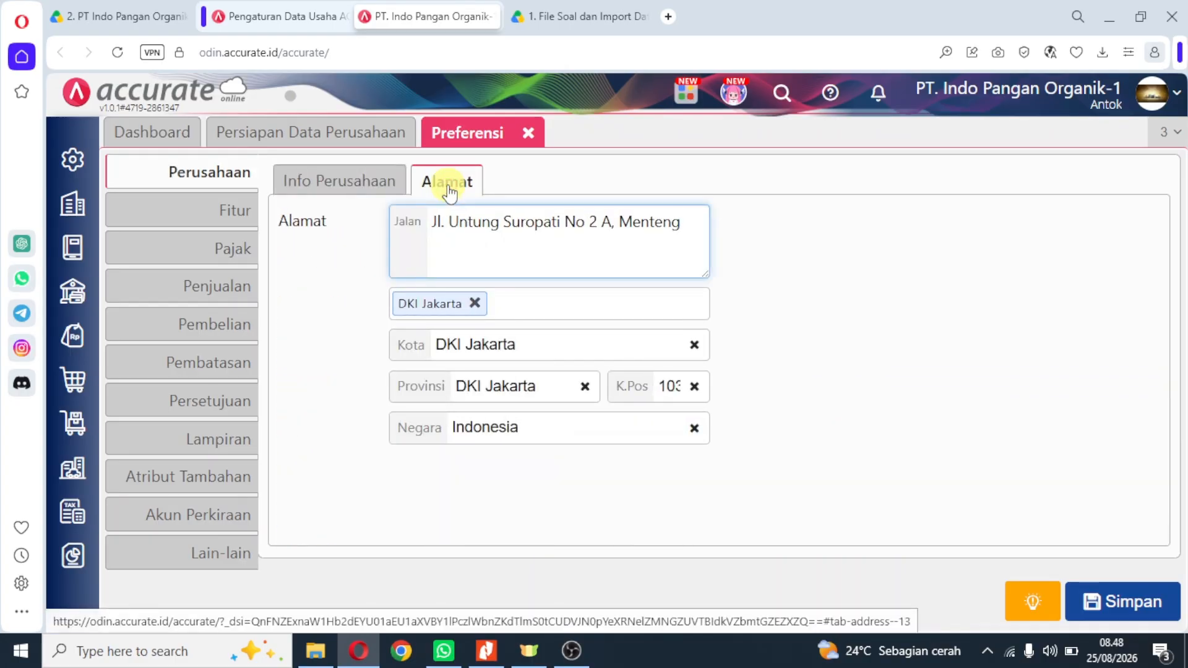
Check the Fitur Dasar requirements in the exercise PDF and enable Multi Mata Uang in the company features.
left_click(194, 215)
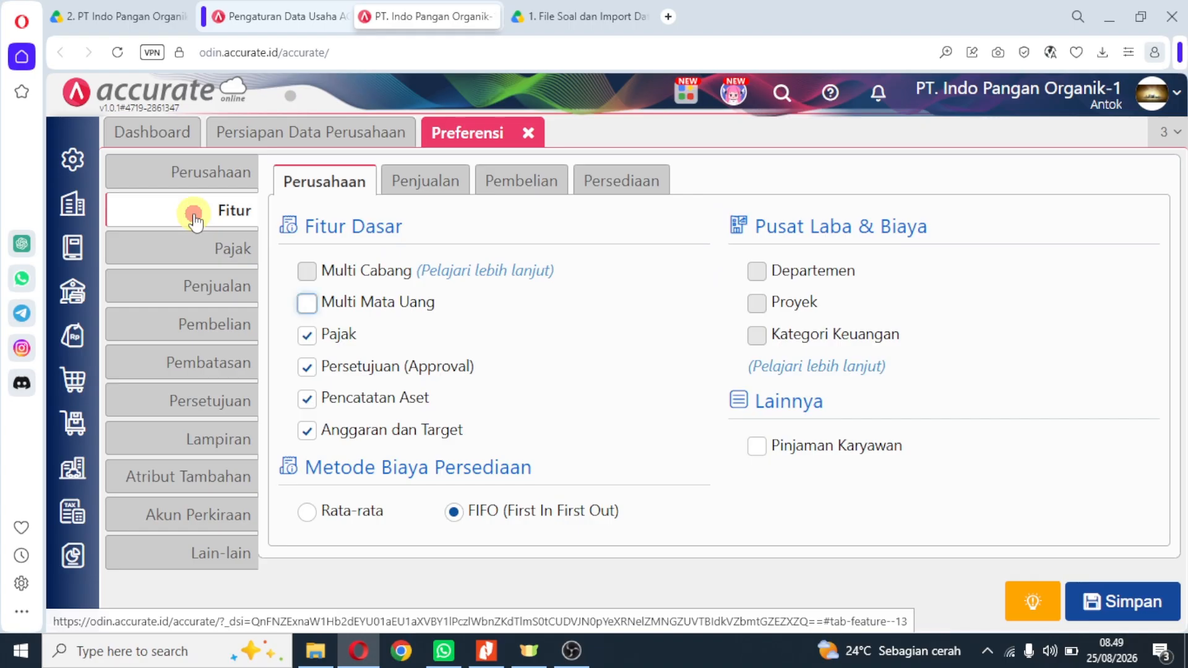
left_click(487, 650)
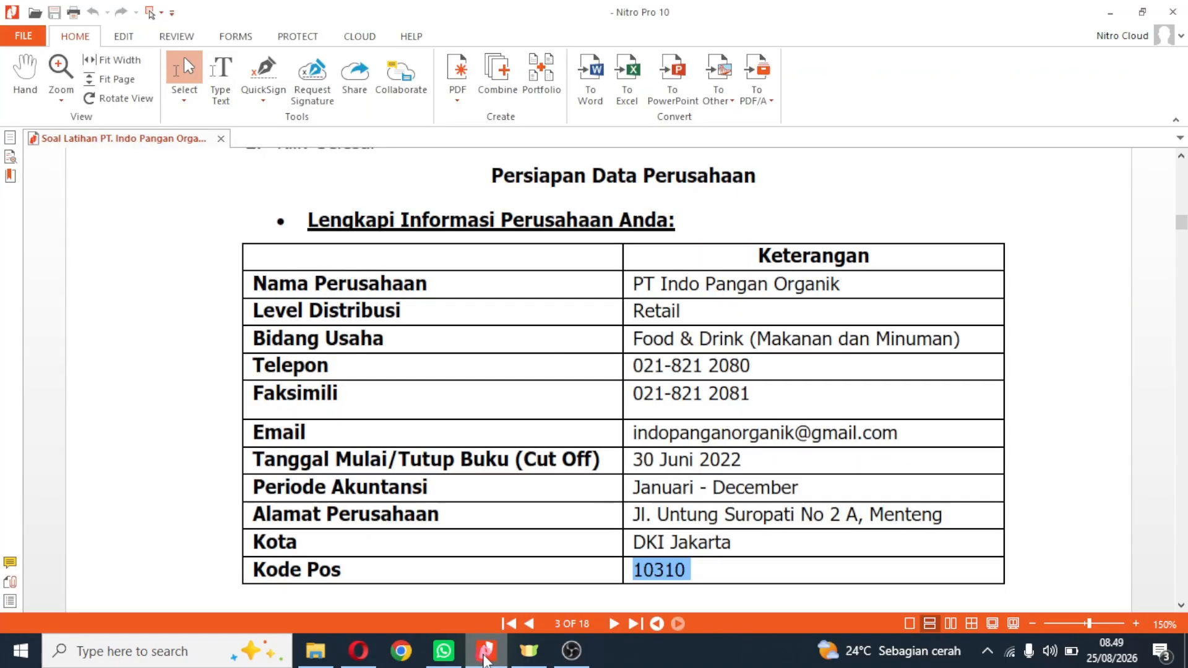
scroll(559, 422, "down", 3)
scroll(558, 421, "down", 2)
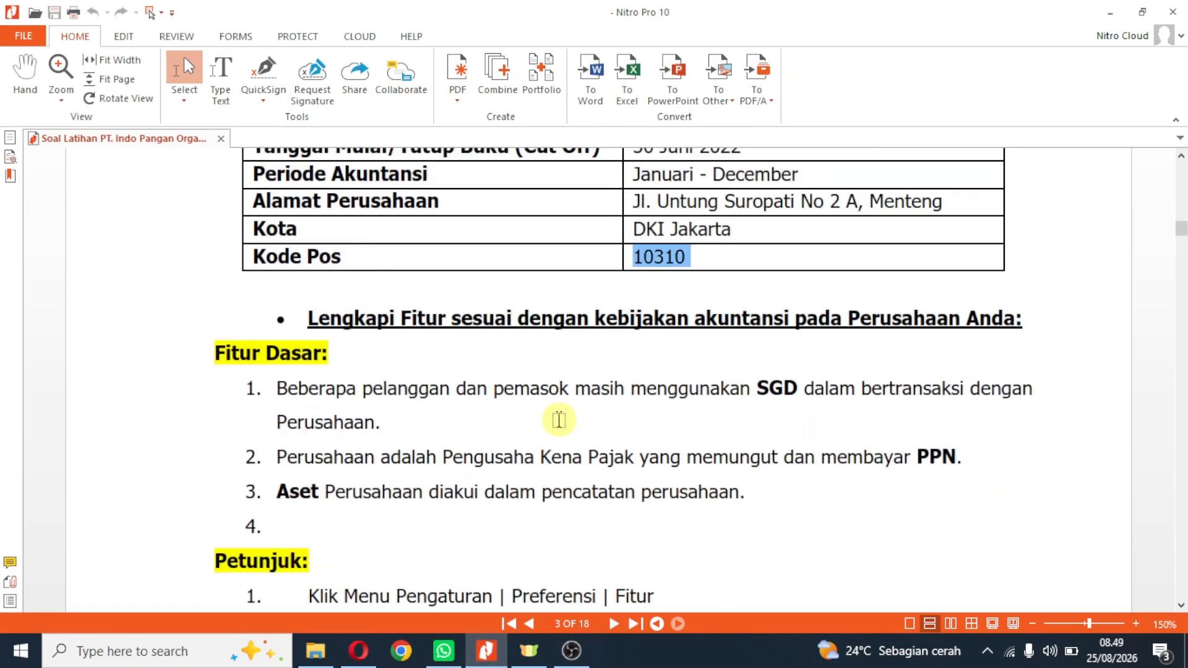
scroll(559, 420, "down", 2)
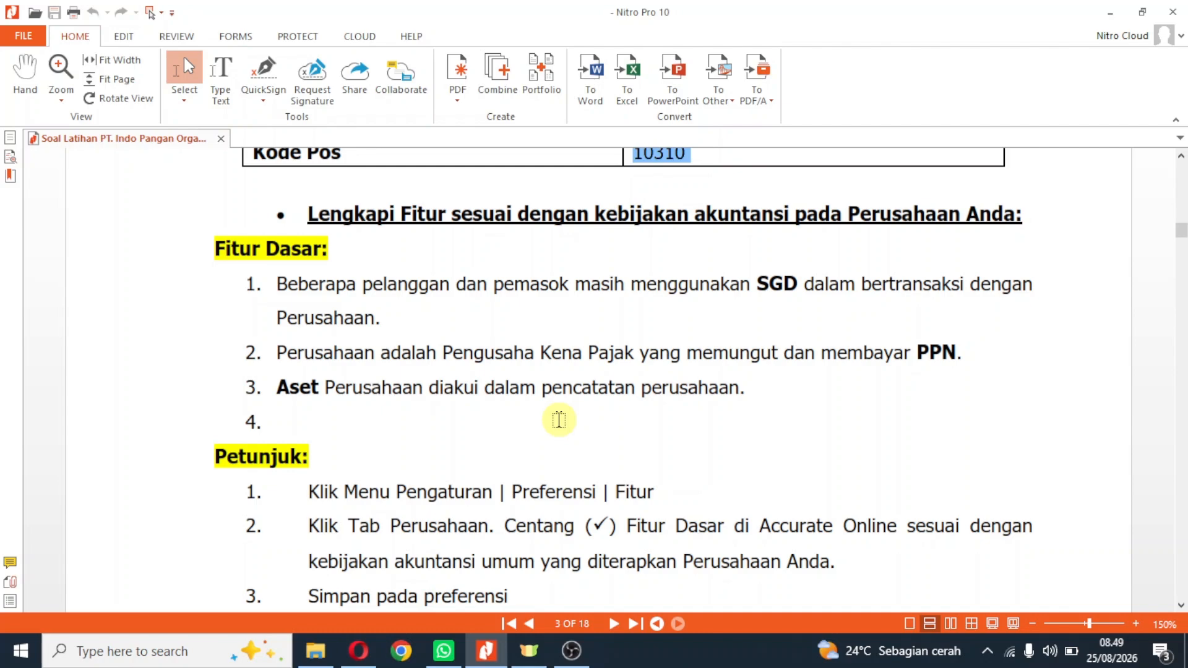
left_click(1180, 606)
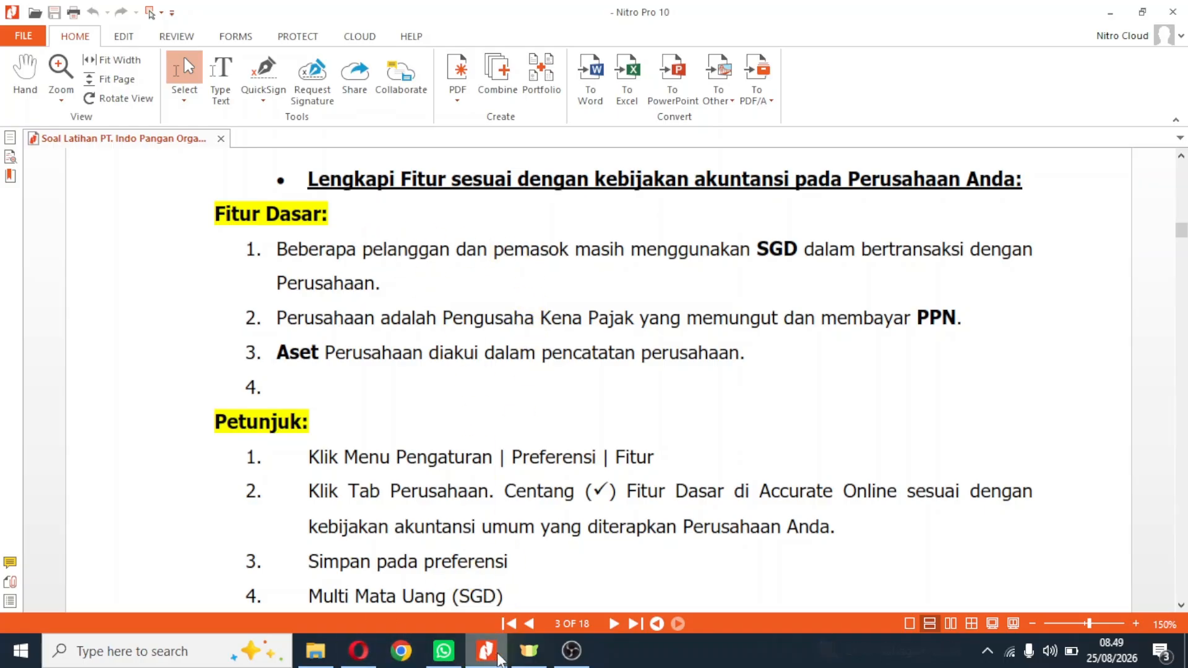
left_click(358, 650)
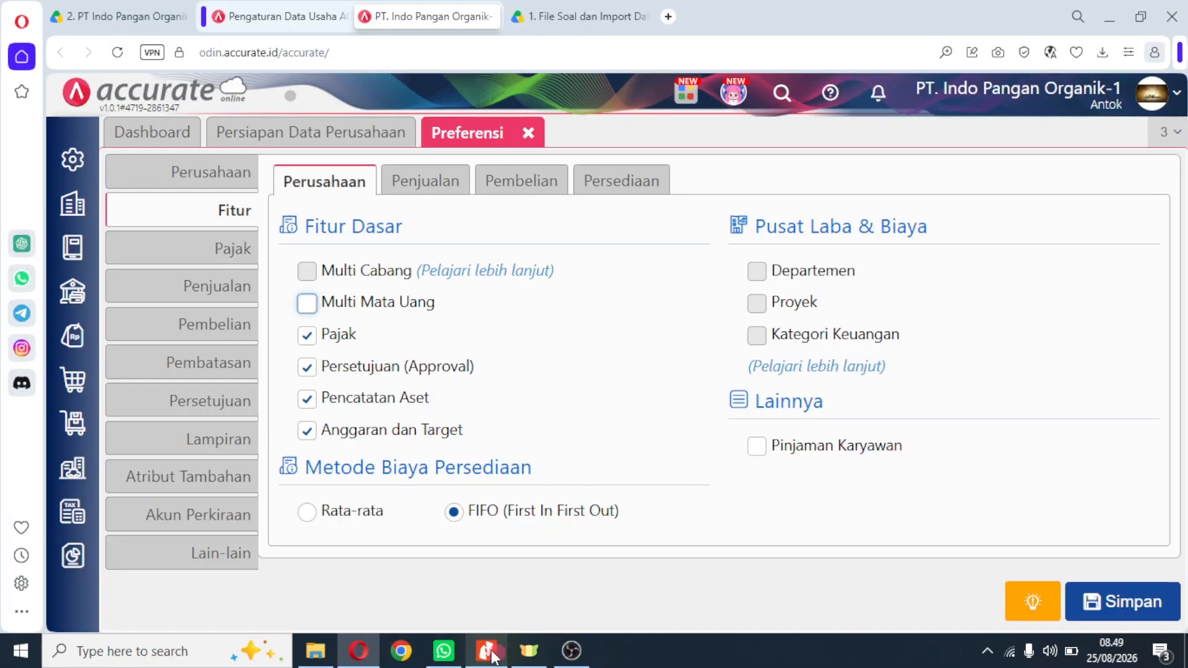
left_click(307, 303)
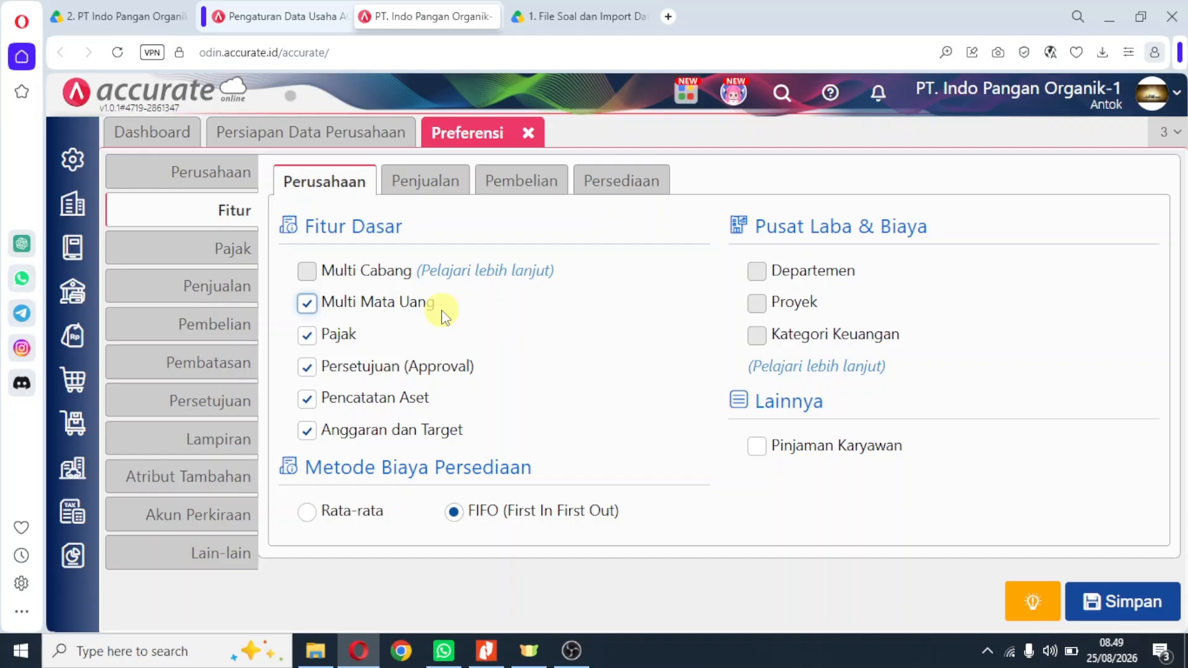
Compare the basic features with the exercise PDF and disable Persetujuan (Approval).
left_click(486, 651)
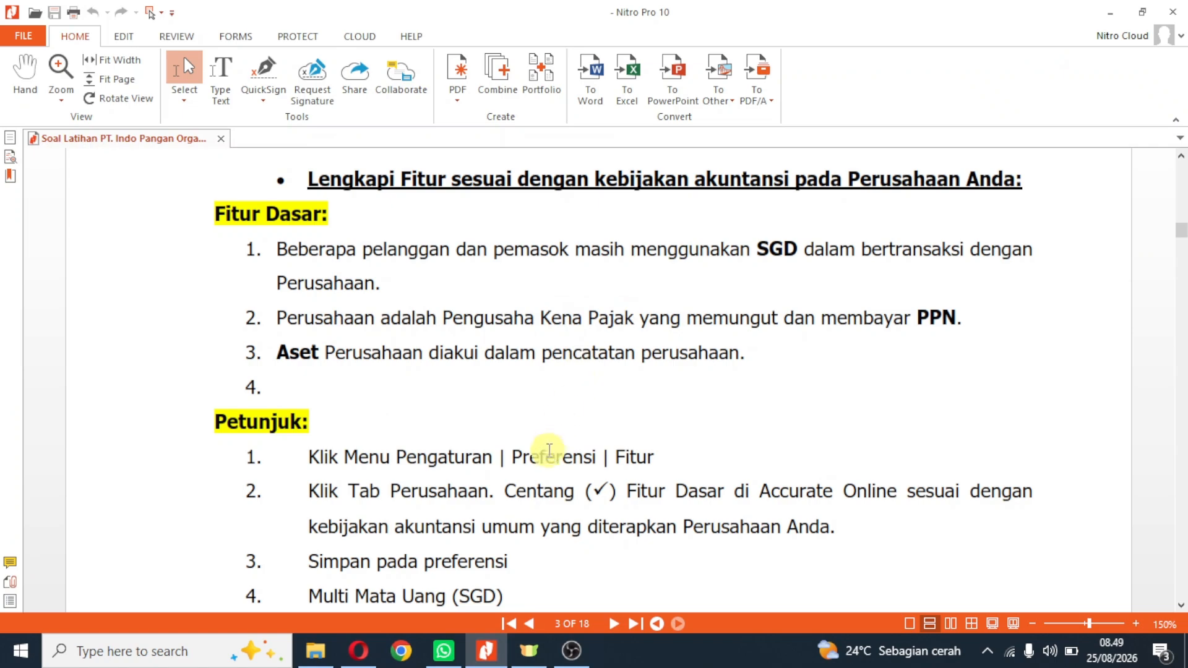
left_click(486, 651)
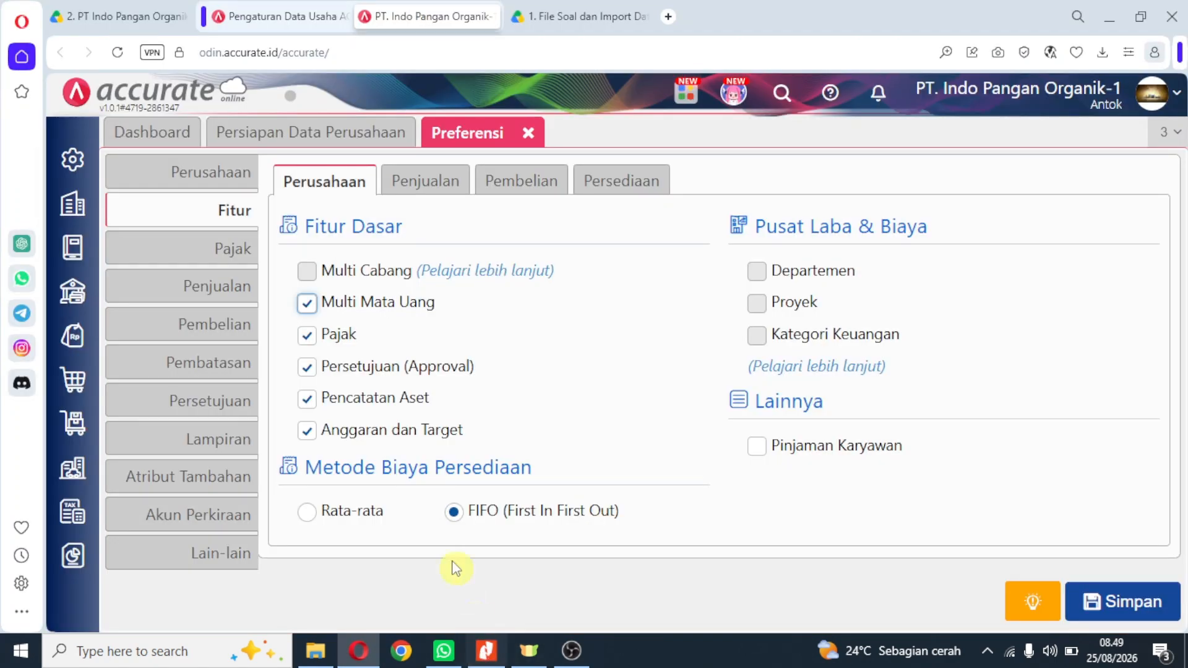
left_click(485, 655)
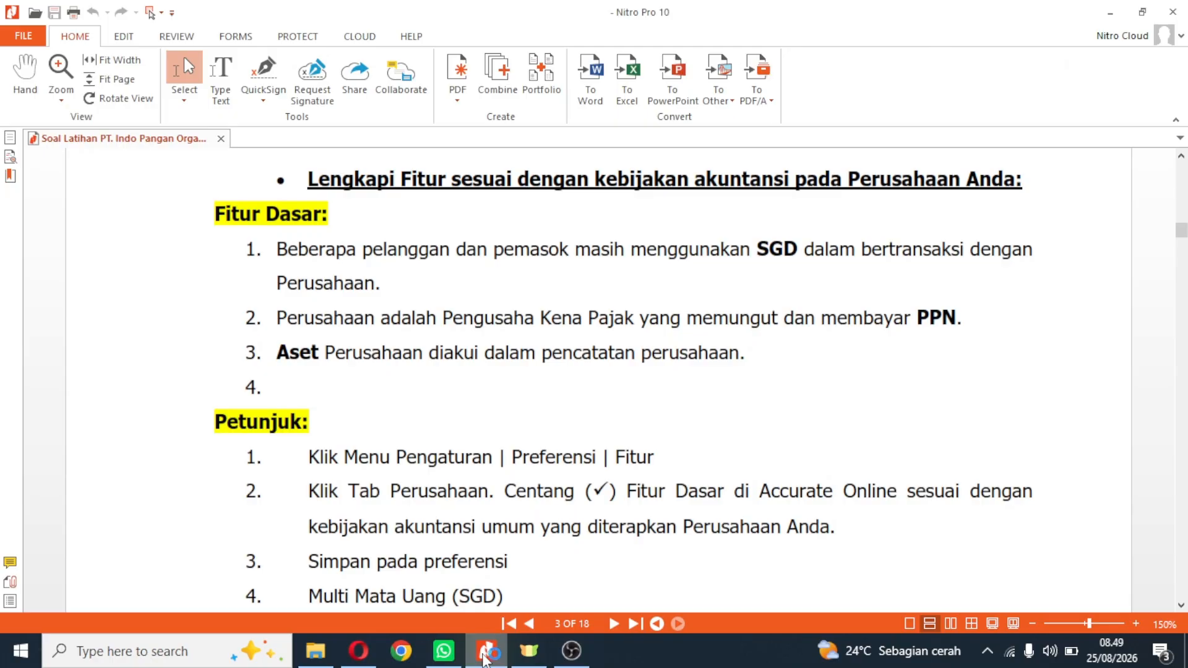
left_click(484, 655)
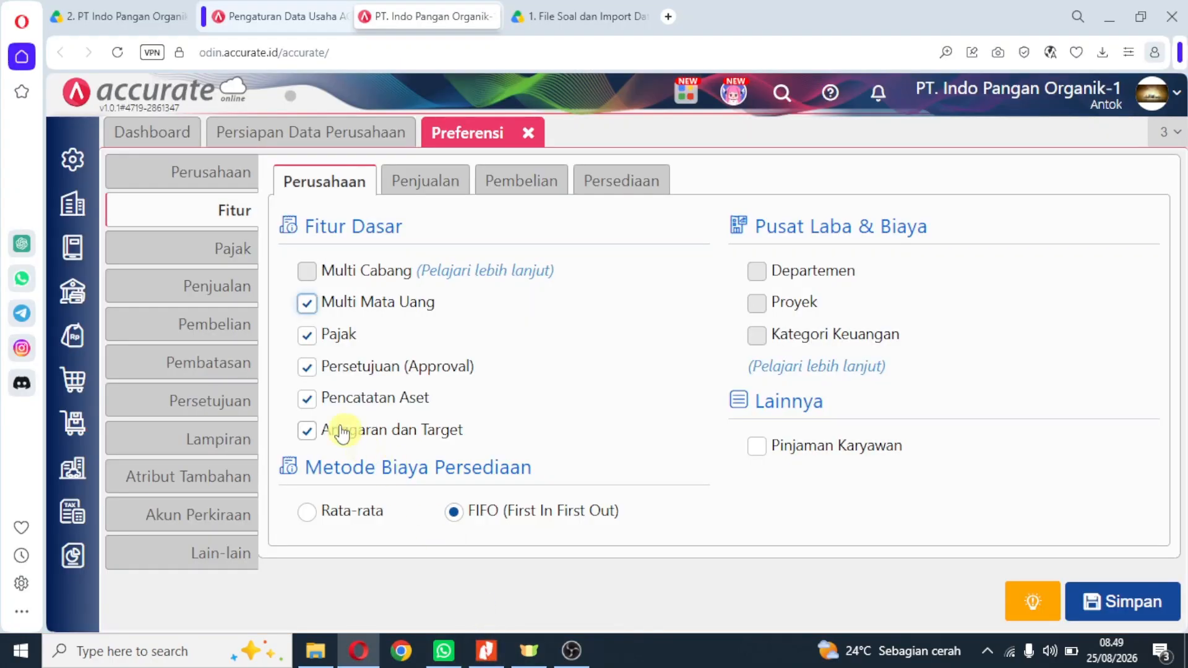
left_click(306, 369)
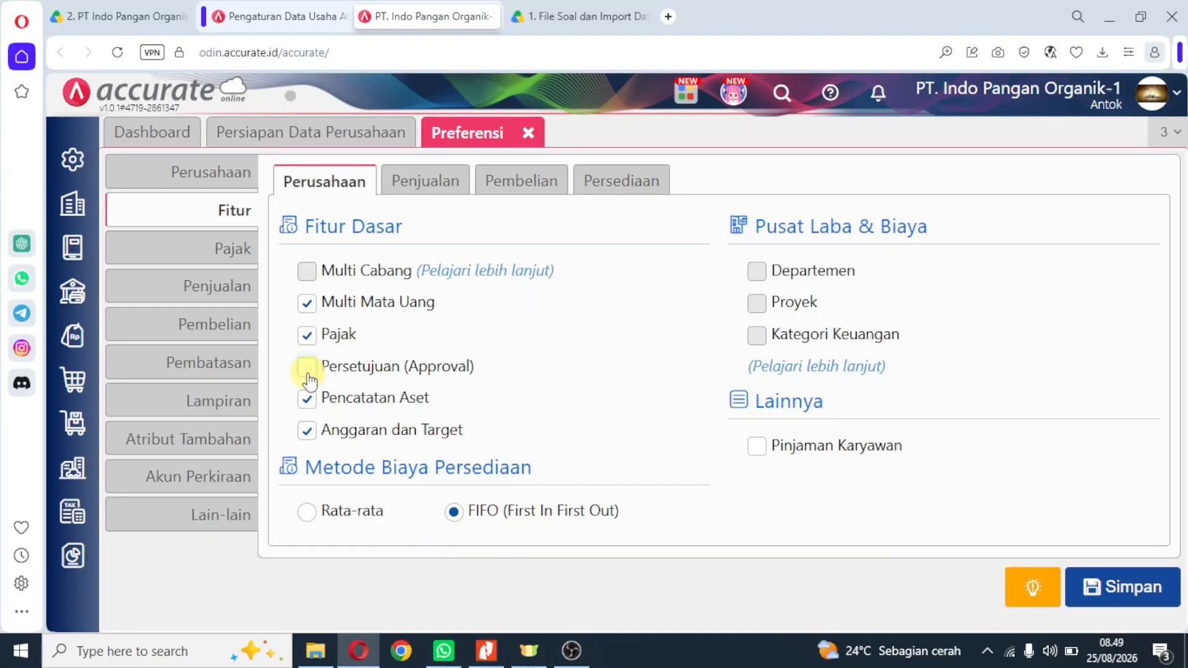
left_click(307, 374)
left_click(308, 373)
left_click(307, 402)
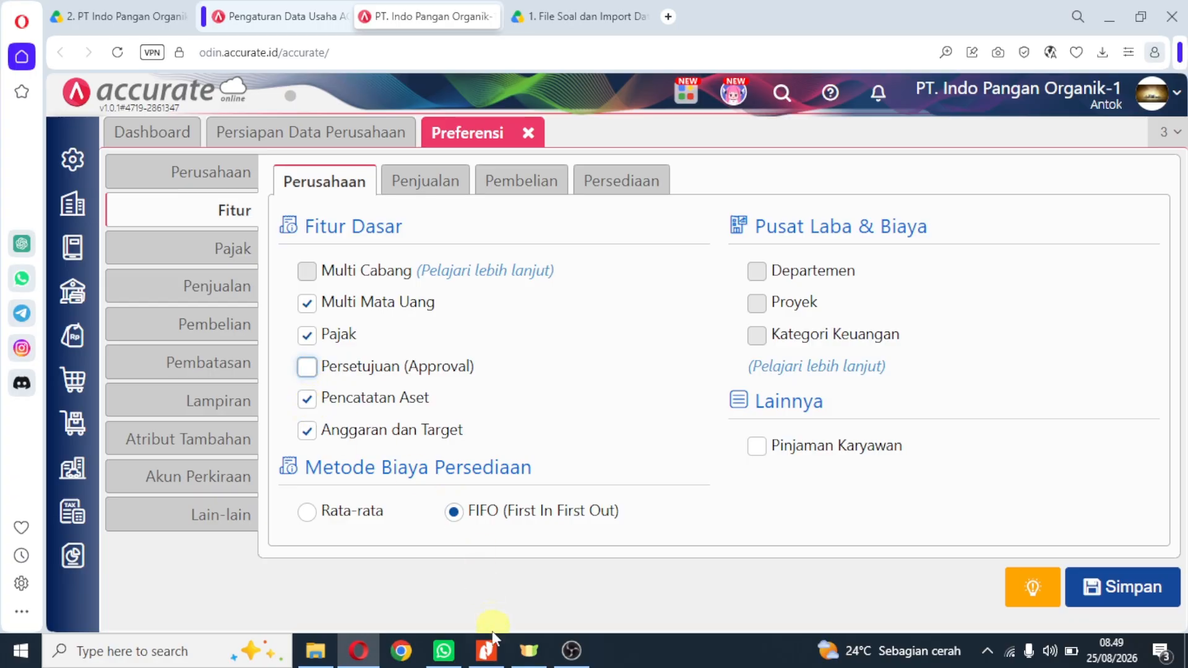
Check the Fitur Dasar list in the exercise PDF again and disable Anggaran dan Target.
left_click(487, 651)
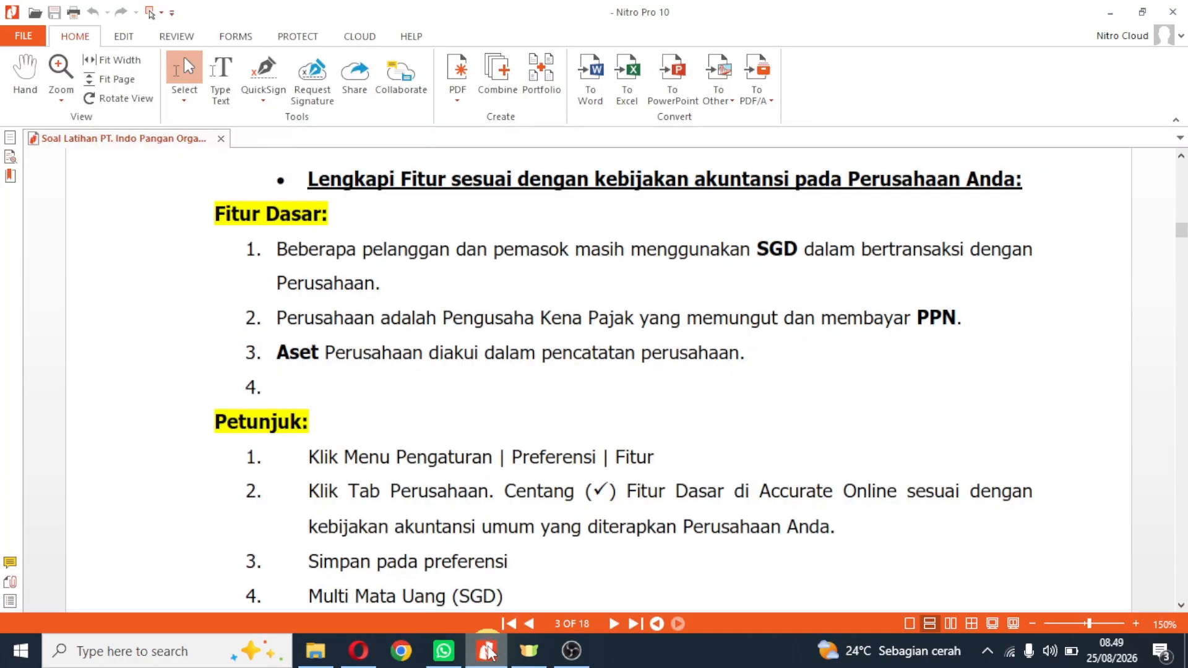
left_click(487, 650)
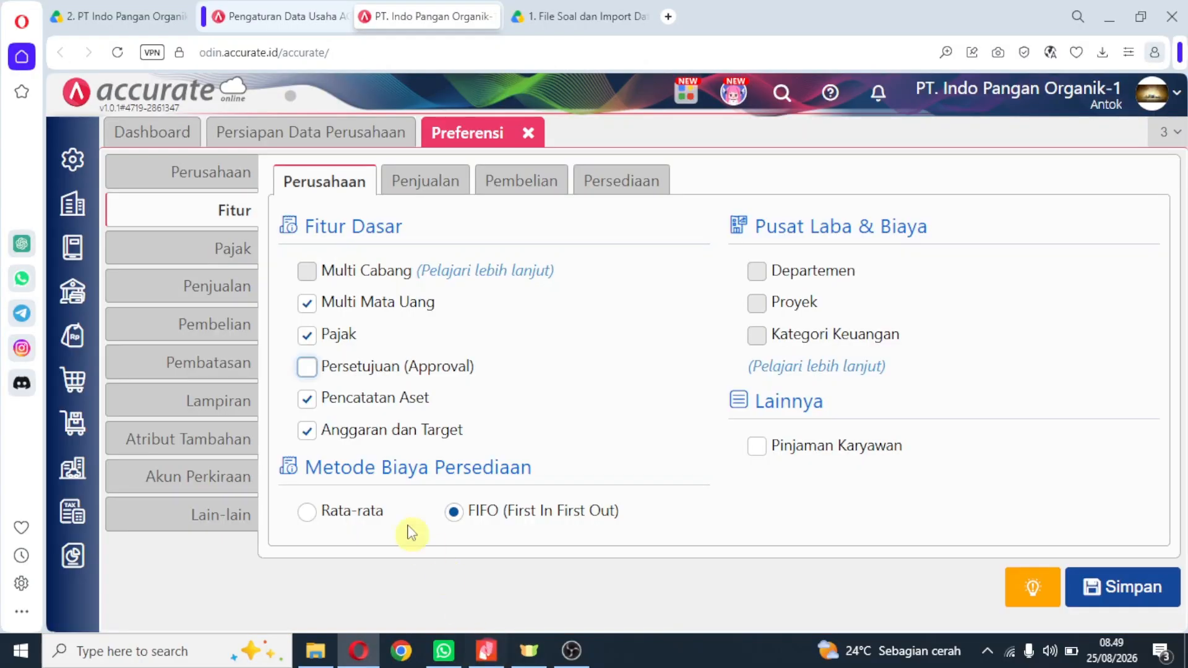
left_click(316, 432)
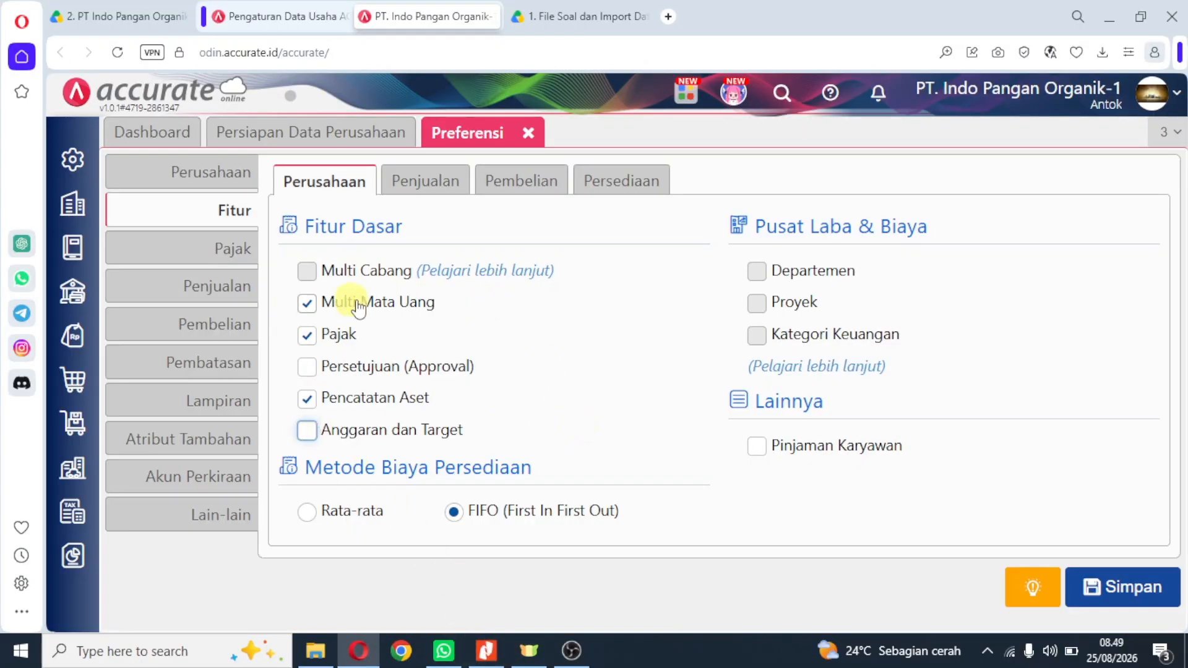
Read the exercise PDF's instructions for saving preferences, currency and tax, and its Fitur Penjualan requirements.
left_click(486, 650)
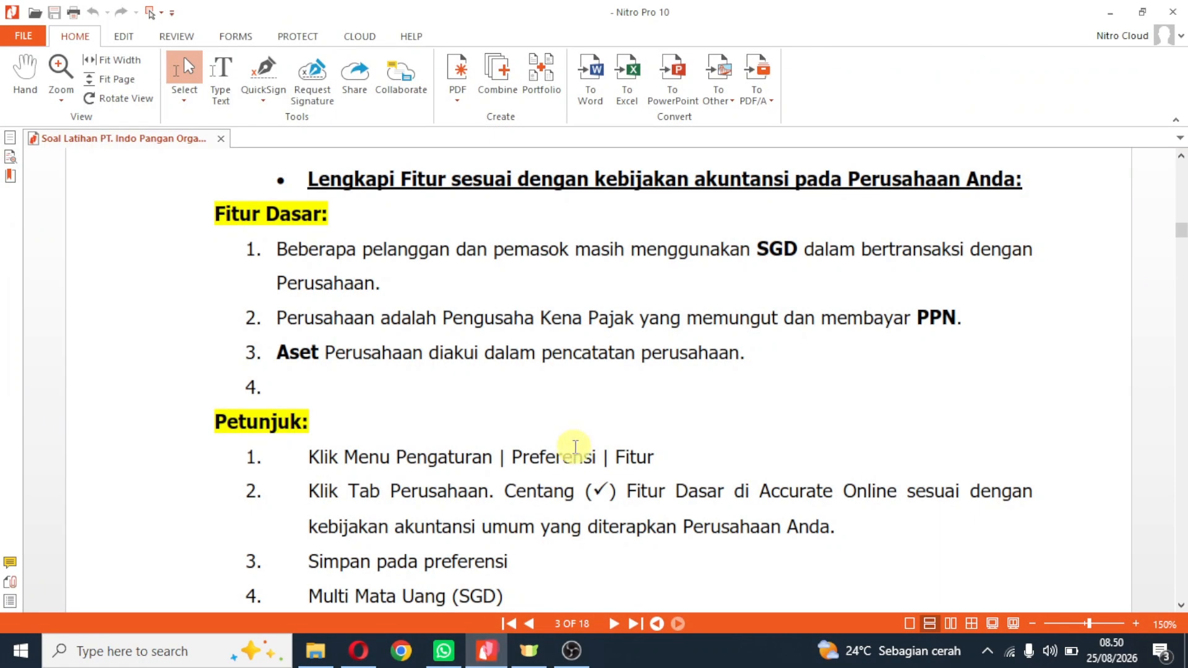
scroll(573, 438, "down", 2)
scroll(574, 438, "down", 3)
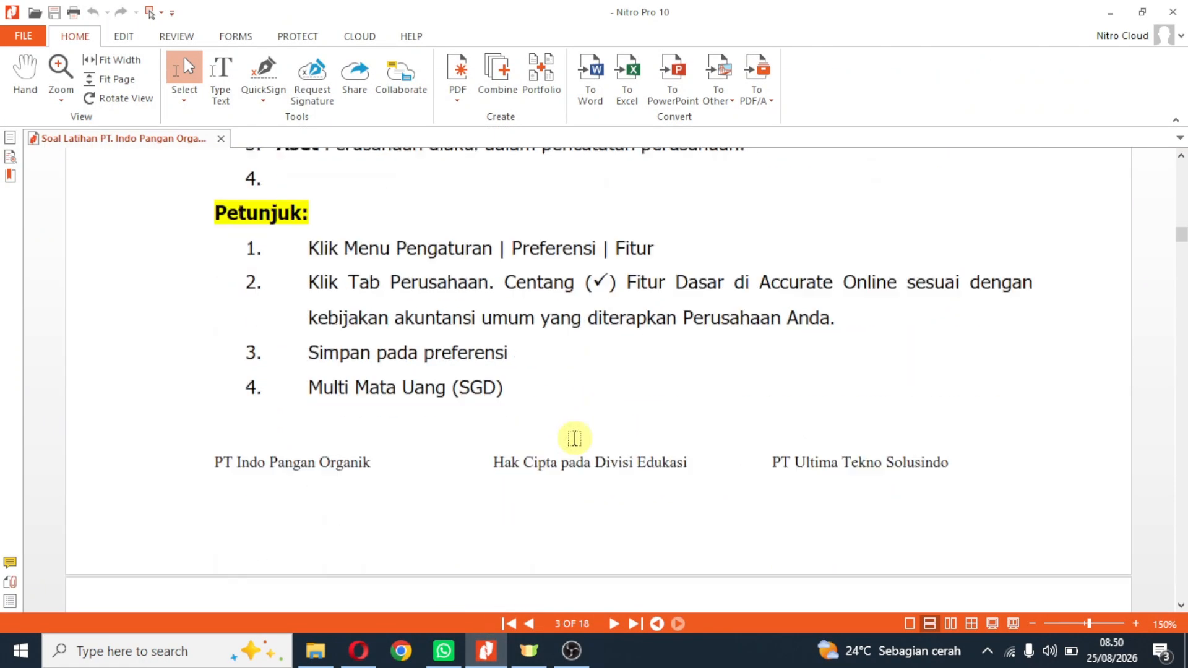
scroll(574, 437, "down", 4)
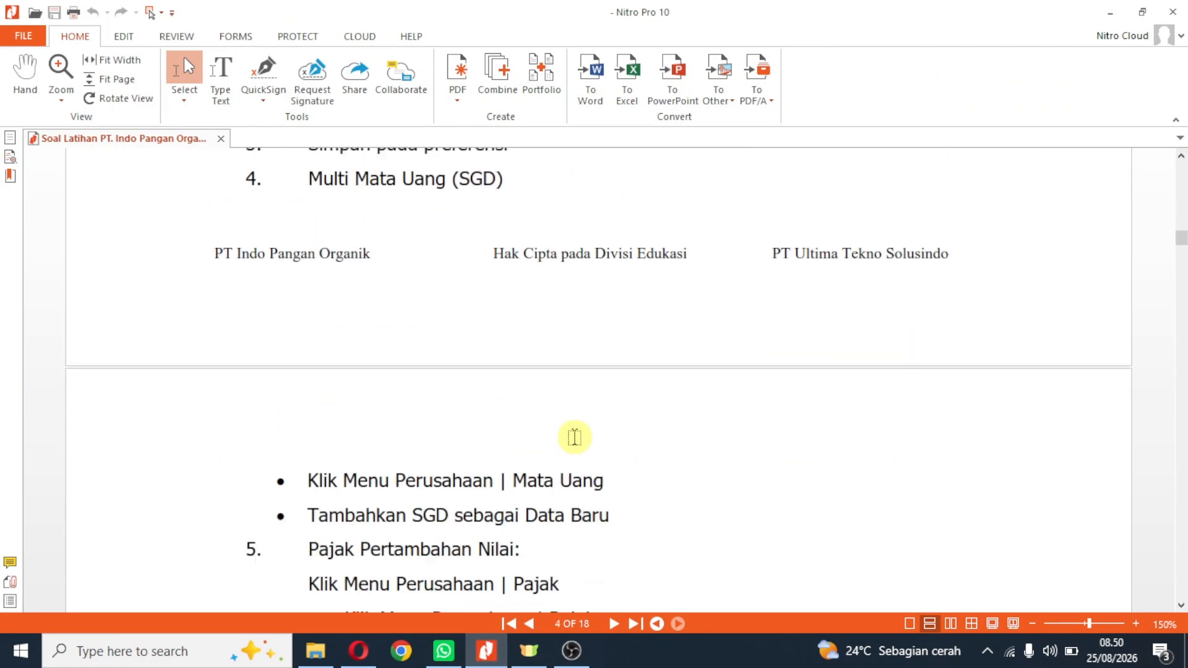
scroll(574, 438, "down", 3)
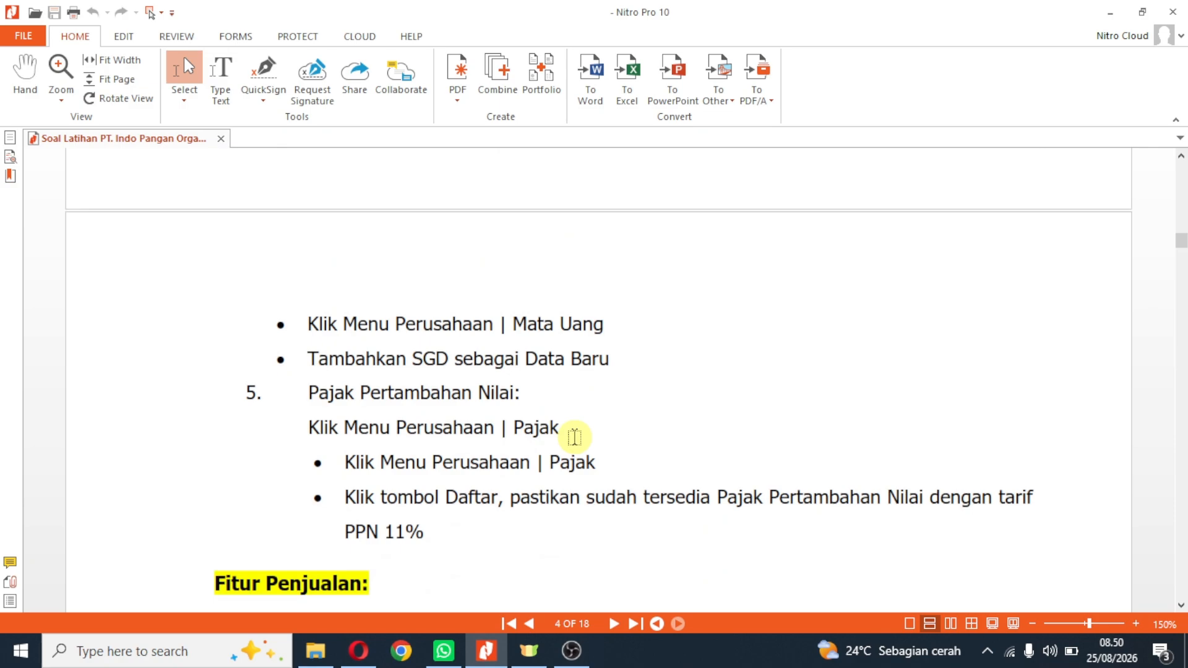
scroll(574, 438, "up", 1)
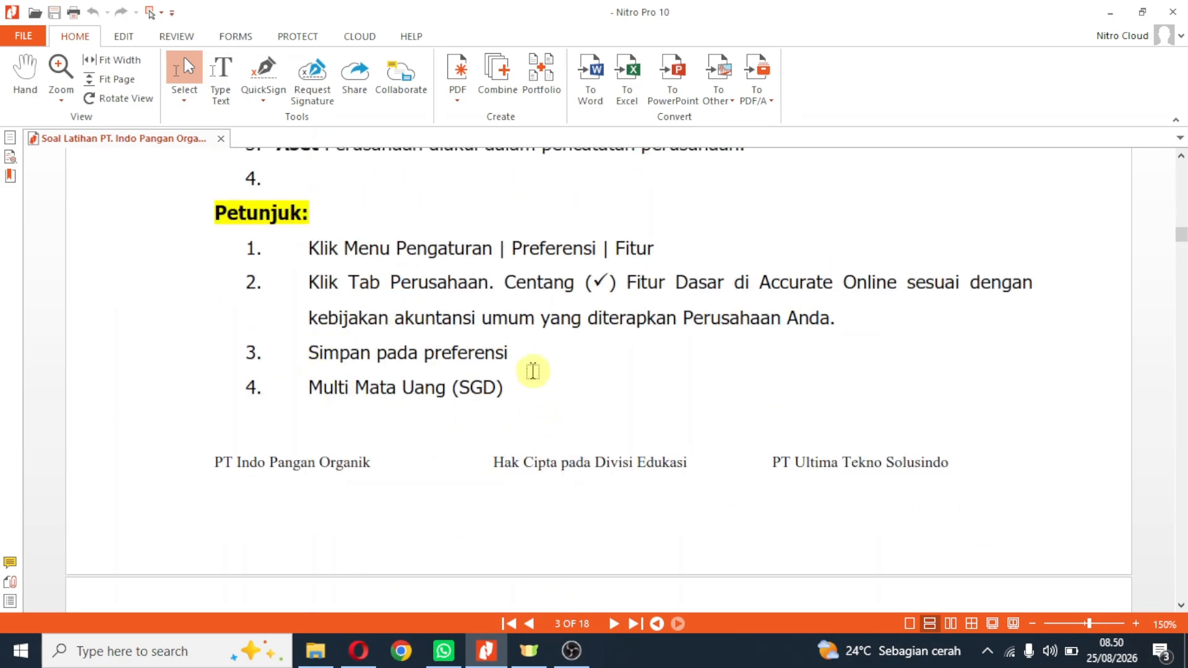
scroll(526, 384, "down", 6)
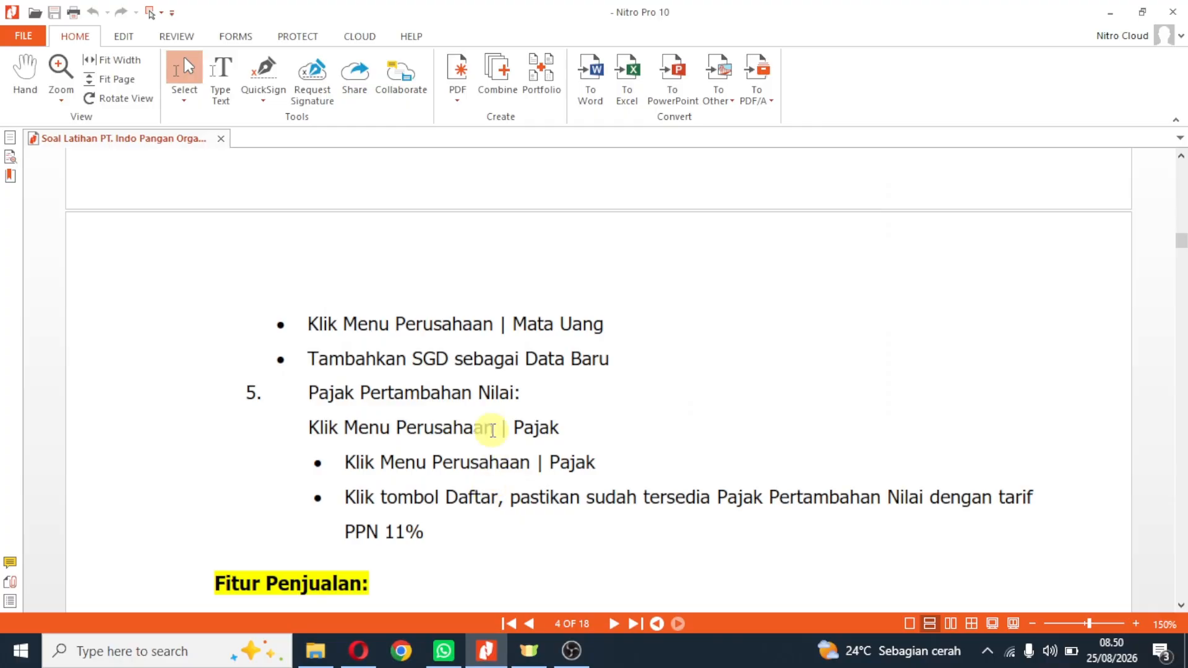
scroll(641, 456, "down", 5)
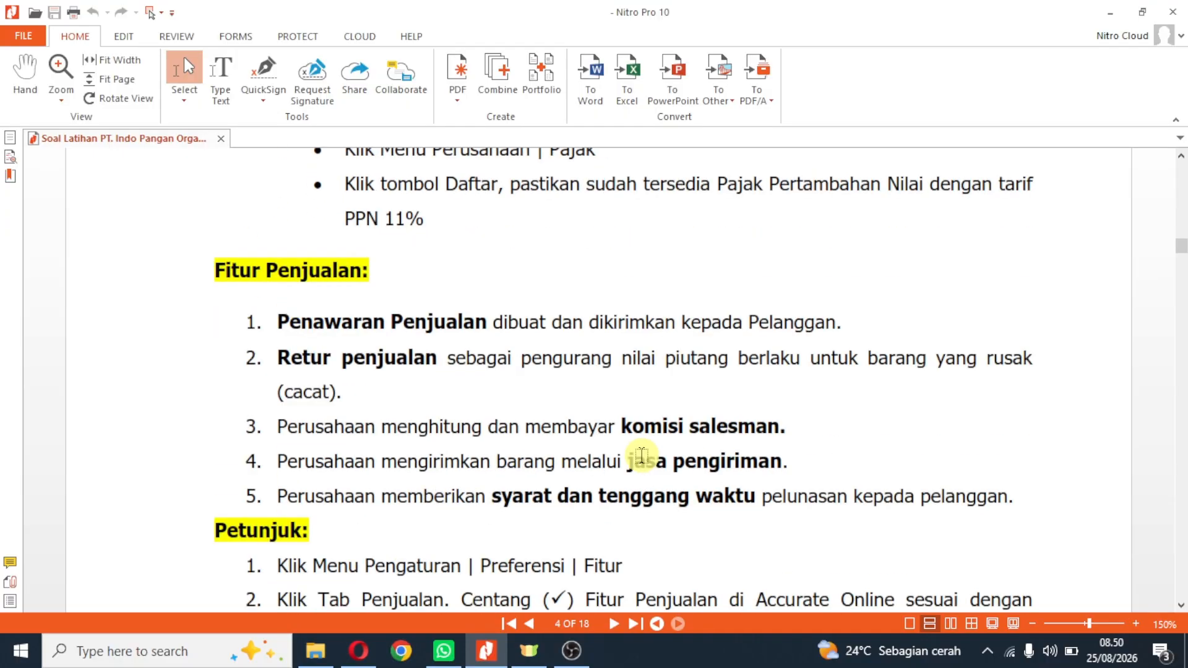
scroll(492, 410, "down", 2)
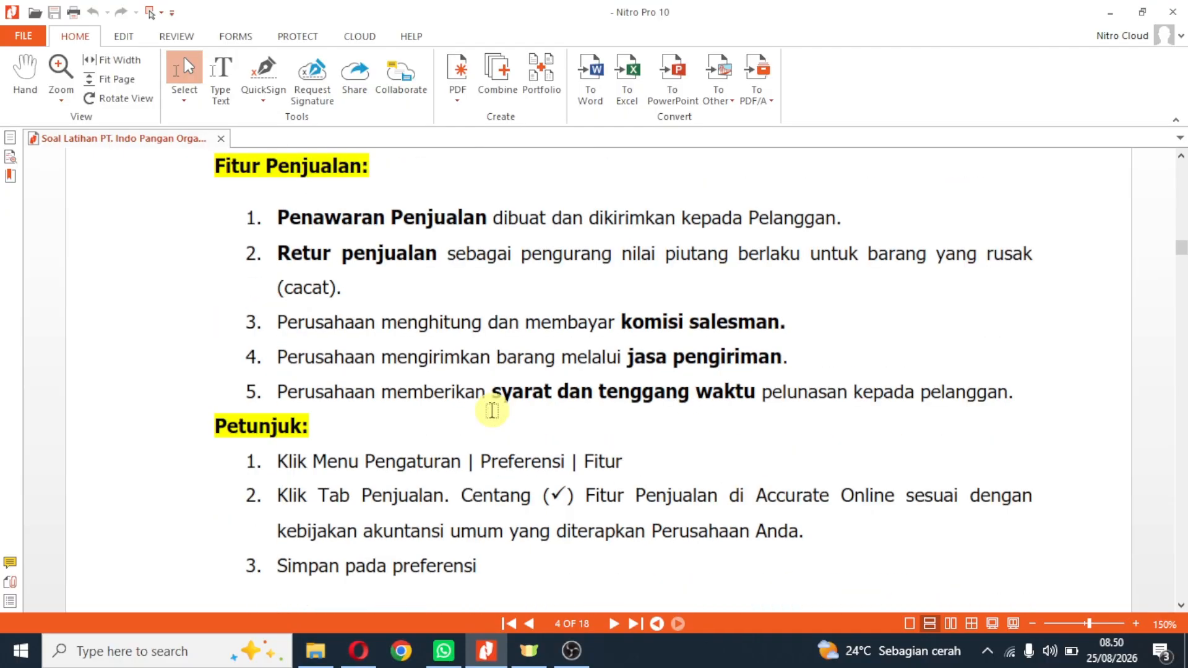
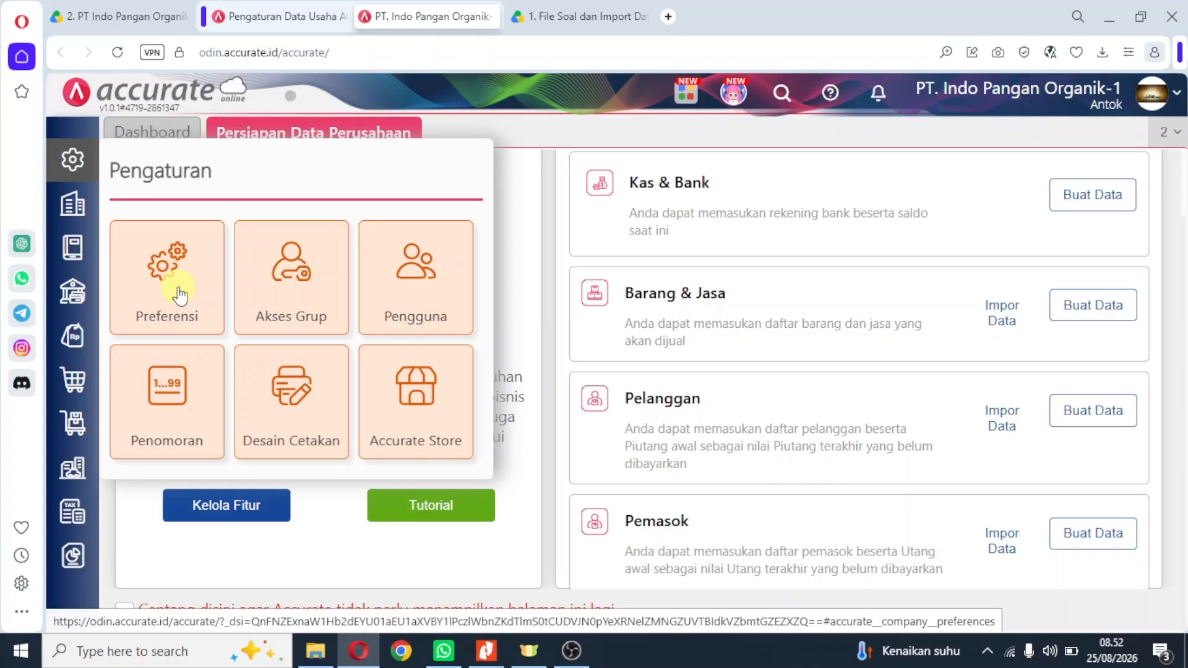
Review the company, sales, purchase and inventory feature preferences, and the Pajak preferences for company info, address and other settings.
left_click(178, 291)
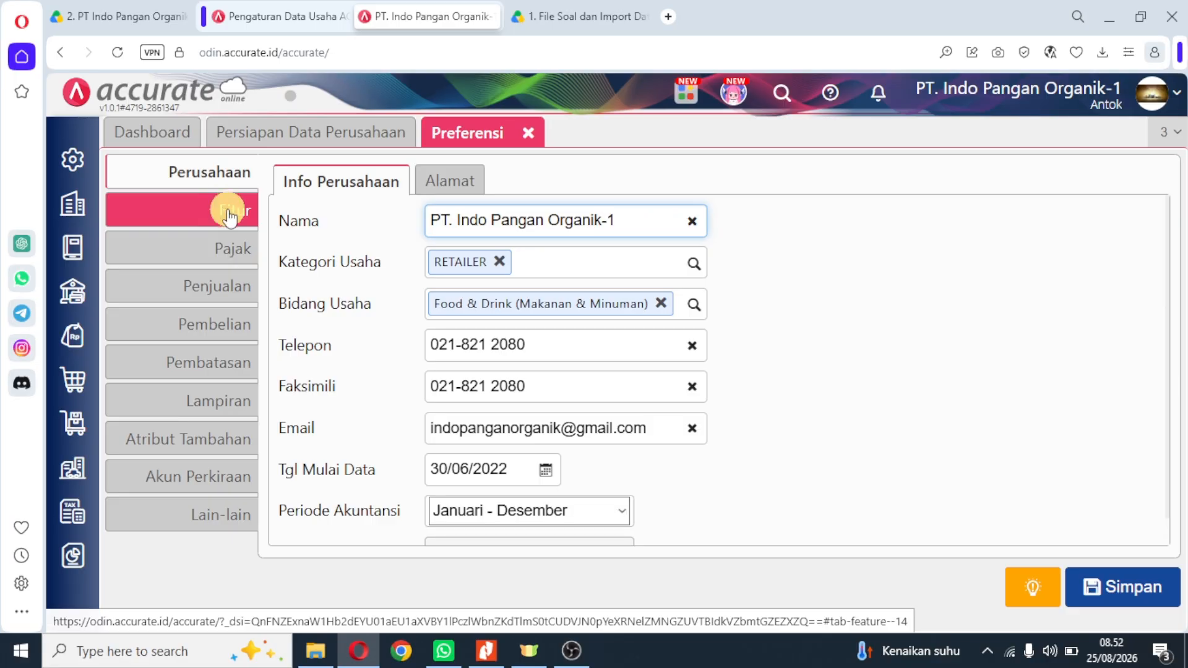
left_click(229, 214)
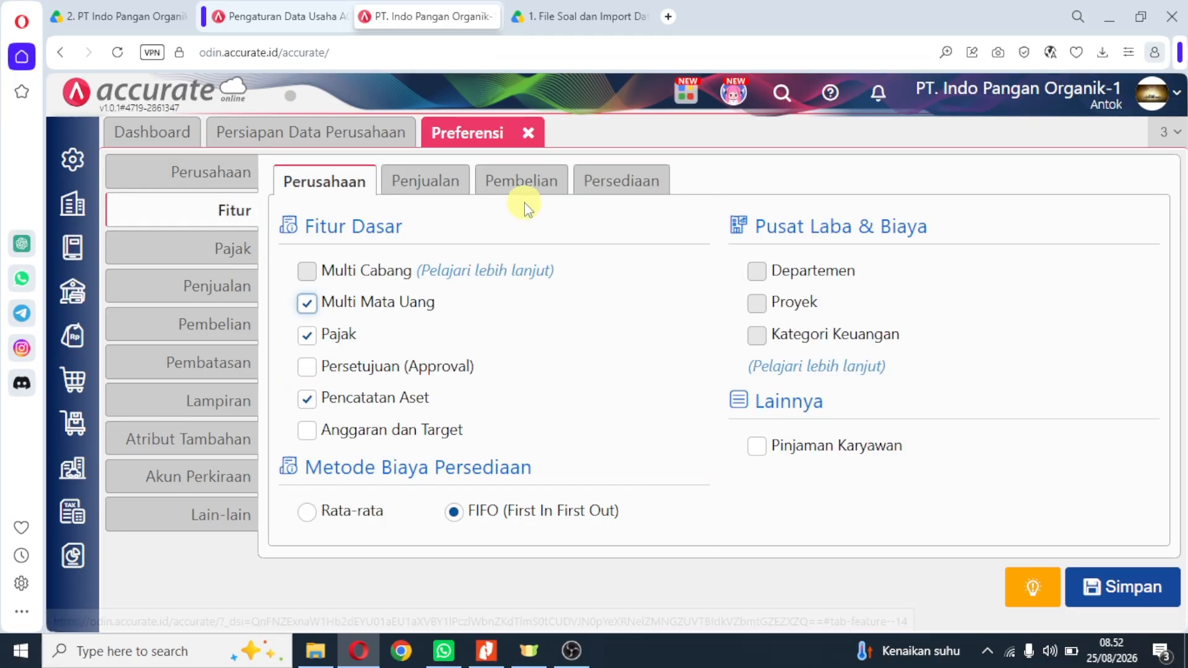
left_click(403, 181)
left_click(530, 181)
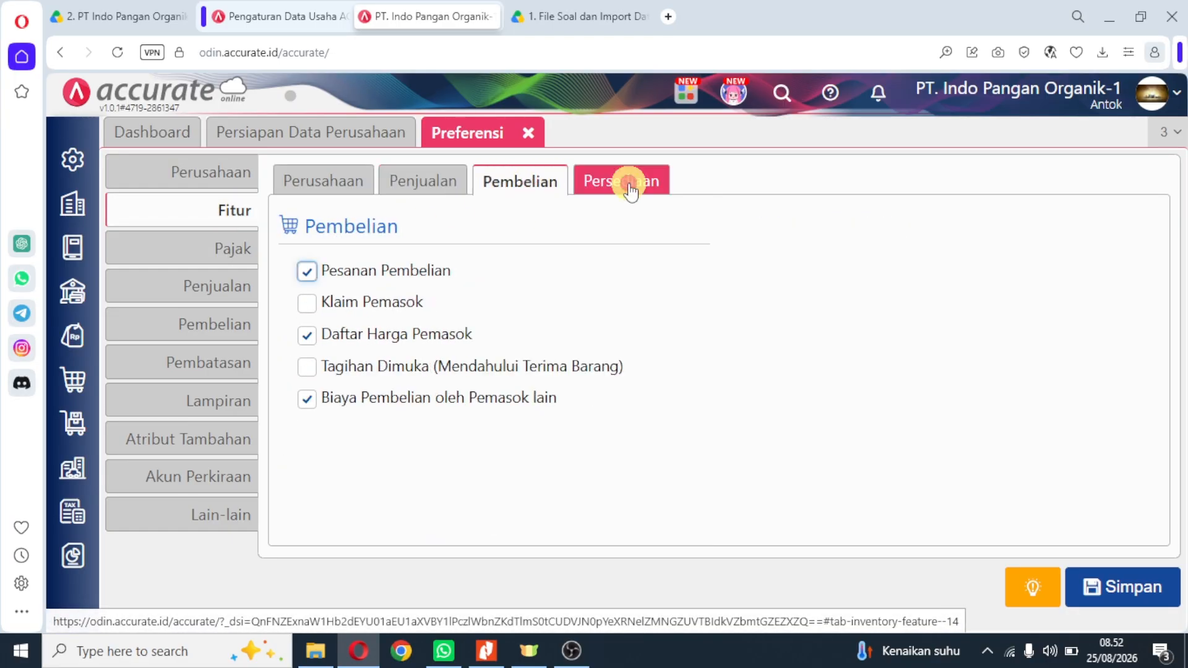
left_click(628, 183)
left_click(224, 251)
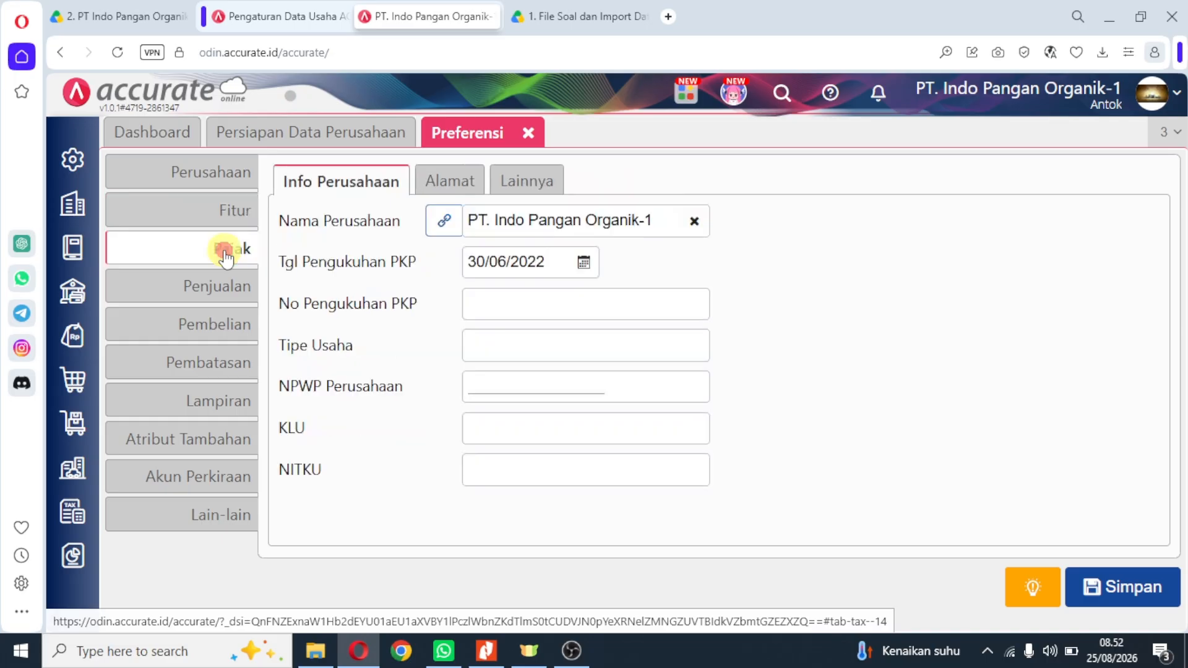
left_click(441, 186)
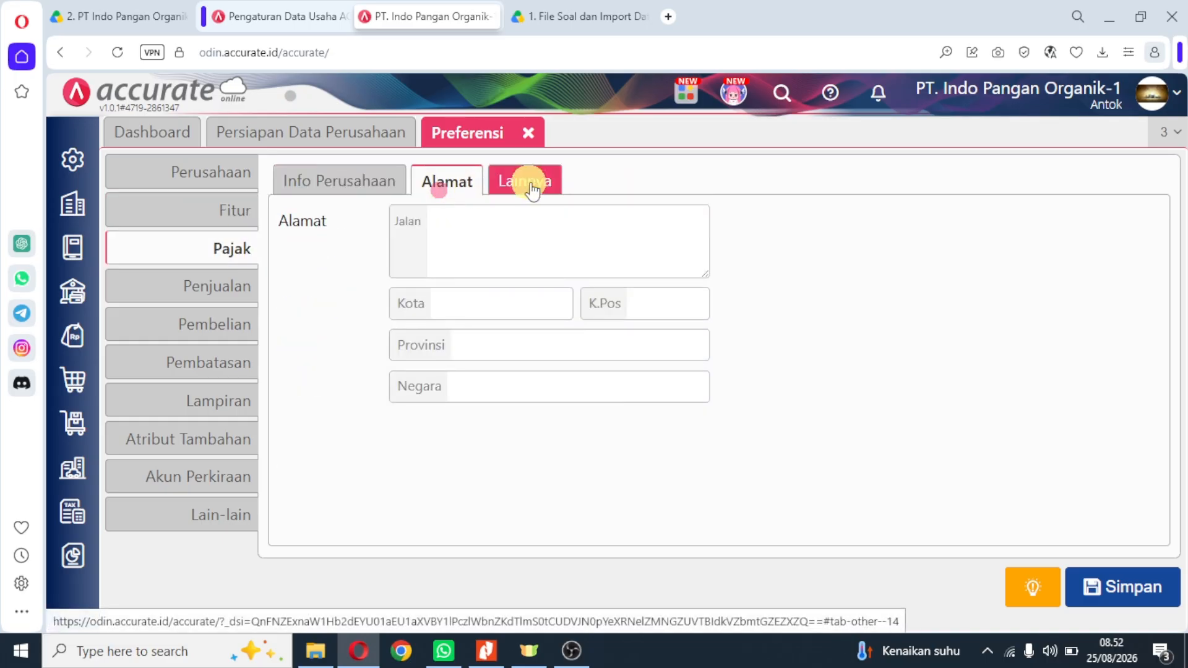
left_click(533, 187)
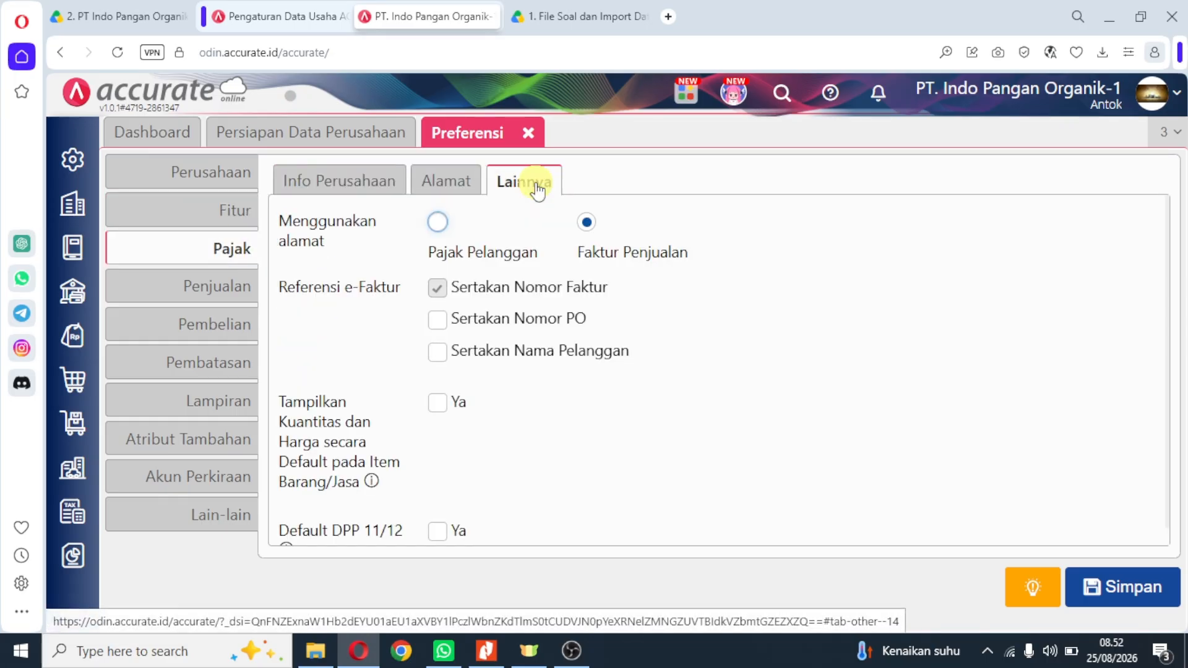
scroll(477, 339, "down", 1)
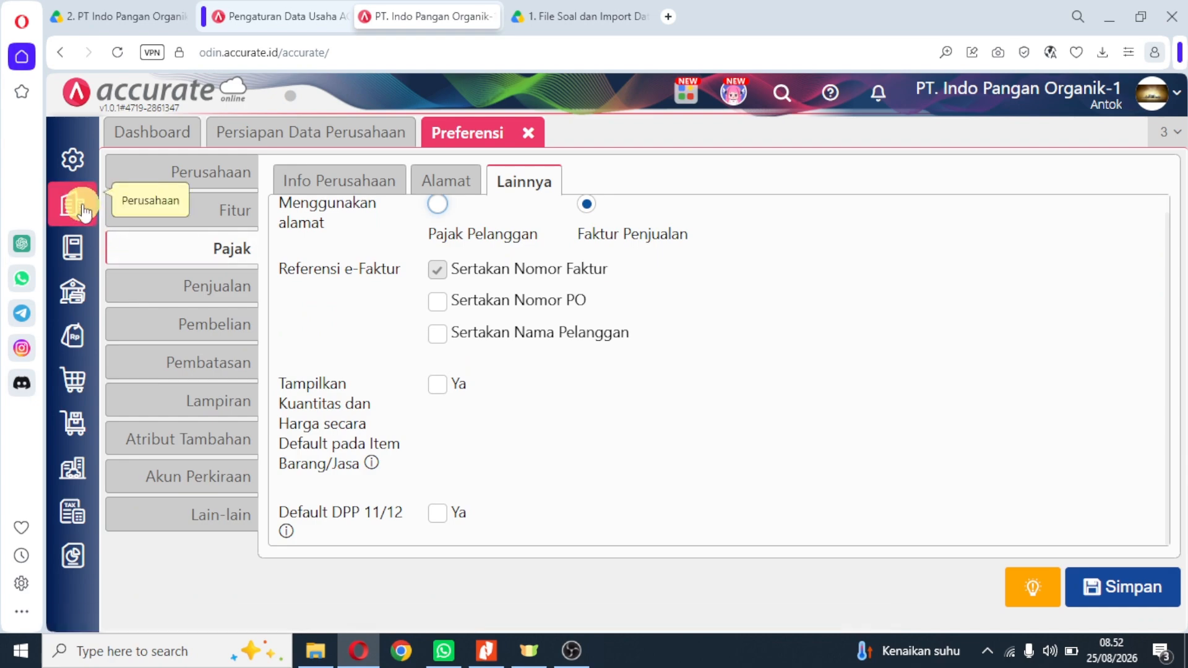
Add Singapore Dollar (SGD) as a new currency, check the currency list, and close the Mata Uang and Preferensi pages.
left_click(82, 211)
left_click(162, 301)
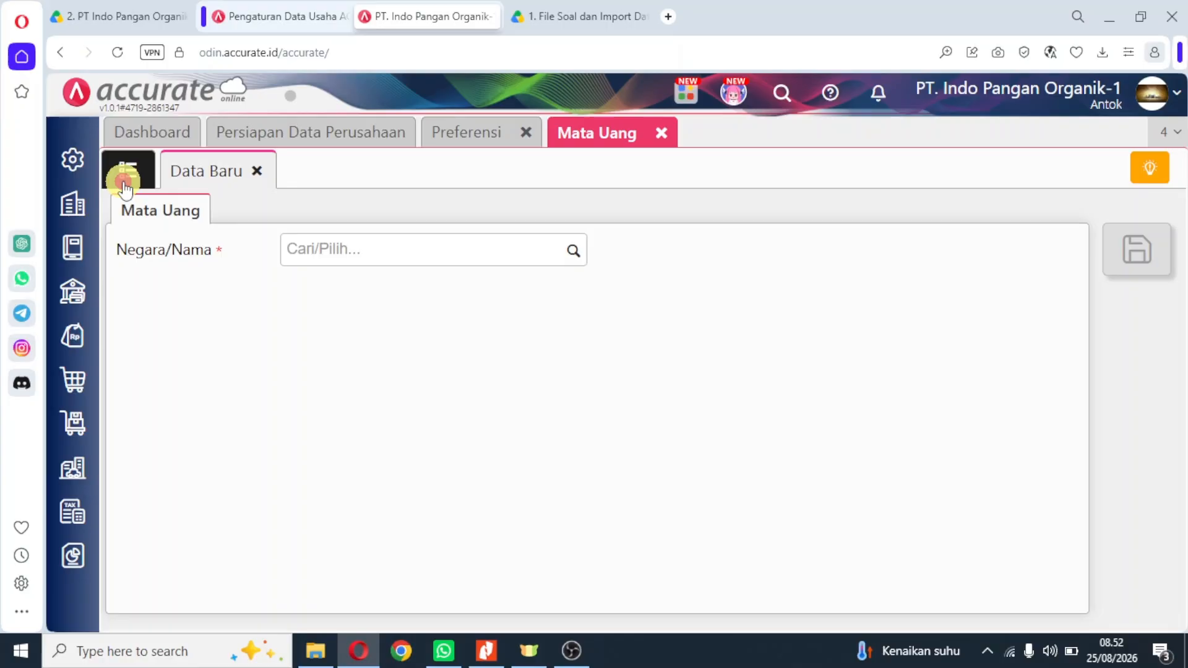
left_click(125, 180)
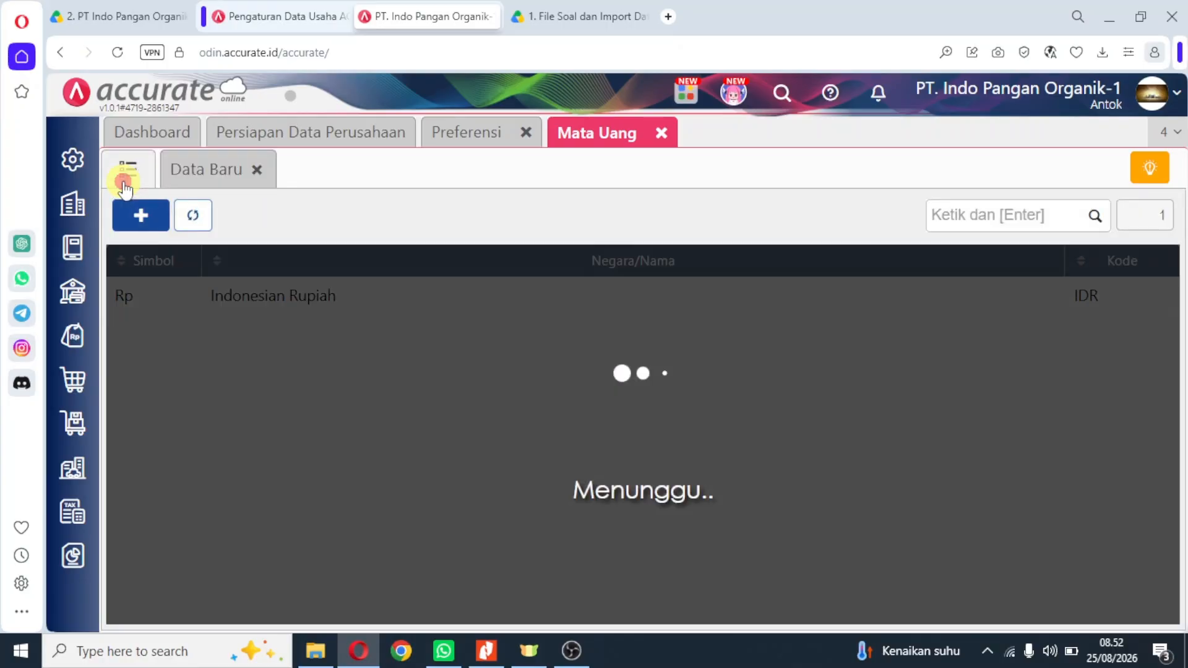
left_click(210, 172)
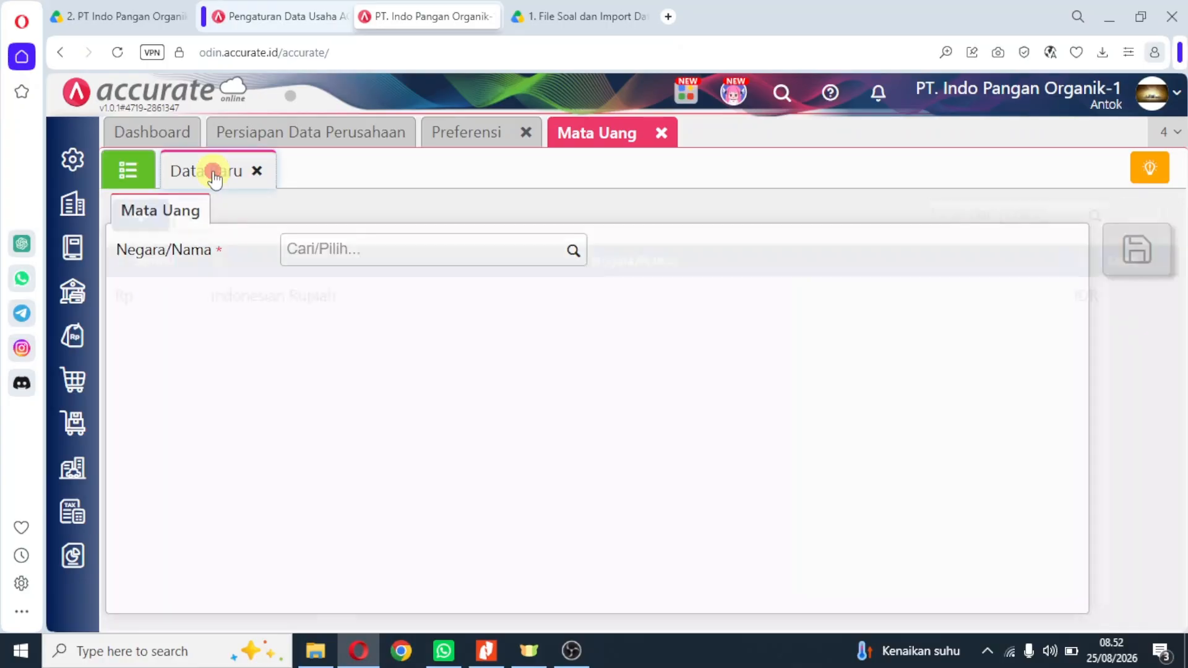
left_click(370, 260)
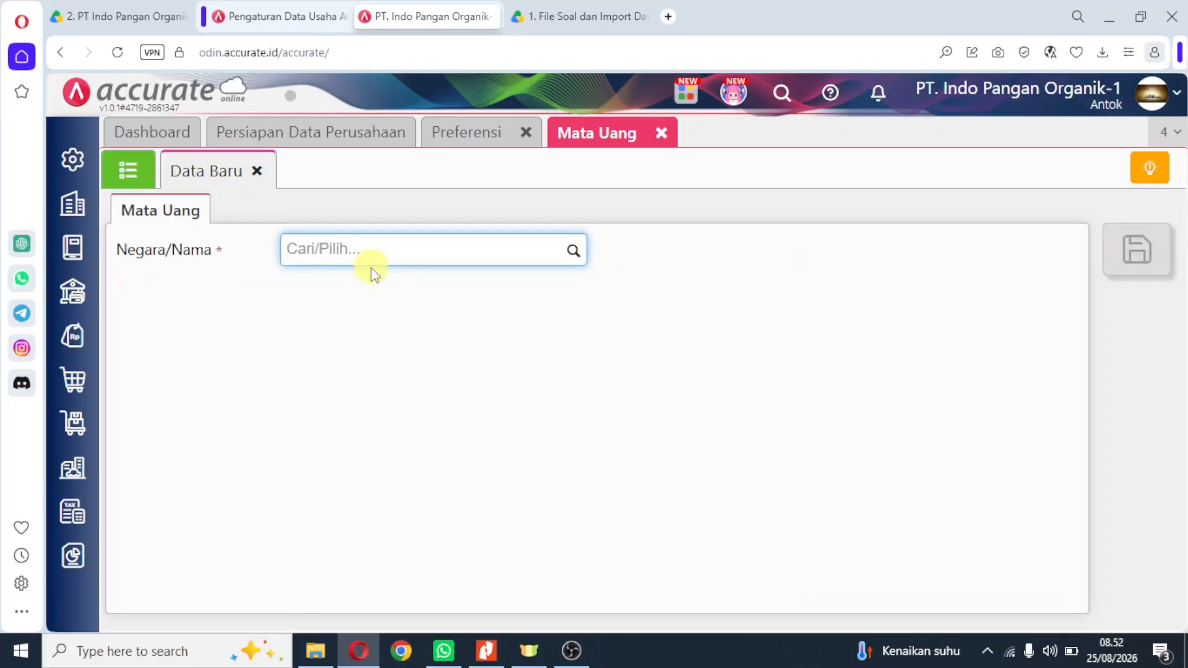
type("sgd")
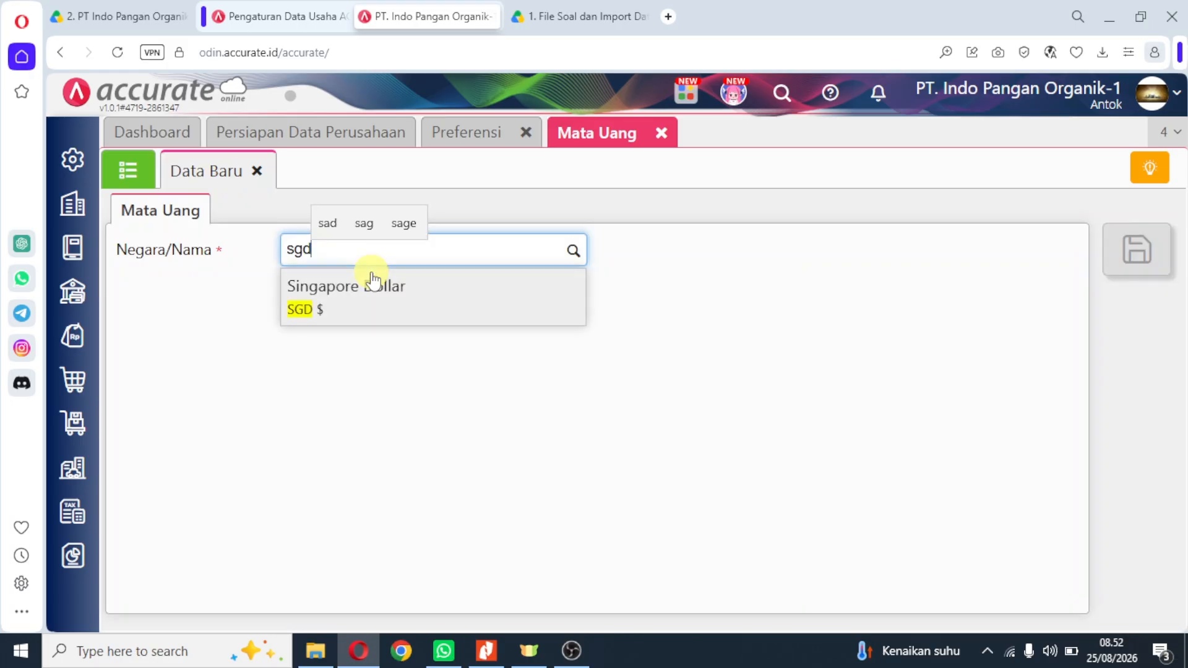
left_click(360, 311)
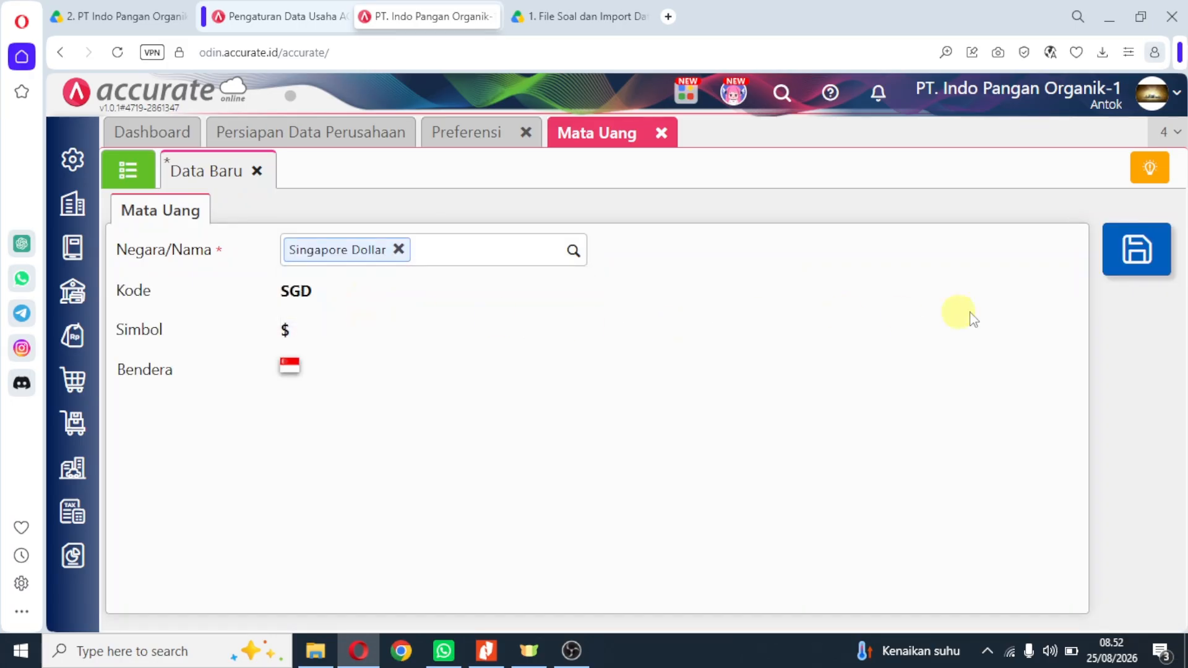
left_click(1136, 252)
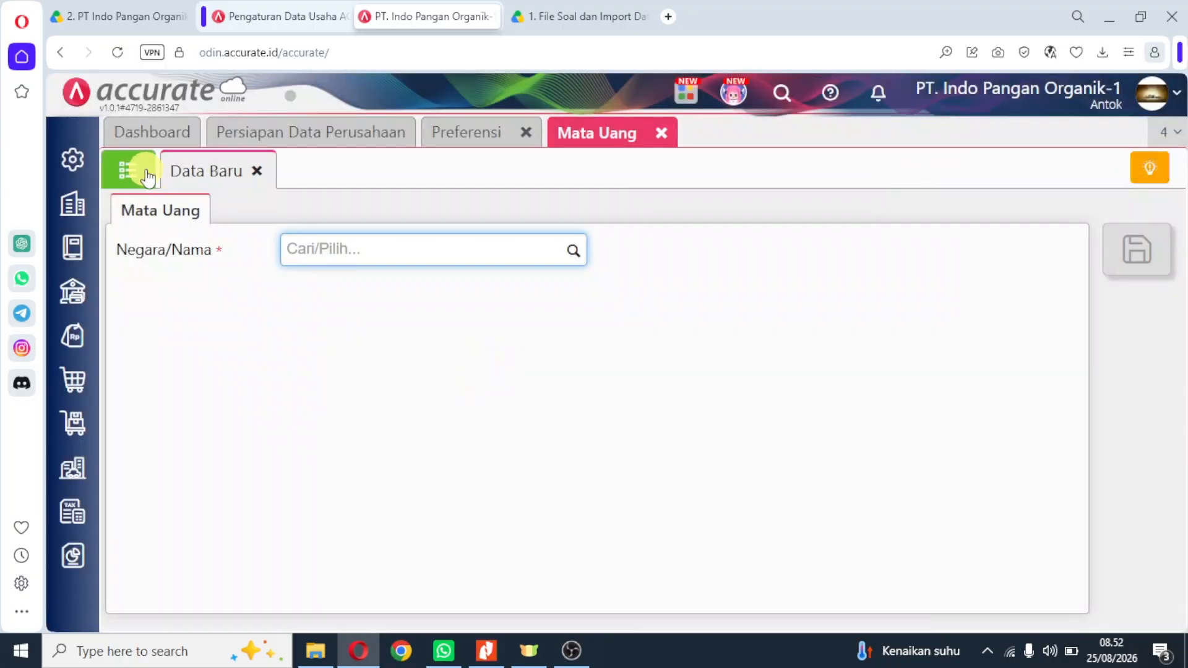
left_click(133, 171)
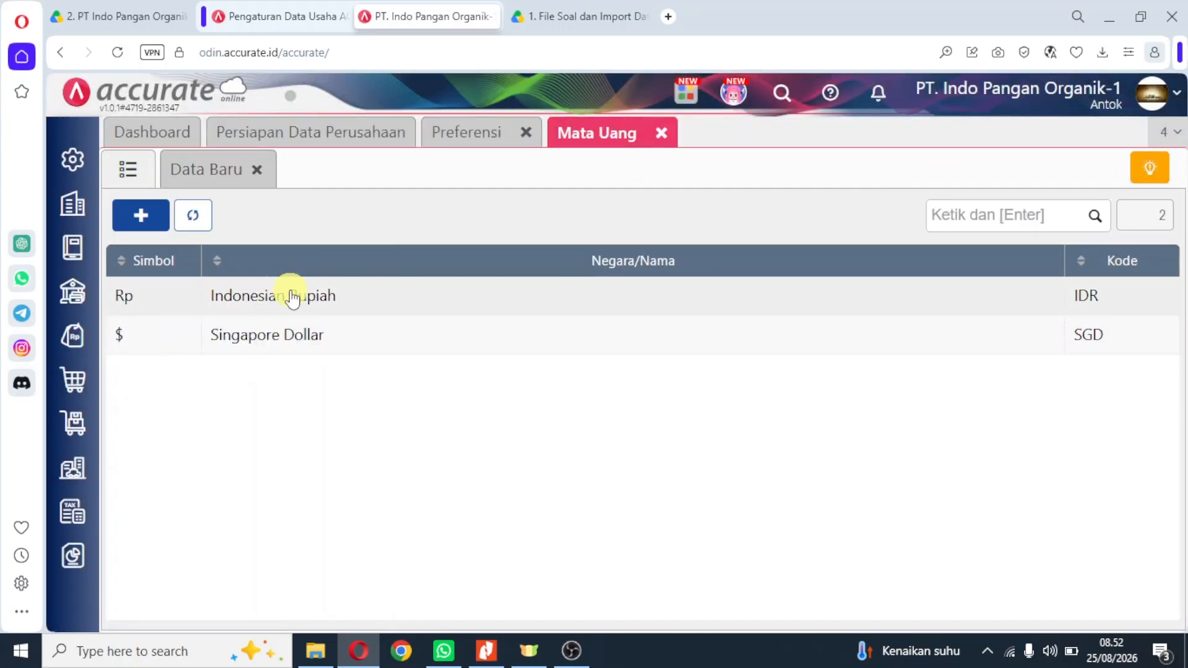
left_click(661, 133)
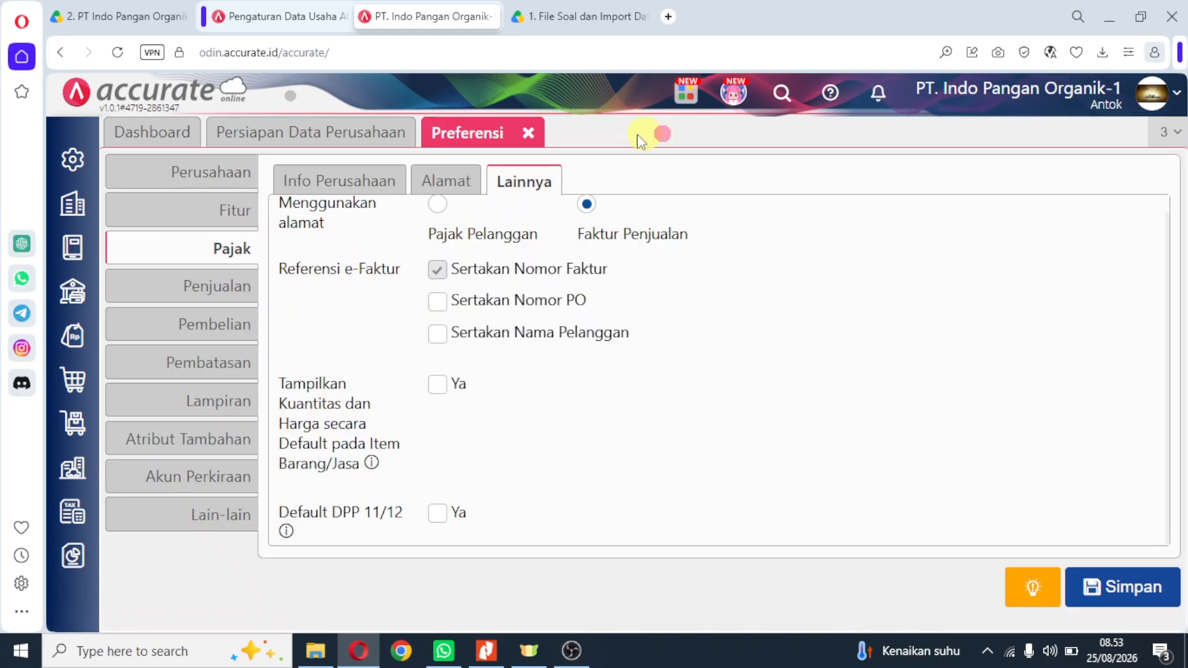
left_click(530, 134)
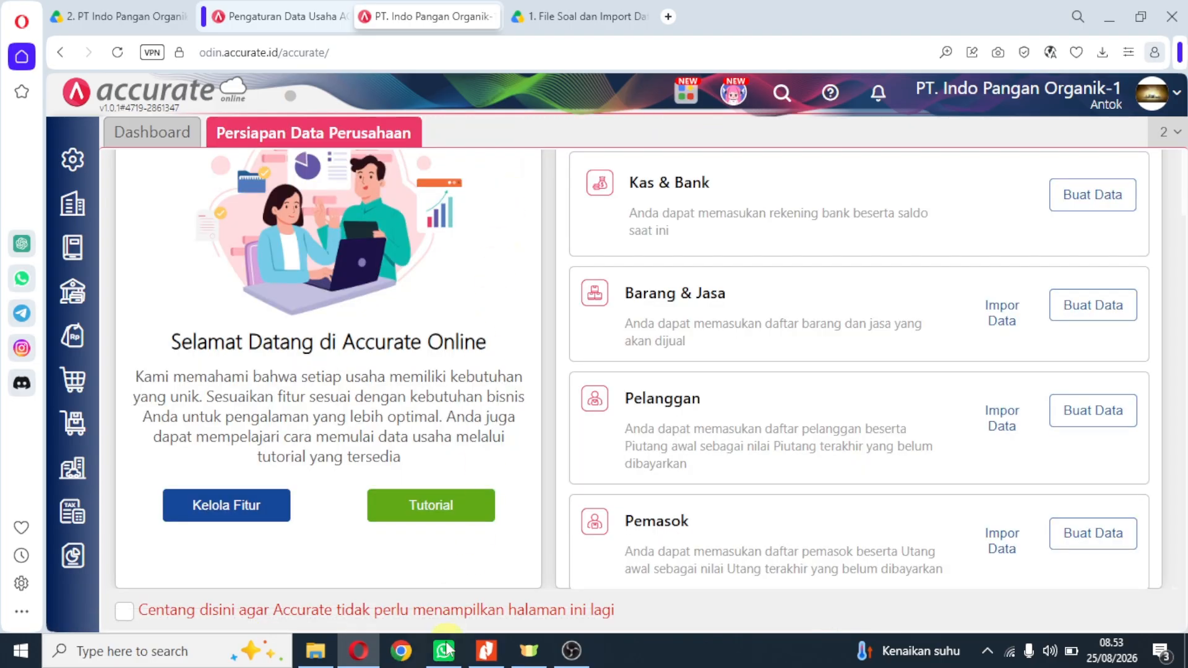
Read the Pajak Pertambahan Nilai instructions in the exercise PDF and display the company's tax list in Accurate Online.
left_click(487, 650)
scroll(538, 392, "down", 3)
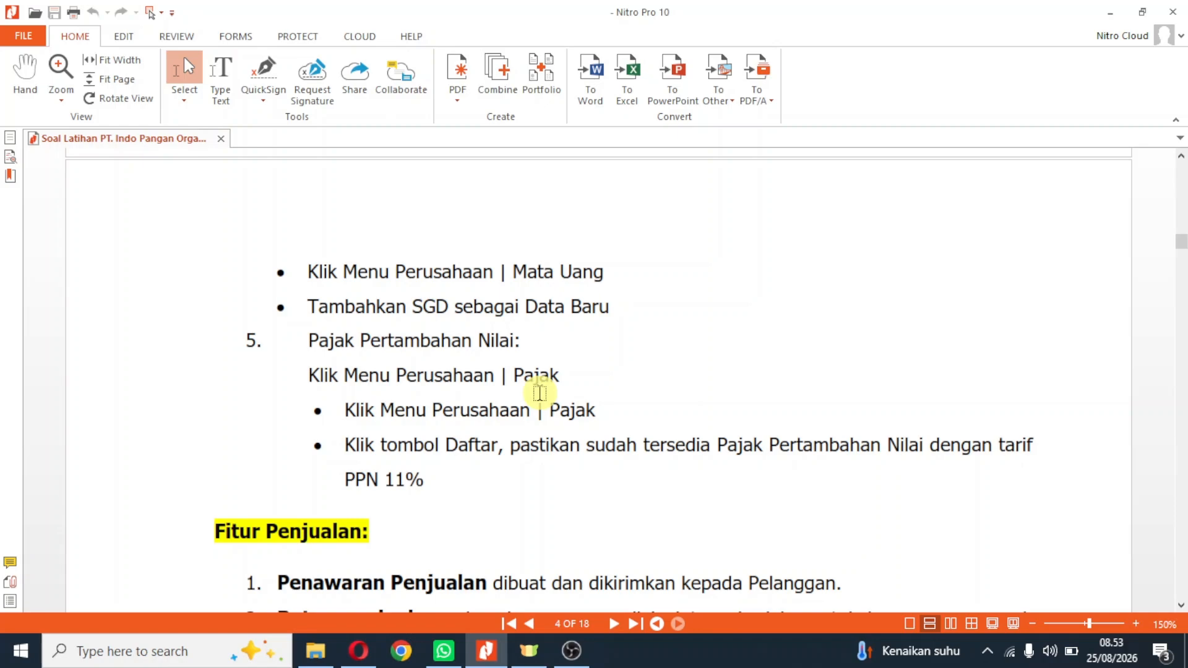
left_click(358, 649)
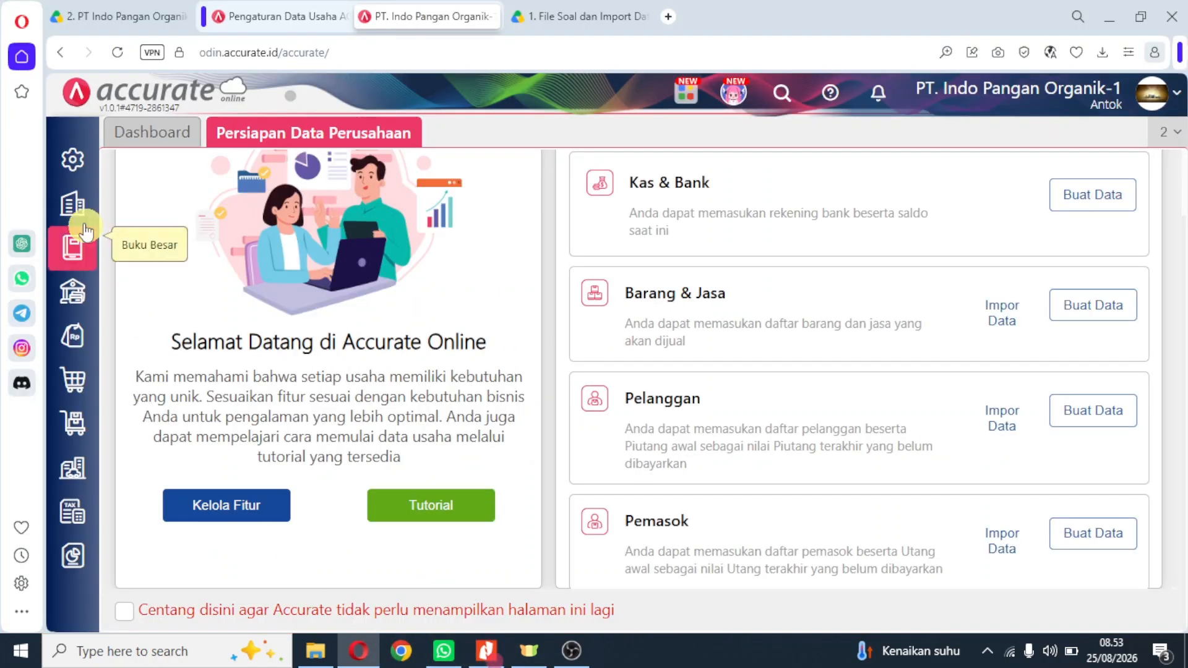
left_click(73, 204)
left_click(300, 292)
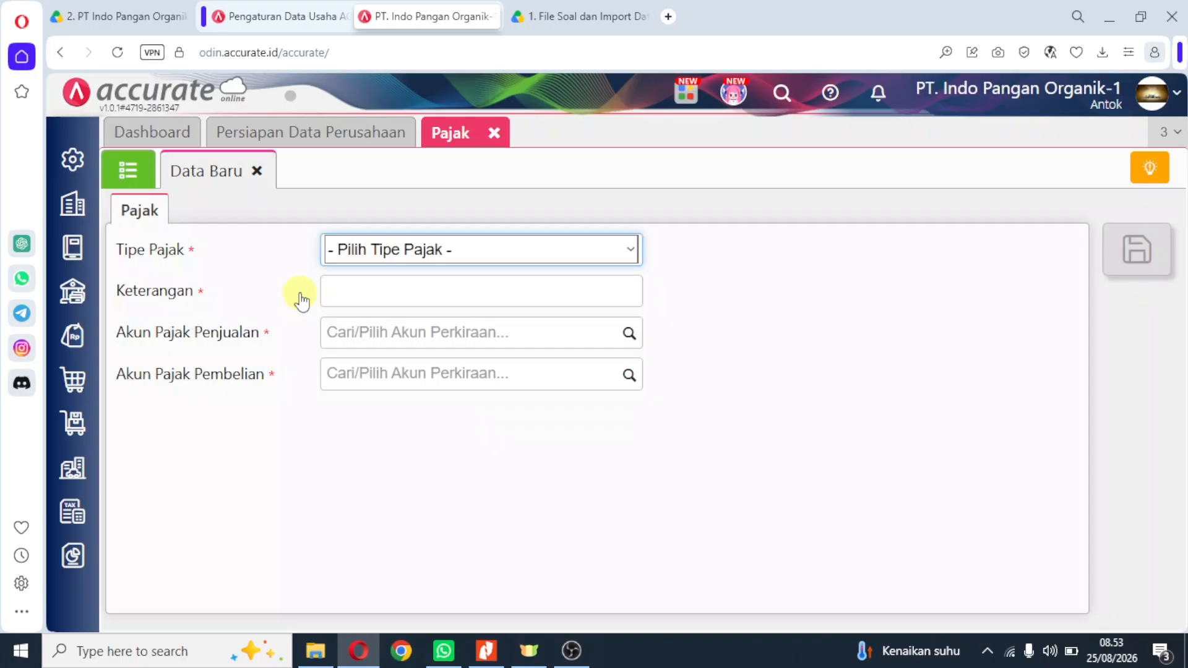
left_click(128, 170)
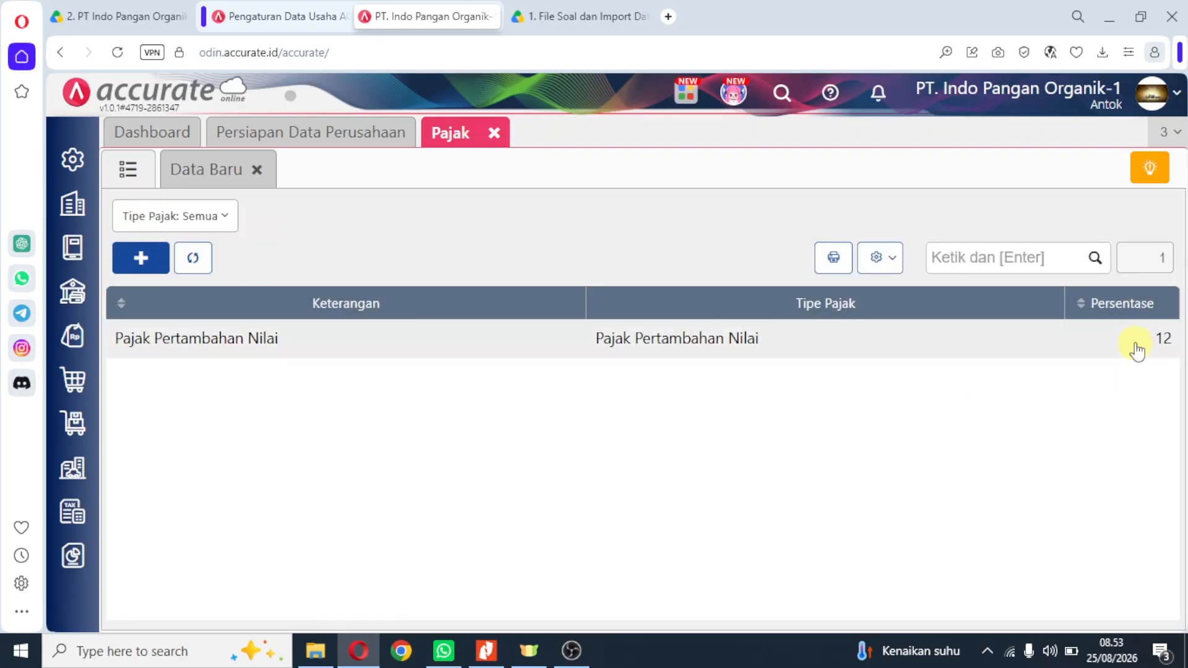
Set the Pajak Pertambahan Nilai percentage to 11, save the tax, check it in the list and close the Pajak page.
left_click(1138, 339)
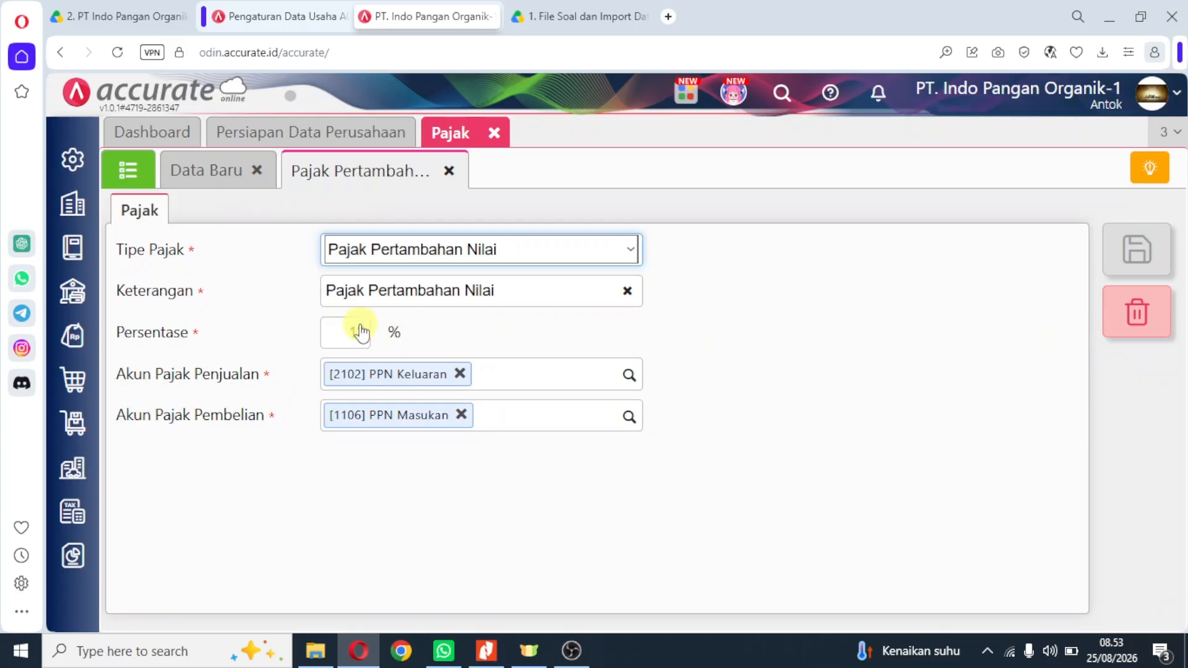
left_click(360, 329)
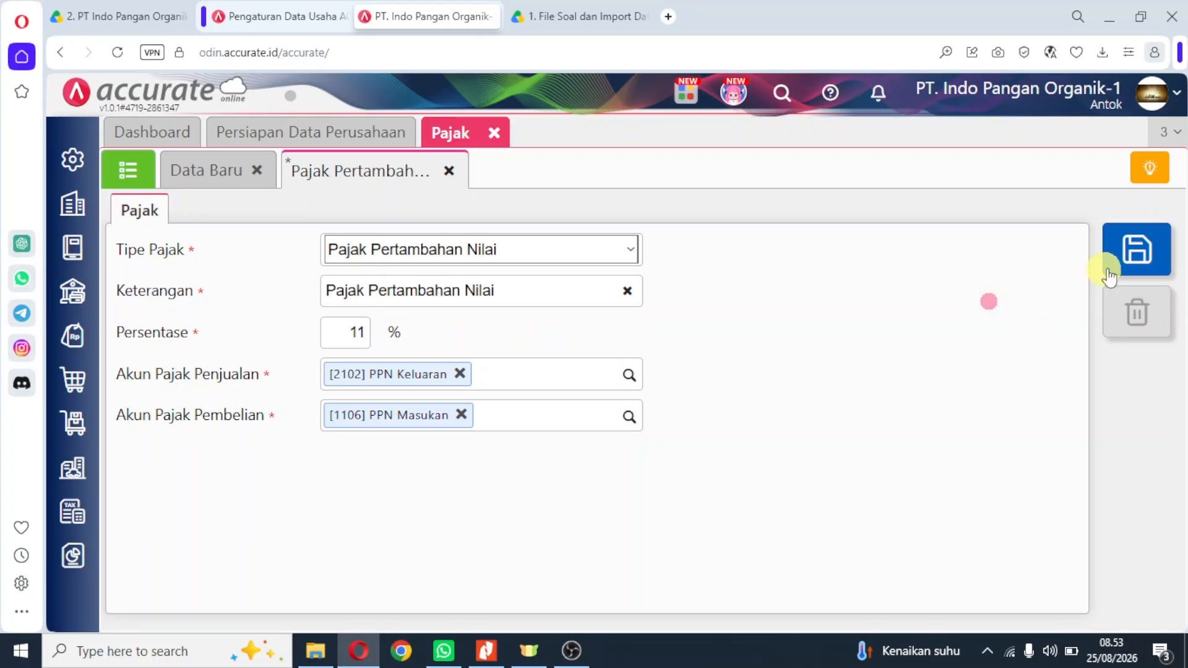
left_click(1137, 251)
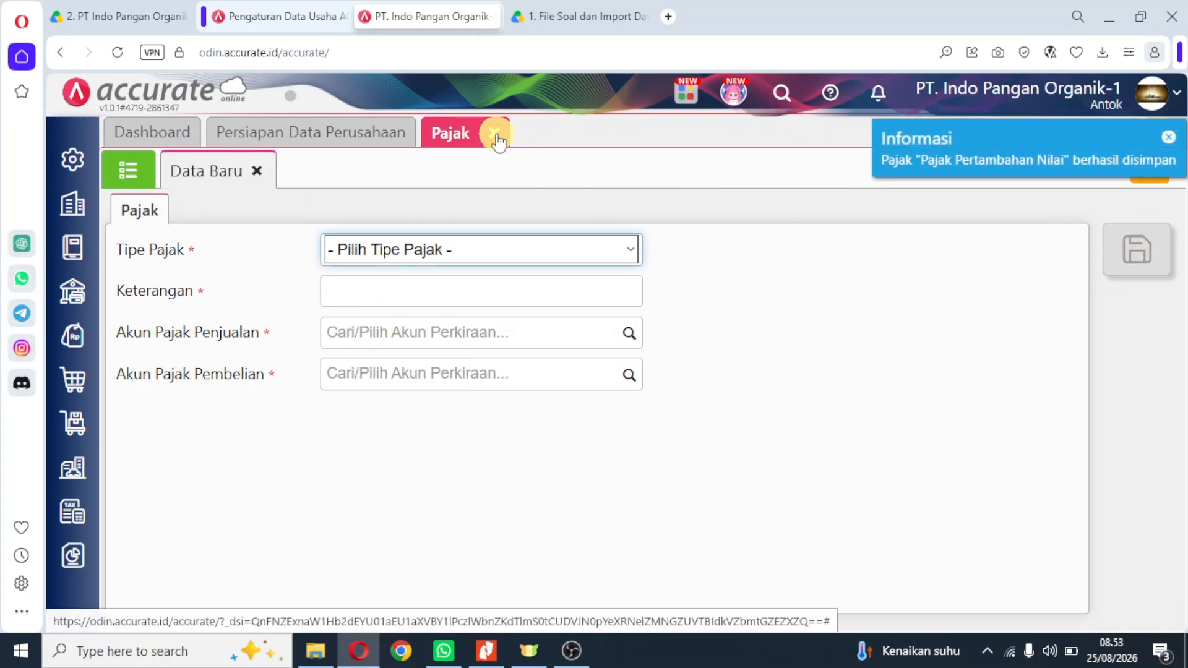
left_click(126, 173)
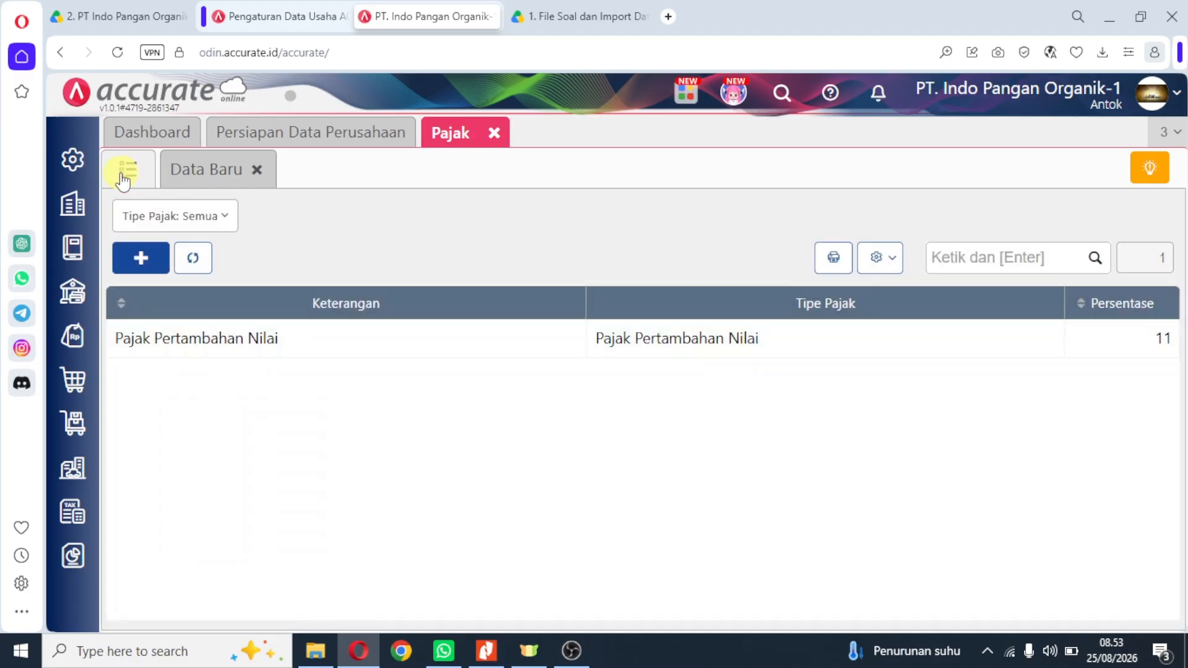
left_click(494, 132)
Read the Fitur Penjualan, Fitur Pembelian and Fitur Persediaan requirements in the exercise PDF and return to Accurate Online.
left_click(486, 651)
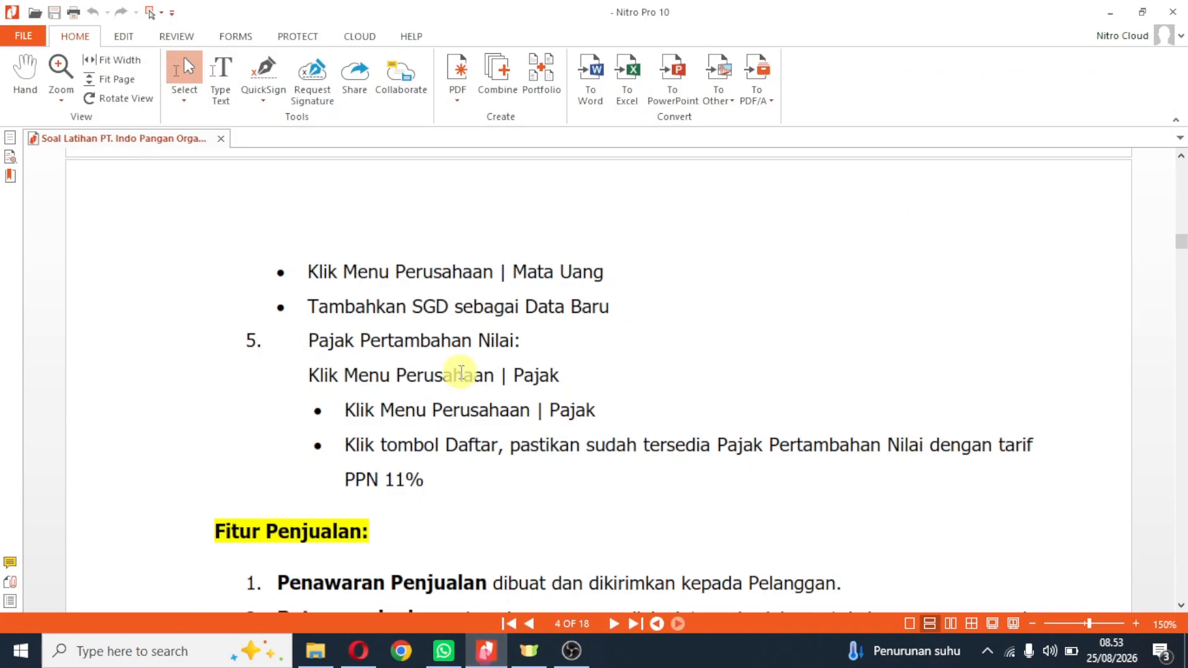
scroll(460, 369, "down", 4)
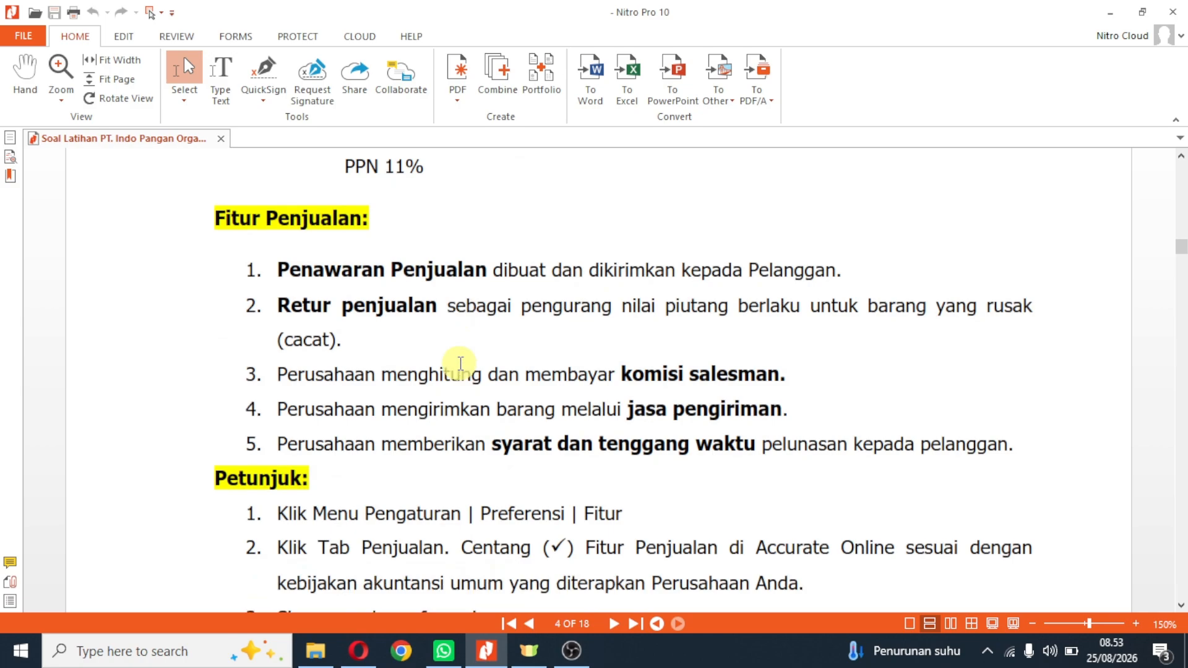
scroll(460, 363, "down", 6)
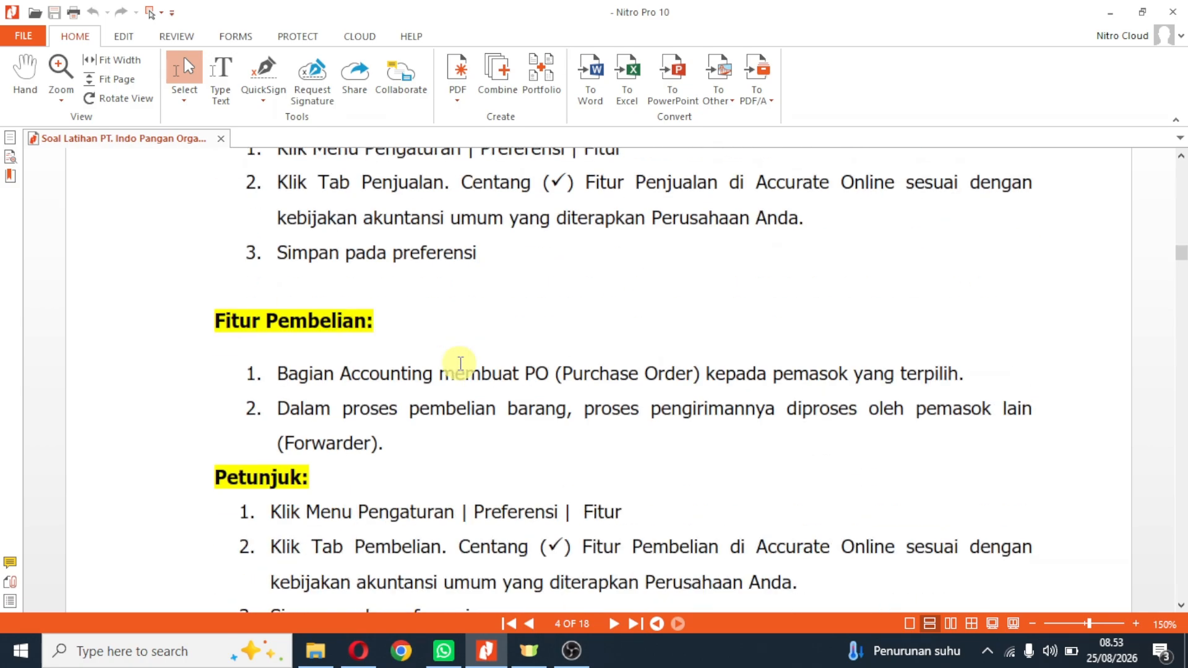
scroll(460, 363, "down", 11)
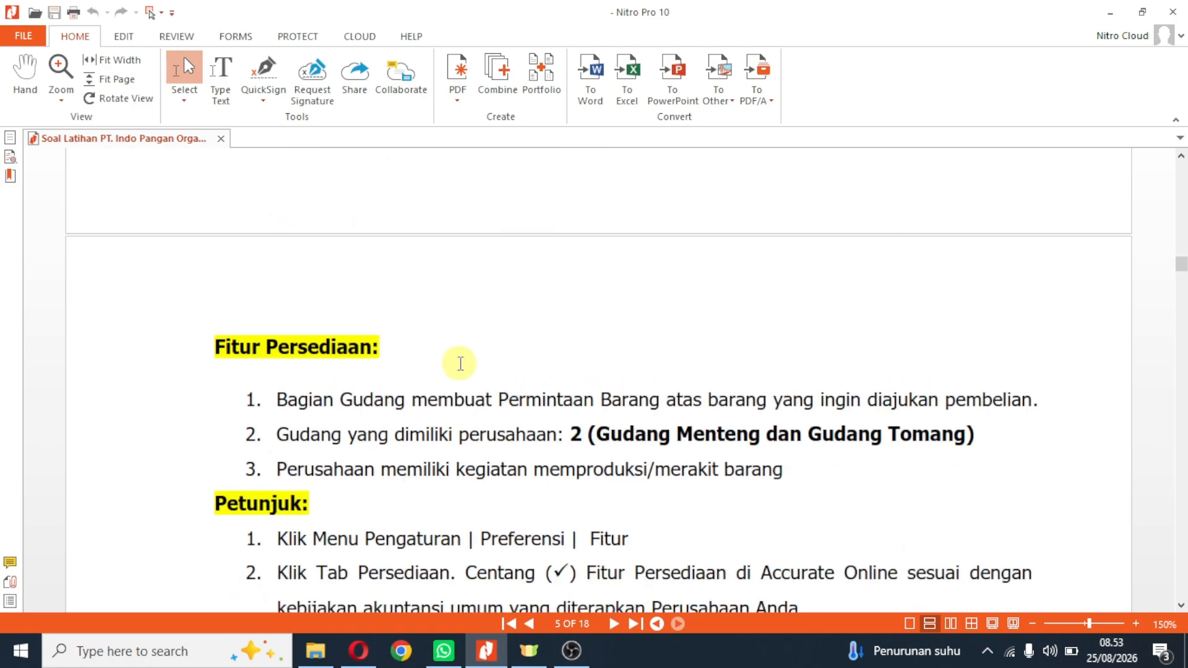
scroll(461, 363, "down", 2)
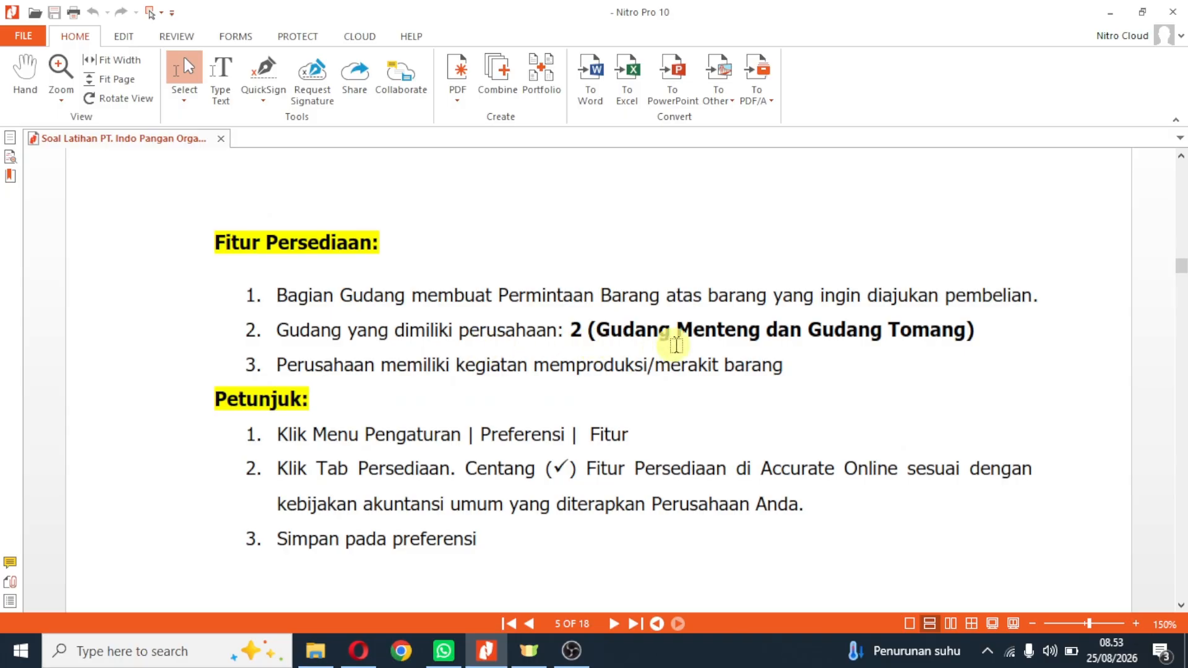
left_click(486, 650)
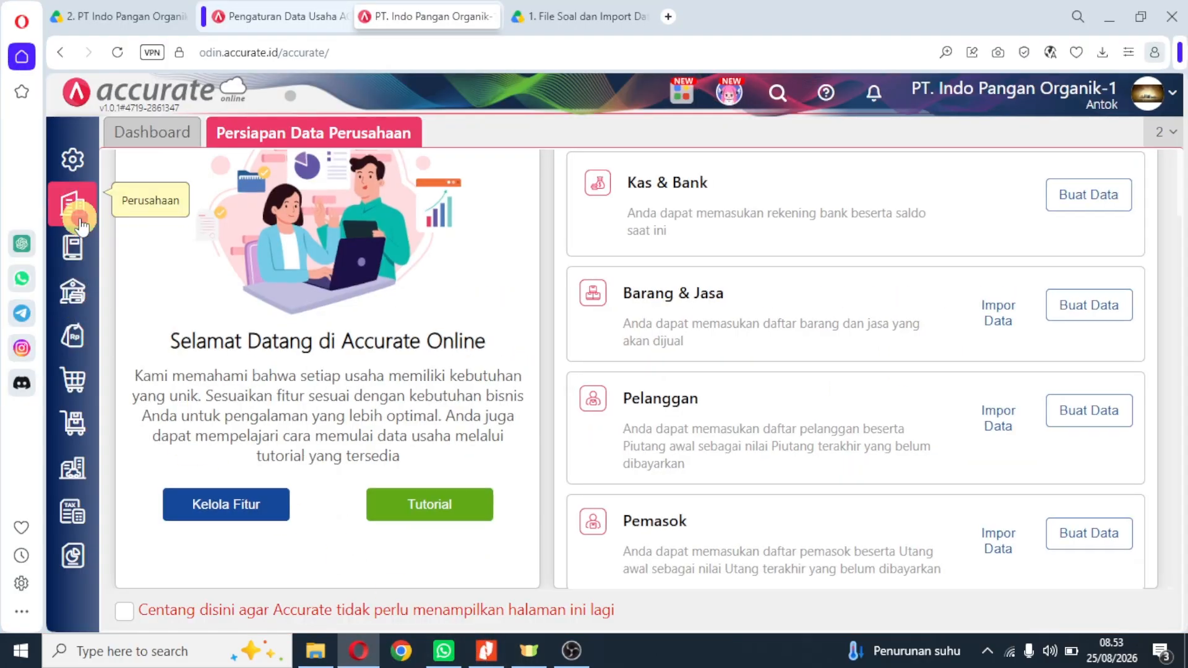
Create a new warehouse named Gudang Menteng in the Persediaan module's Gudang data and save it.
left_click(79, 219)
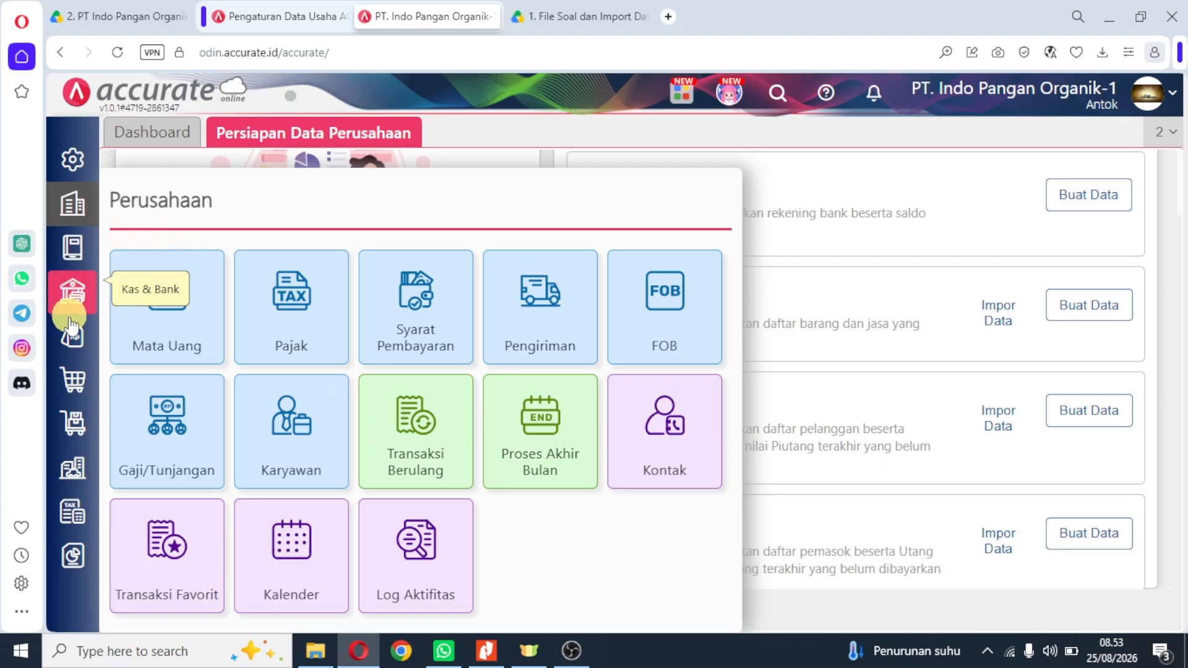
left_click(73, 425)
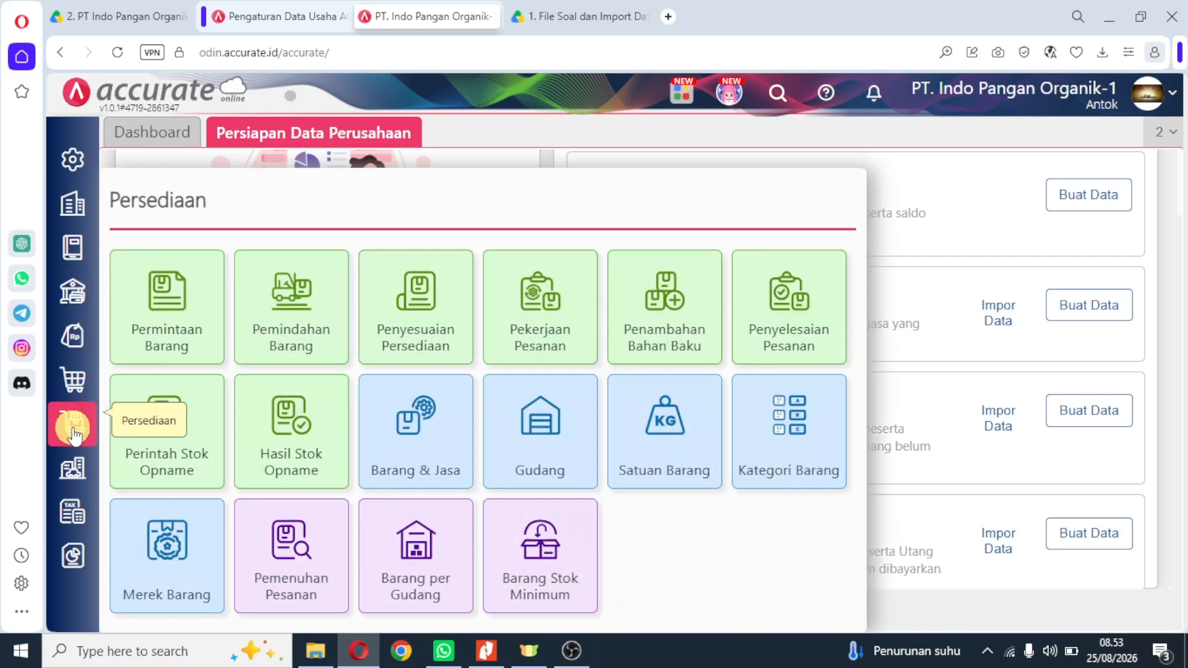
left_click(552, 436)
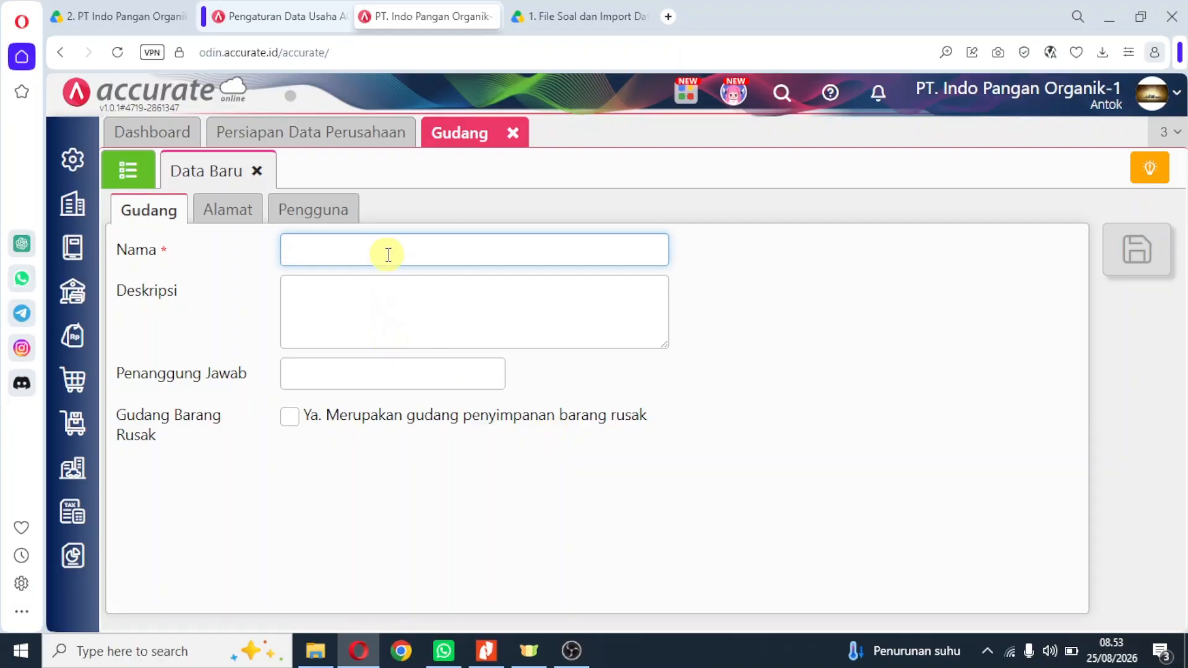
type("Gudang Menteng")
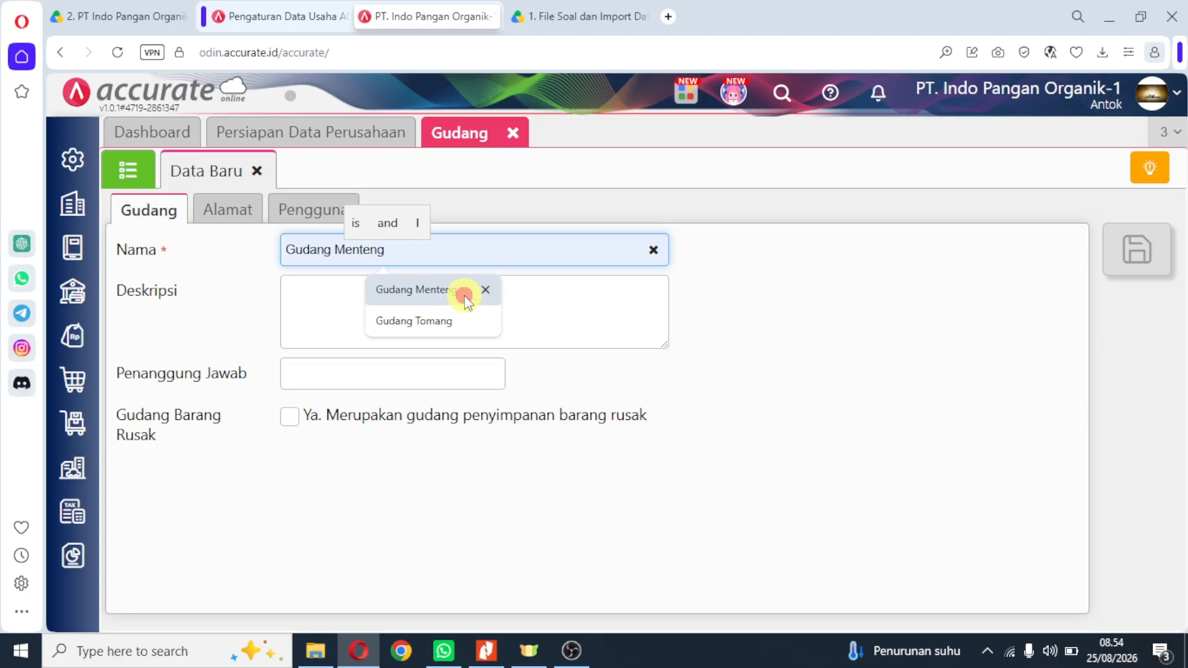
left_click(464, 290)
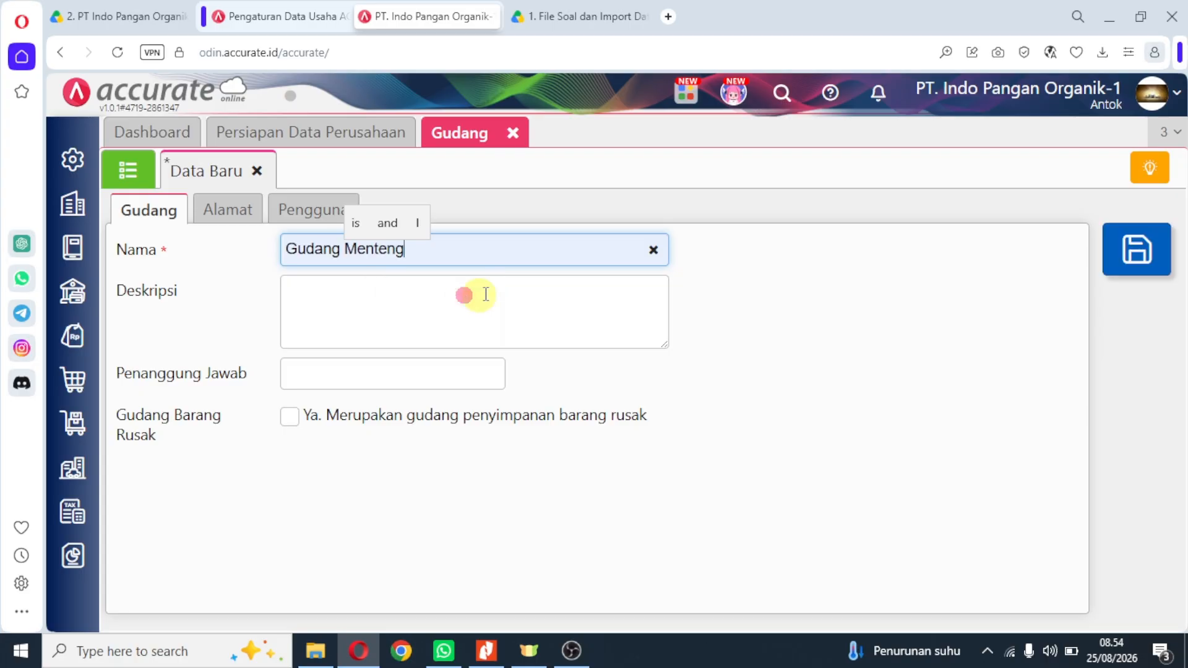
left_click(1125, 260)
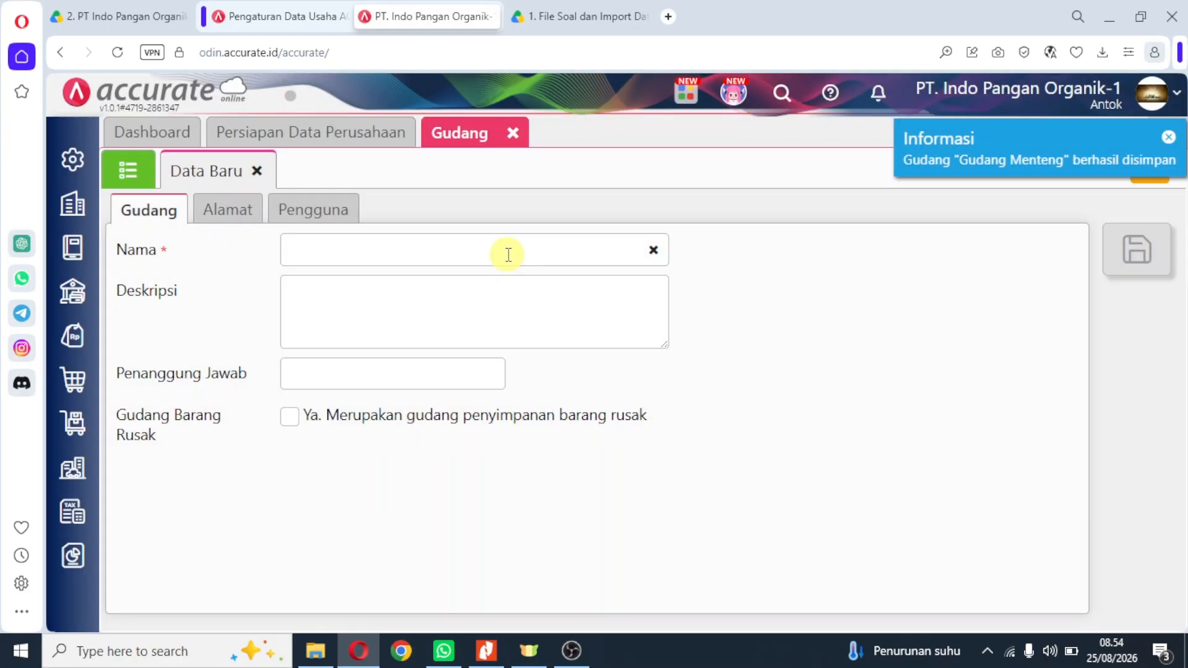
Add a second warehouse named Gudang Tomang and save it.
left_click(506, 252)
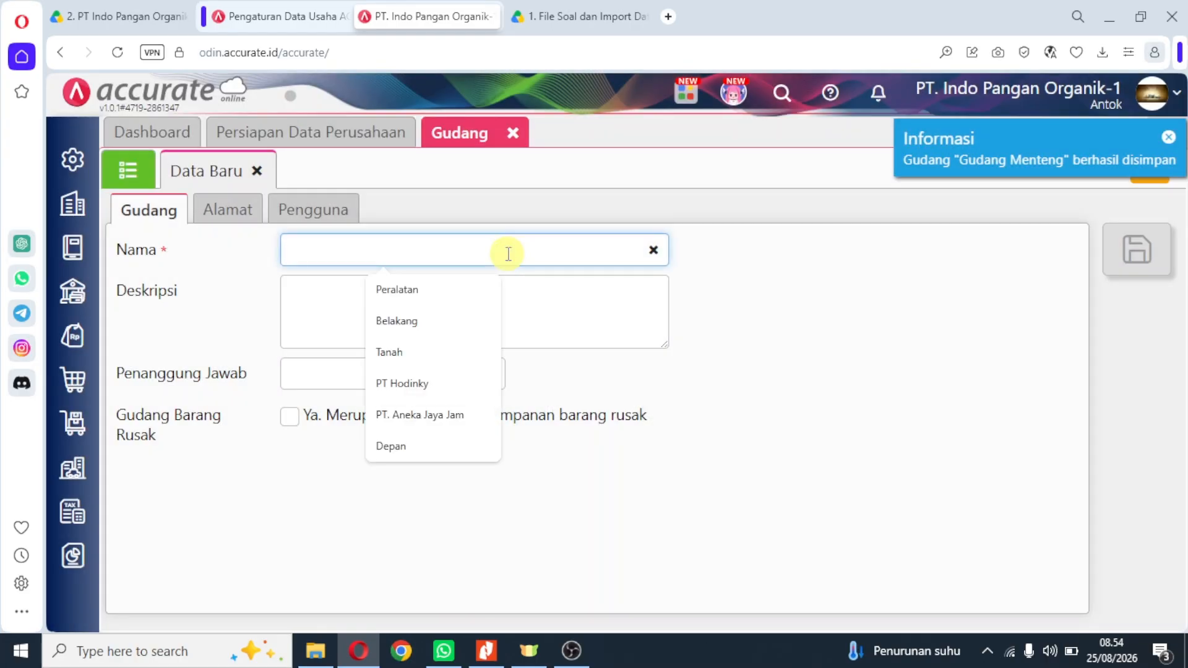
type("Gud")
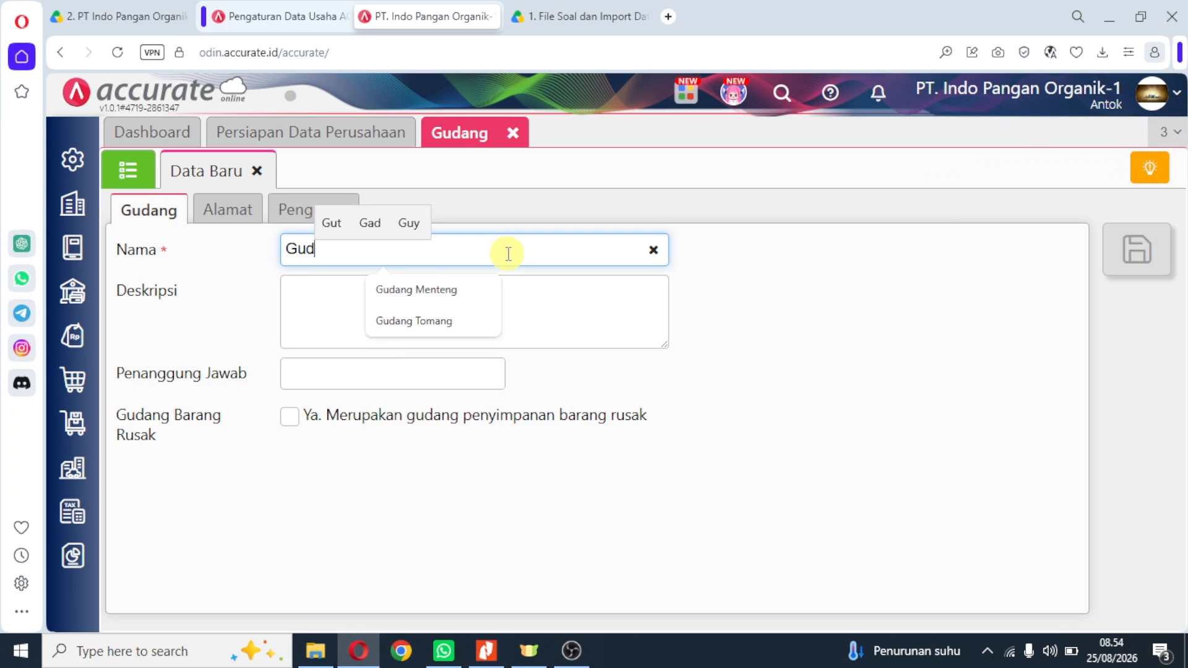
left_click(427, 319)
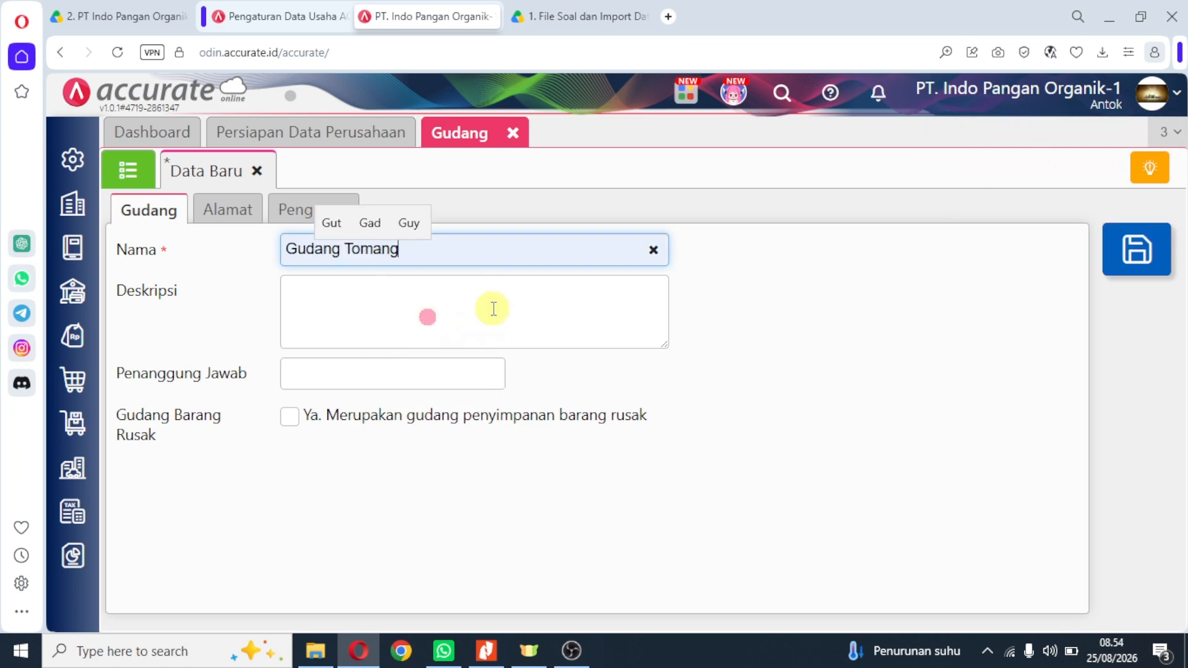
left_click(1139, 252)
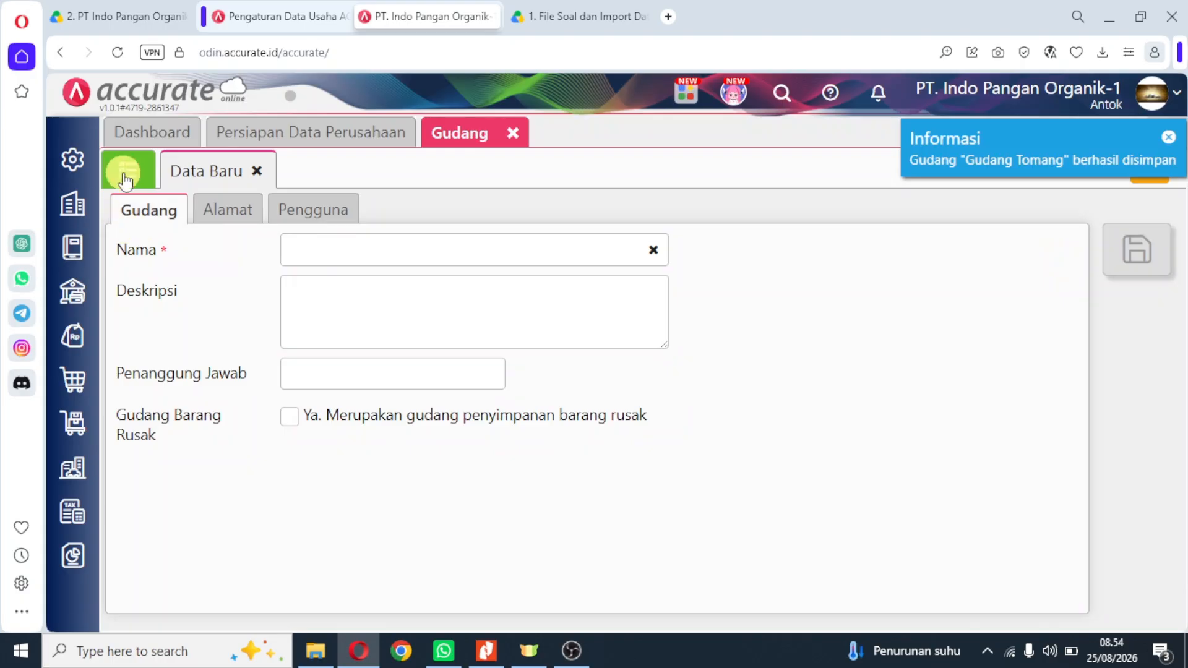
Check the warehouse list and the Gudang Menteng record, and close the Gudang page.
left_click(126, 180)
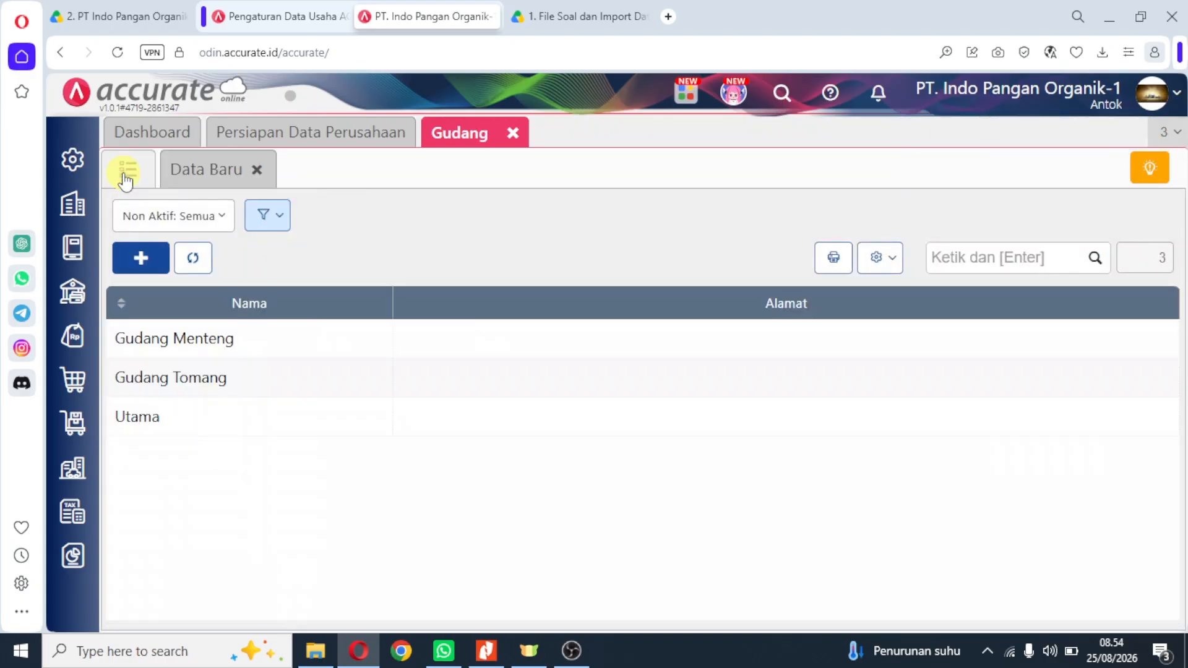
left_click(220, 339)
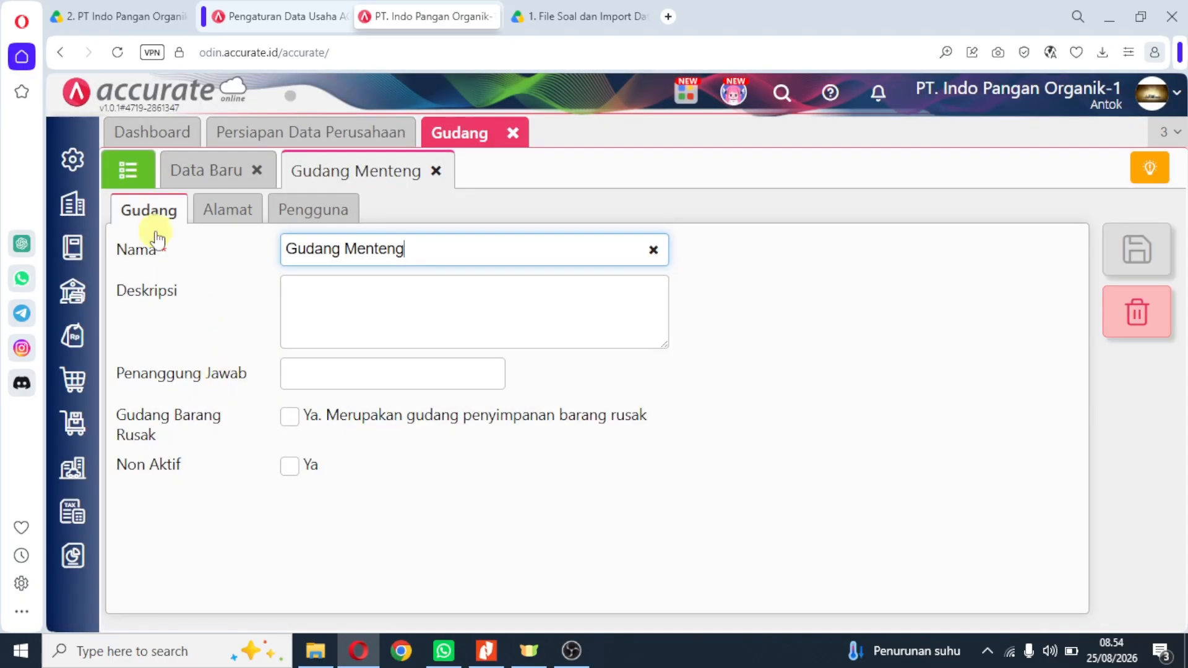
left_click(127, 170)
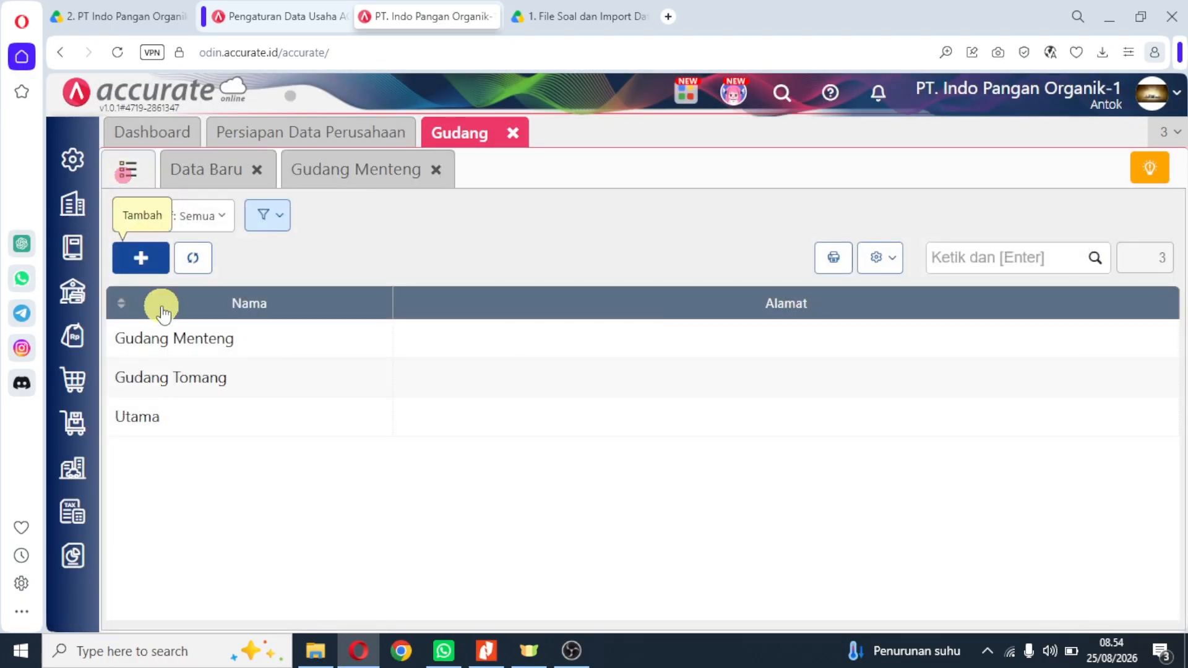
left_click(434, 171)
left_click(259, 178)
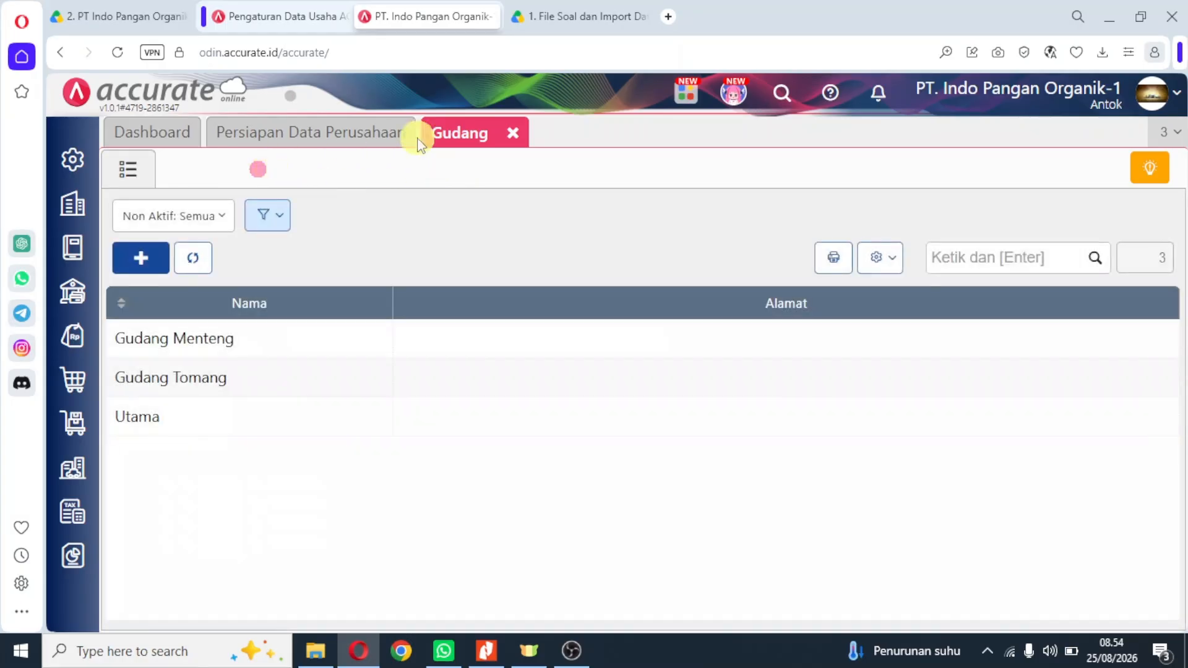
left_click(512, 132)
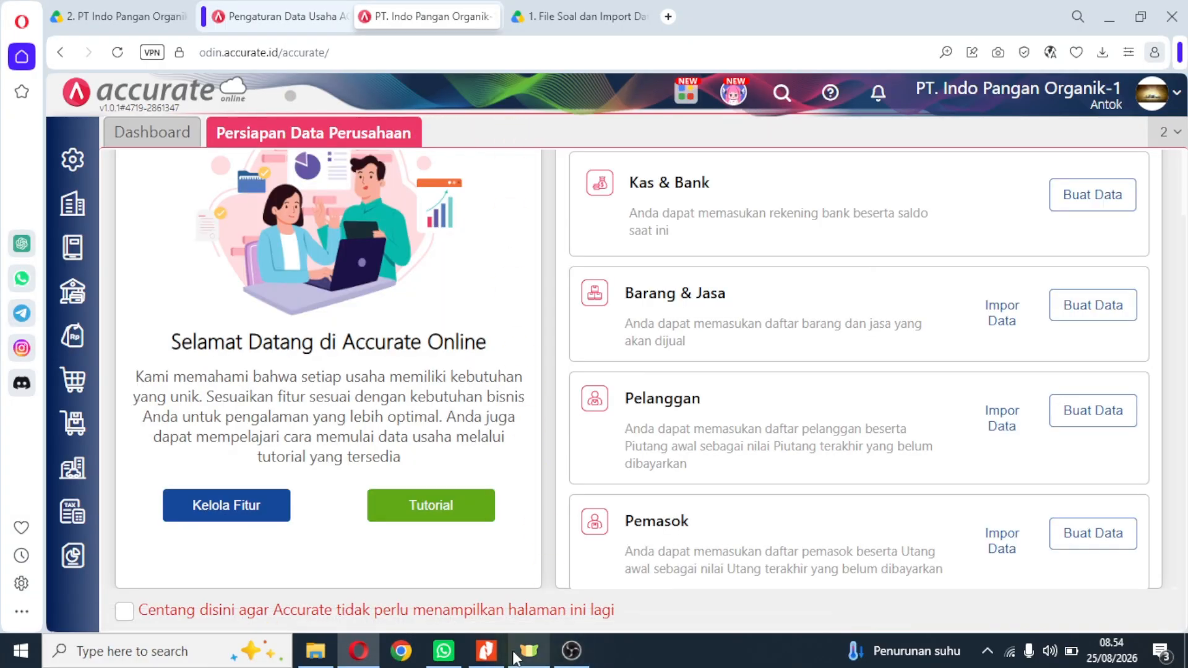
Read the Daftar Akun table and its Excel import instructions in the exercise PDF, and return to Accurate Online.
left_click(487, 651)
scroll(552, 383, "down", 10)
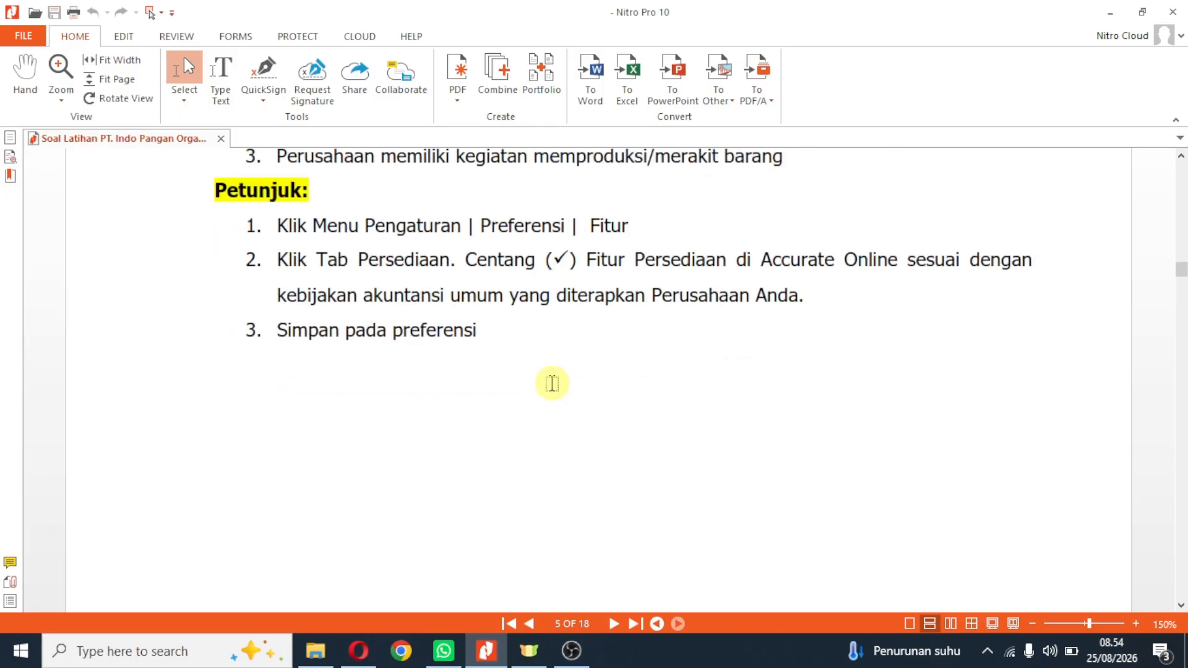
scroll(552, 383, "down", 5)
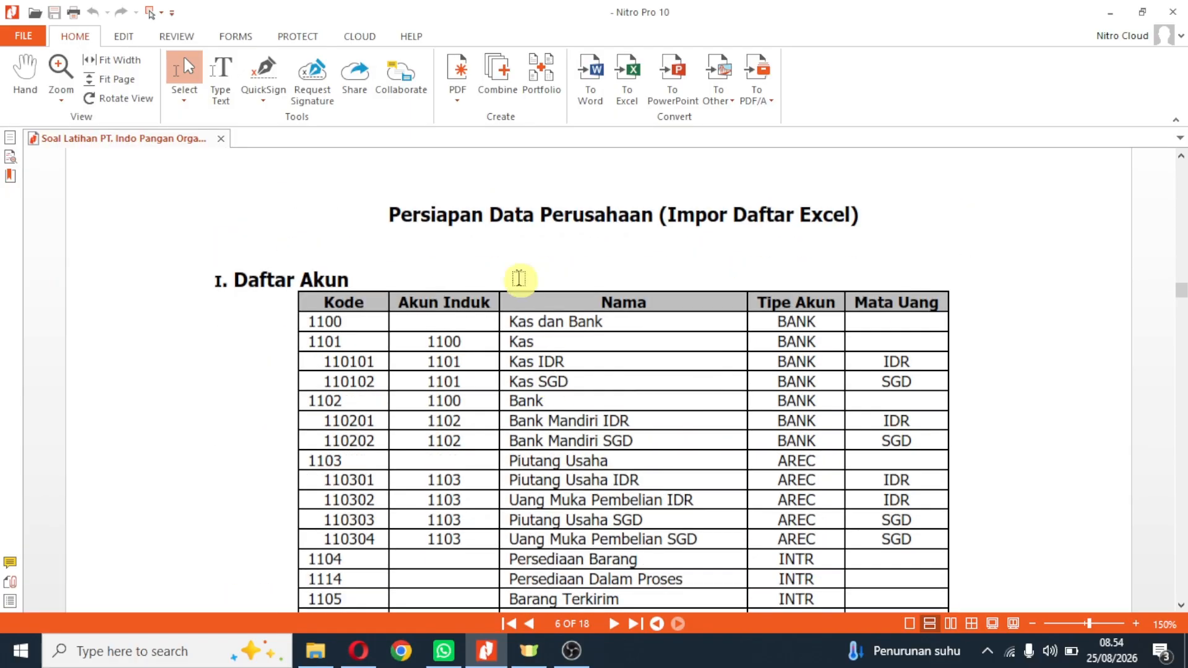
scroll(636, 355, "down", 10)
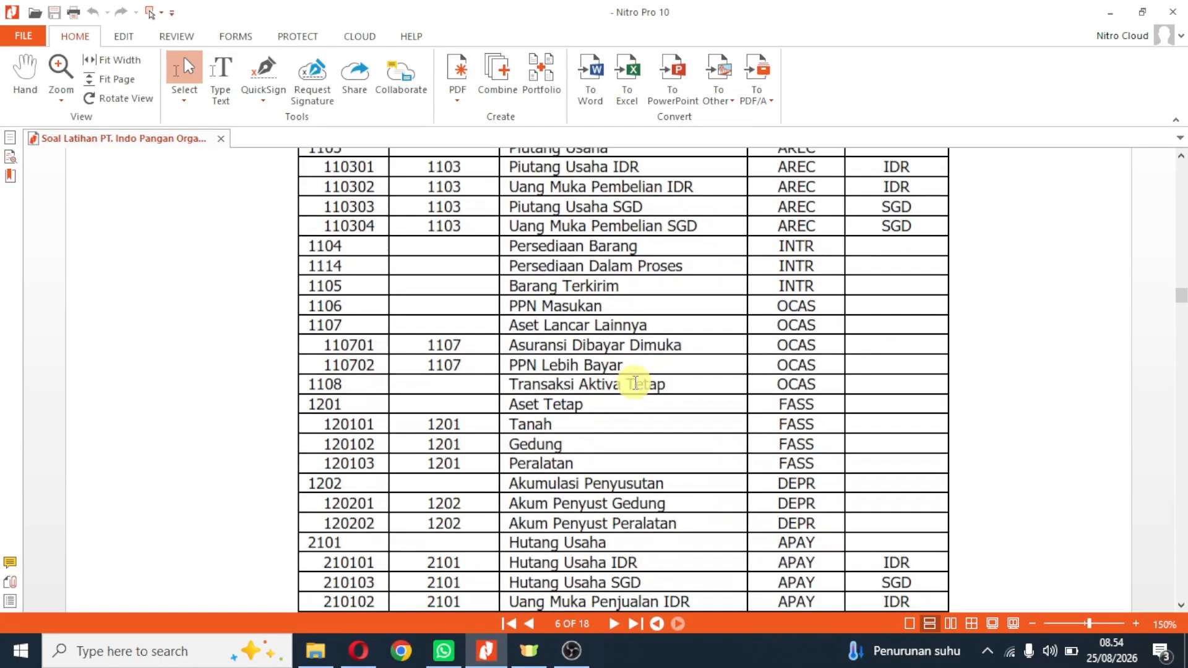
scroll(631, 385, "down", 10)
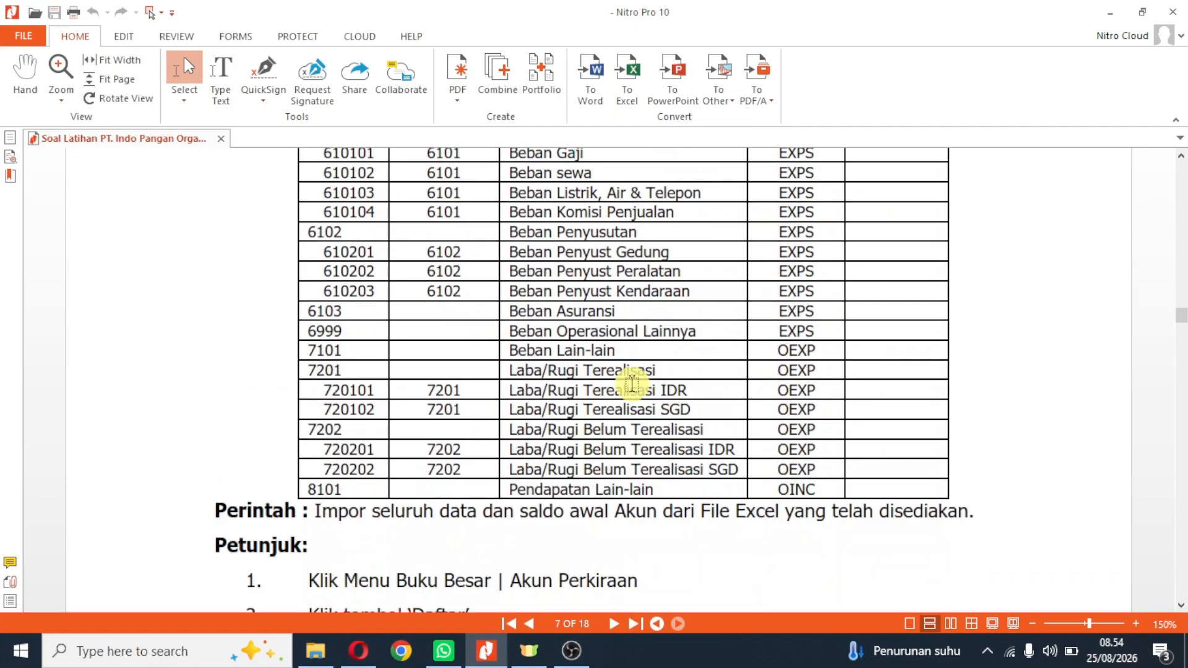
scroll(630, 385, "down", 3)
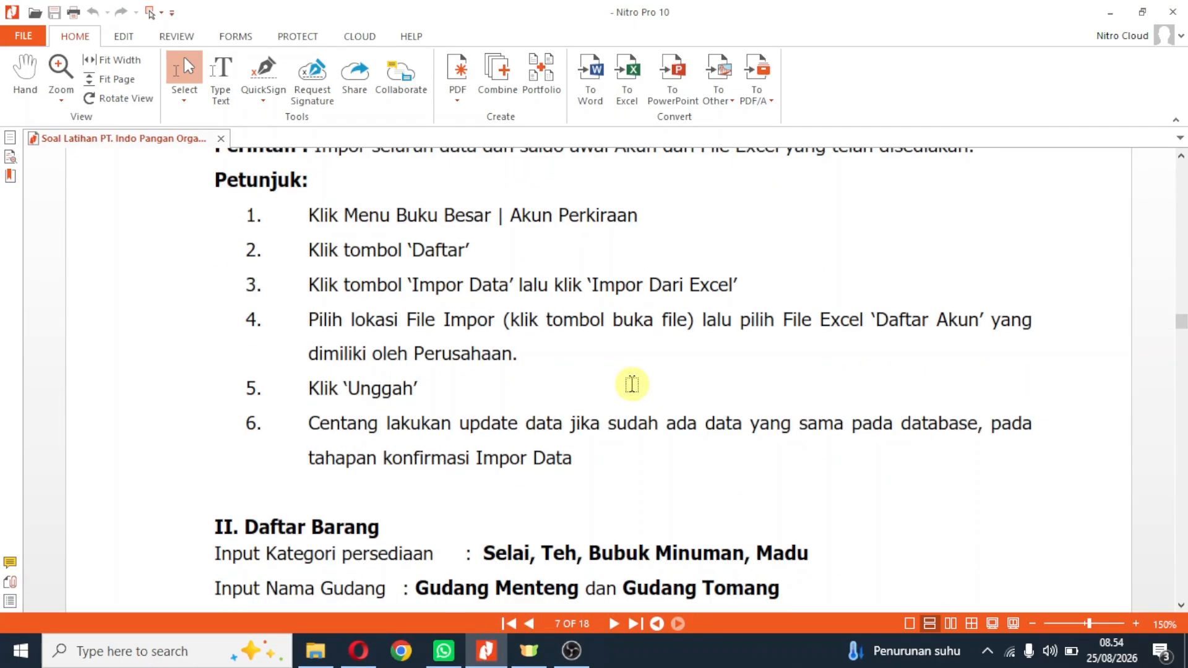
scroll(630, 385, "up", 1)
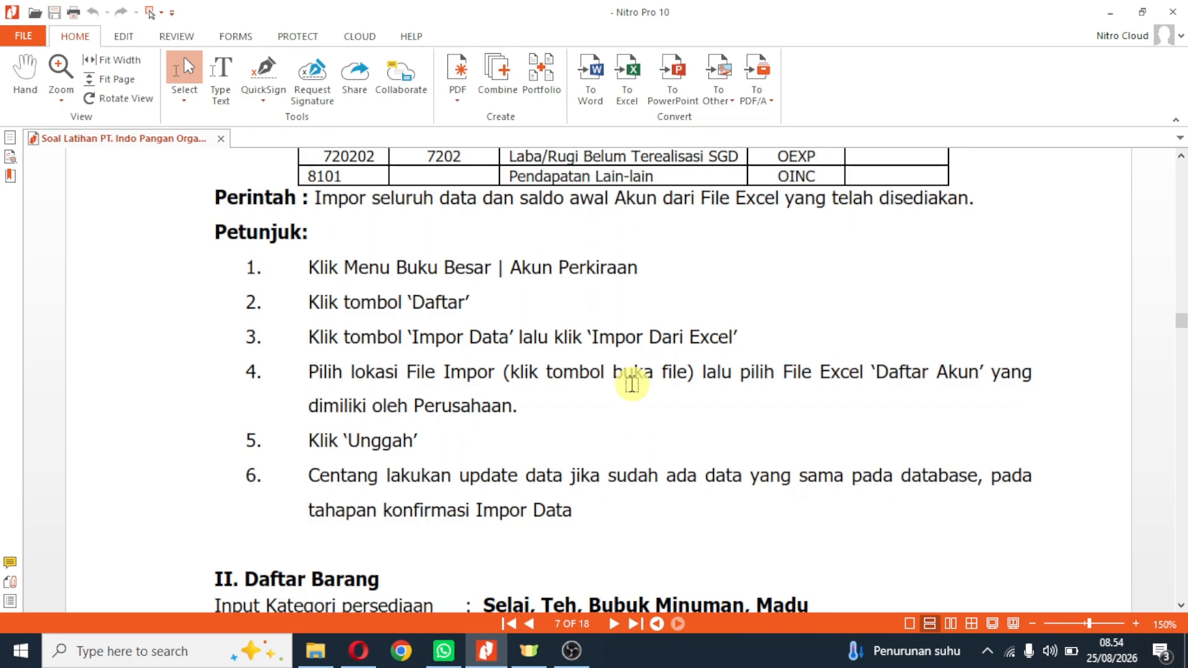
scroll(631, 385, "up", 1)
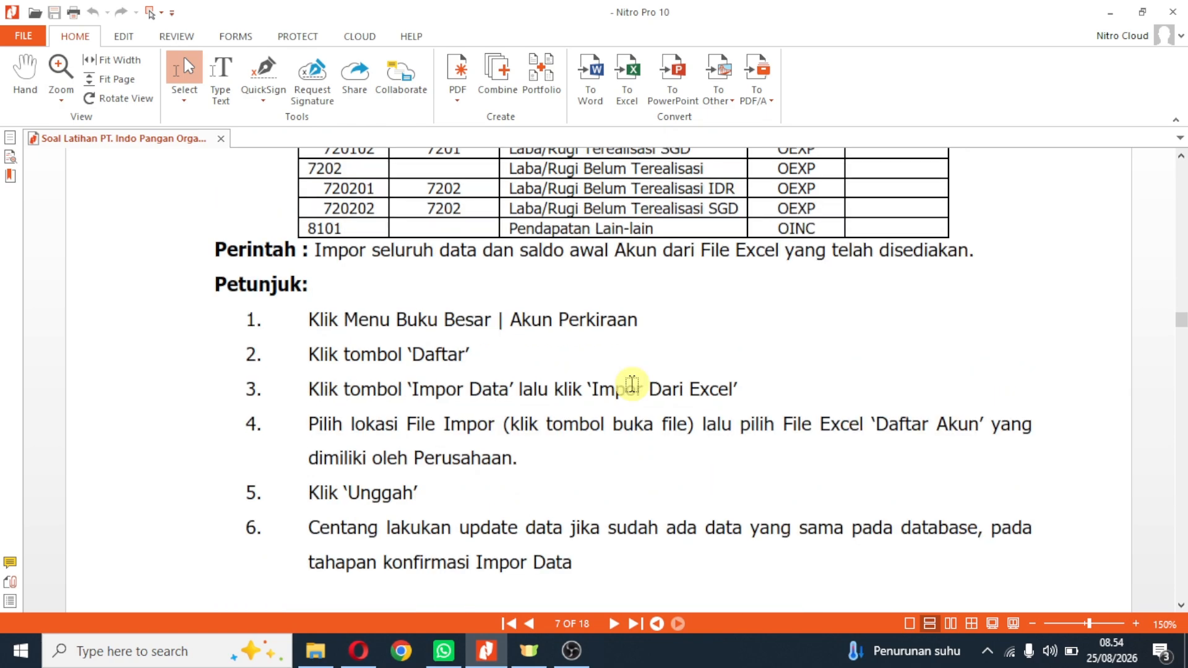
left_click(487, 652)
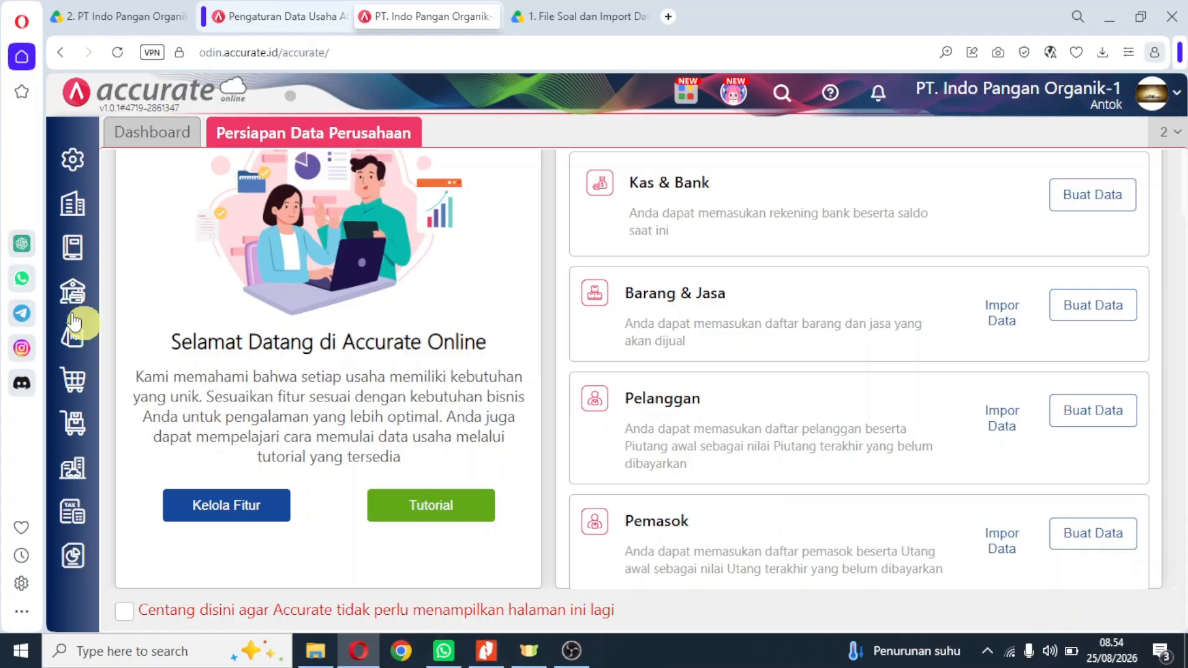
Display the Akun Perkiraan list of the Buku Besar module and start an import from Excel.
left_click(74, 250)
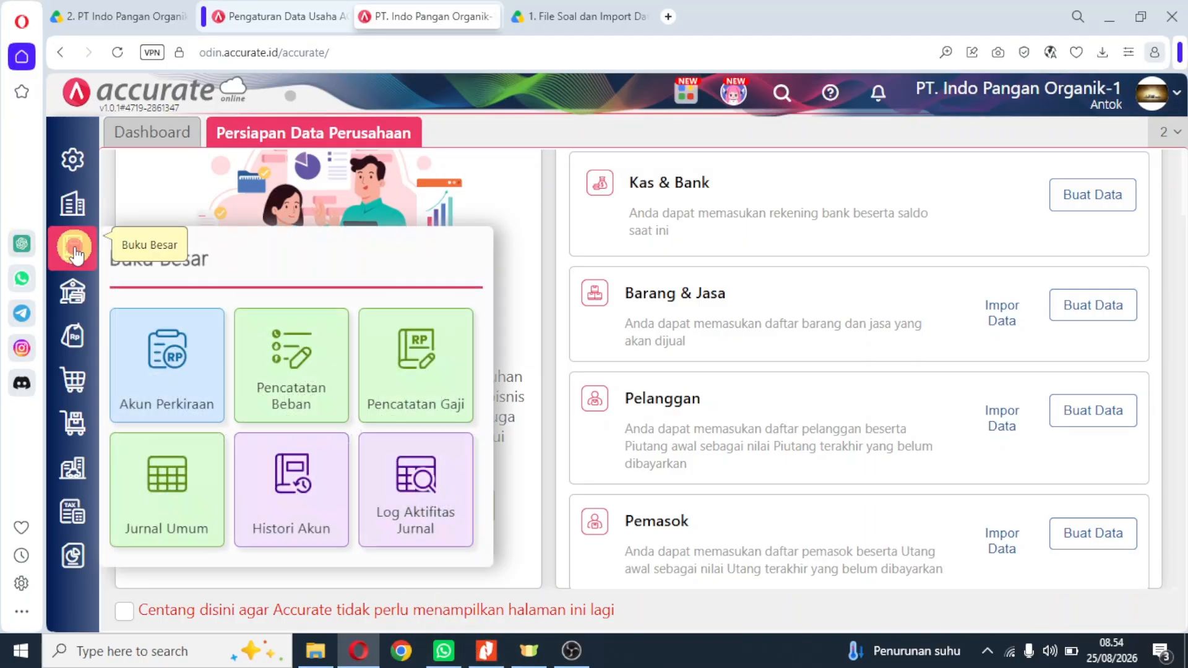
left_click(167, 358)
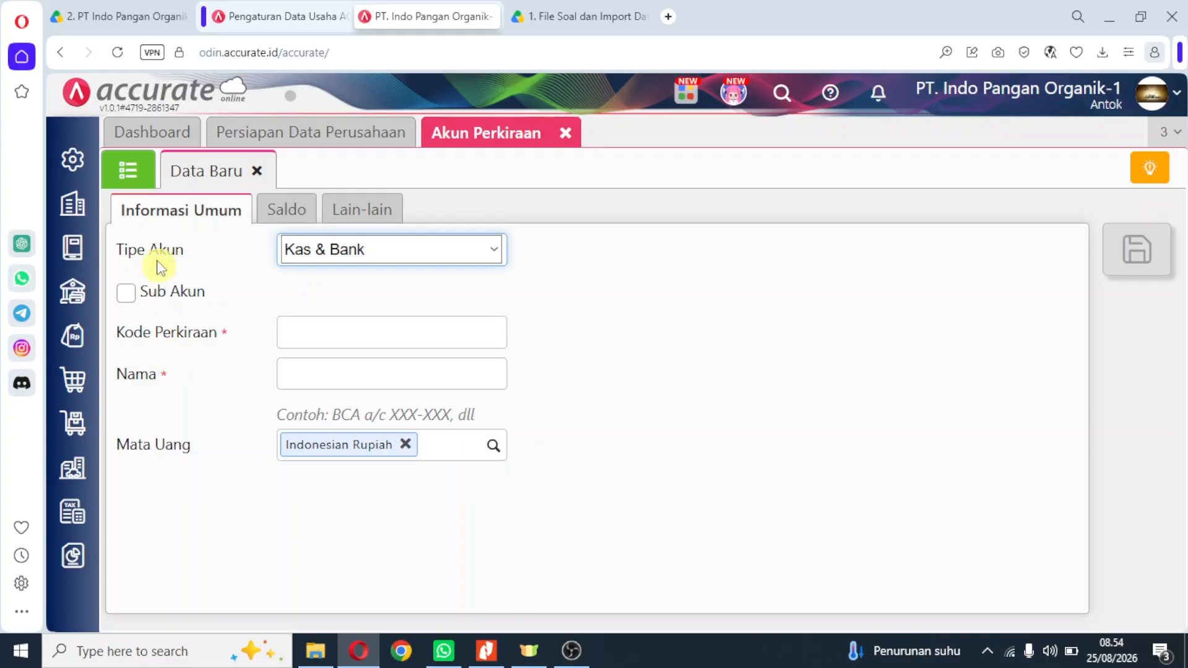
left_click(128, 172)
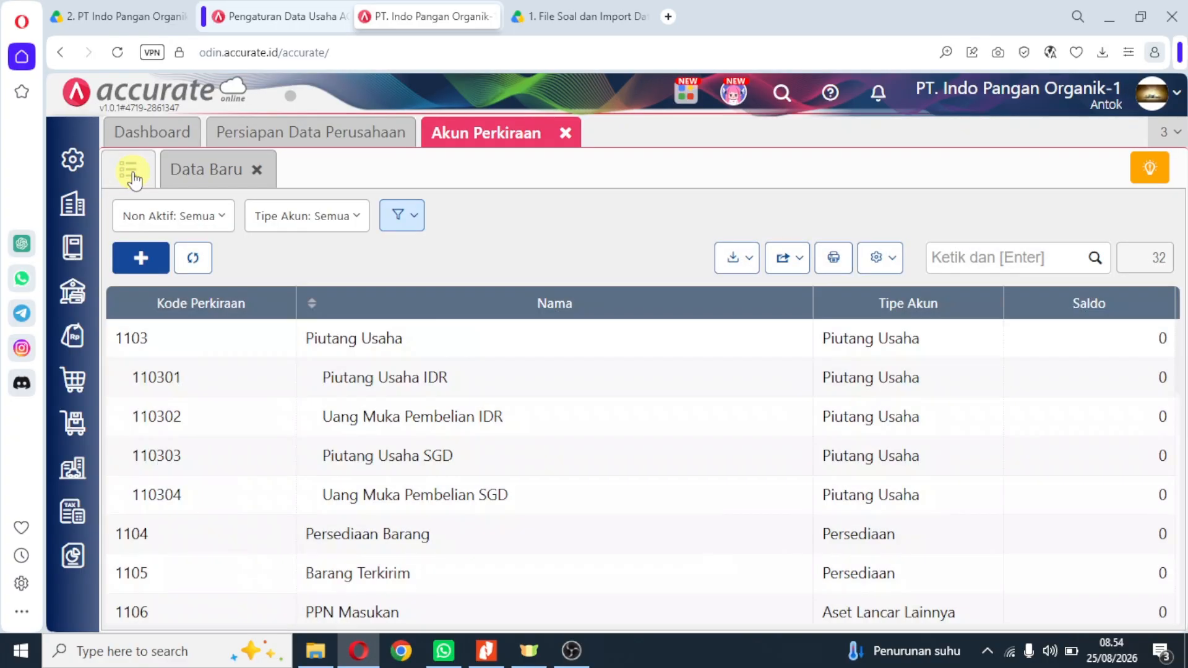
left_click(739, 263)
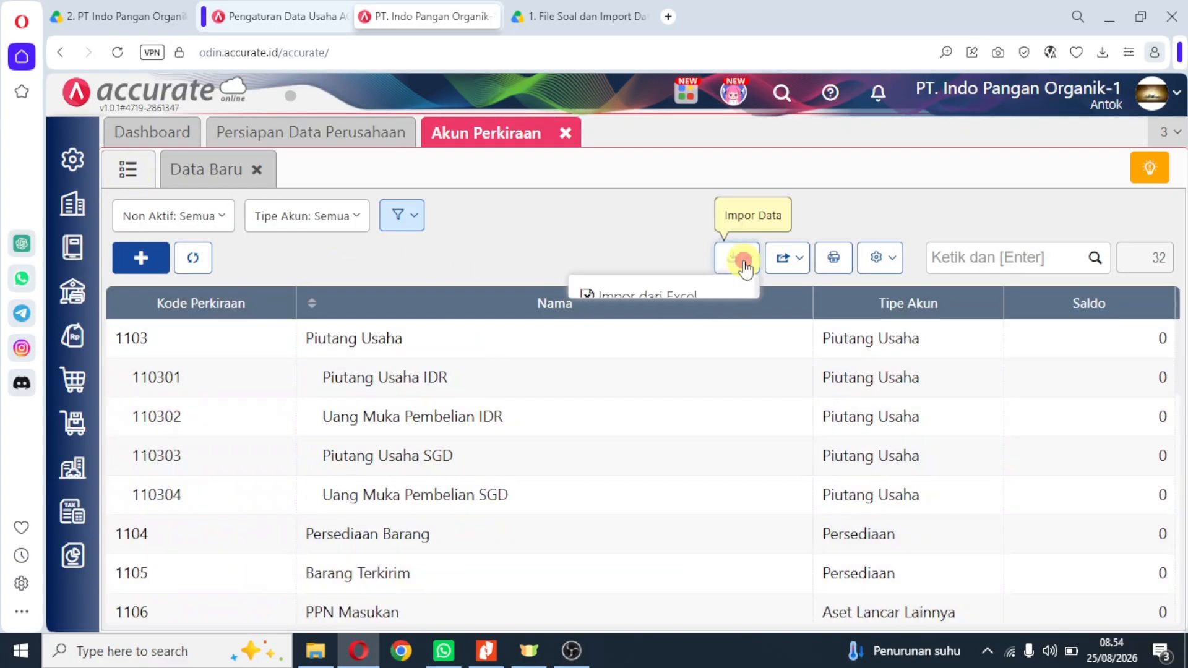
left_click(690, 298)
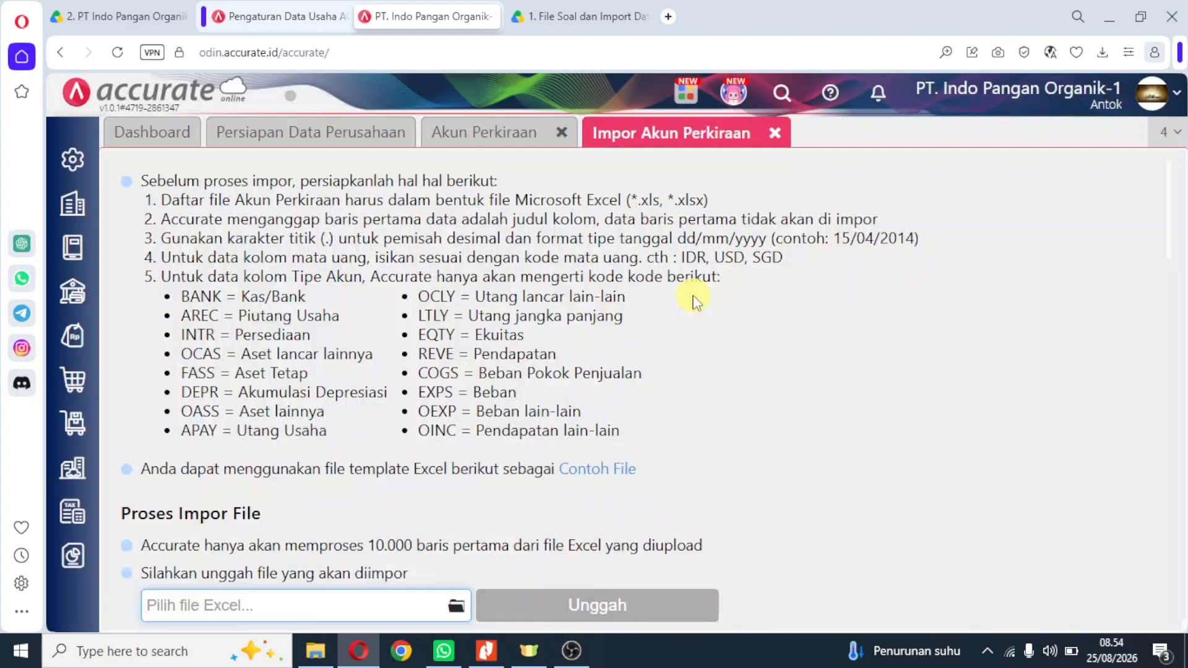
Choose the Excel file 1. Daftar Akun from the 9. PT Indo Pangan Organik folder and upload it for import.
scroll(570, 417, "down", 1)
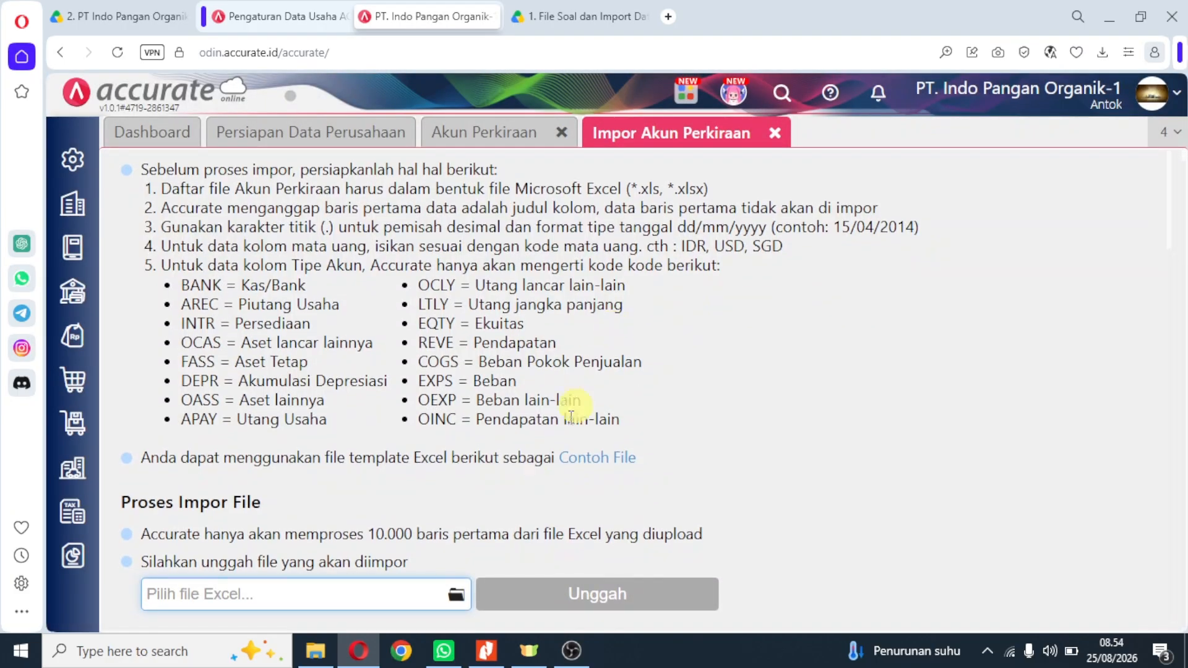
left_click(456, 597)
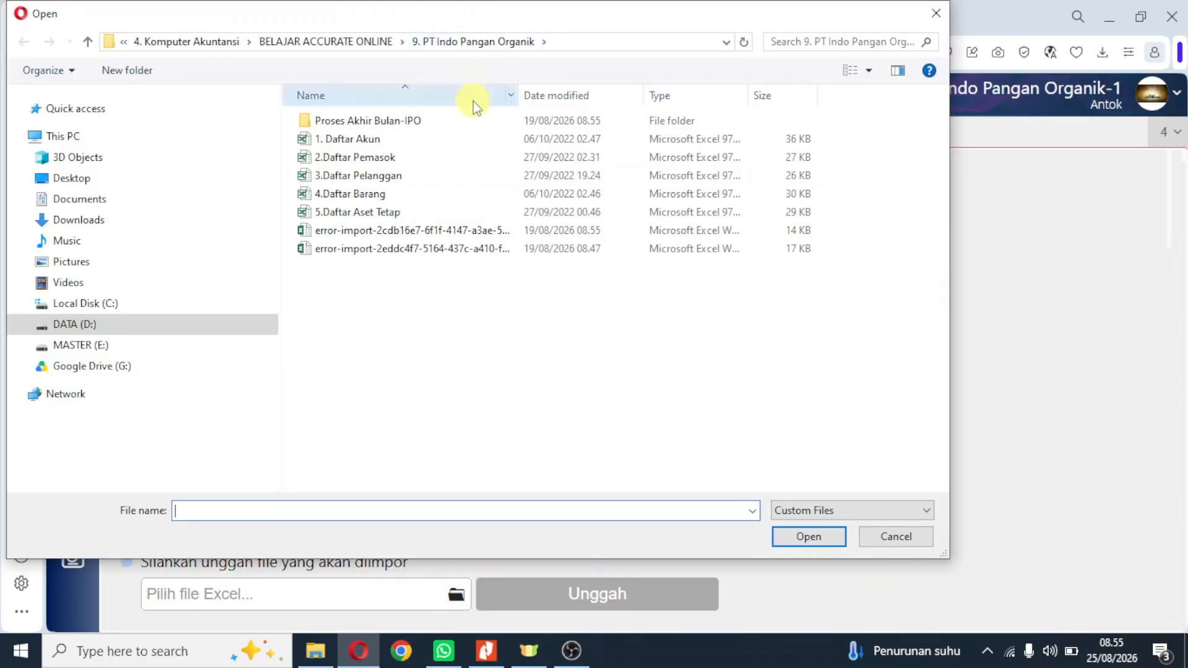
left_click(344, 139)
double_click(344, 140)
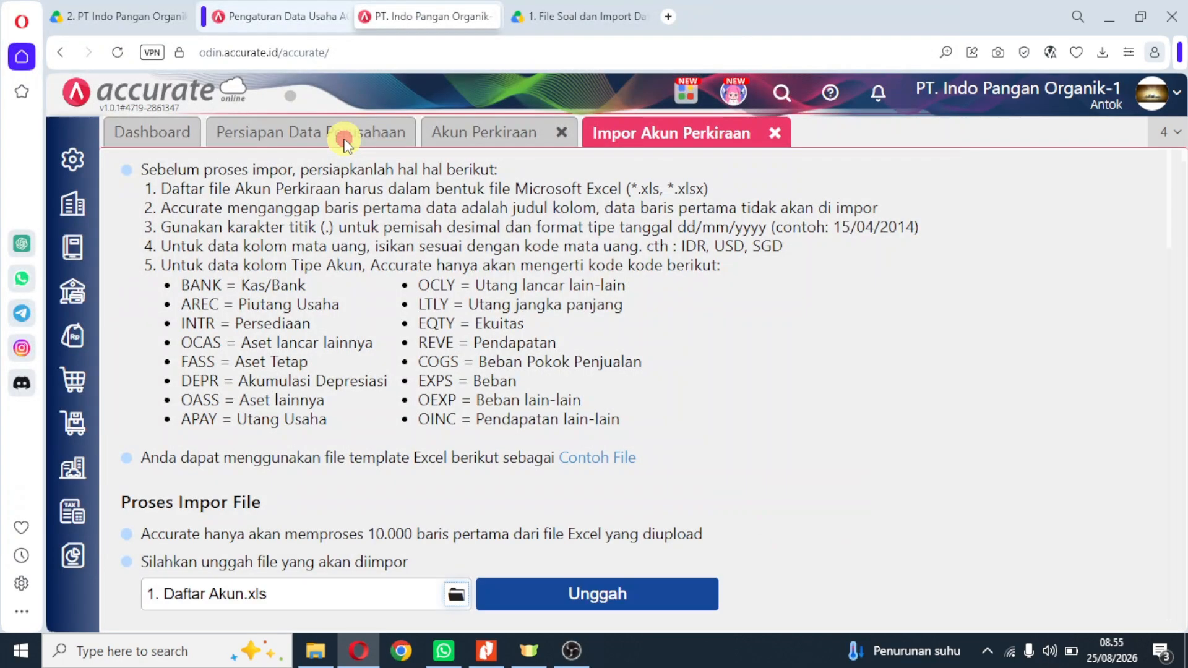
left_click(568, 595)
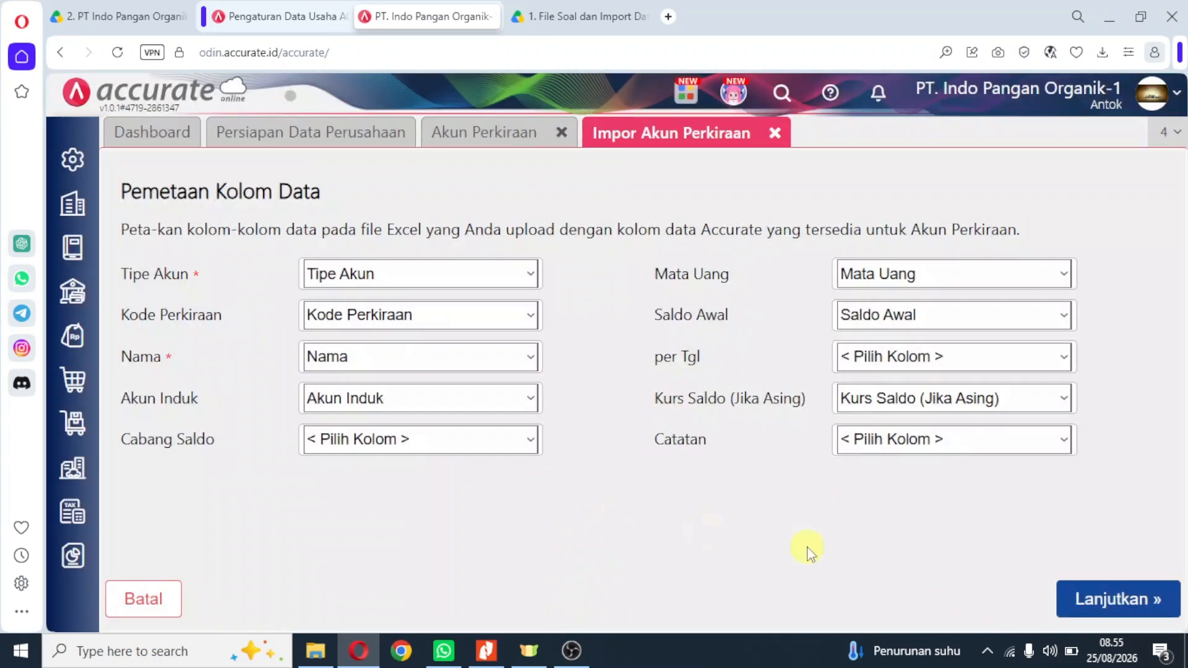
Accept the suggested column mapping, enable updating data that already exists in the database, and run the account import.
left_click(1100, 602)
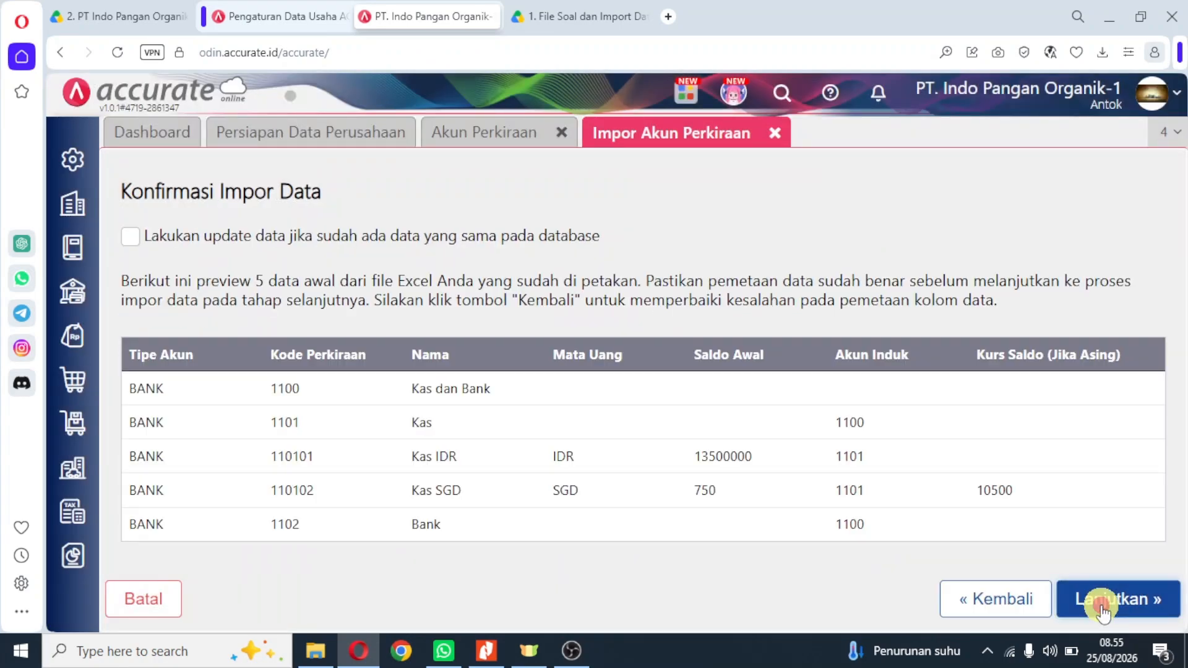
left_click(130, 238)
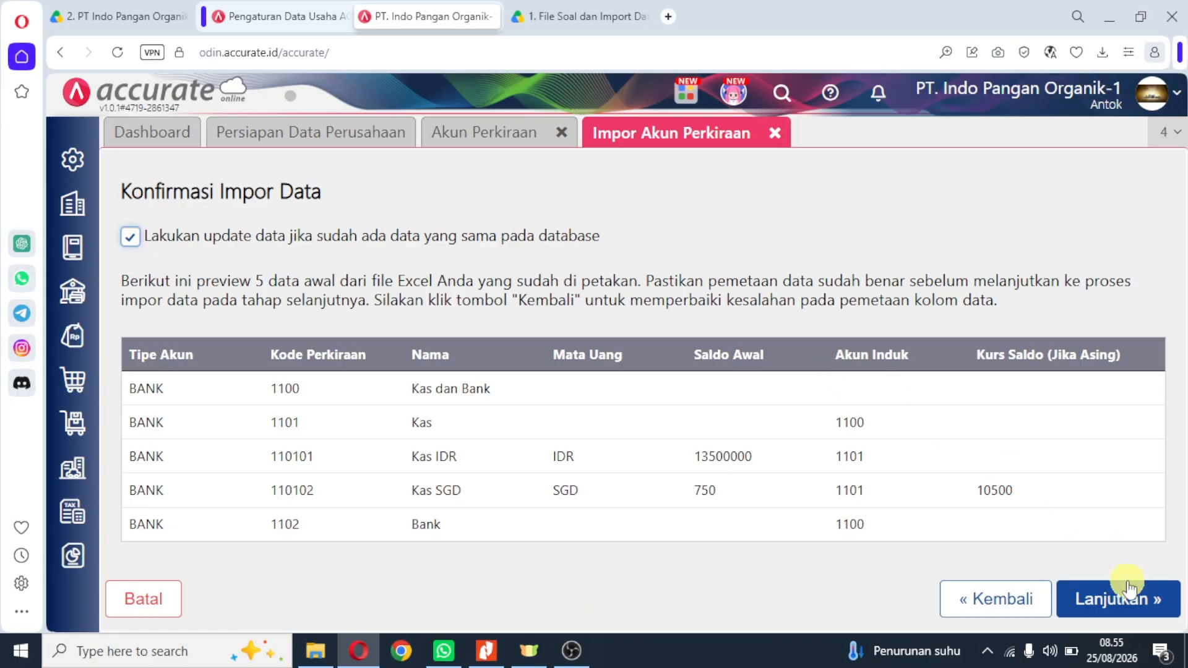
left_click(1121, 603)
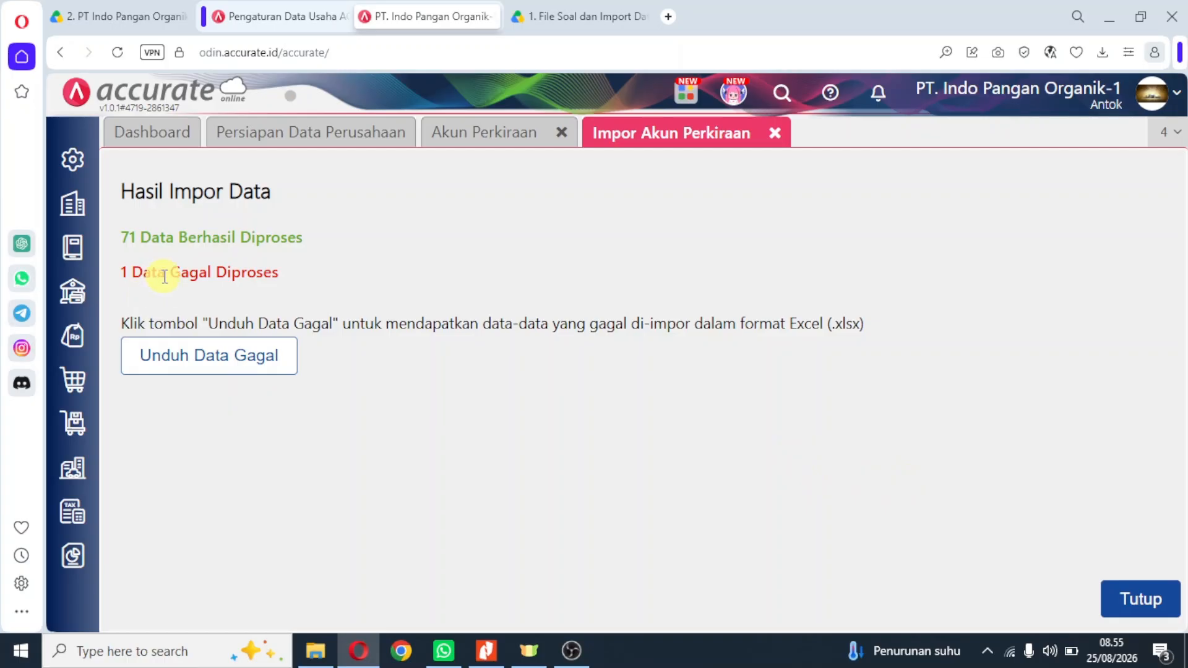
Download the failed import rows into the Proses Akhir Bulan-IPO folder and open the saved error-import workbook in Excel.
left_click(198, 365)
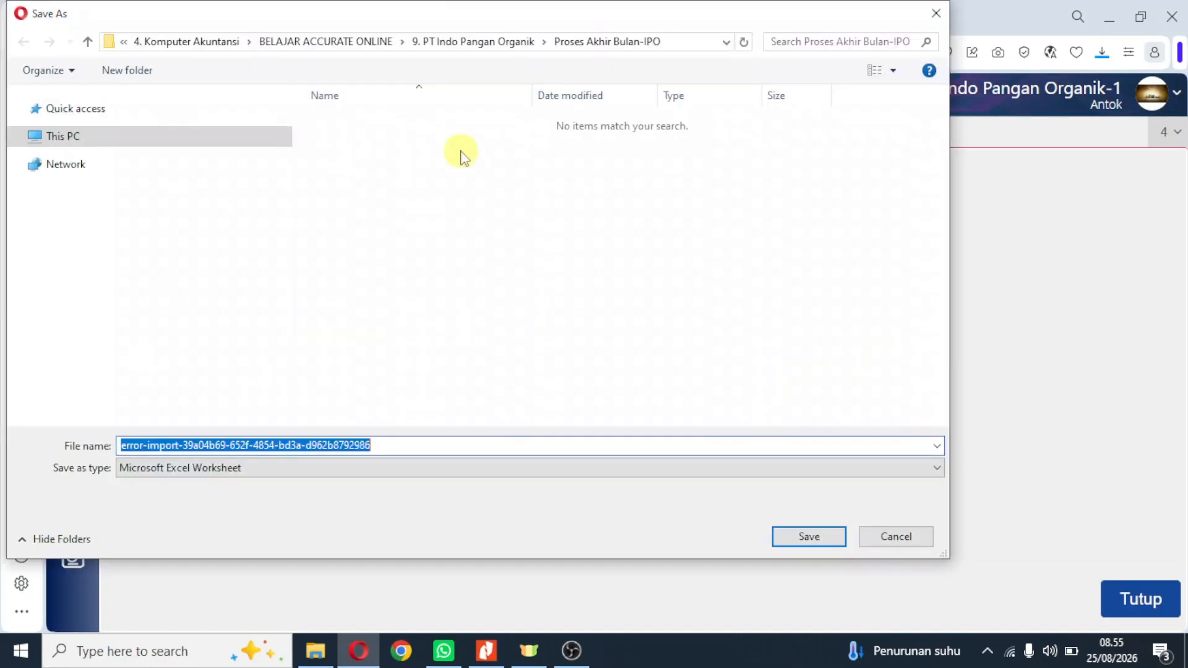
left_click(827, 544)
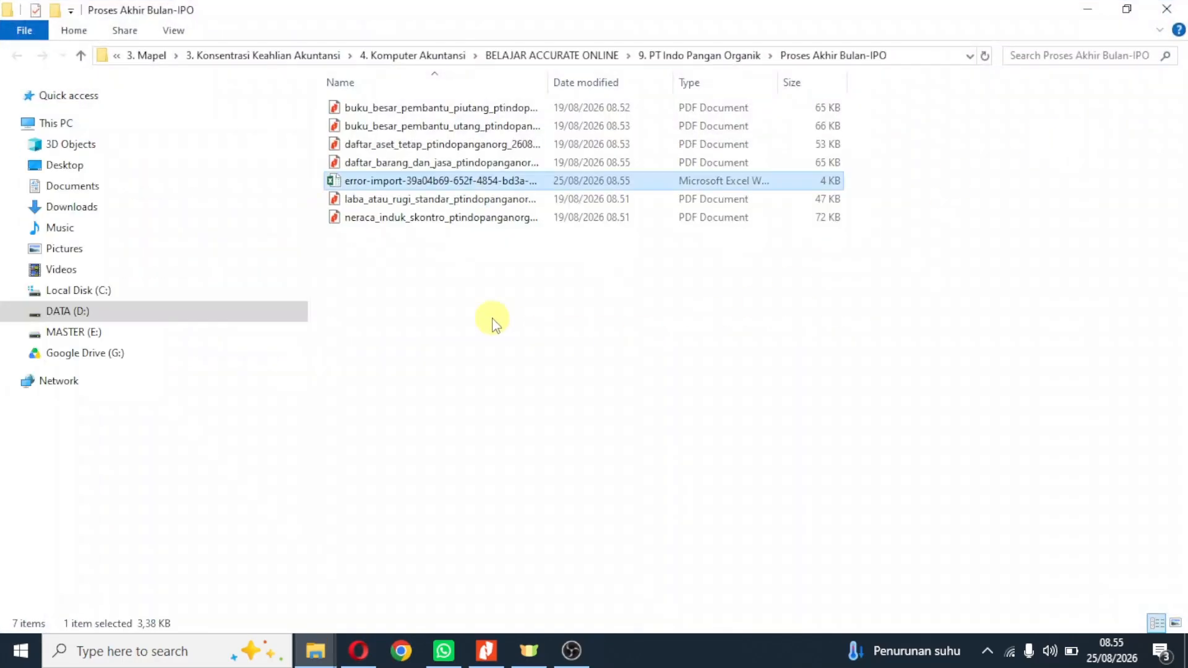
left_click(490, 318)
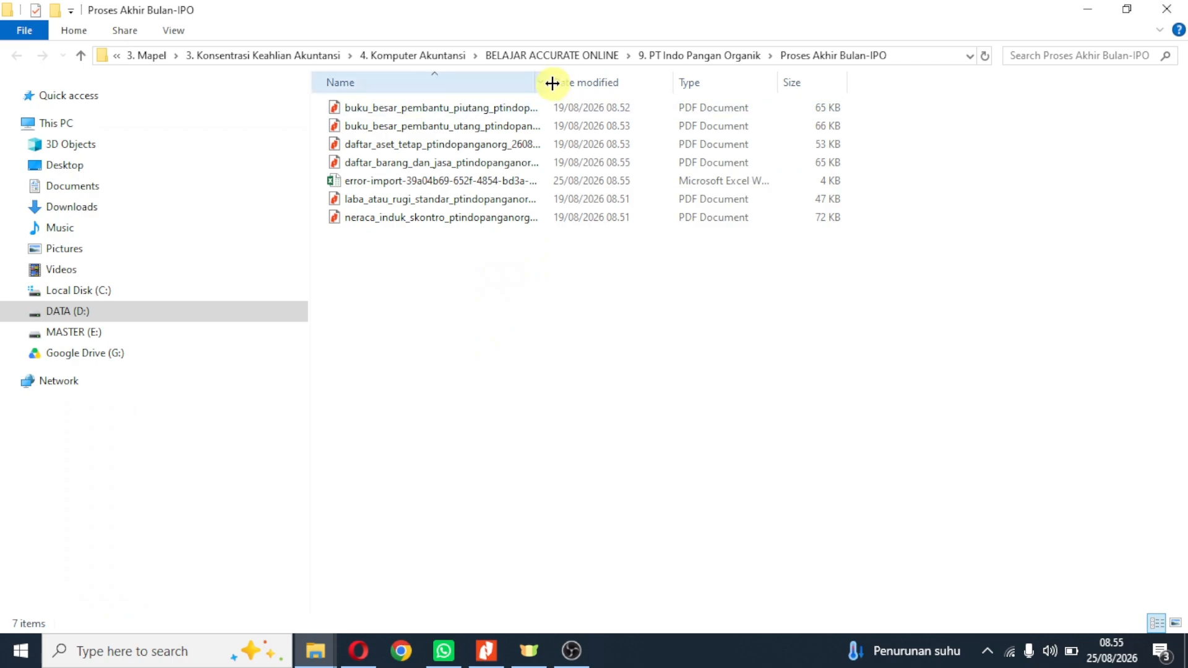
left_click_drag(552, 83, 683, 81)
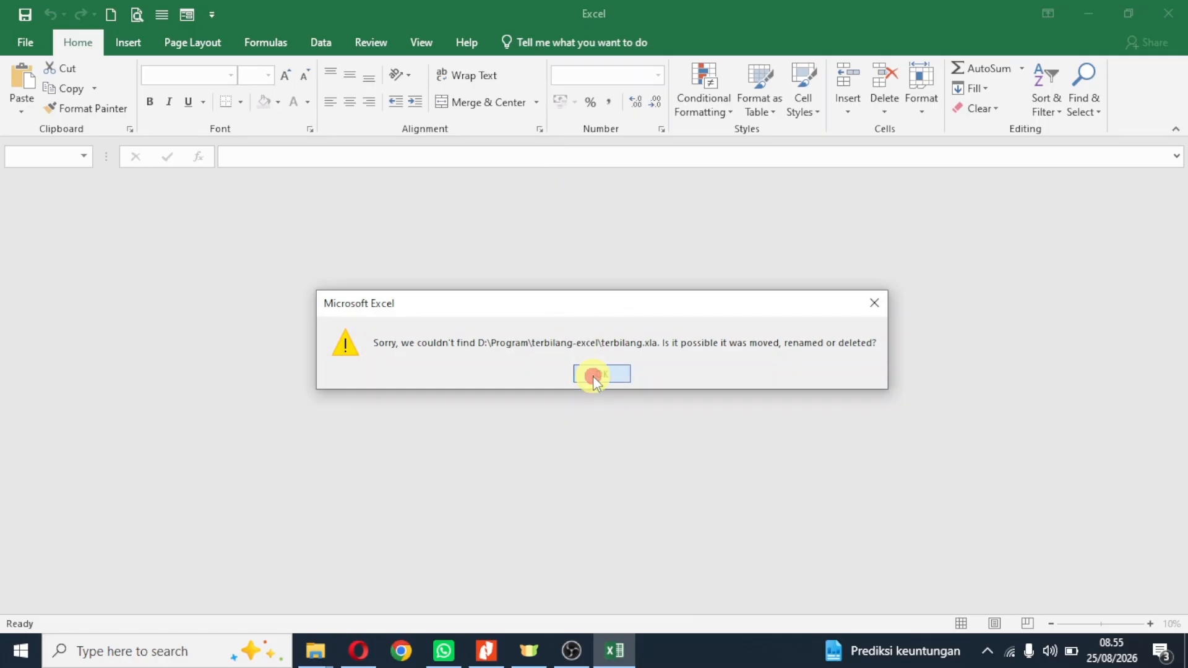
left_click(592, 373)
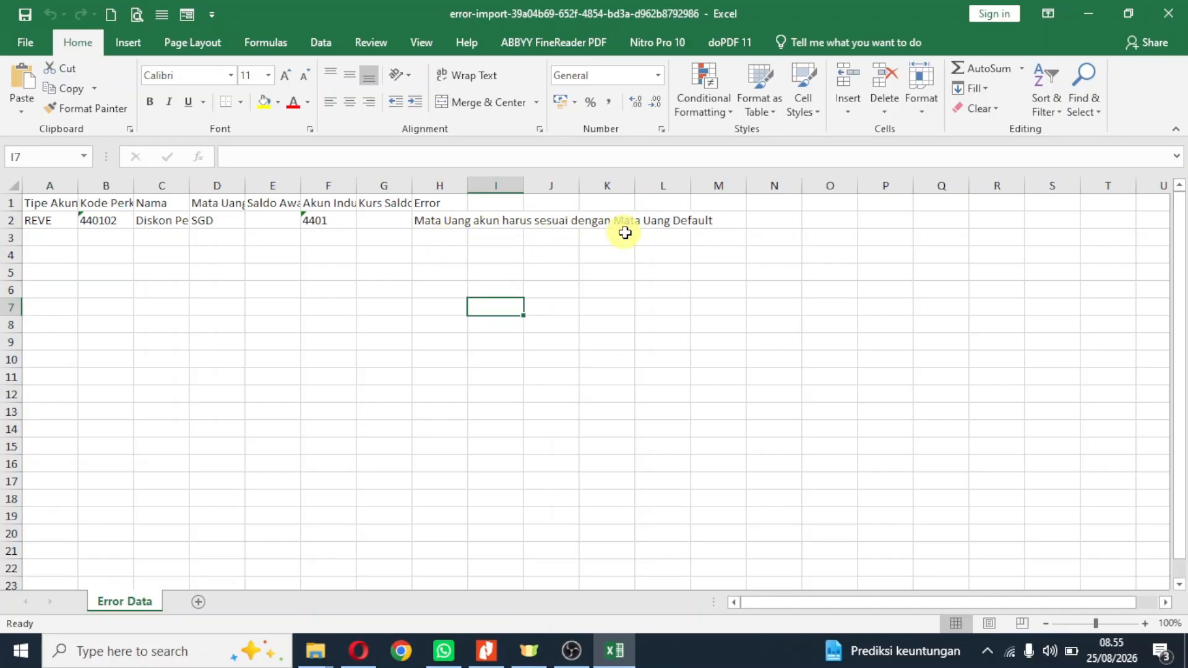
Fit the Nama and Kode Perkiraan columns to their contents and examine the failed row's account, currency and error text.
left_click(731, 250)
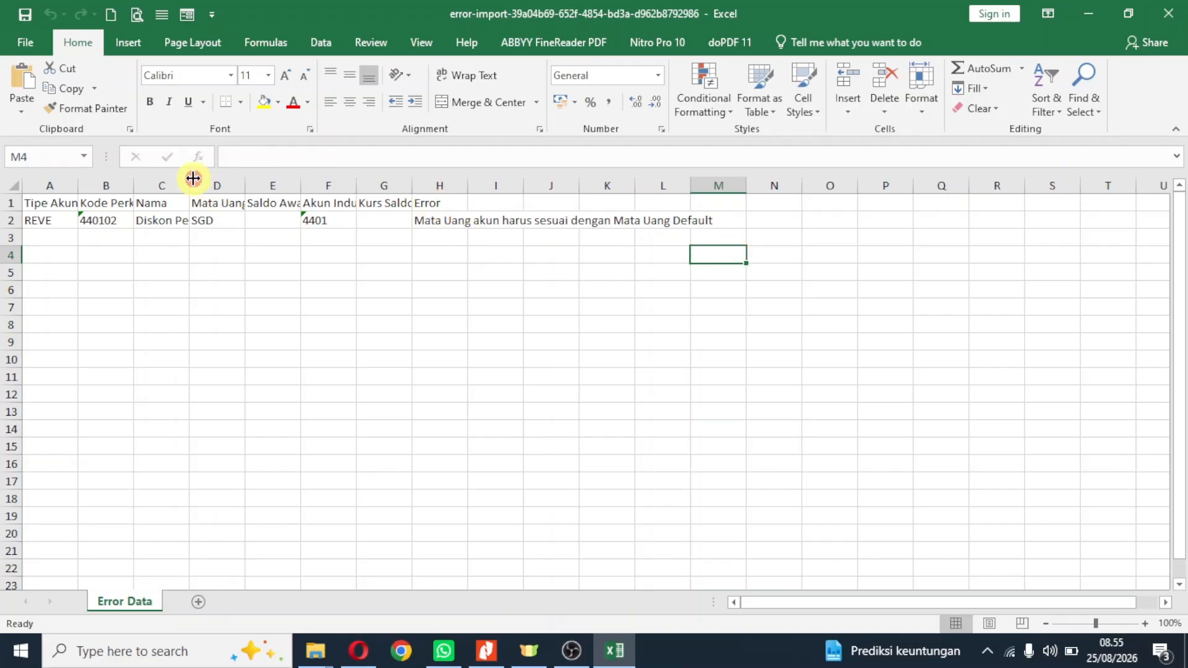
double_click(193, 178)
left_click(204, 262)
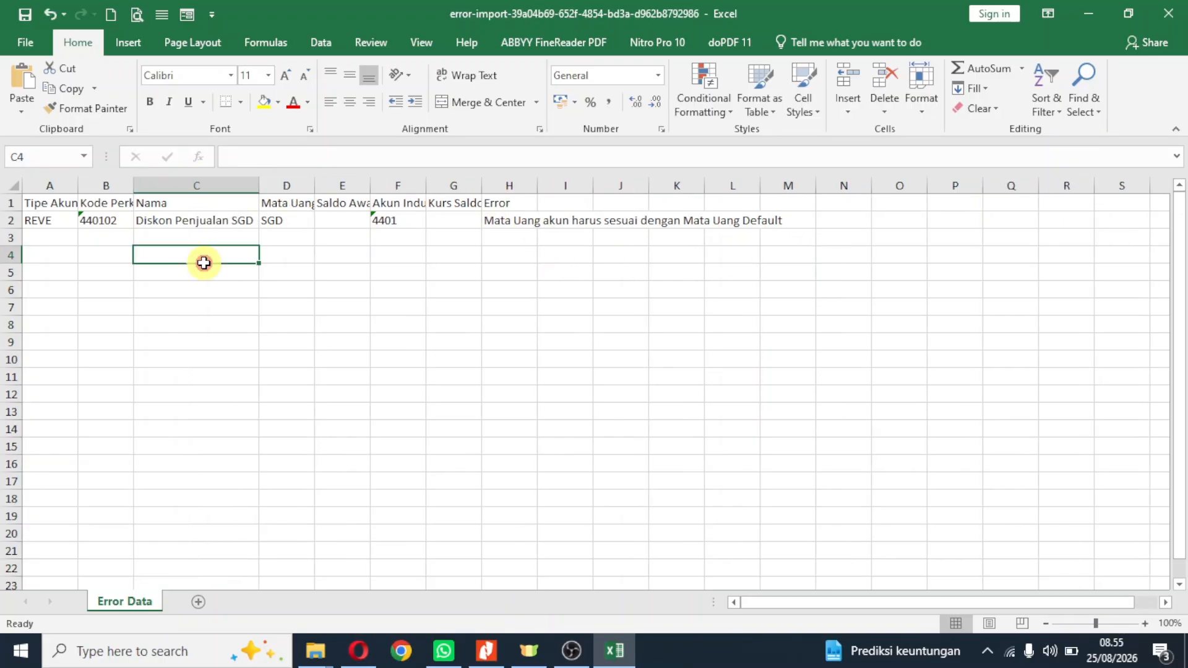
double_click(136, 185)
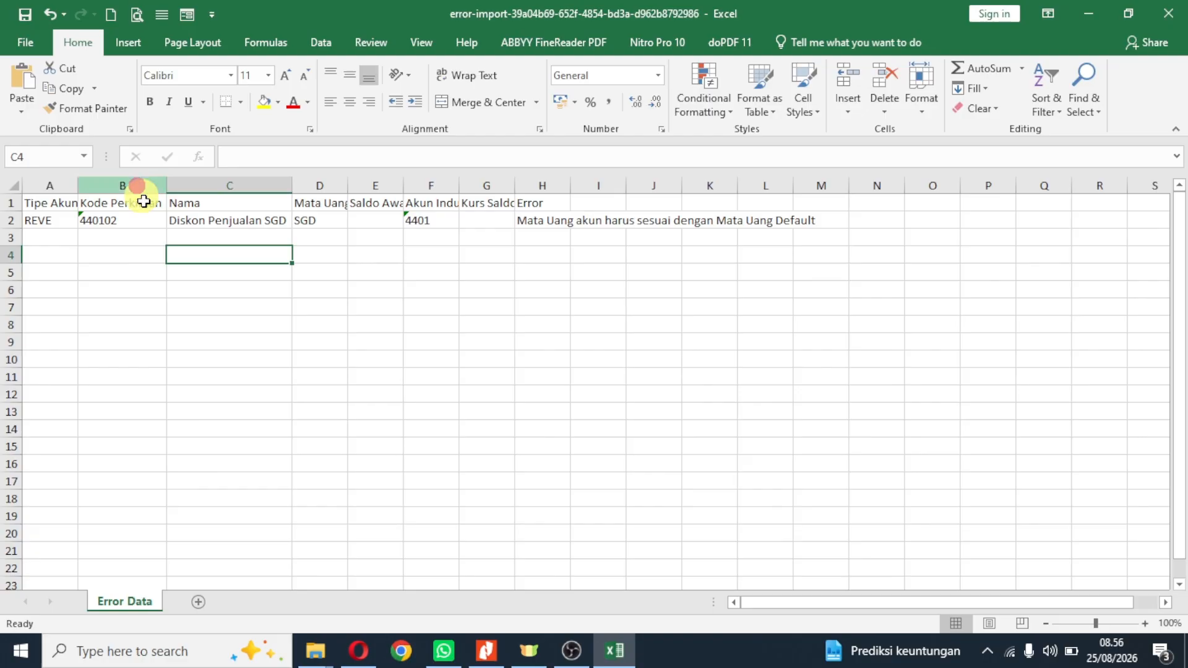
left_click(226, 221)
left_click(338, 220)
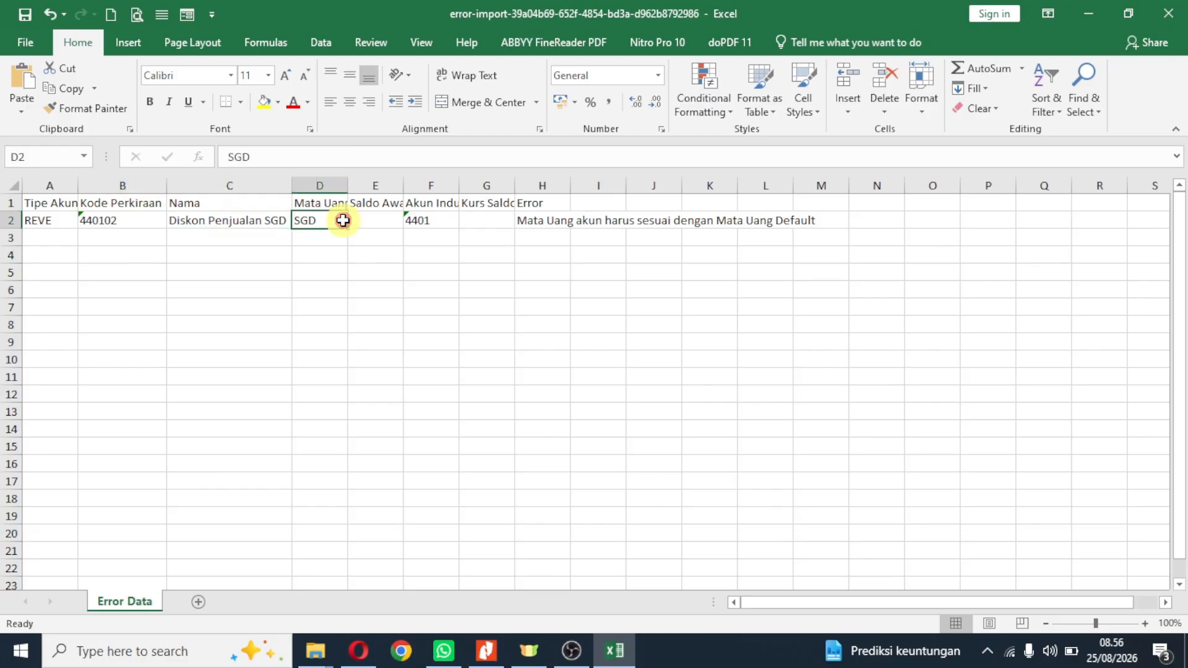
Return to Accurate Online, close the account import result, and review the Akun Perkiraan list down to the Diskon Penjualan accounts.
left_click(357, 660)
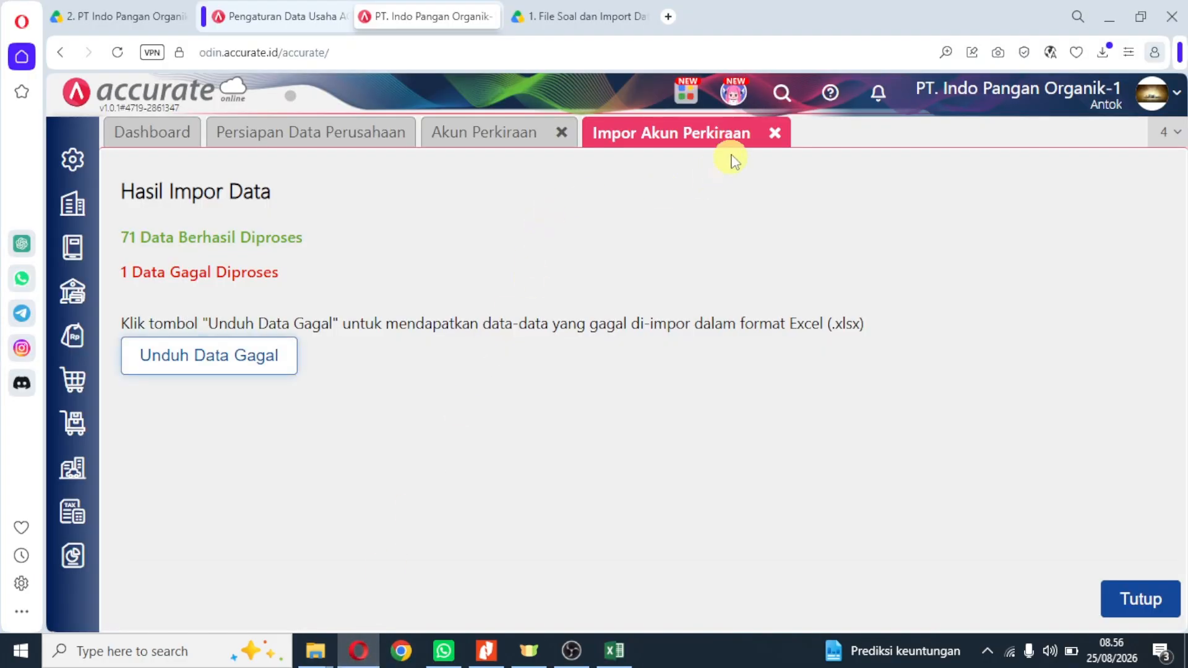
left_click(774, 132)
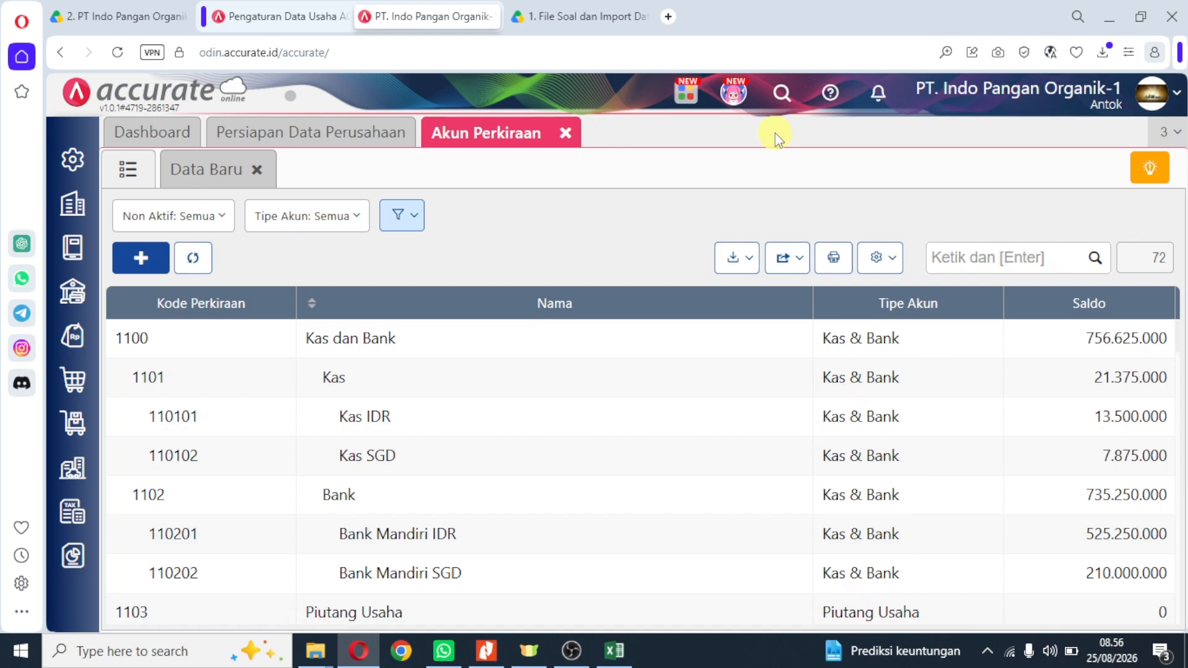
scroll(594, 398, "down", 7)
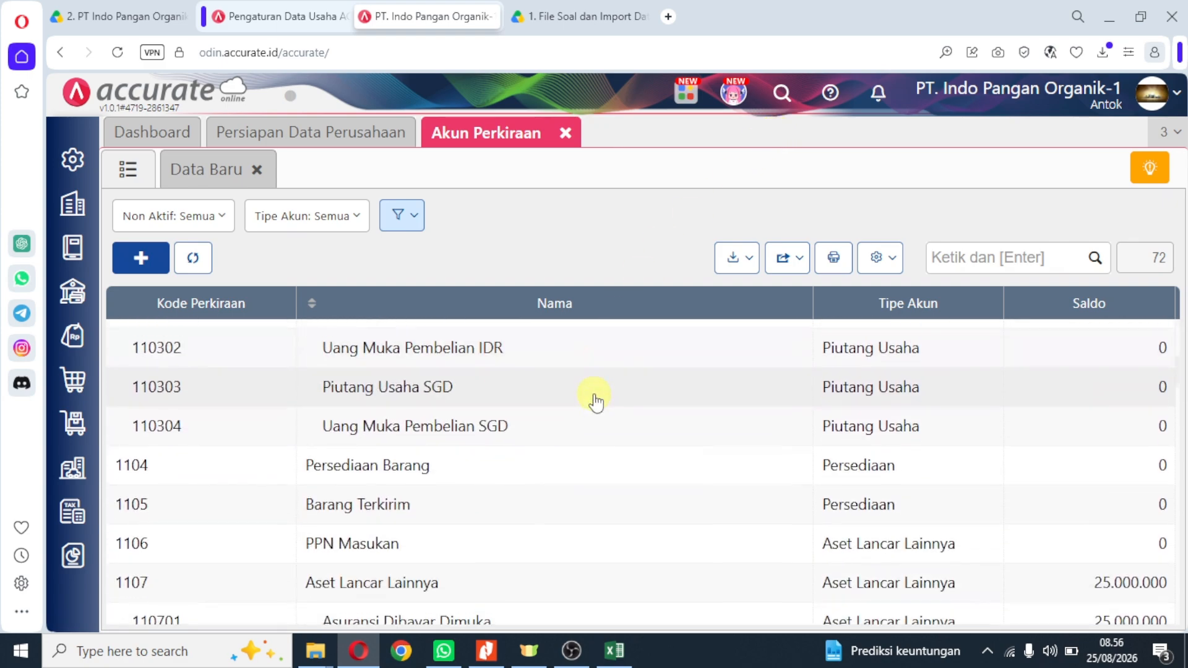
scroll(595, 401, "down", 5)
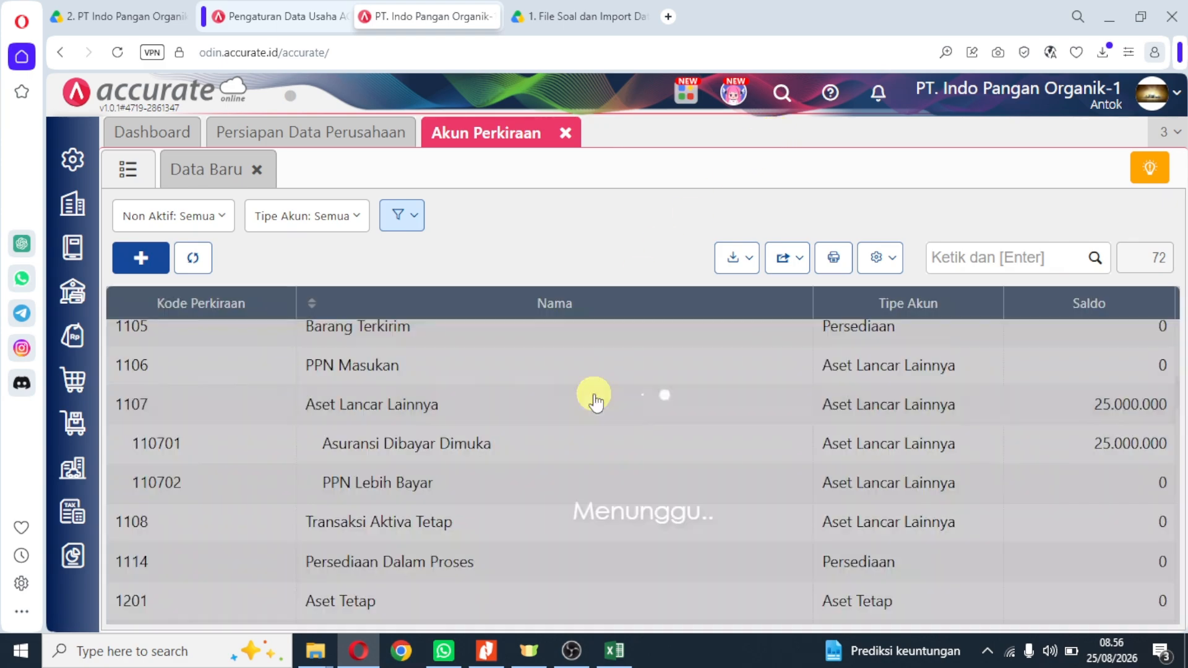
scroll(595, 400, "down", 5)
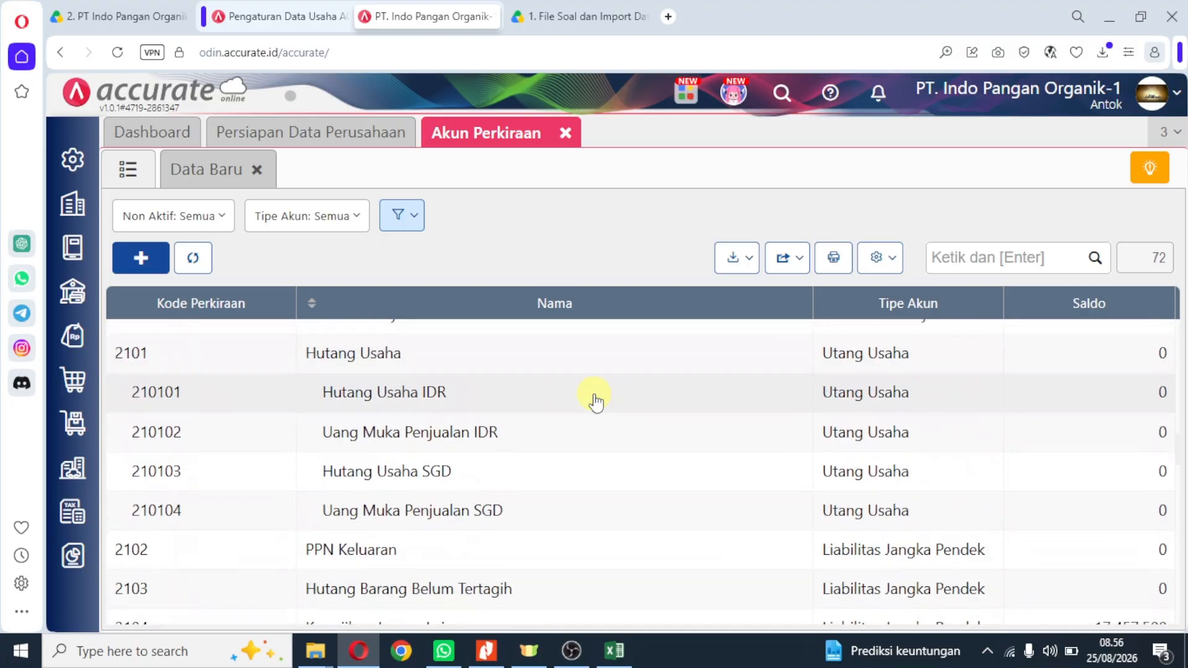
scroll(595, 401, "down", 2)
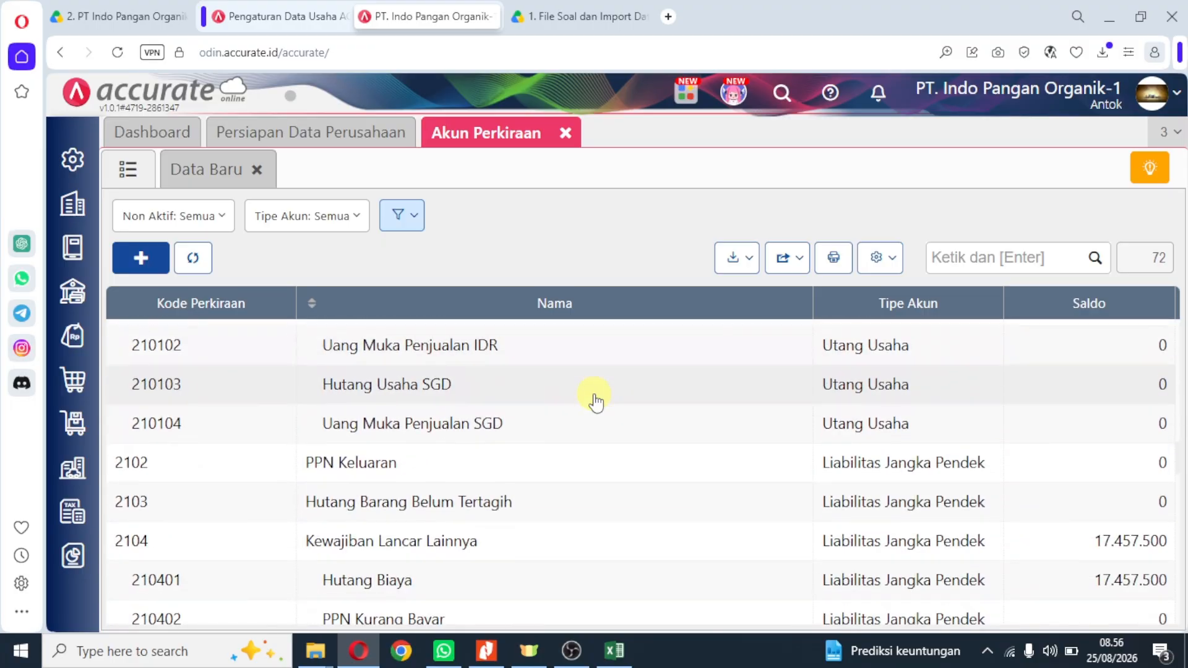
scroll(595, 400, "down", 8)
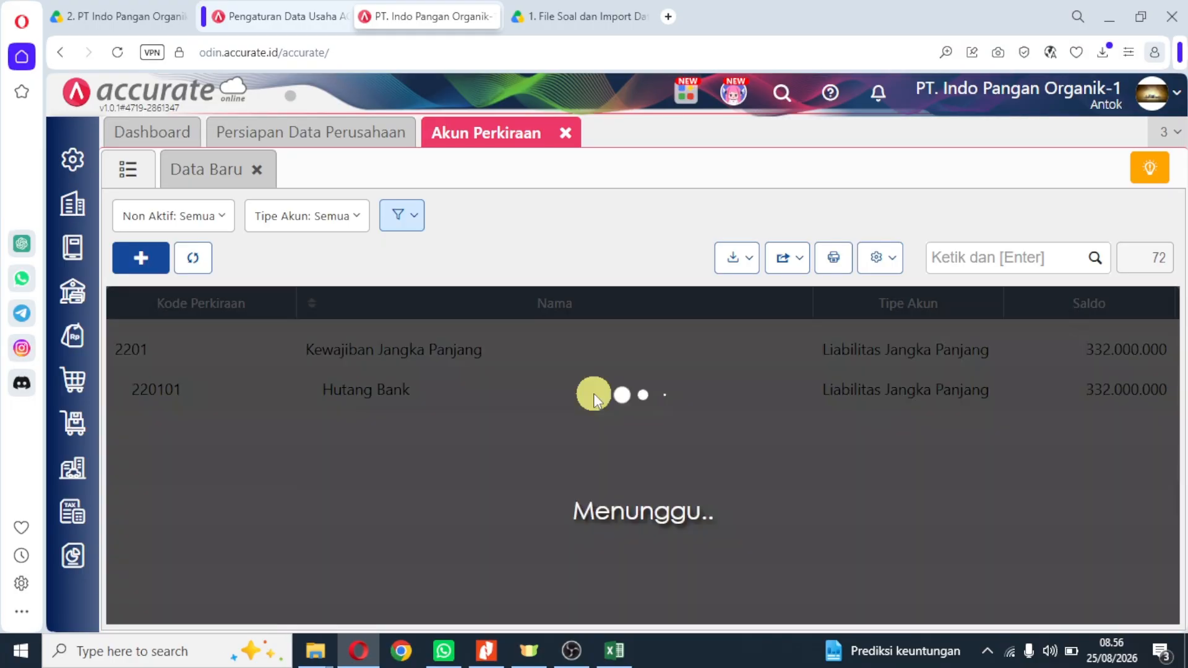
scroll(595, 401, "down", 4)
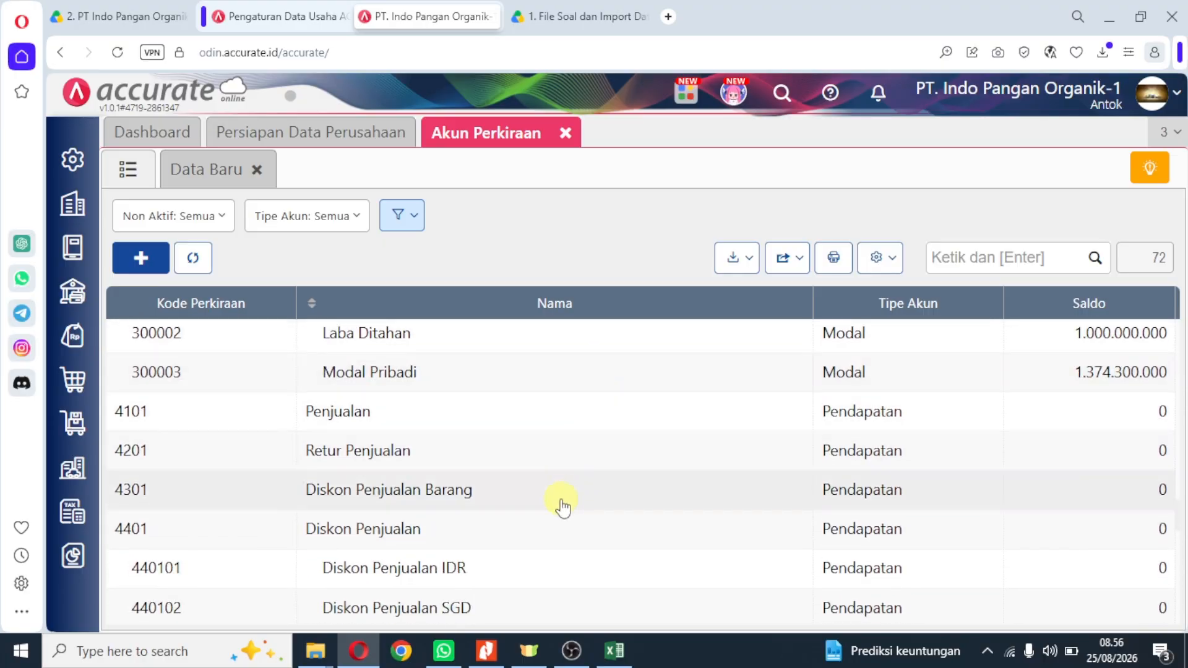
scroll(556, 532, "down", 2)
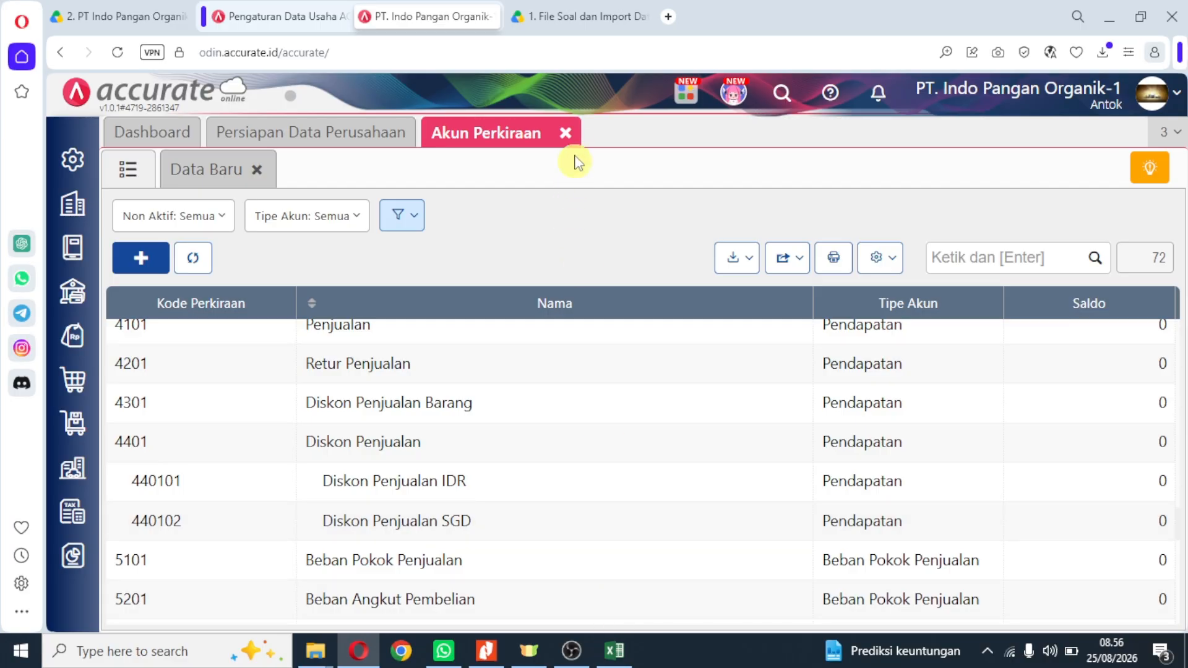
Recheck the error row in Excel, view the Diskon Penjualan IDR account in Accurate Online, and close Akun Perkiraan.
left_click(614, 651)
left_click(638, 357)
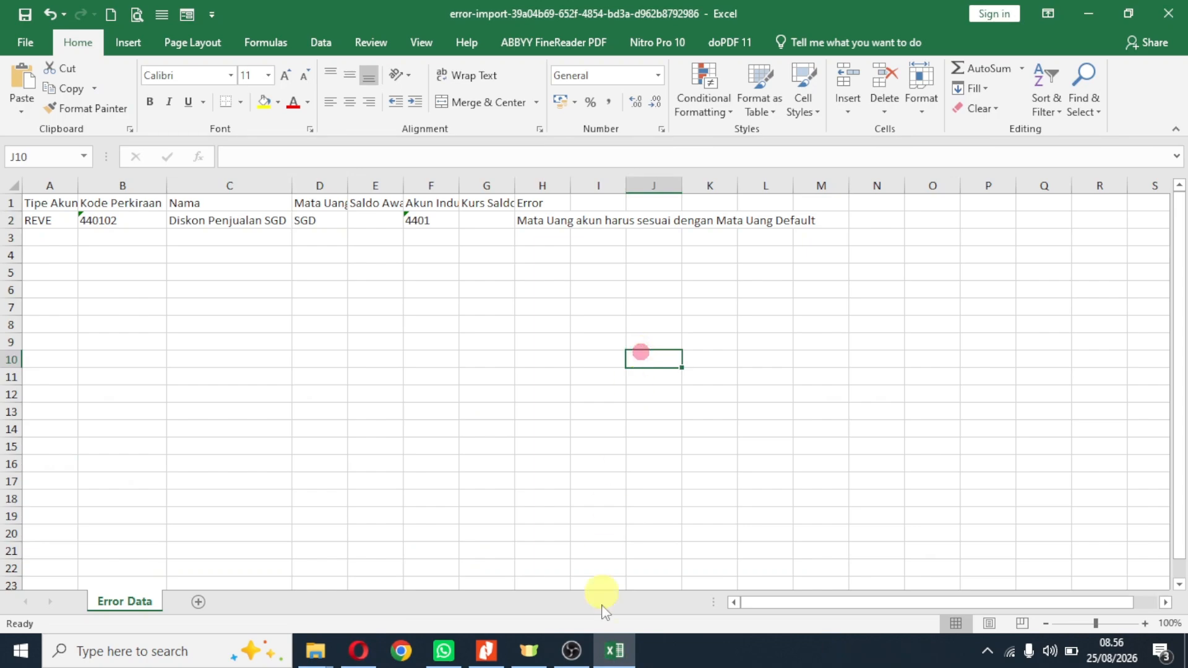
left_click(610, 660)
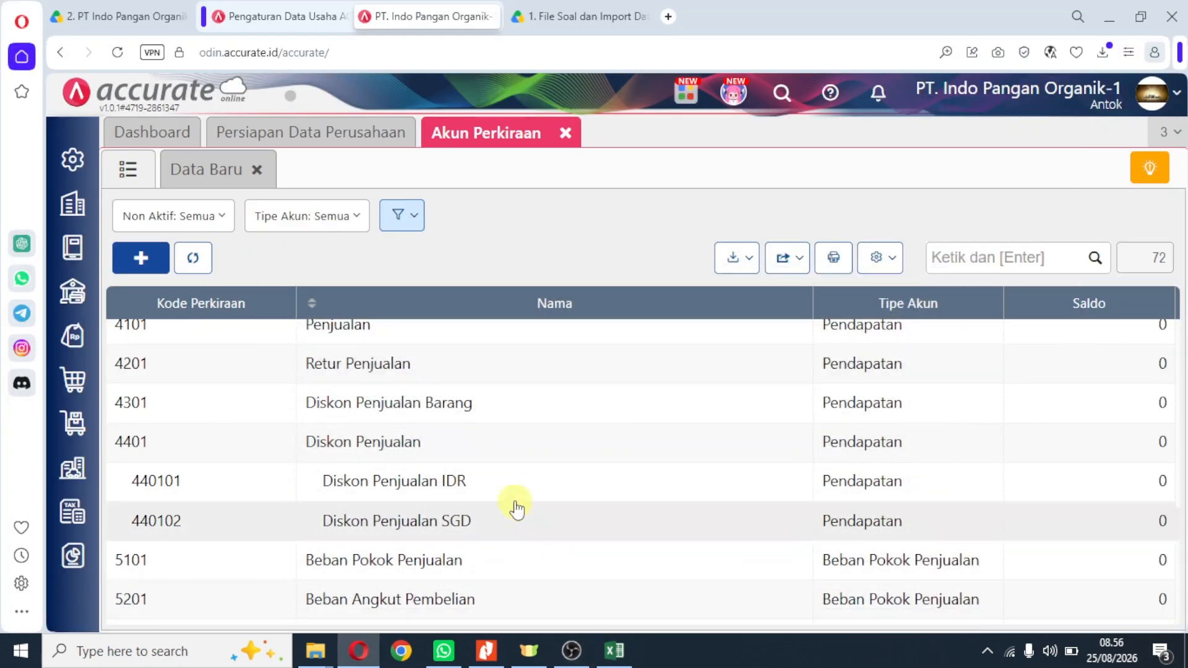
left_click(511, 483)
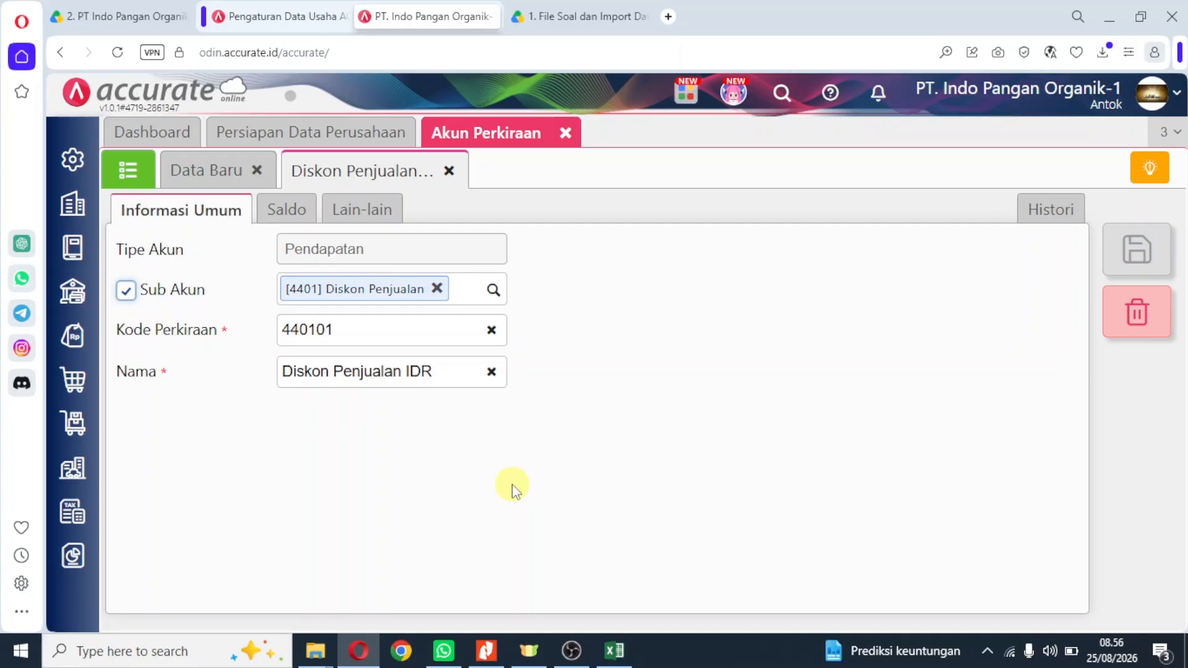
left_click(566, 137)
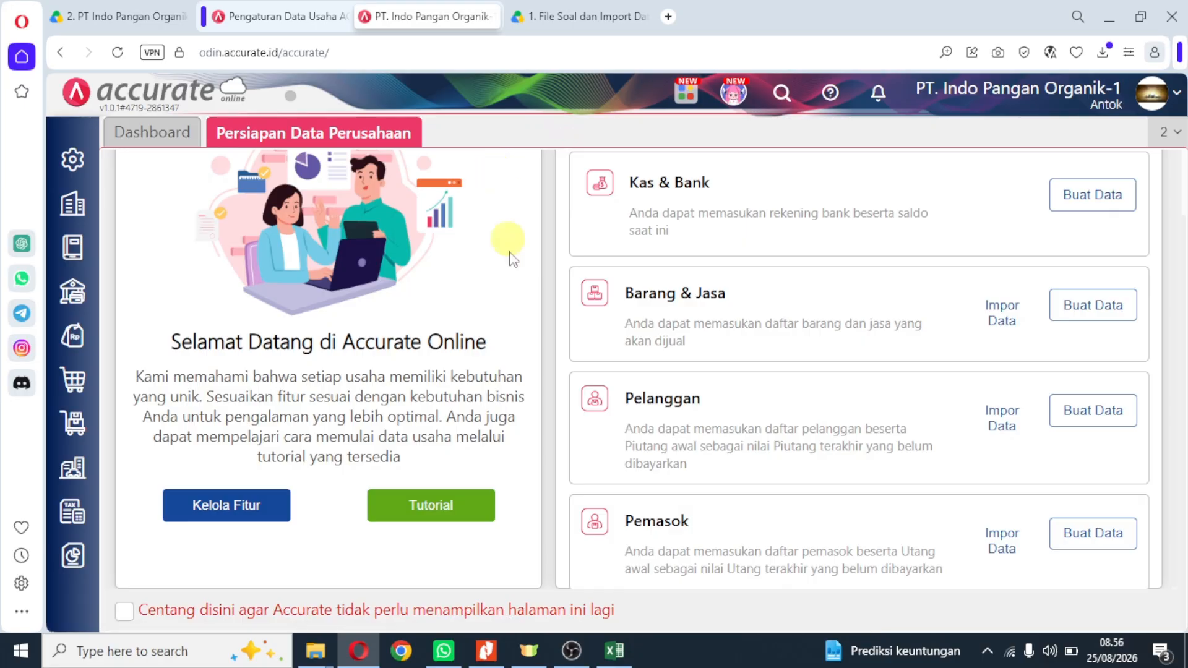
Read the II. Daftar Barang section of the exercise PDF for item categories and warehouses, and return to Accurate Online.
left_click(504, 651)
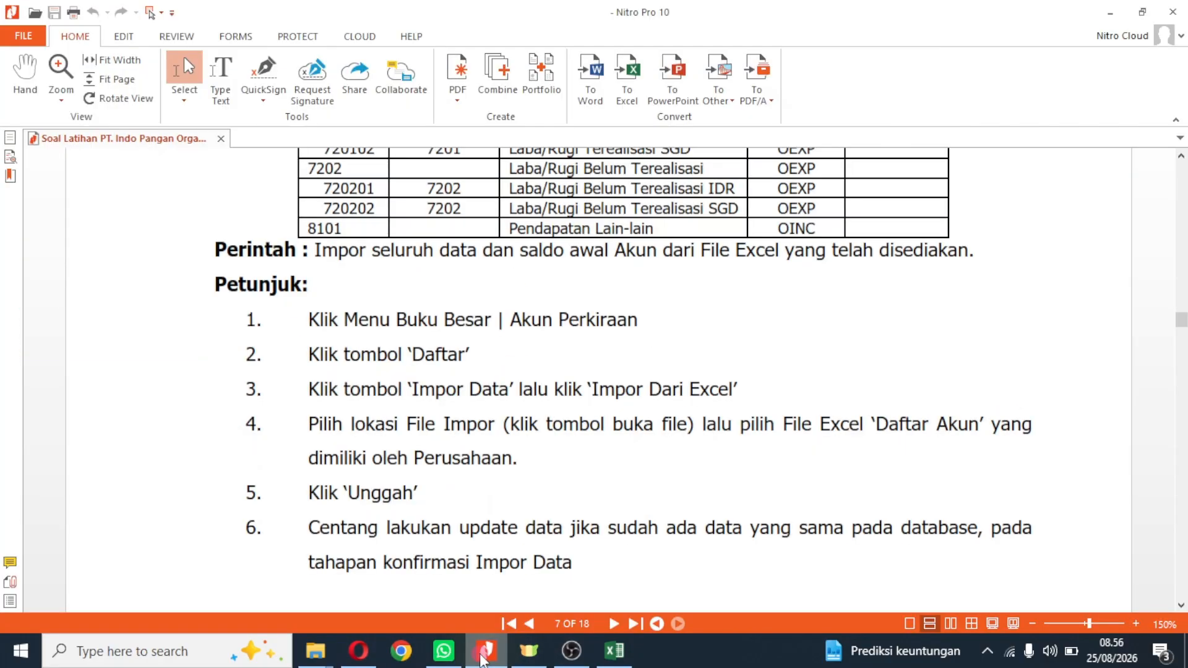
scroll(513, 472, "down", 3)
scroll(516, 473, "down", 4)
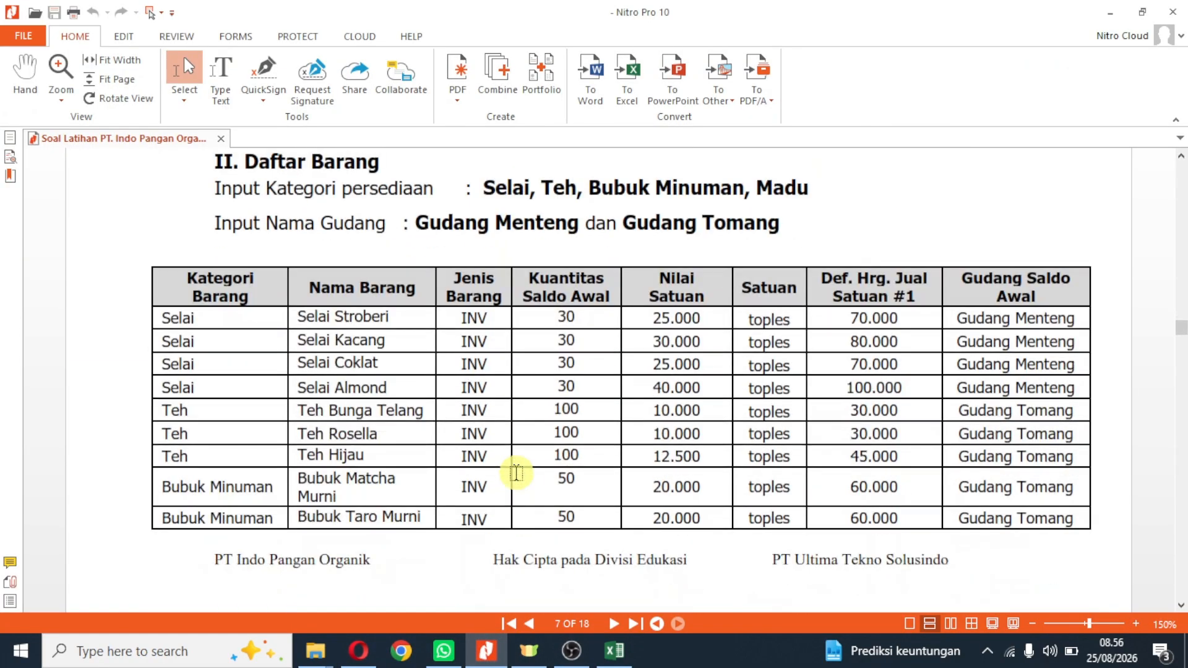
left_click(354, 655)
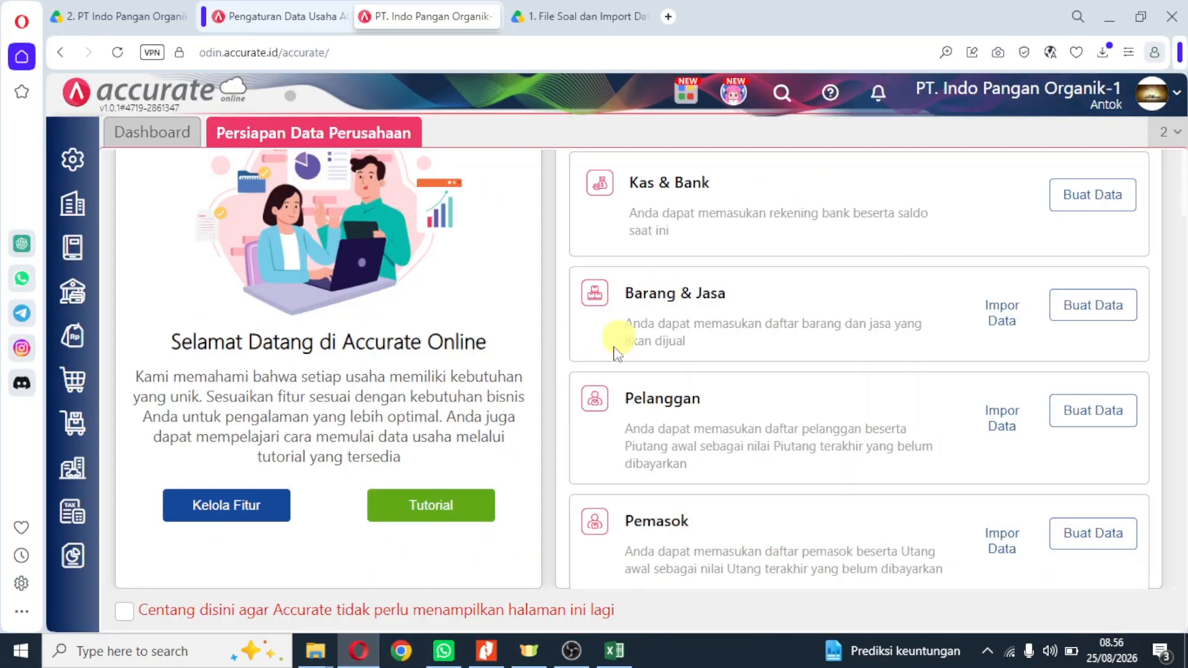
left_click(486, 651)
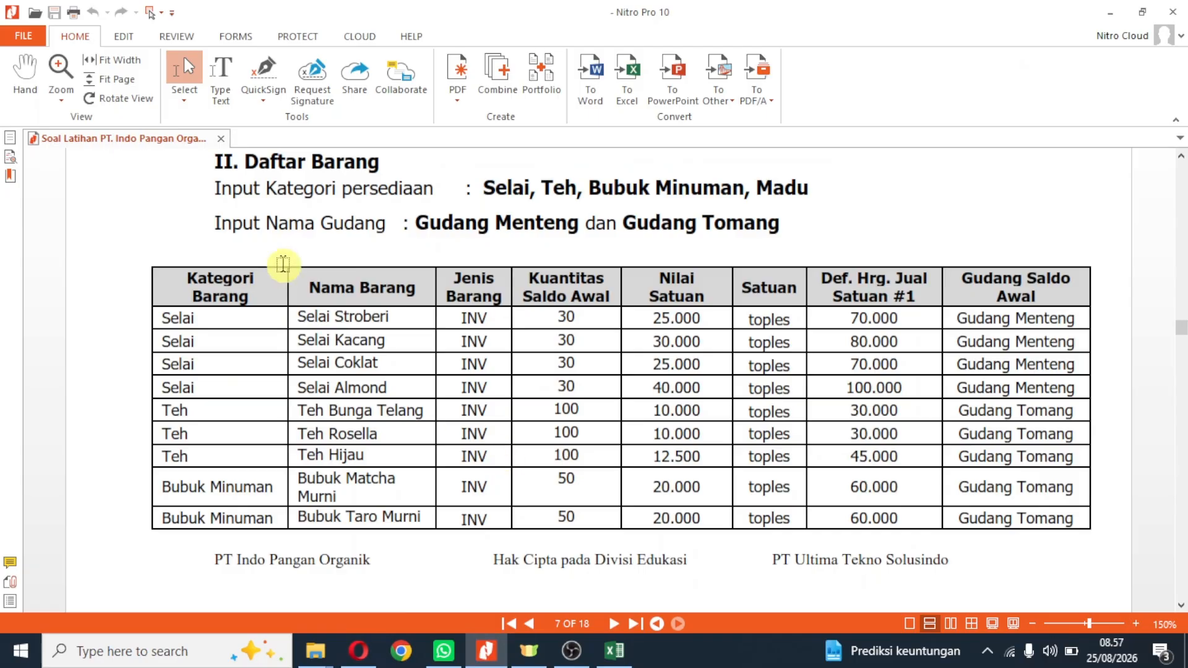
scroll(283, 247, "up", 2)
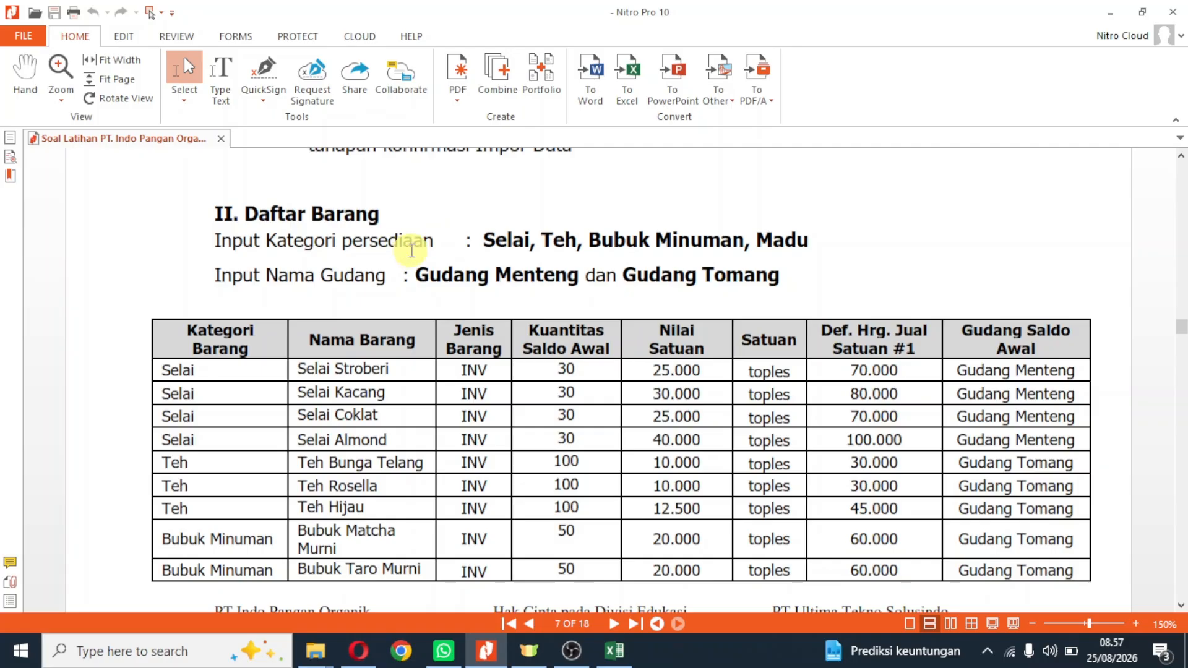
left_click(358, 650)
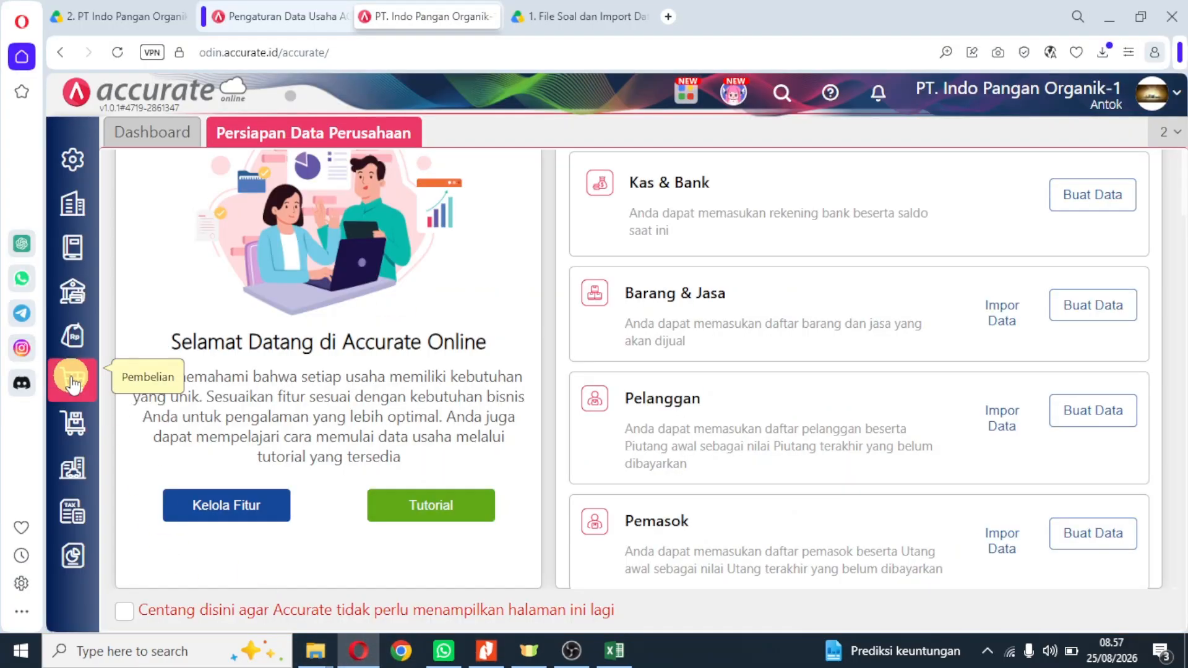
Open Kategori Barang under Persediaan, check the existing categories, and save a new item category named Selai.
left_click(73, 433)
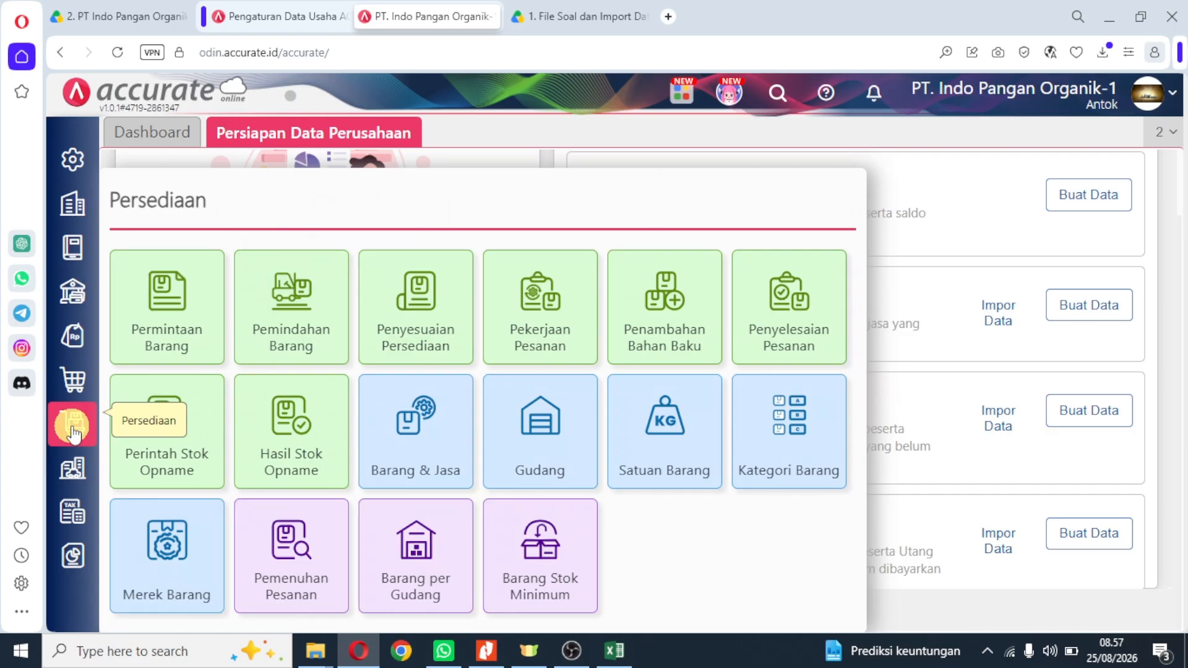
left_click(799, 423)
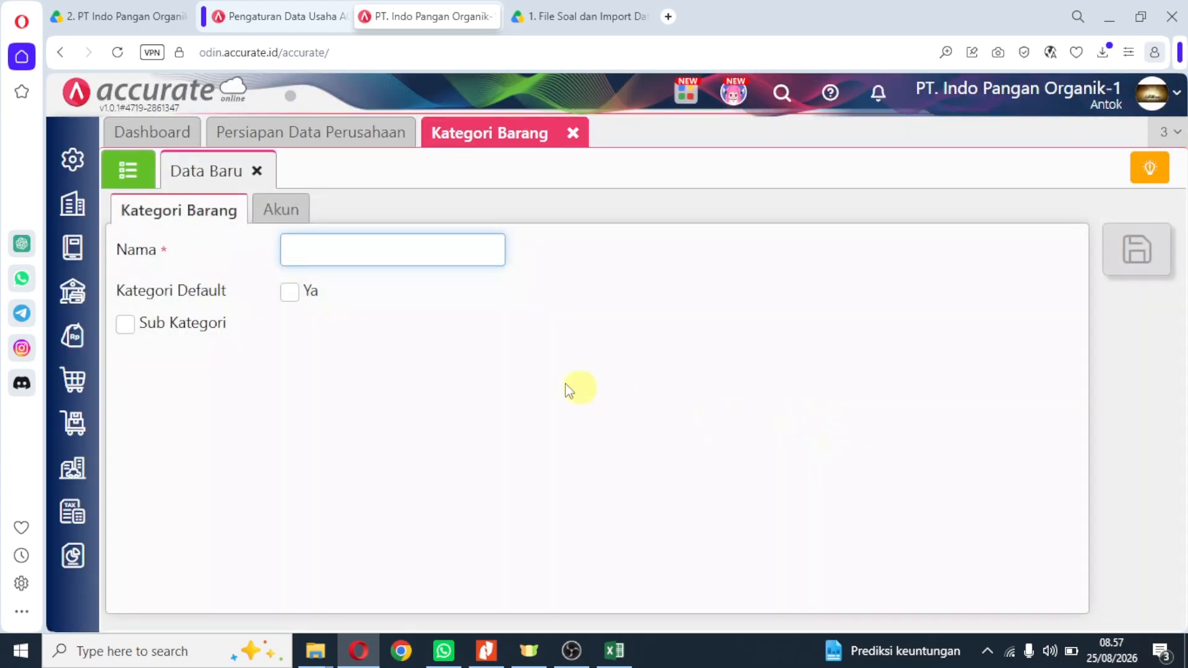
left_click(129, 175)
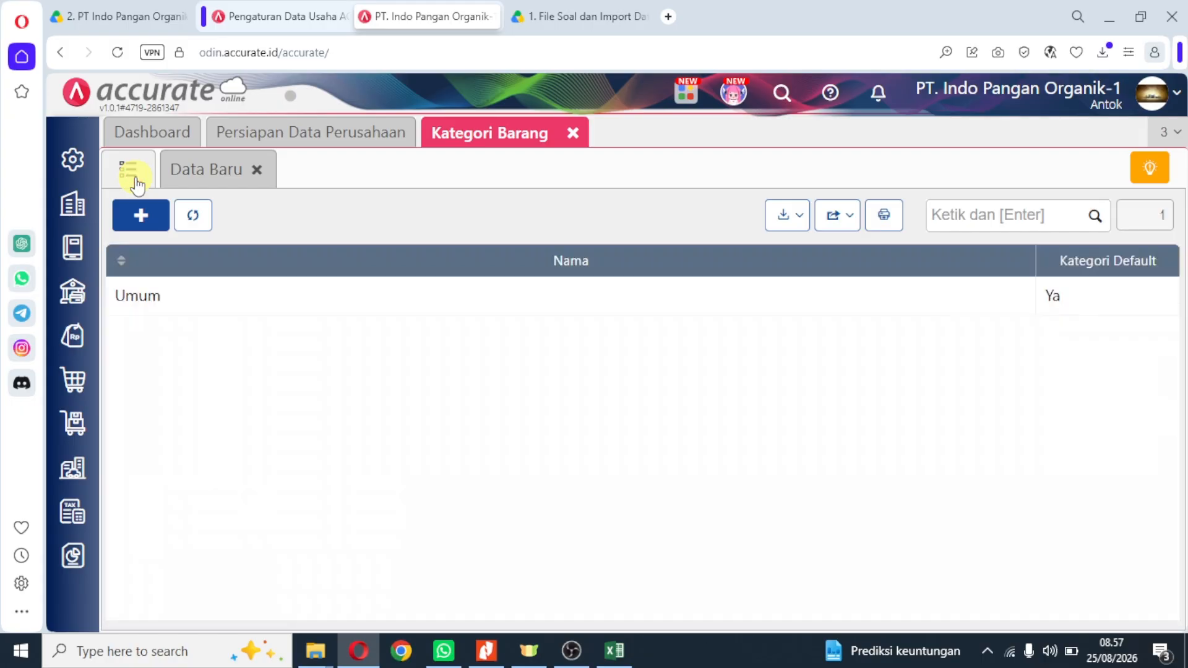
left_click(210, 171)
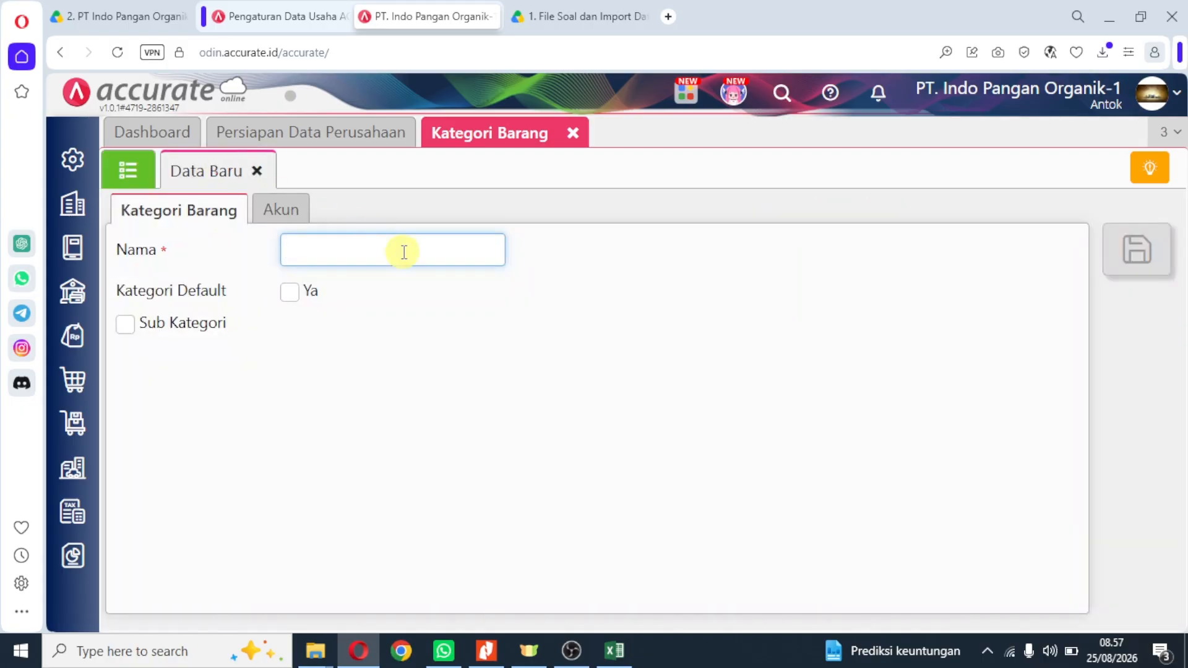
left_click(499, 658)
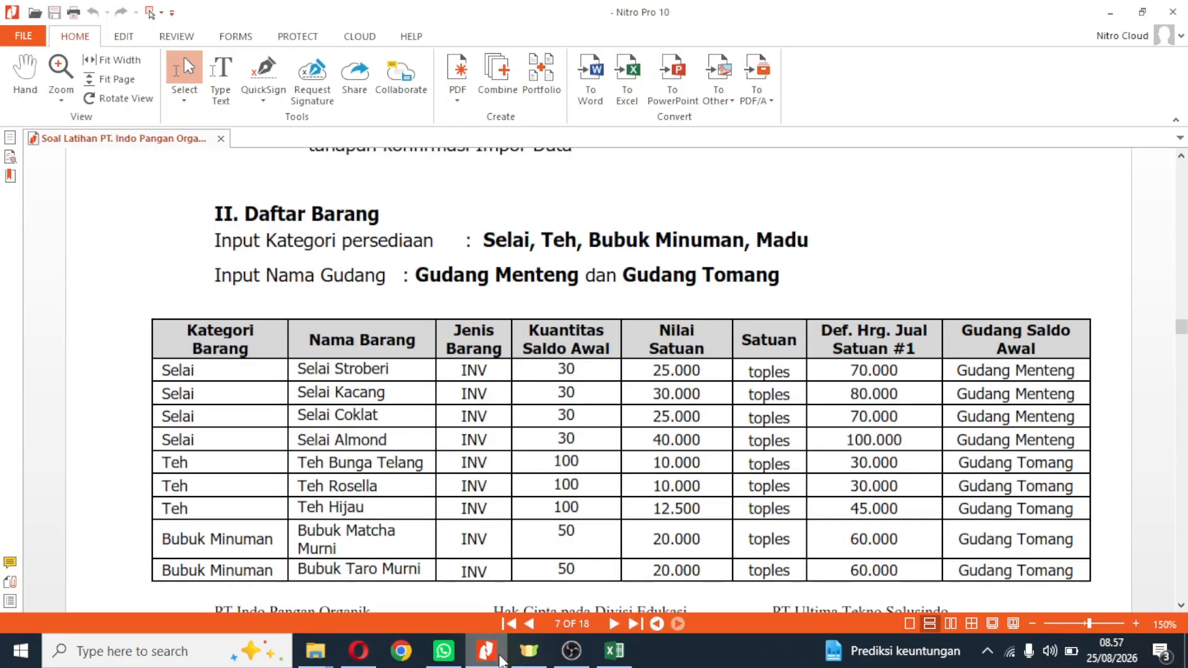
left_click(498, 658)
type("S")
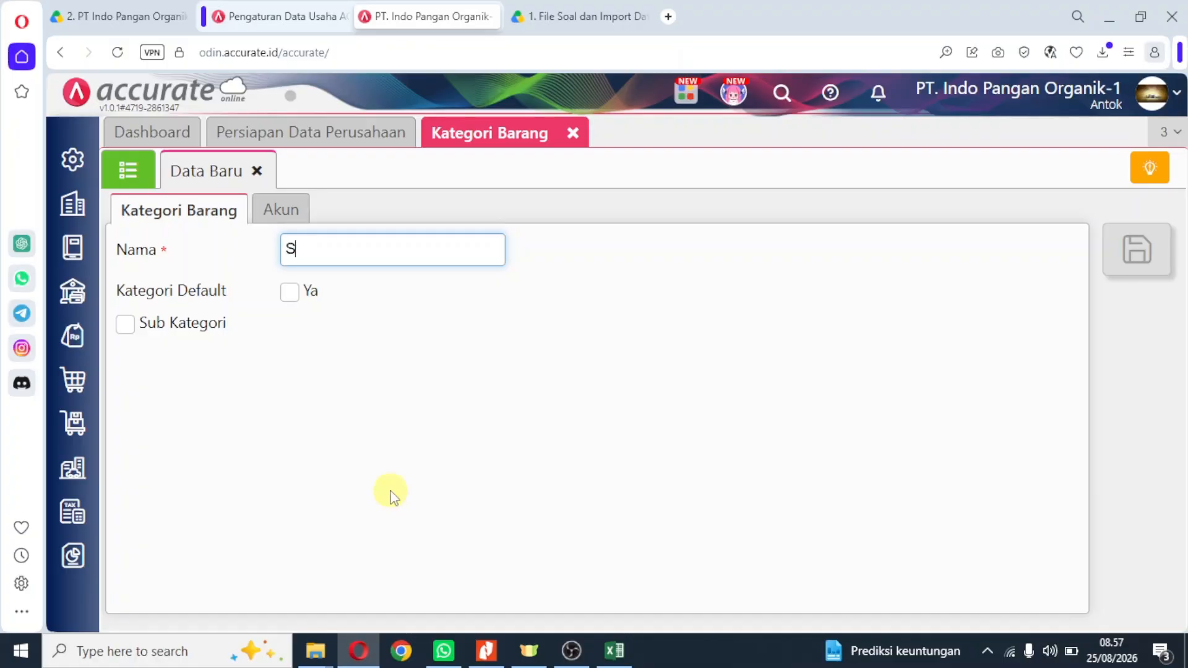
type("elai")
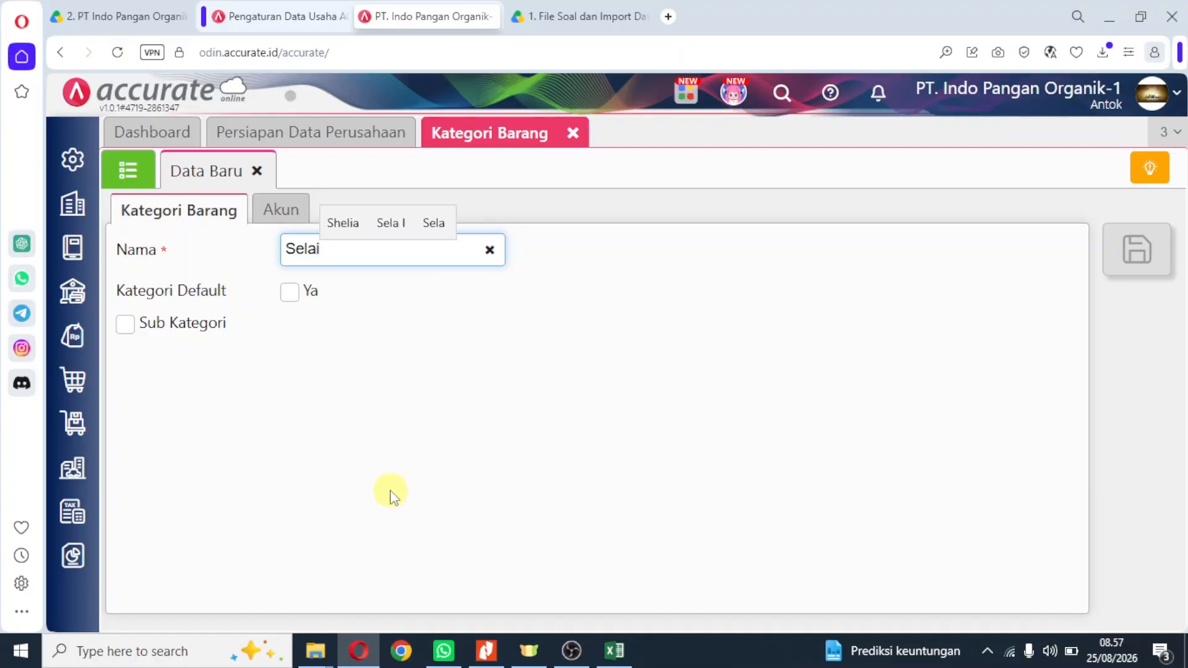
left_click(1130, 253)
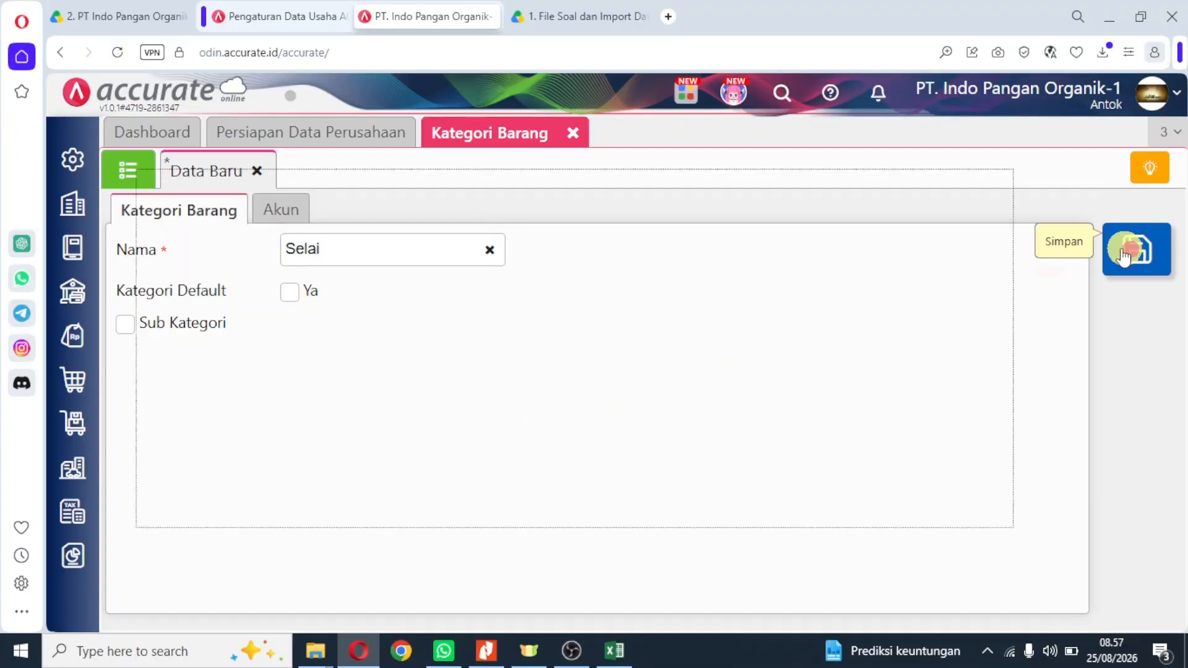
Check the category names in the exercise PDF and save a new item category named Teh.
left_click(486, 652)
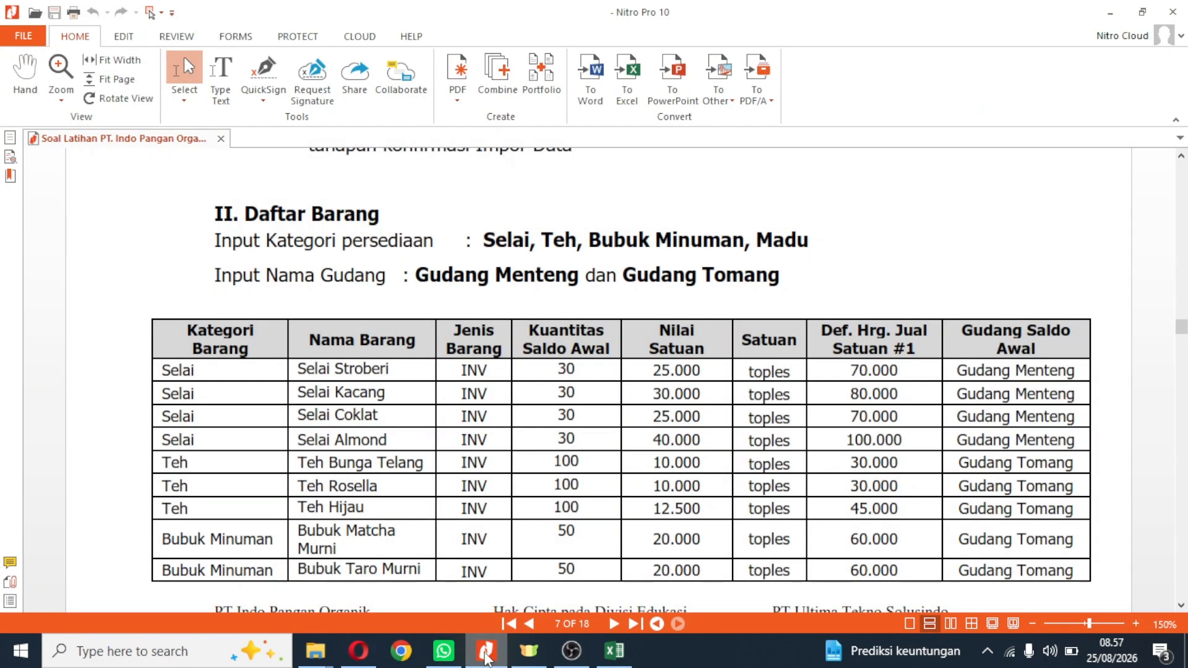
left_click(486, 652)
left_click(340, 252)
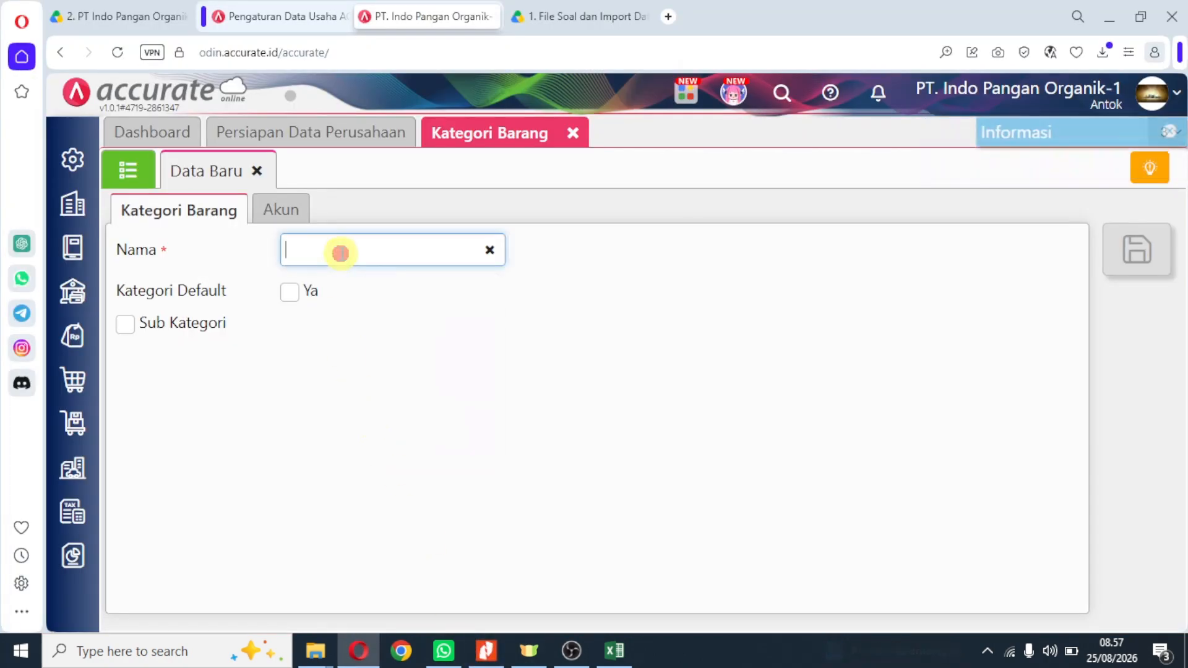
type("Teh")
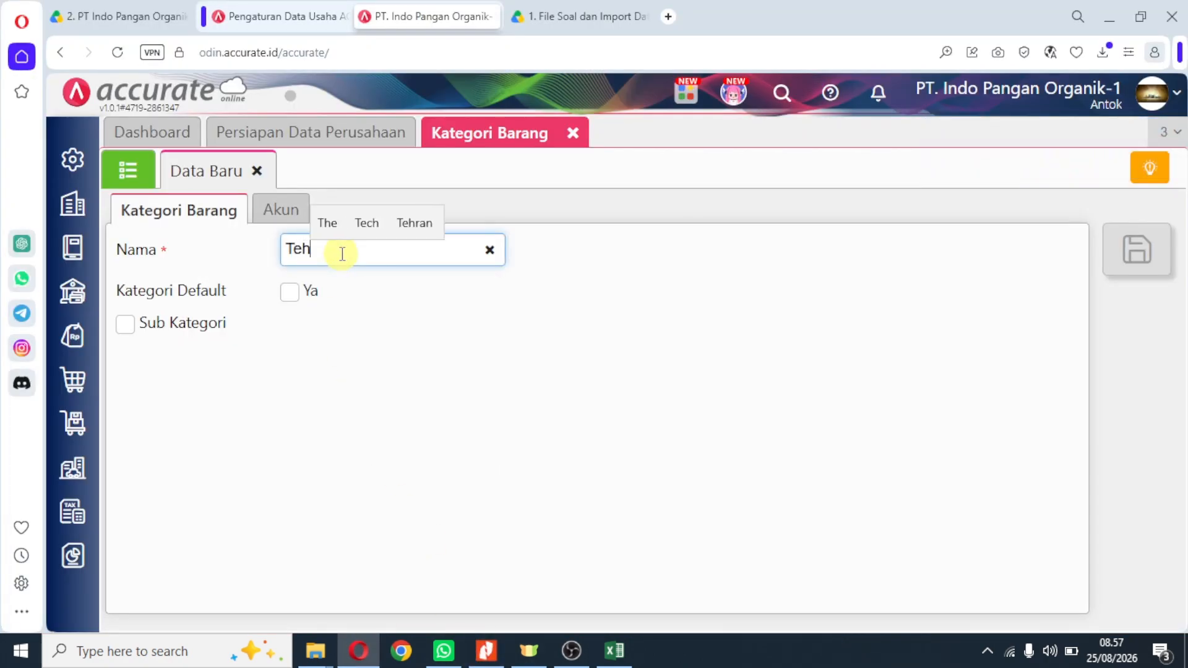
left_click(566, 358)
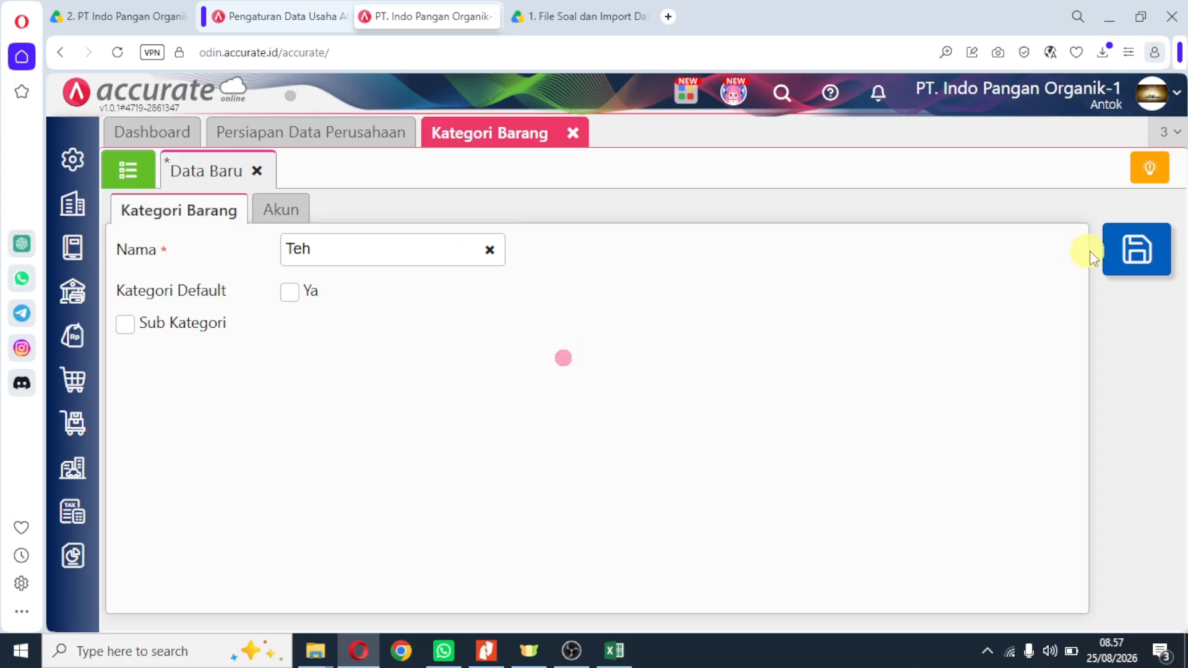
left_click(1135, 247)
Create the item category Bubuk Minuman, verify its name against the exercise PDF, and save it.
left_click(374, 253)
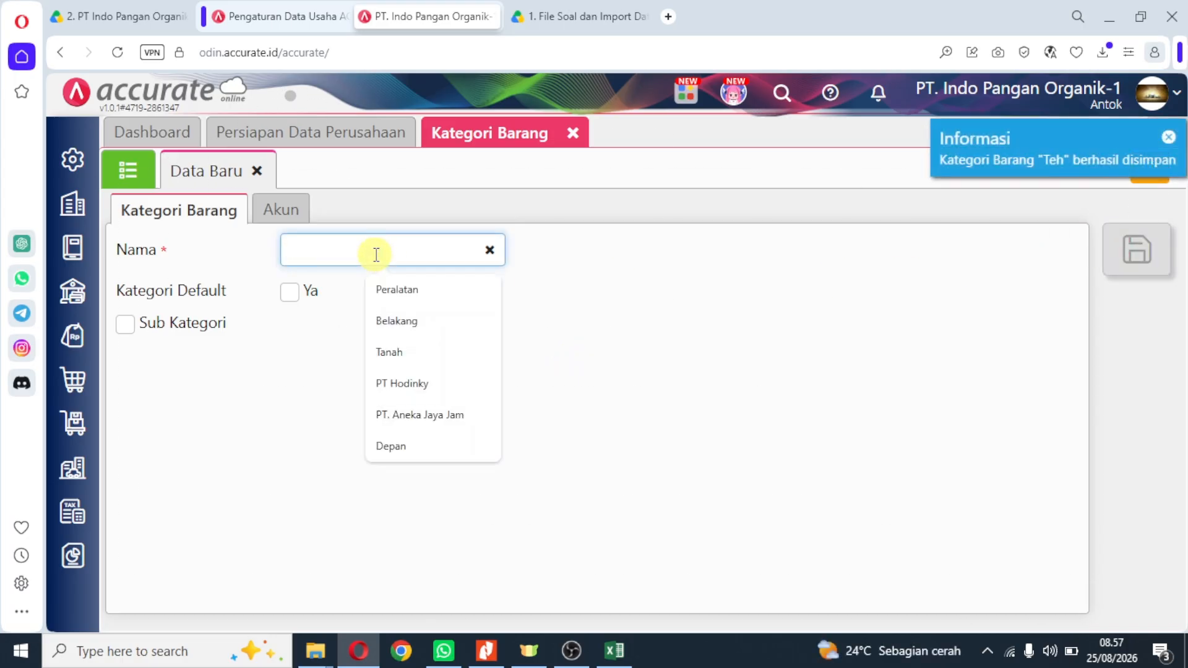
type("Bubu")
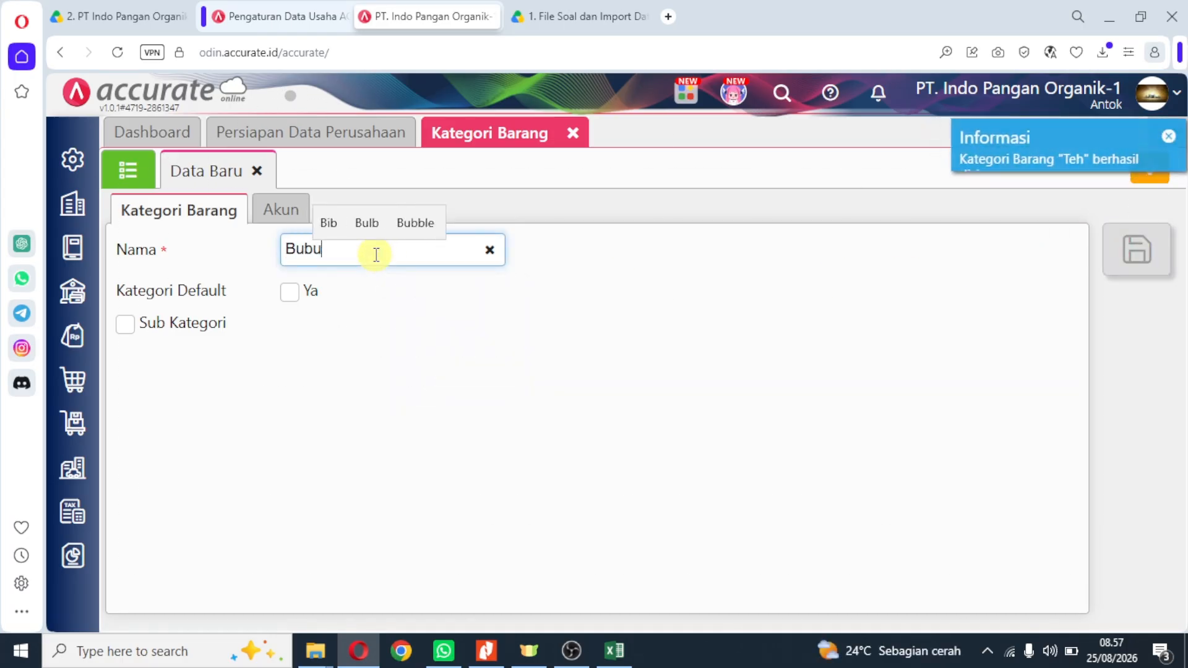
type("k Minuman")
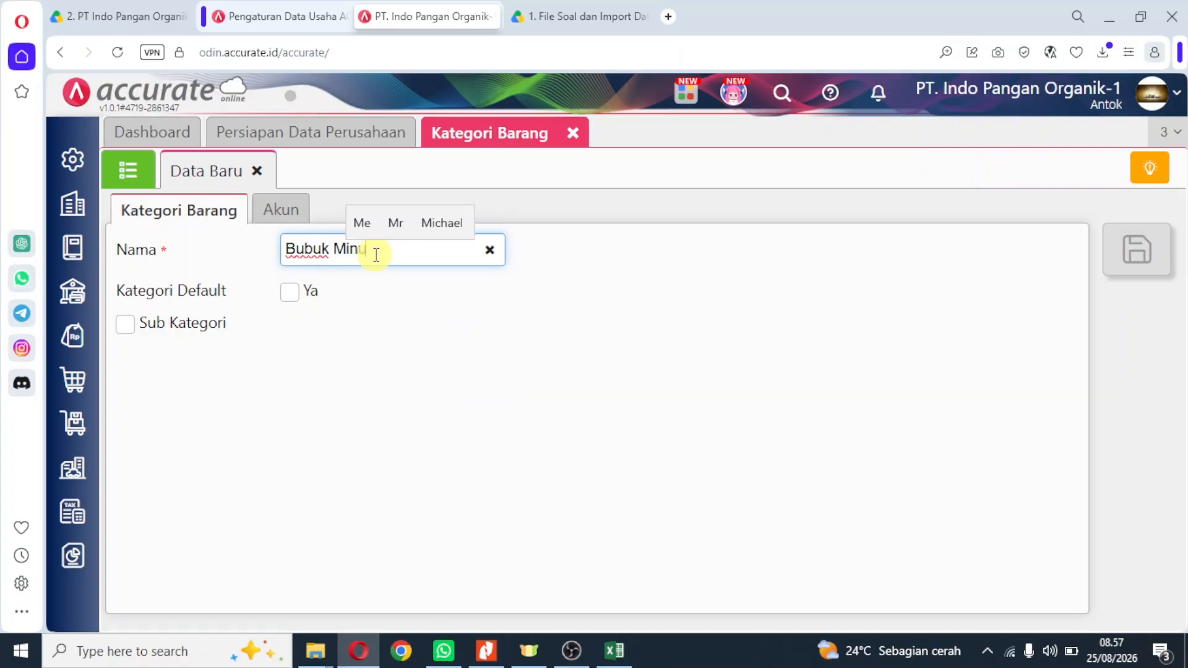
left_click(487, 652)
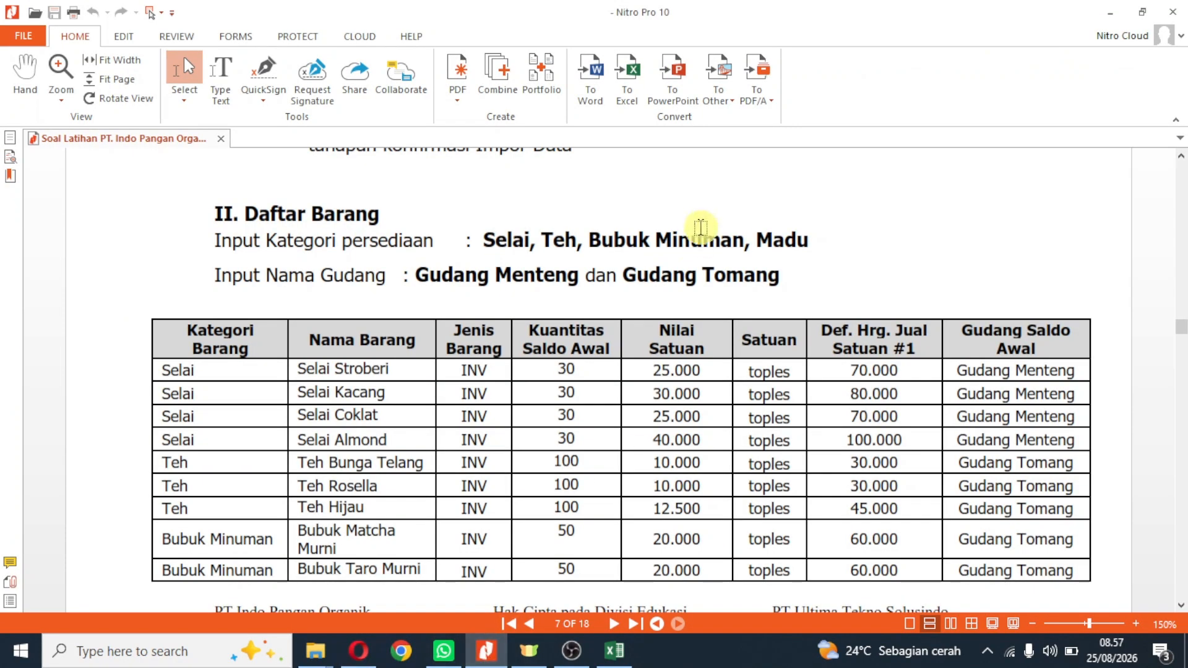
left_click(486, 650)
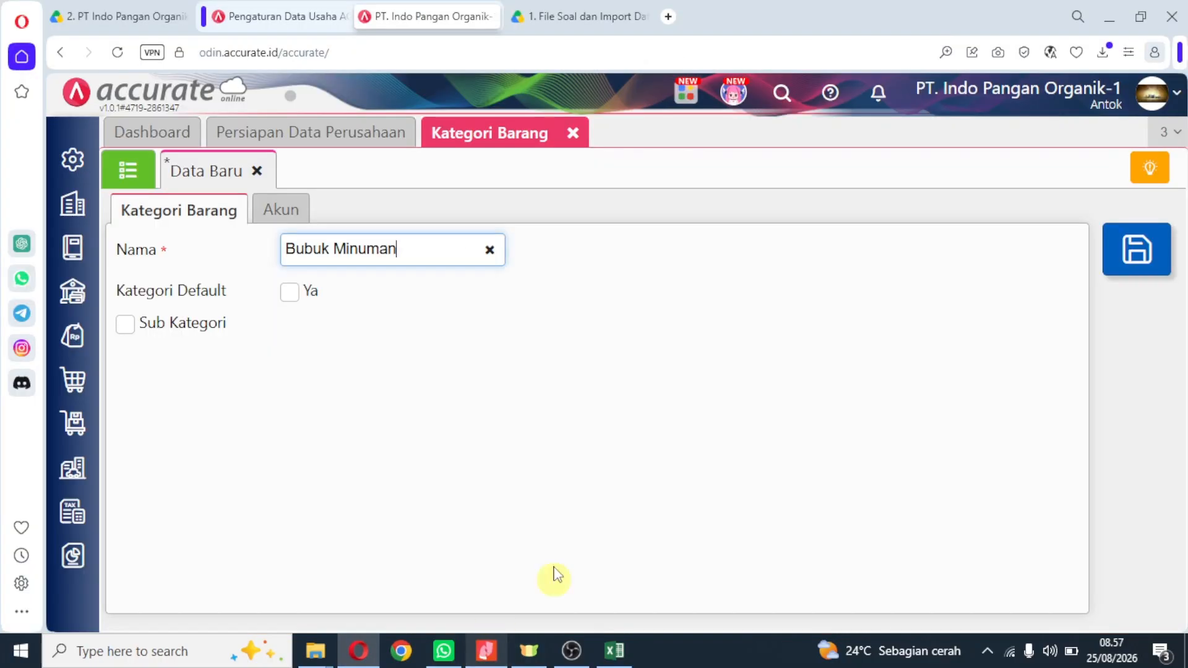
left_click(1127, 250)
Save a new item category named Madu and close Kategori Barang after reviewing the category list.
left_click(347, 247)
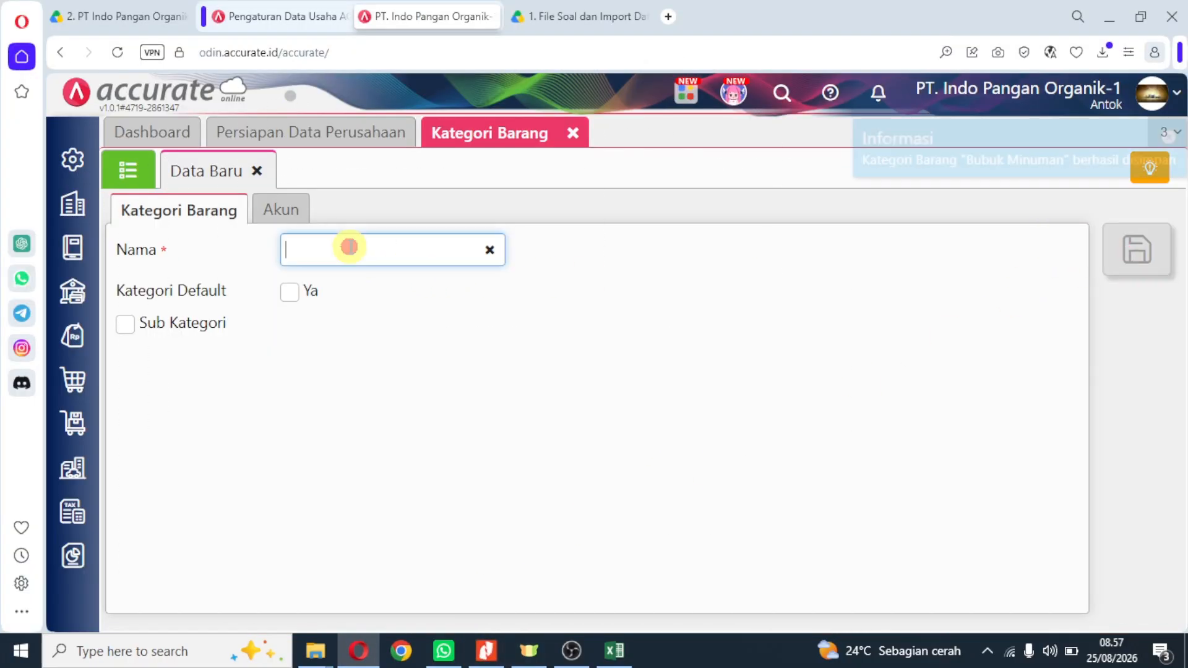
type("Madu")
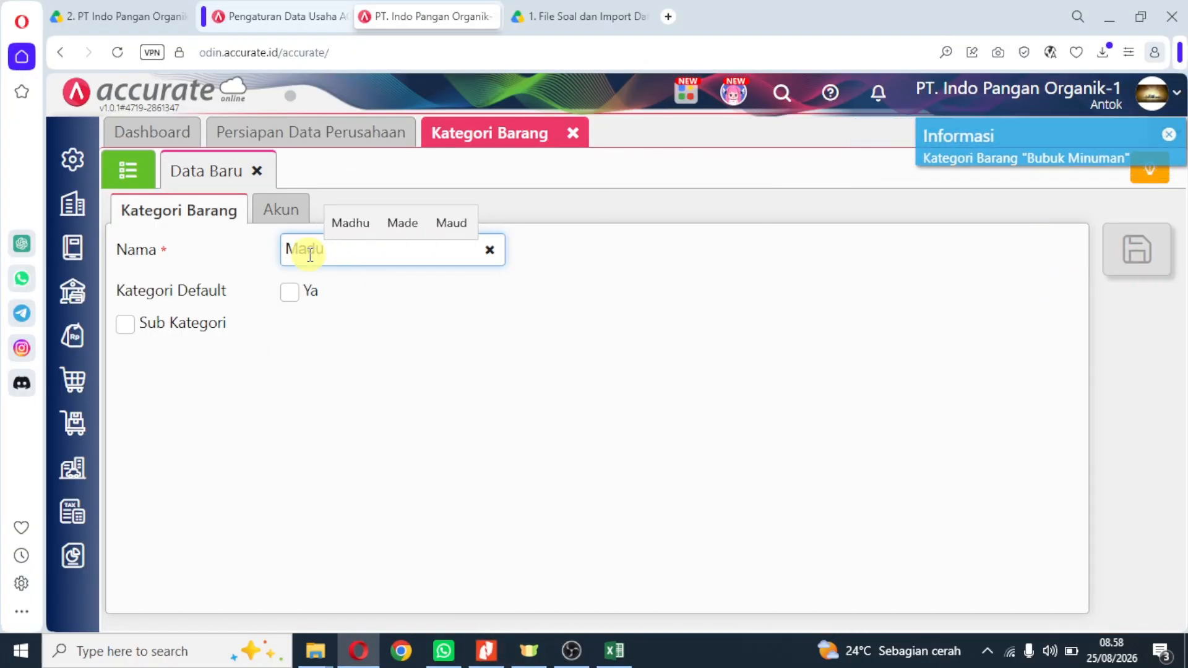
left_click(580, 376)
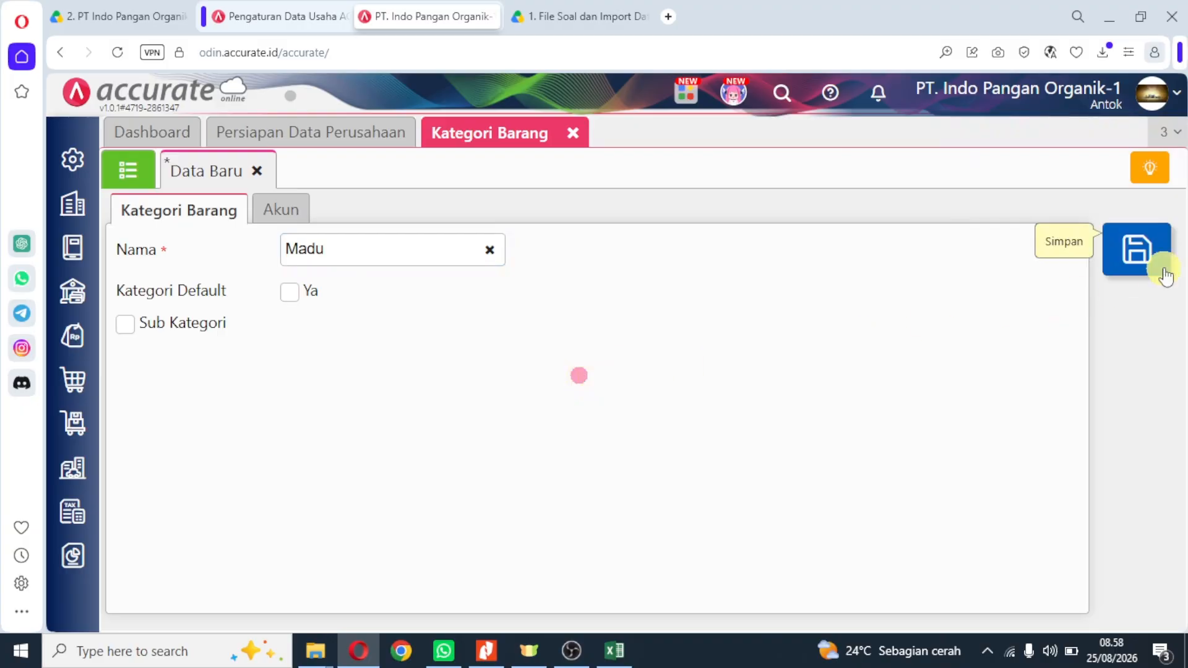
left_click(1138, 260)
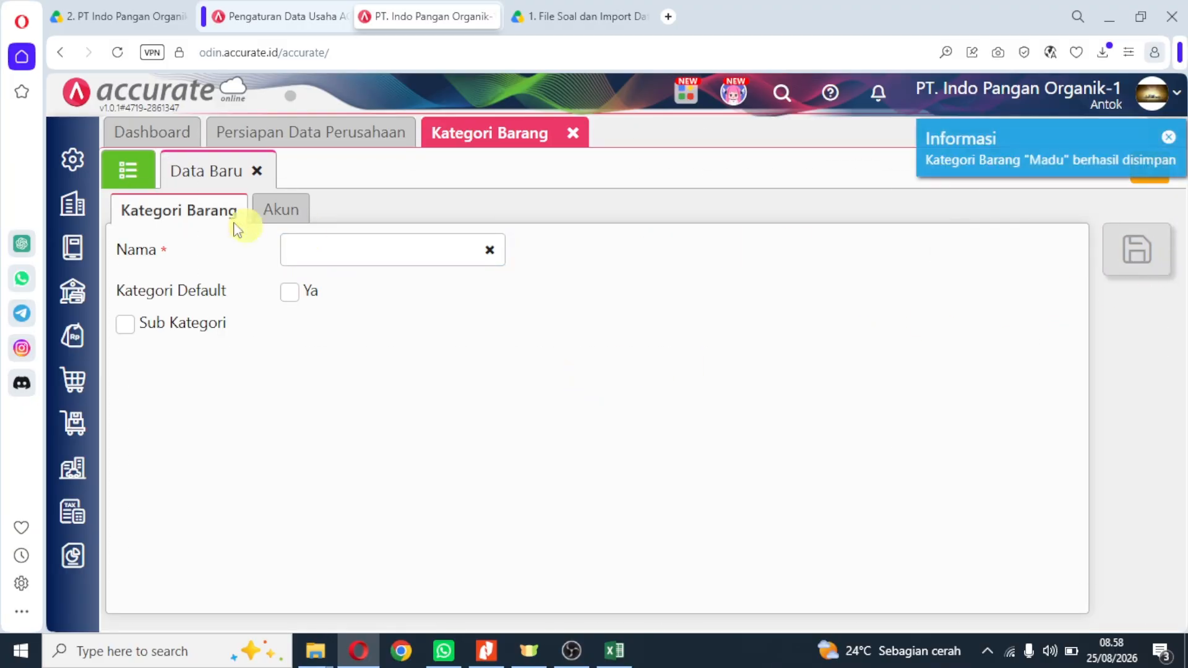
left_click(130, 170)
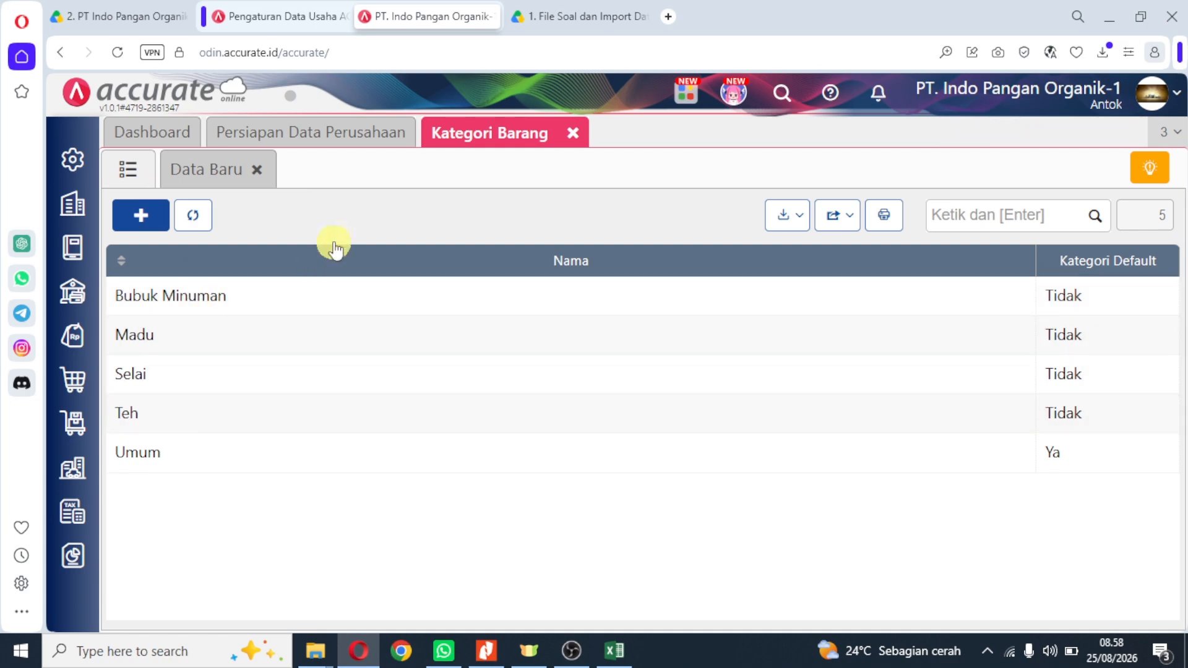
left_click(573, 133)
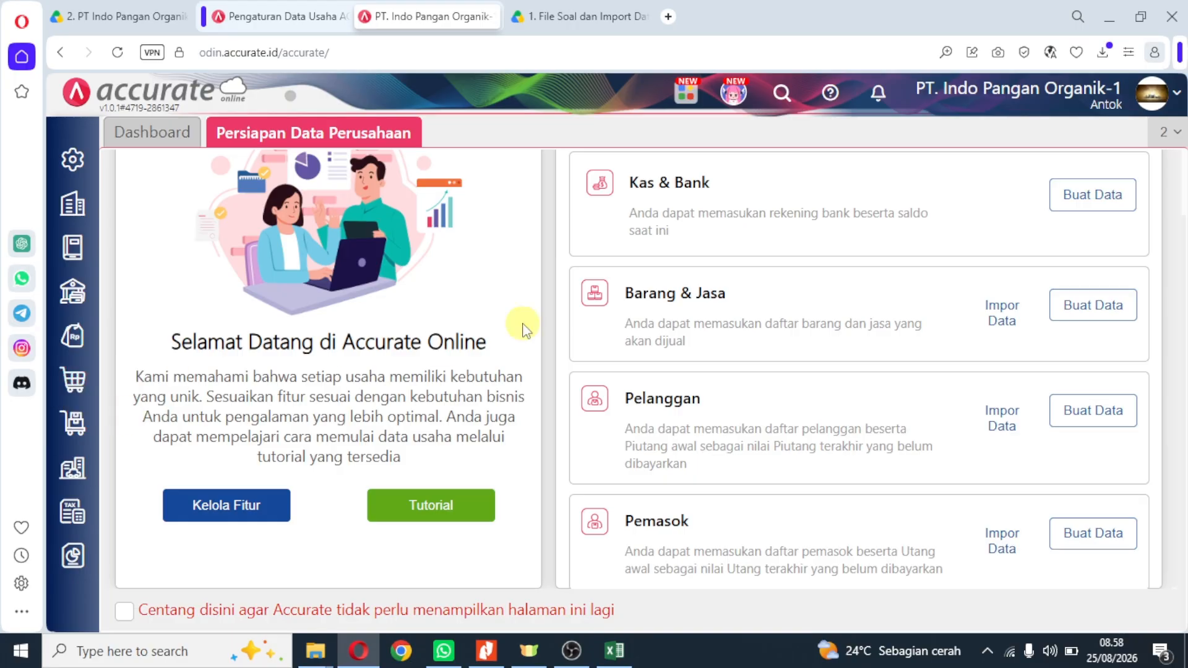
Start the Barang & Jasa data import from Persiapan Data Perusahaan and upload the file 4.Daftar Barang.xls.
left_click(1002, 315)
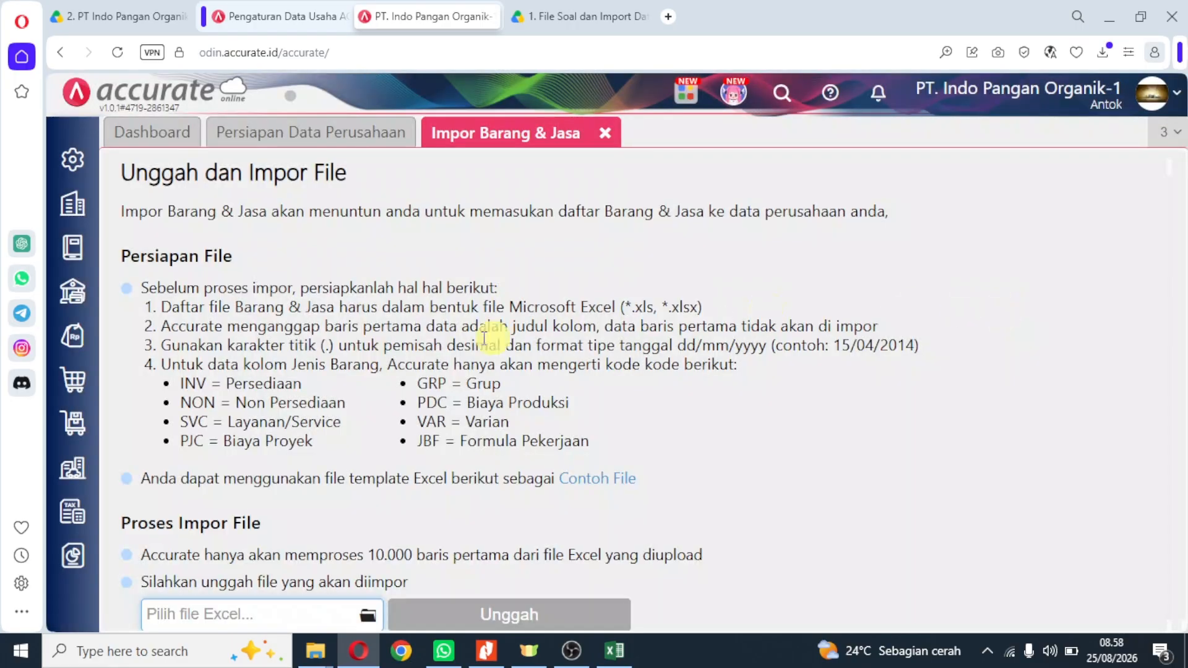
scroll(453, 337, "down", 1)
left_click(369, 606)
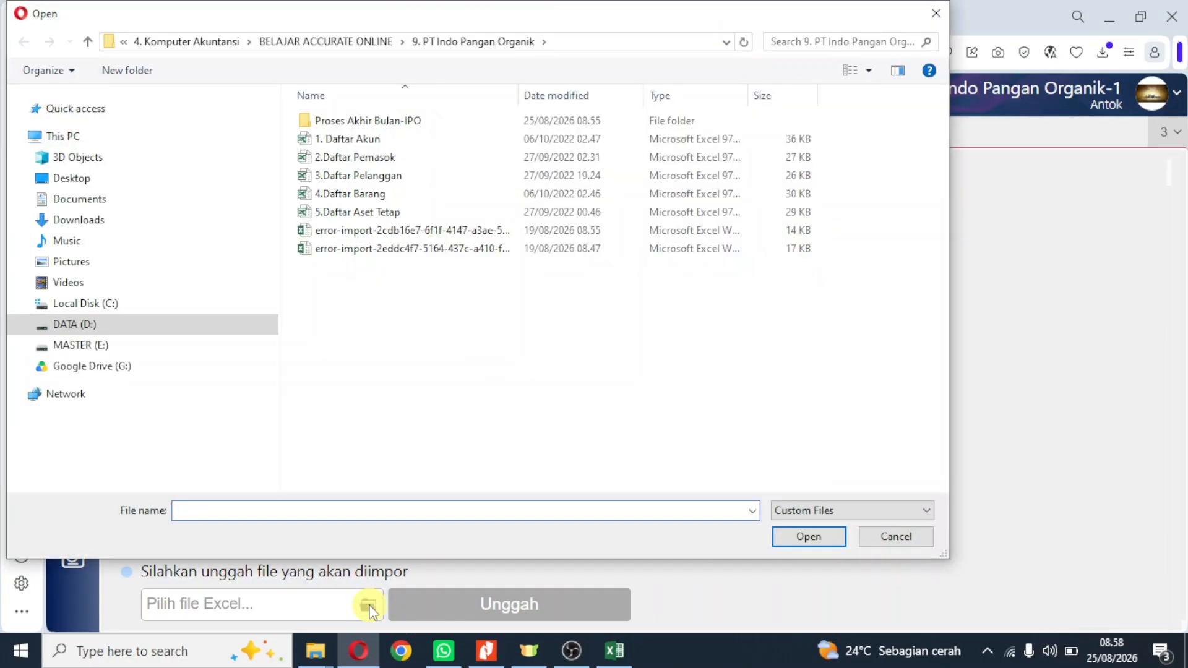
double_click(357, 195)
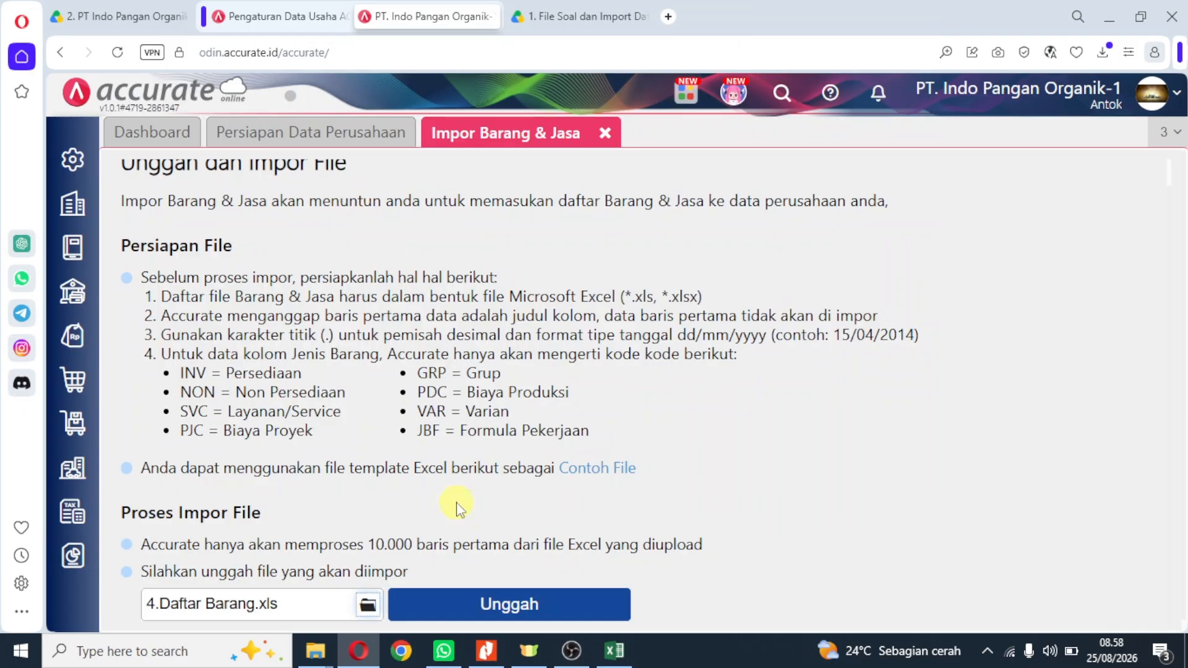
left_click(493, 610)
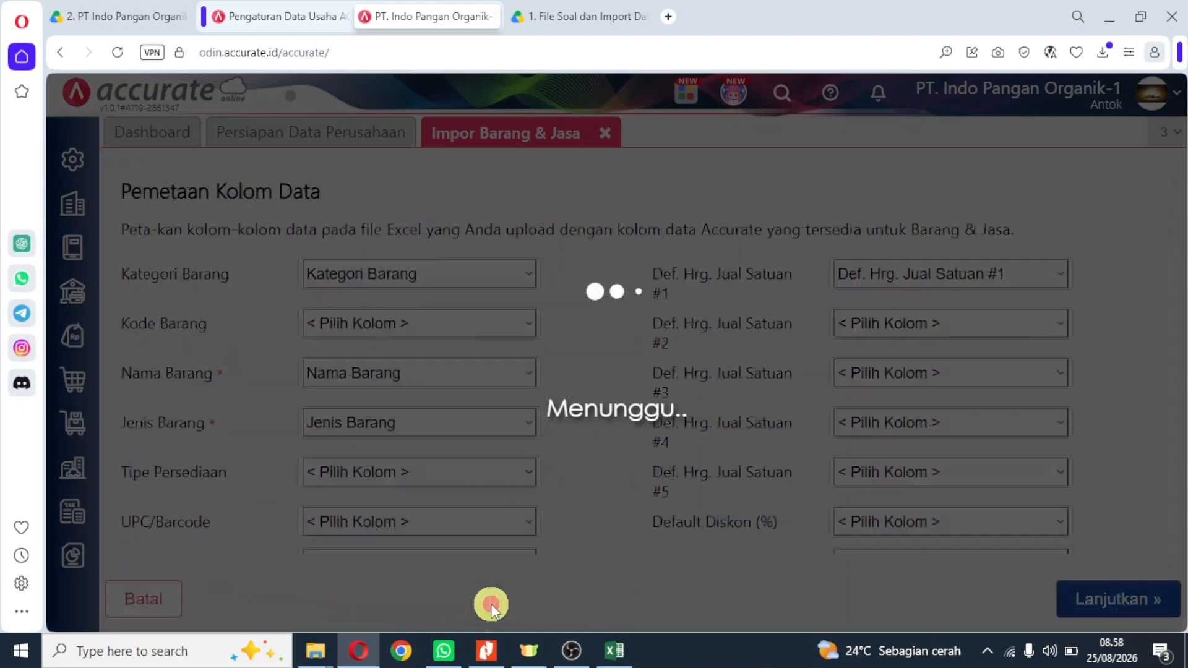
Accept the column mapping, enable updating of matching existing data, run the goods import, and close its result.
left_click(1113, 598)
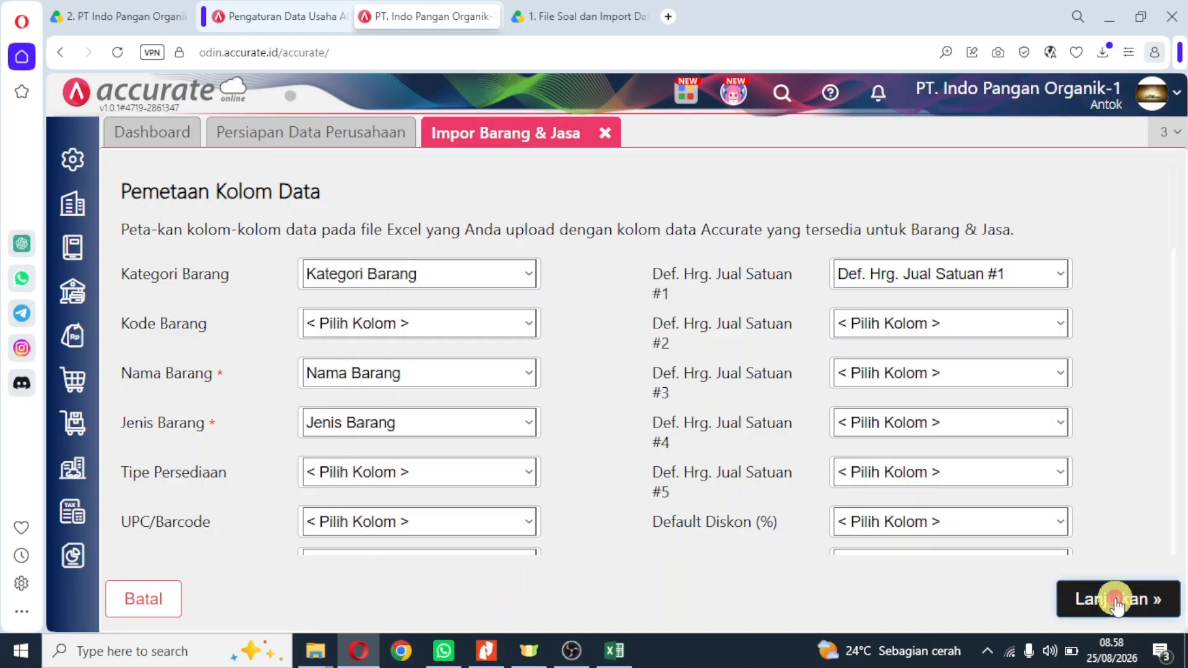
left_click(131, 243)
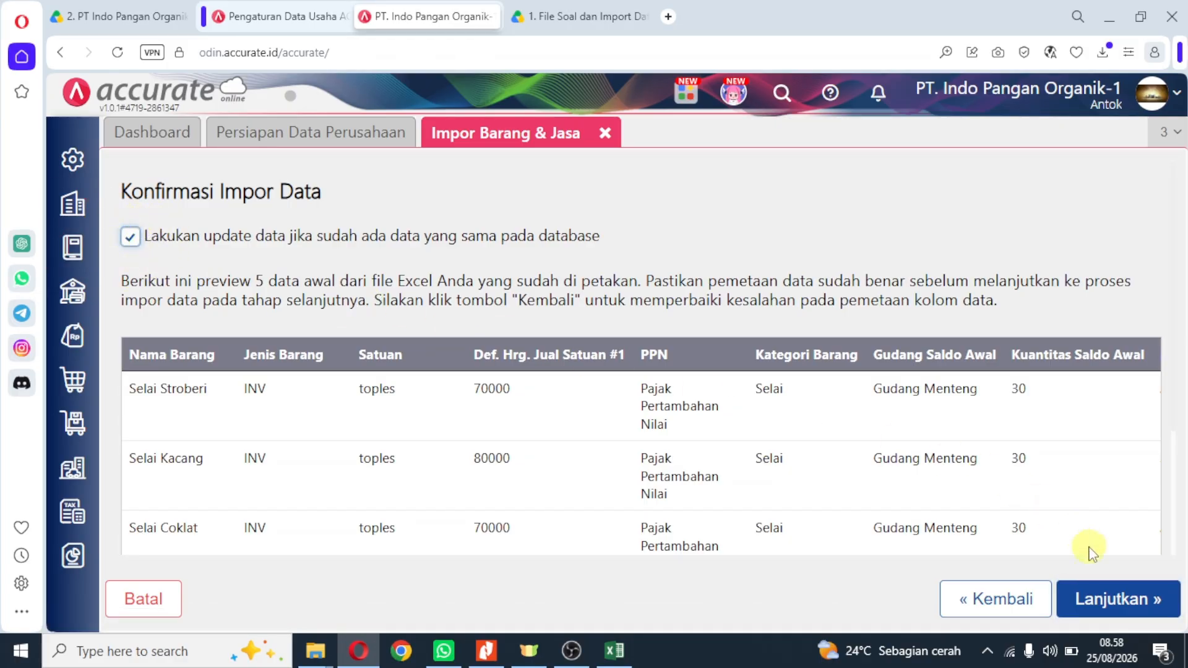
left_click(1110, 599)
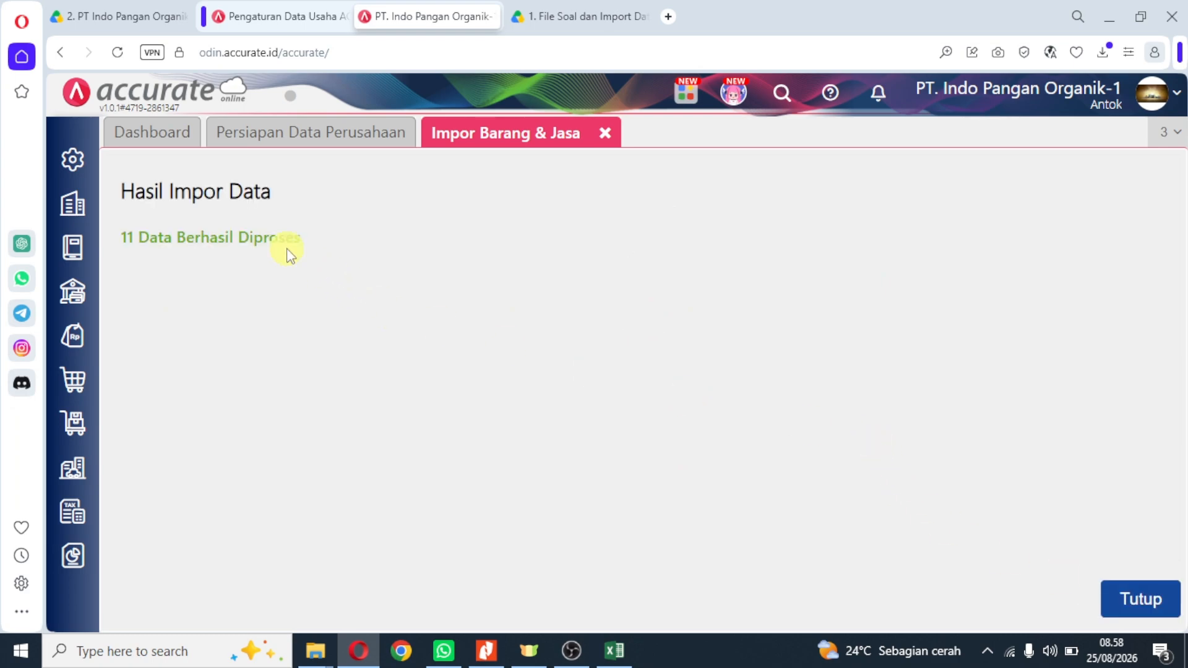
left_click(1132, 584)
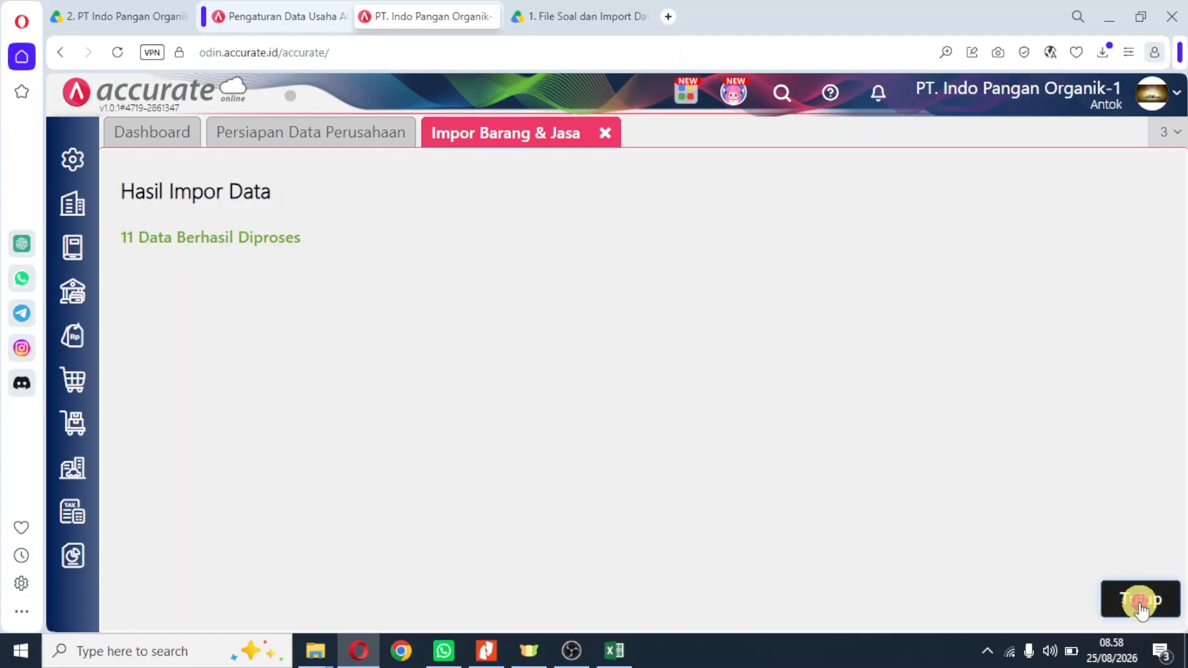
Read on in the exercise PDF through the goods import instructions and PPN note to the III. Daftar Pelanggan section.
left_click(486, 651)
scroll(460, 393, "down", 2)
scroll(460, 393, "down", 12)
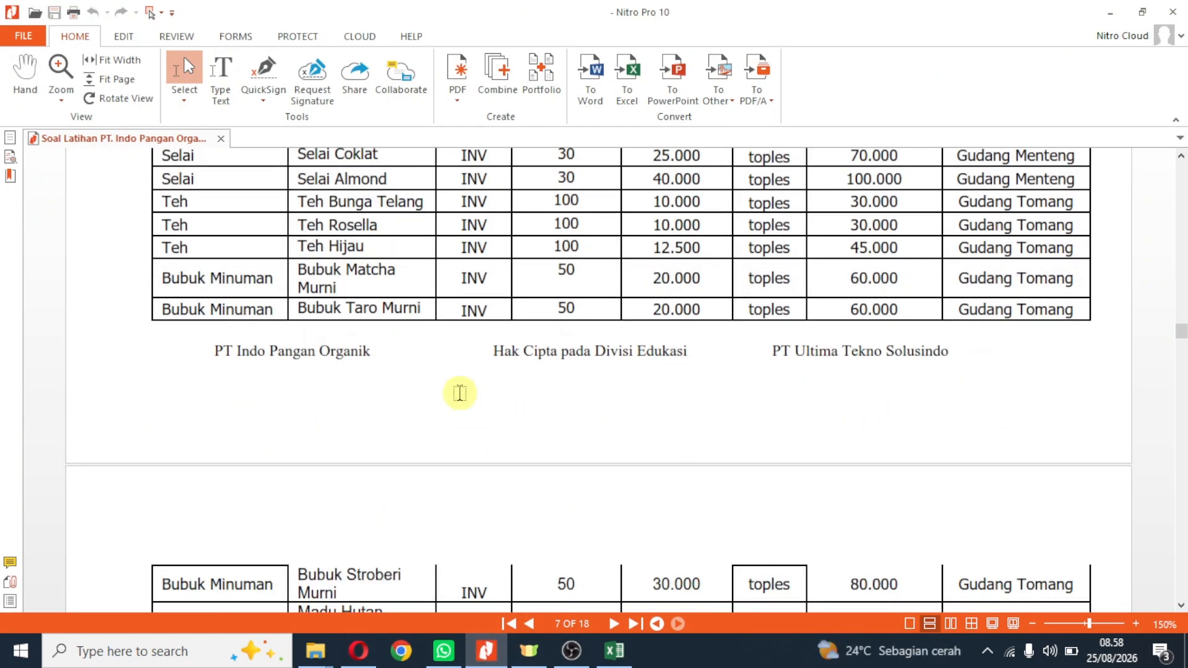
scroll(460, 393, "down", 1)
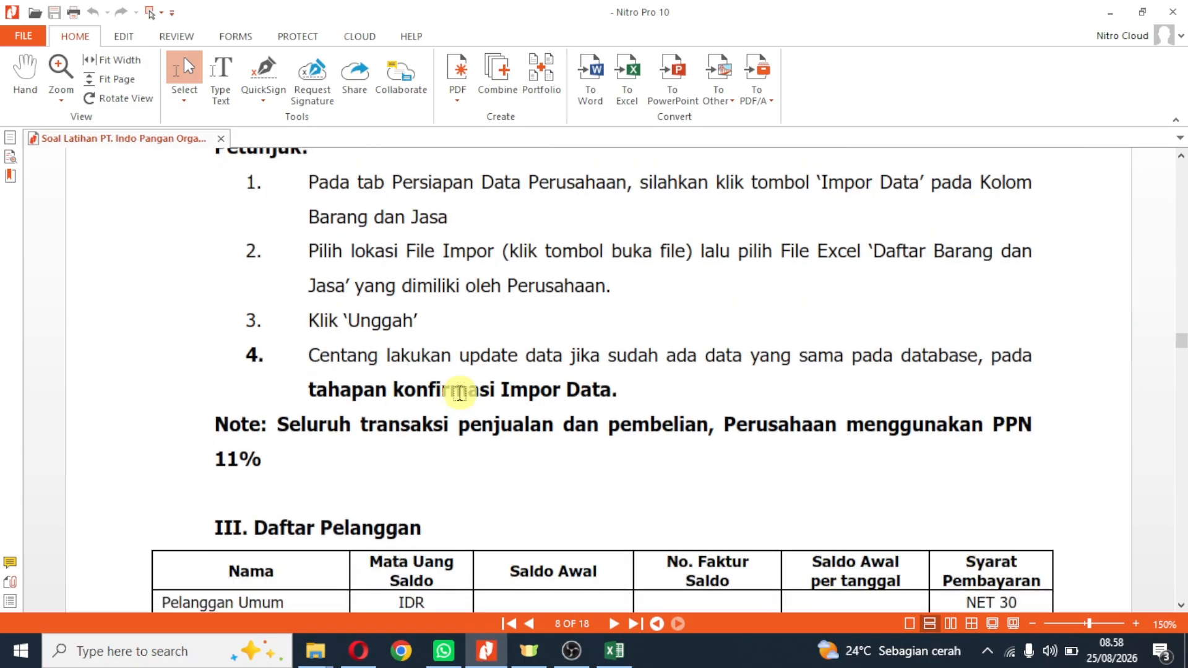
scroll(460, 393, "down", 3)
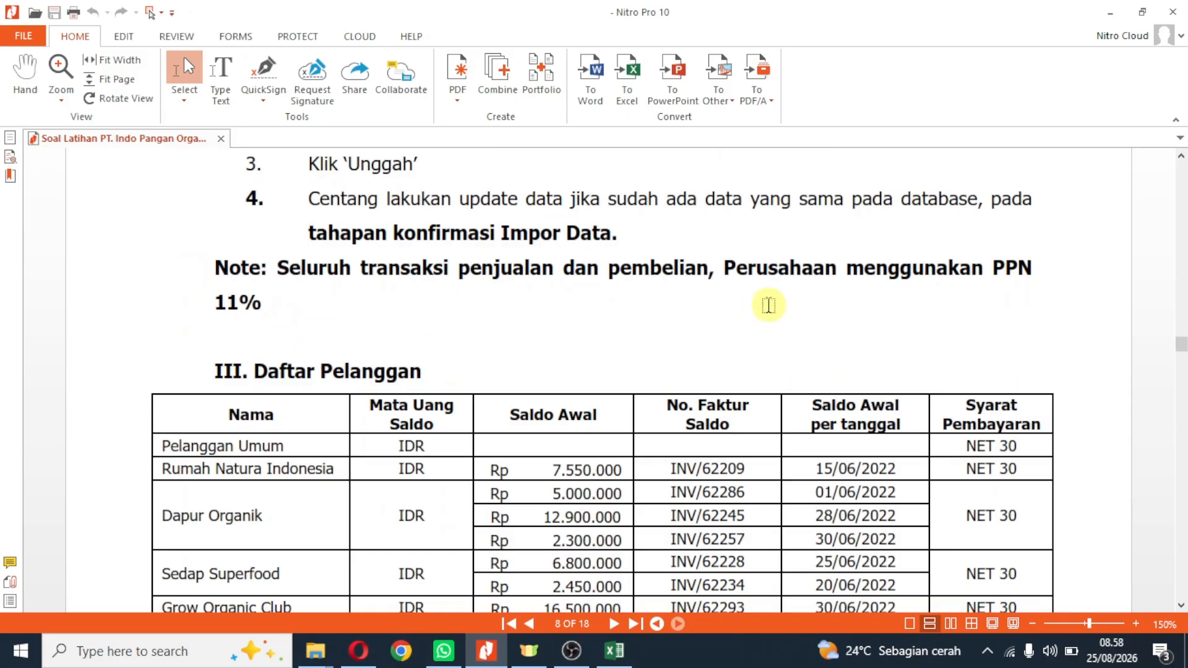
scroll(767, 303, "down", 2)
scroll(767, 305, "down", 1)
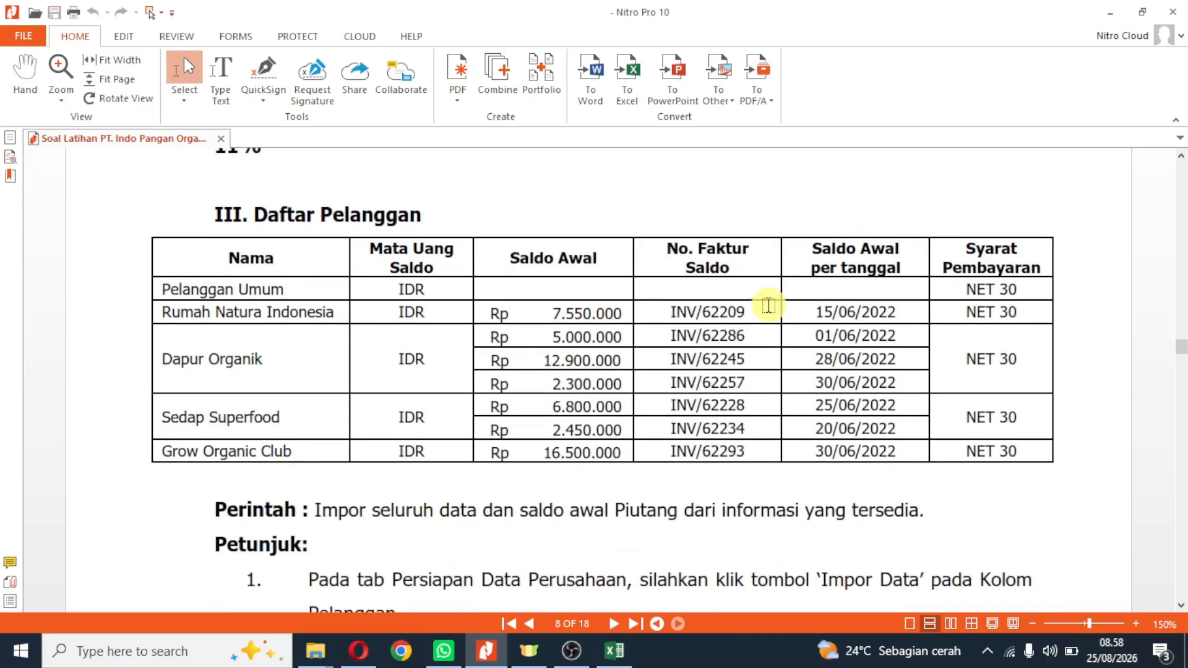
Review the Daftar Pelanggan table in the exercise PDF, then start the Pelanggan import in Accurate Online and upload the file 3.Daftar Pelanggan.
scroll(768, 305, "down", 1)
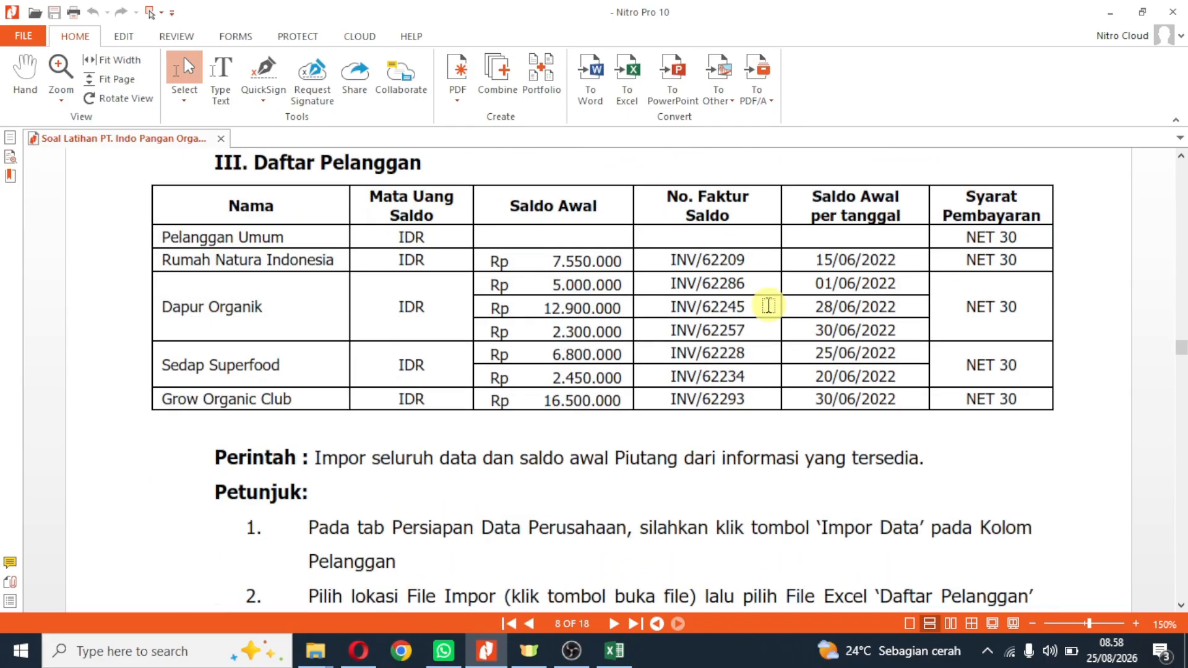
scroll(768, 305, "up", 1)
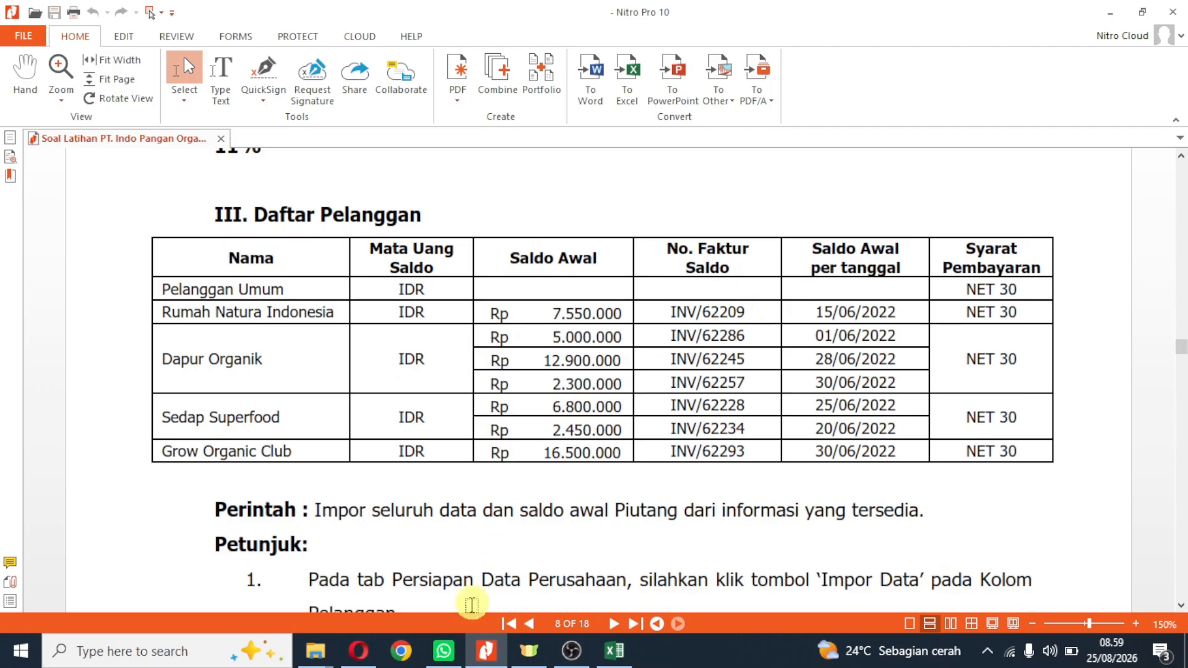
left_click(490, 660)
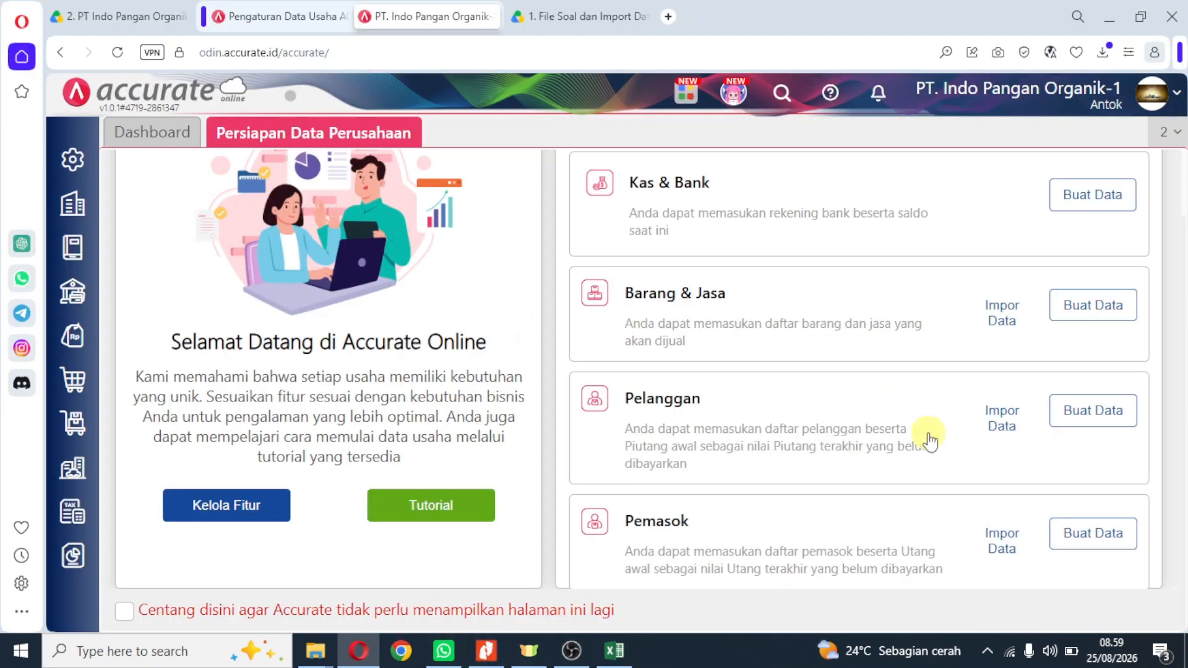
left_click(1002, 415)
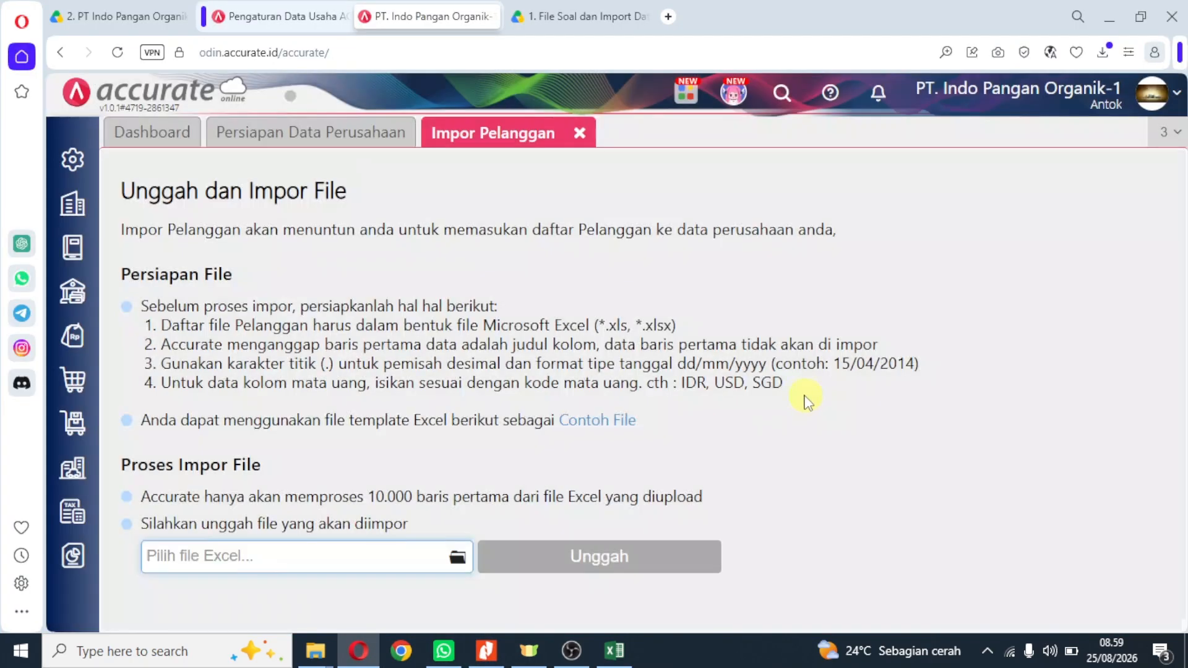
left_click(458, 558)
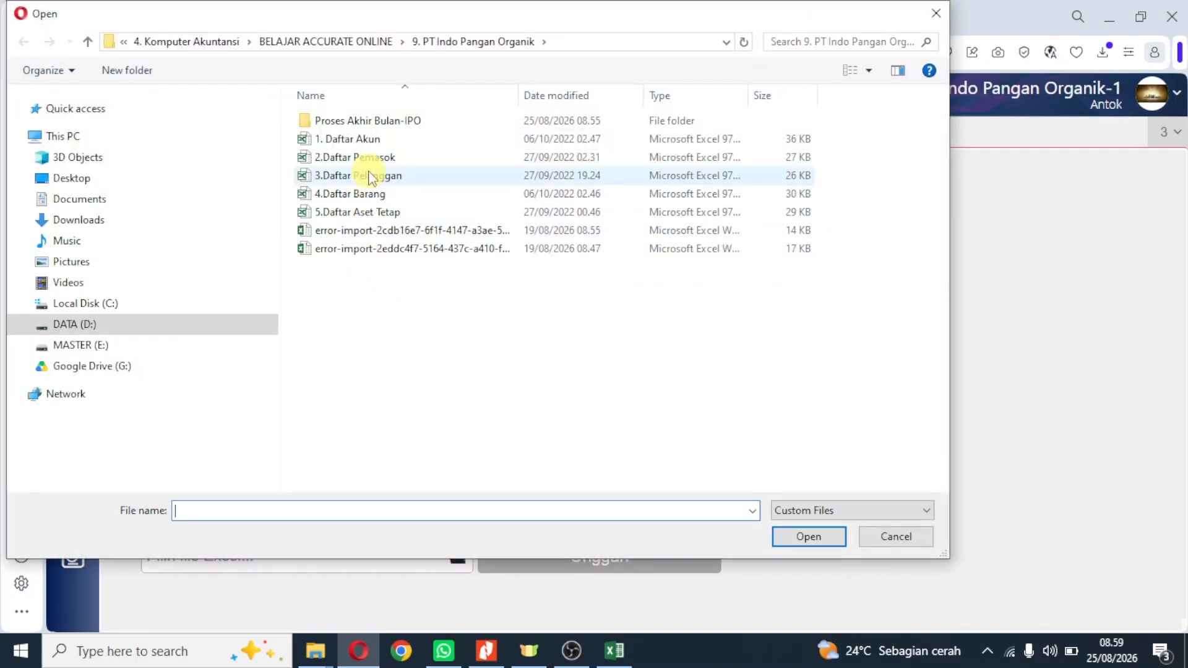
double_click(368, 175)
left_click(545, 558)
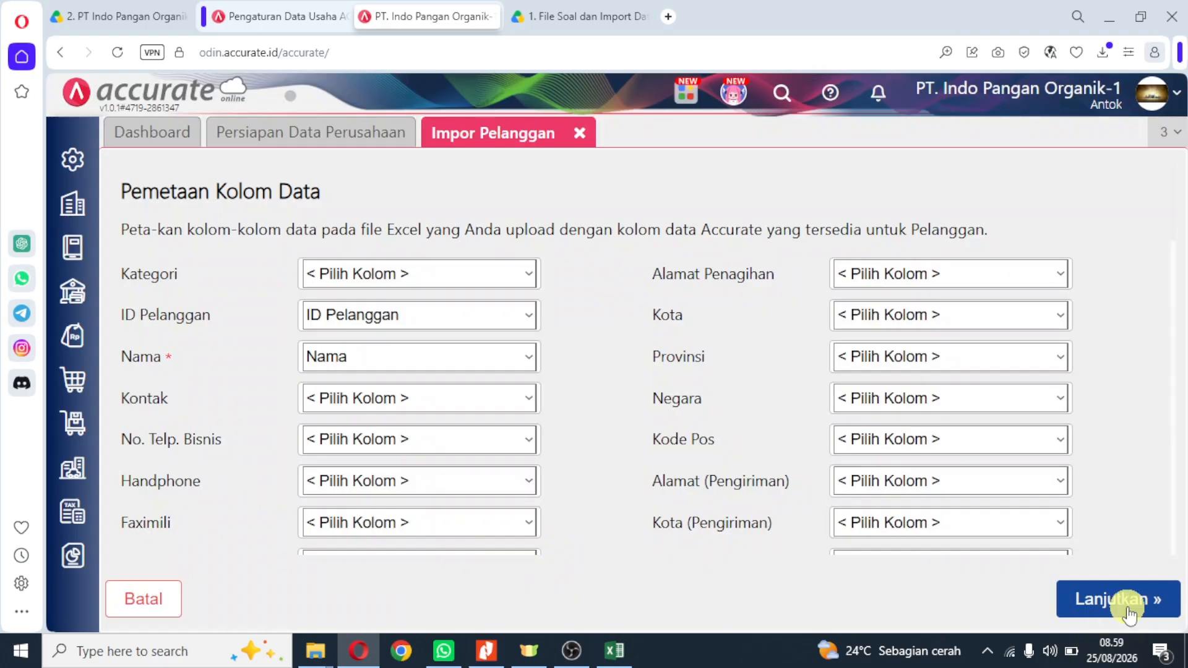
Accept the customer column mapping, enable updating existing data with opening balances added, run the import, and close its result.
left_click(1128, 611)
left_click(128, 232)
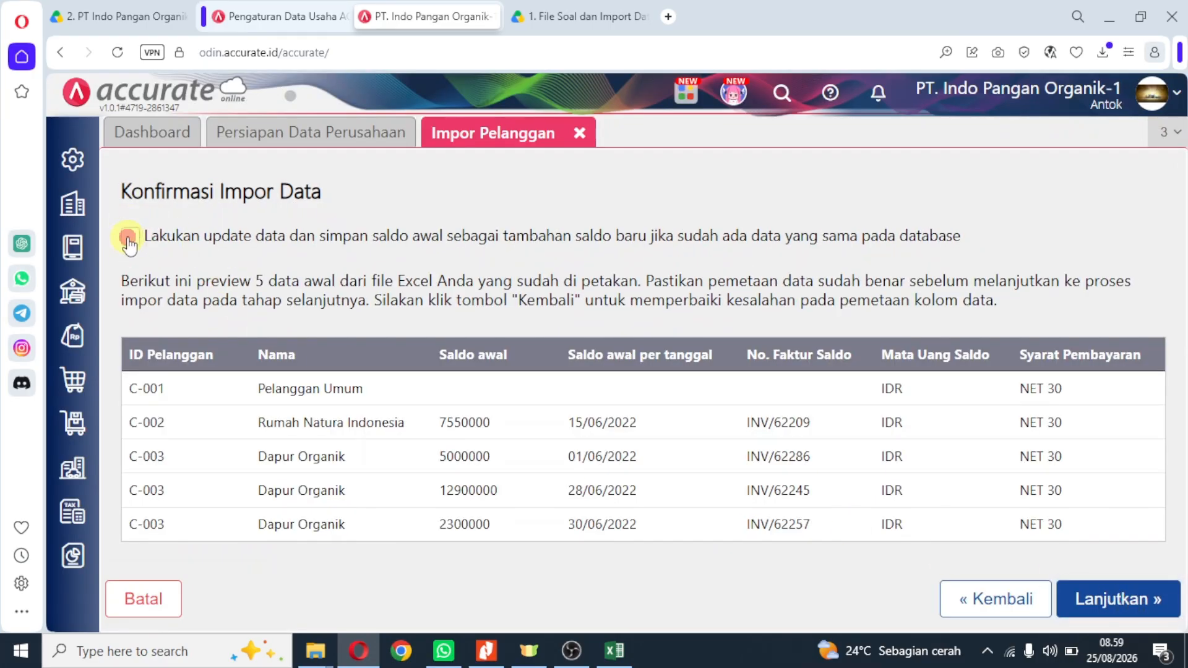
left_click(1119, 605)
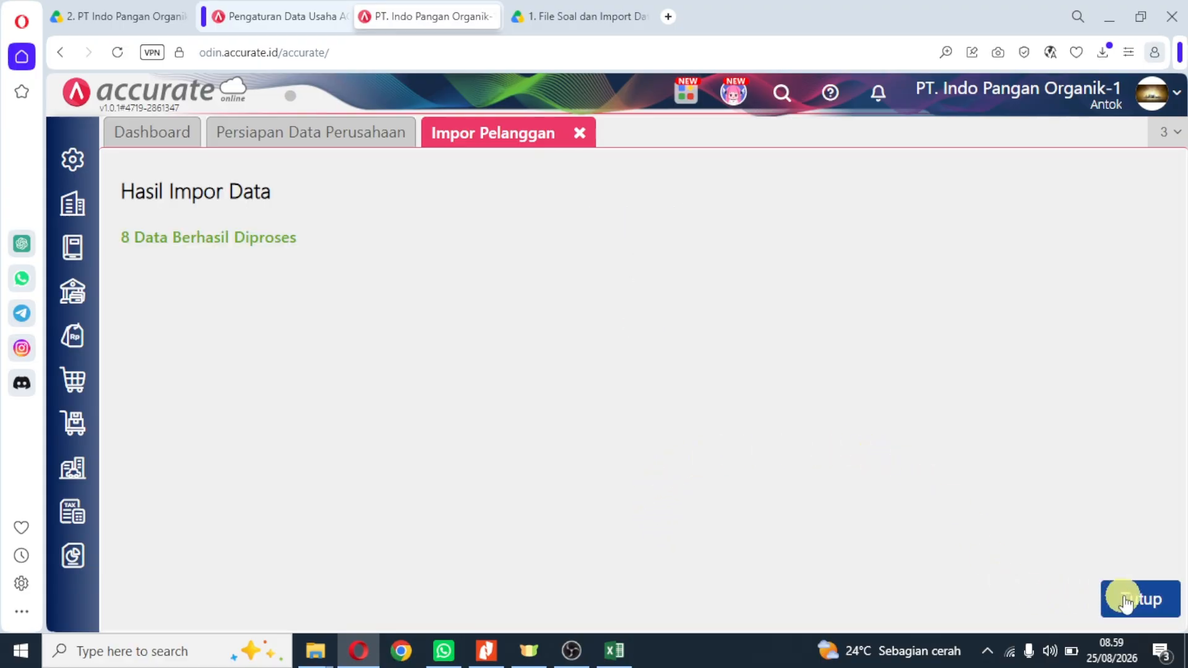
left_click(1125, 600)
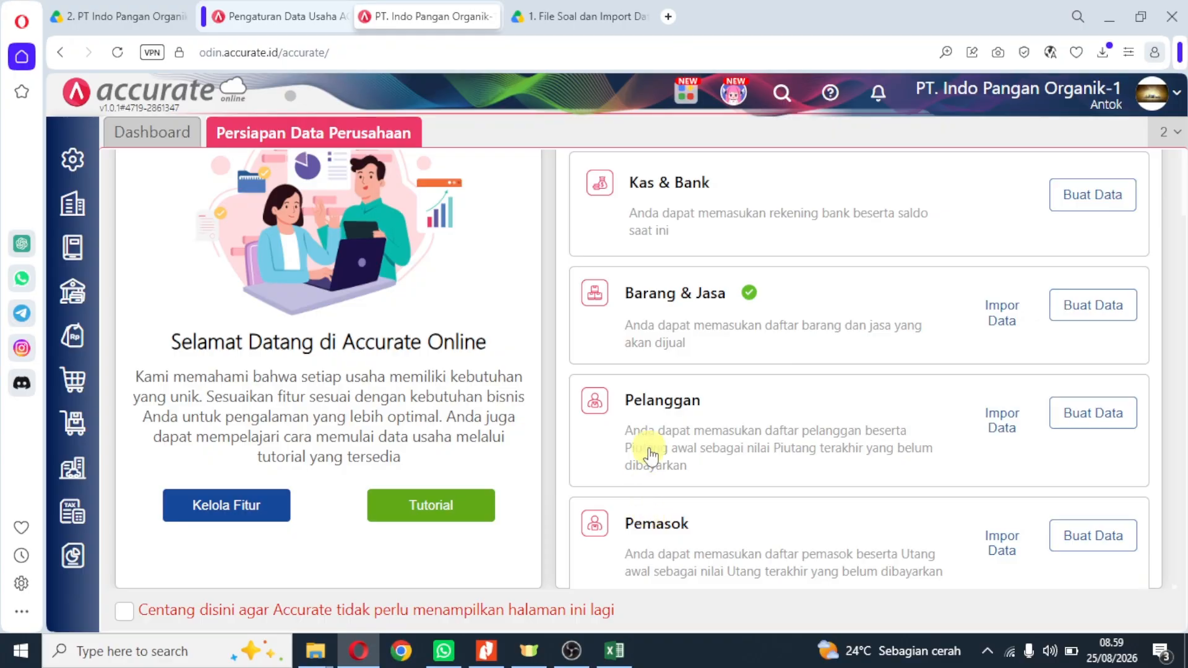
Return to the exercise PDF in Nitro Pro and read on to the IV. Daftar Pemasok section.
left_click(487, 651)
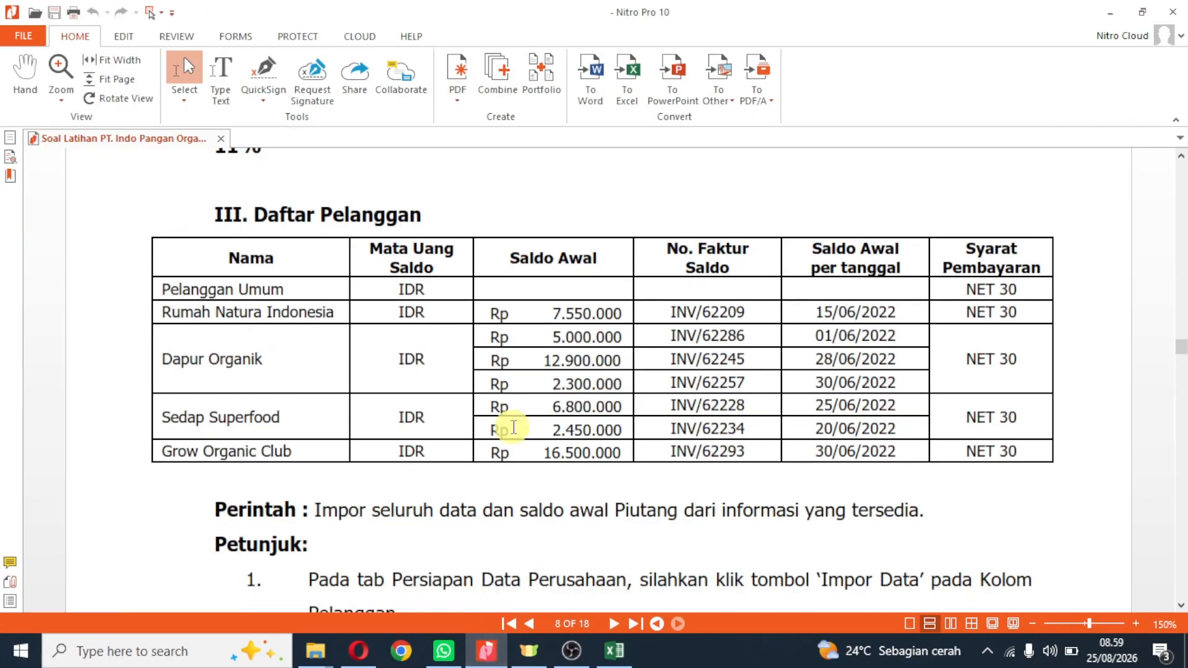
scroll(513, 427, "down", 12)
scroll(512, 427, "down", 2)
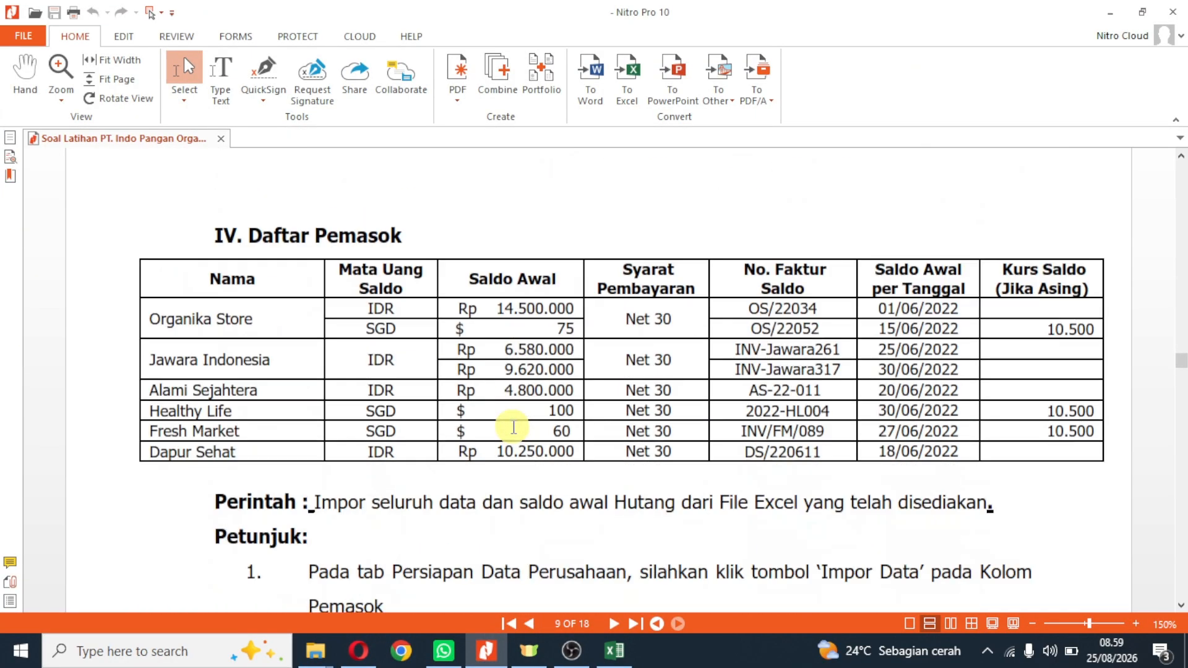
Switch from the exercise PDF to Accurate Online and upload 2.Daftar Pemasok.xls as the supplier (Pemasok) import file.
scroll(513, 426, "down", 1)
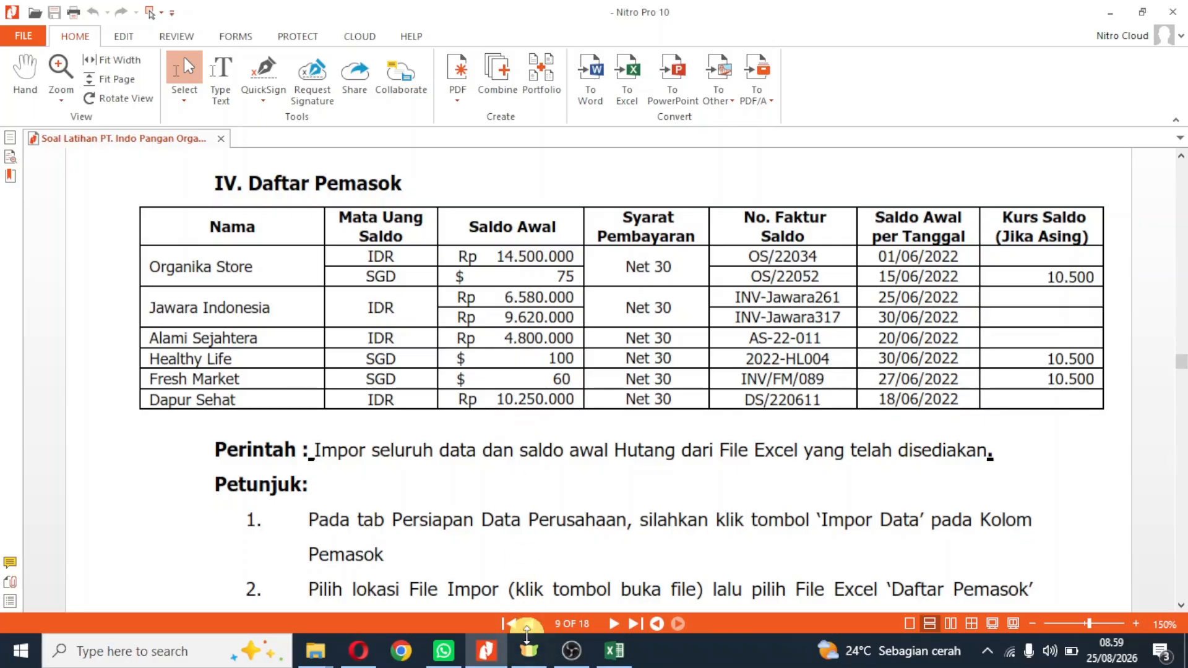
left_click(486, 651)
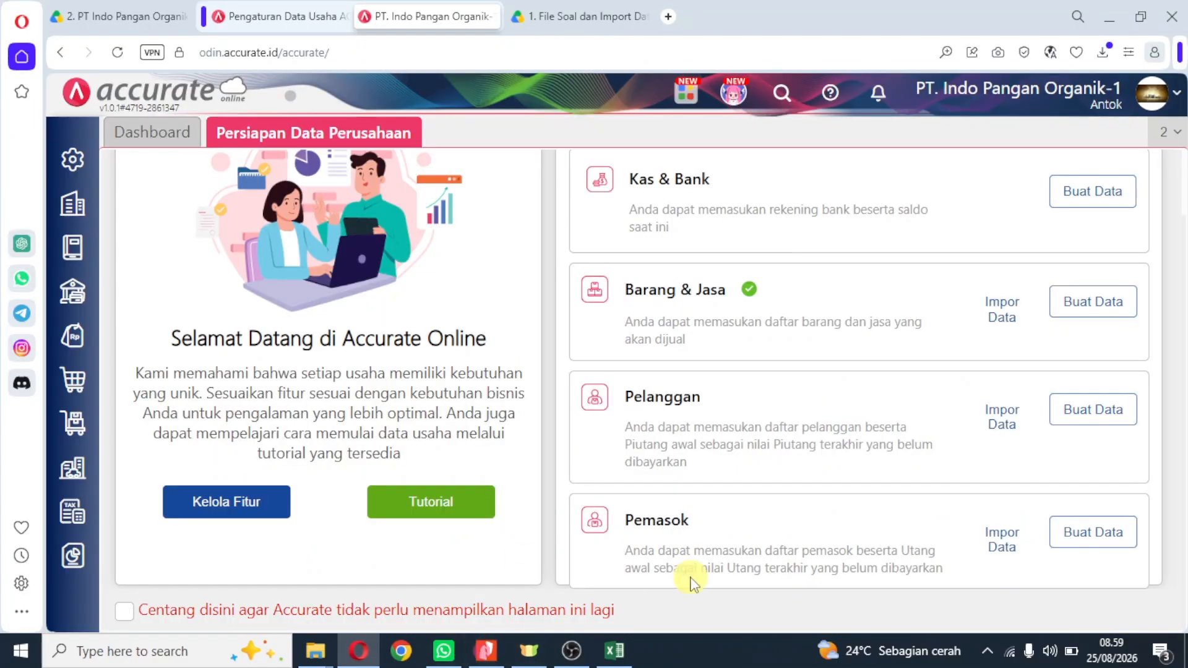
left_click(1003, 538)
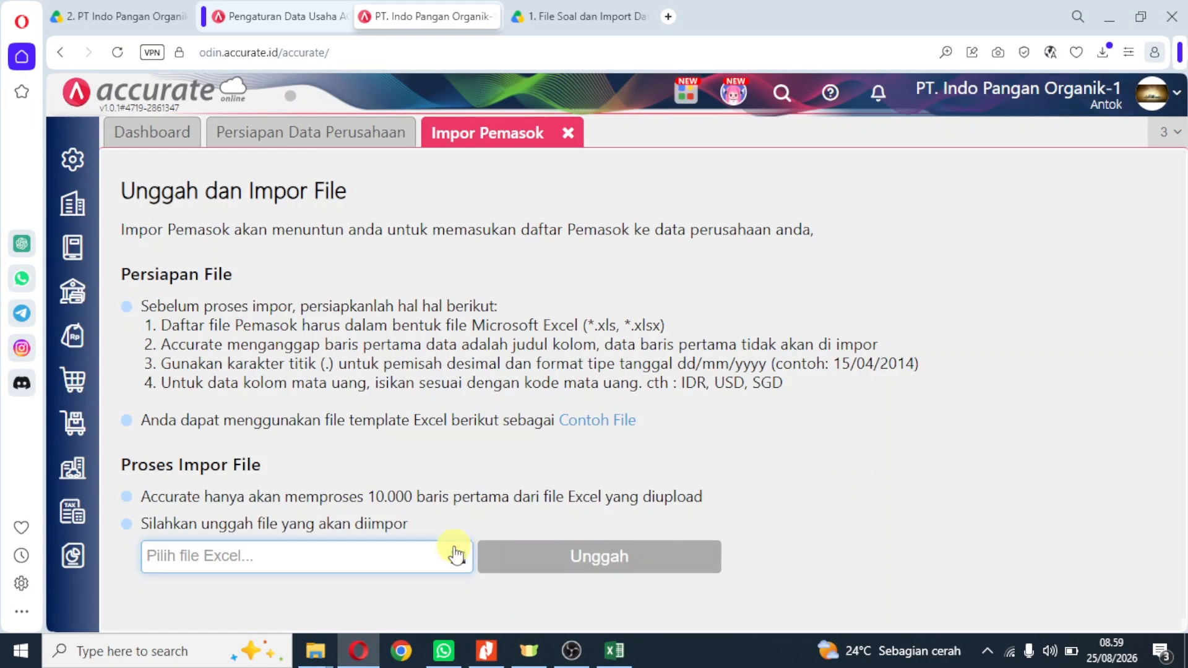
left_click(455, 556)
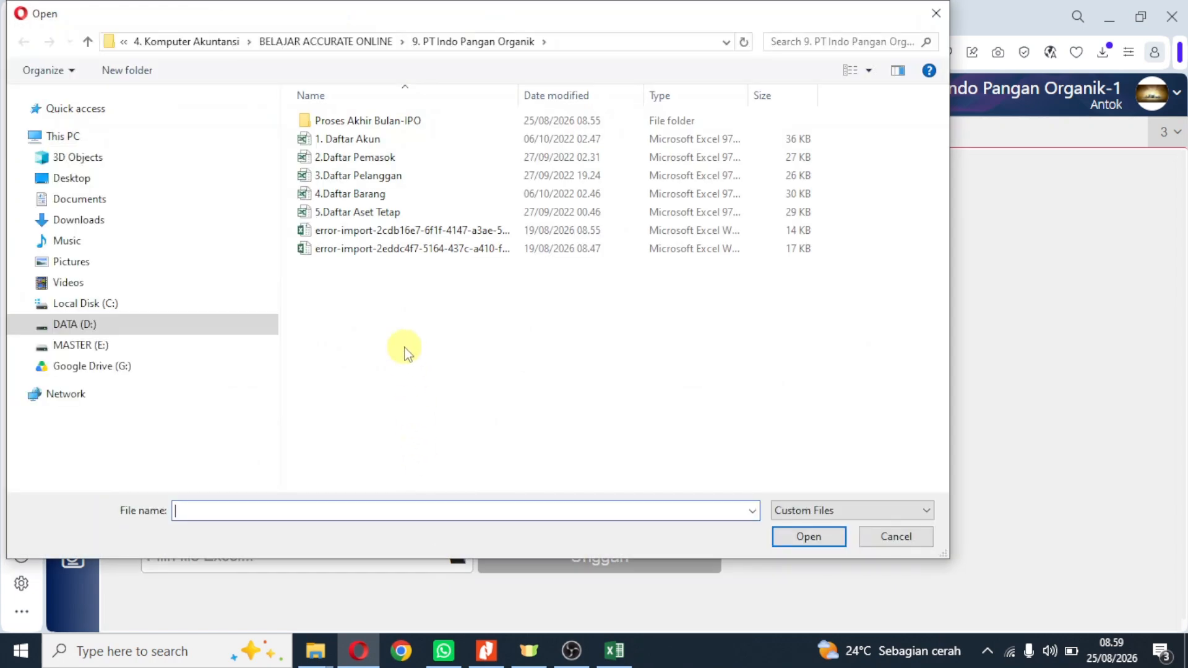
double_click(351, 157)
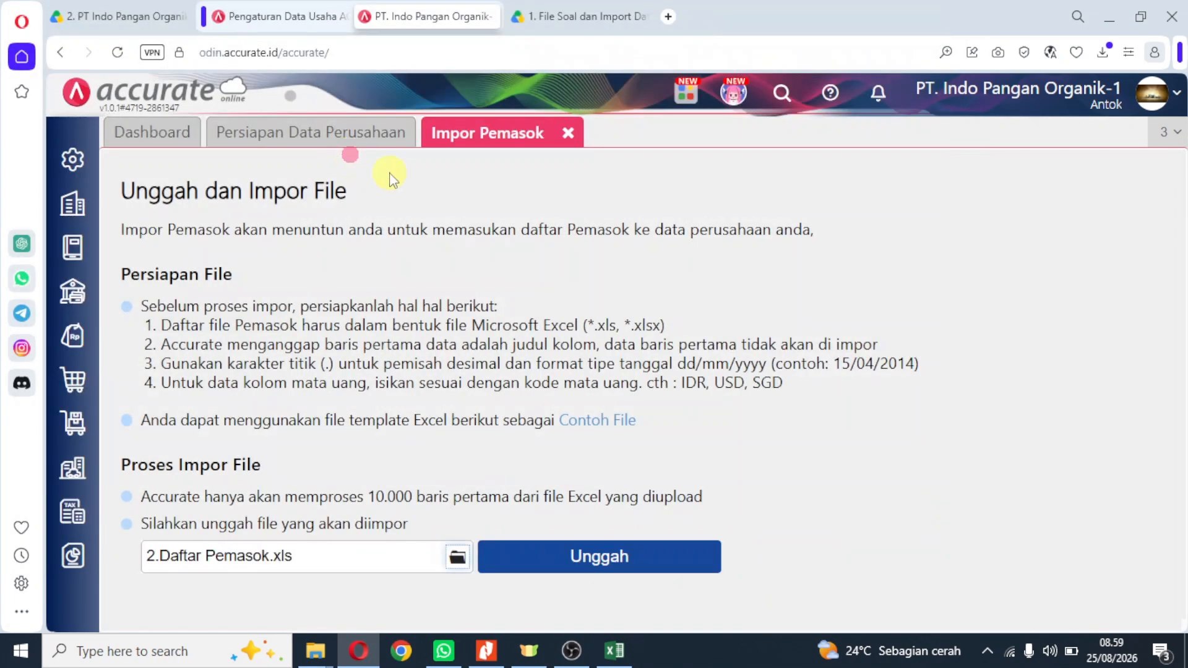
left_click(627, 554)
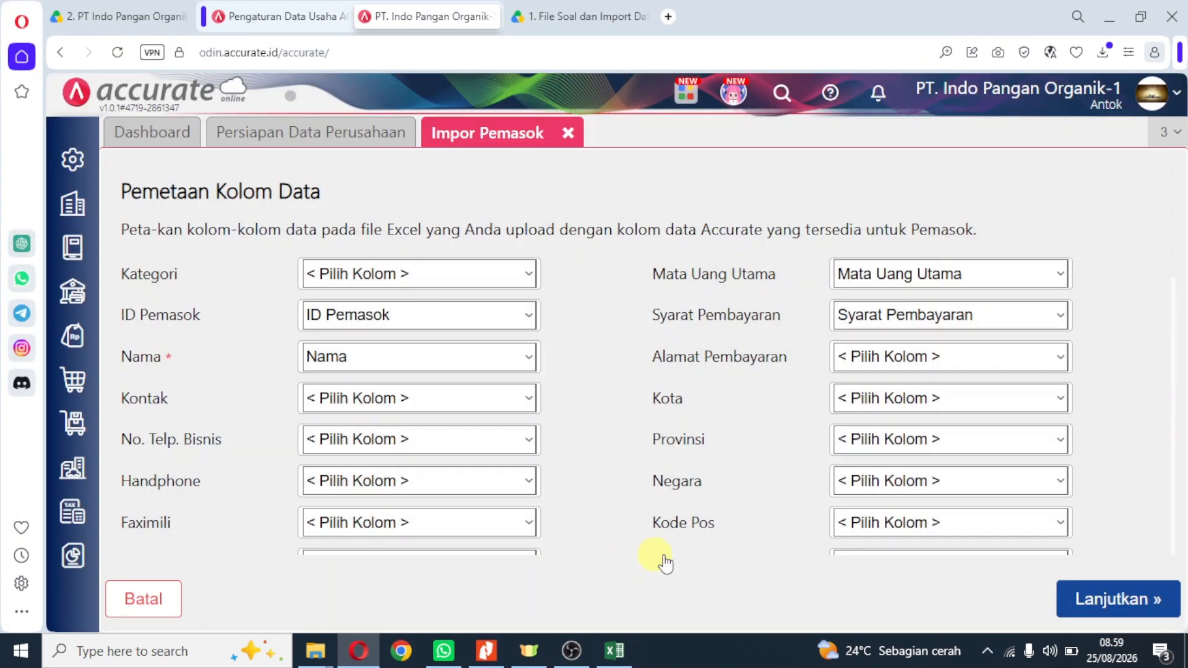
Accept the column mapping, enable updating existing data with added opening balances, and complete the supplier import.
left_click(1125, 603)
left_click(130, 235)
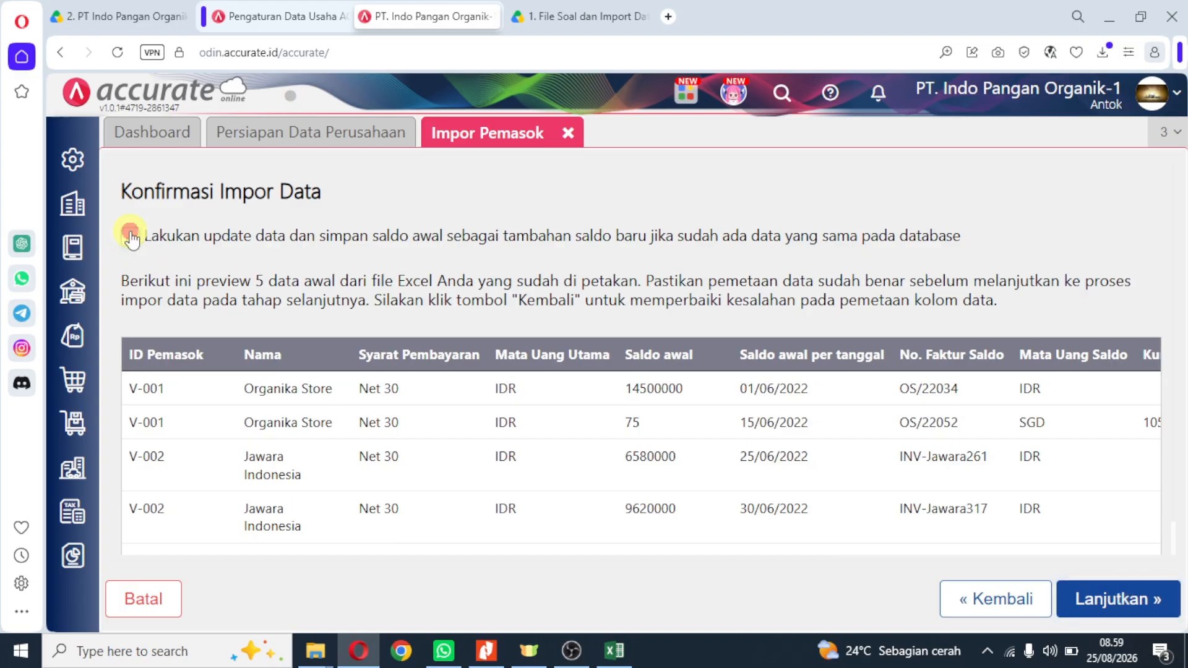
left_click(1101, 603)
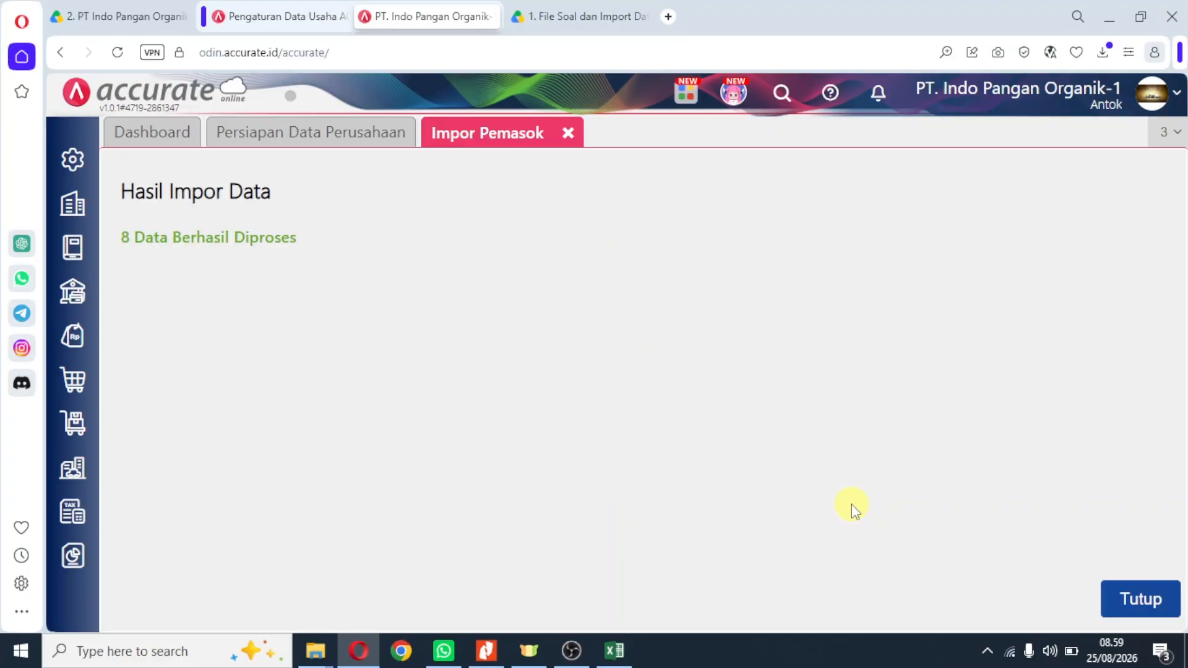
left_click(1134, 597)
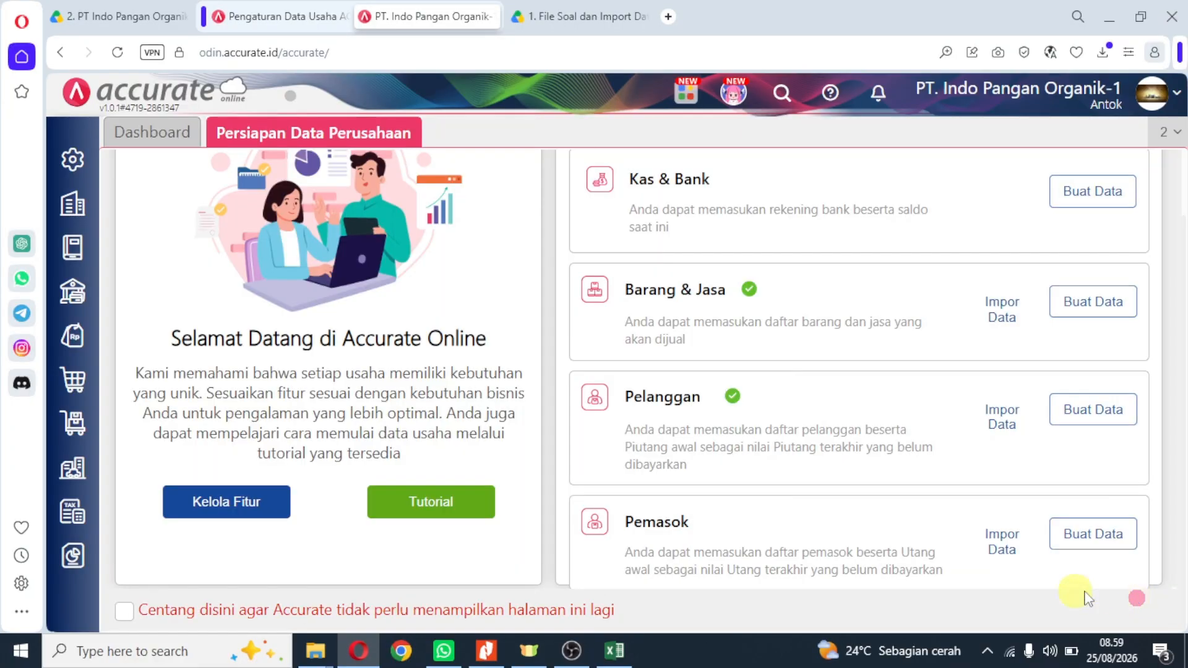
Consult the Kategori Aset Tetap section of the exercise PDF and open a new Kategori Aset record in Accurate Online.
left_click(486, 651)
scroll(512, 474, "down", 5)
scroll(513, 464, "down", 3)
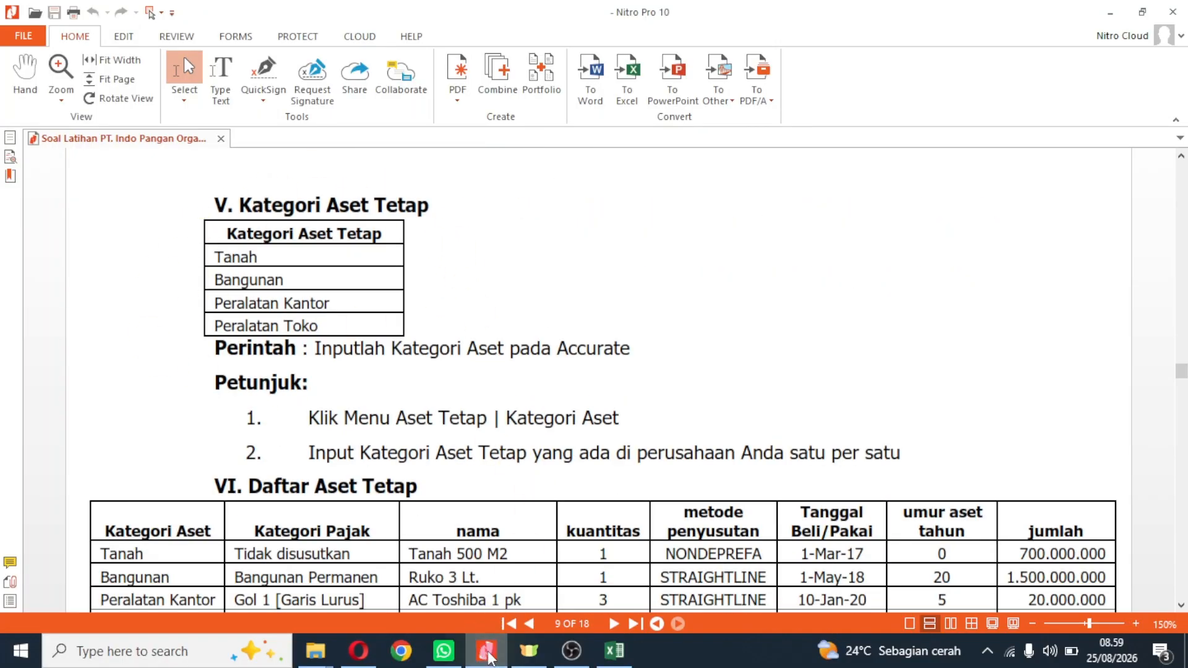
left_click(486, 650)
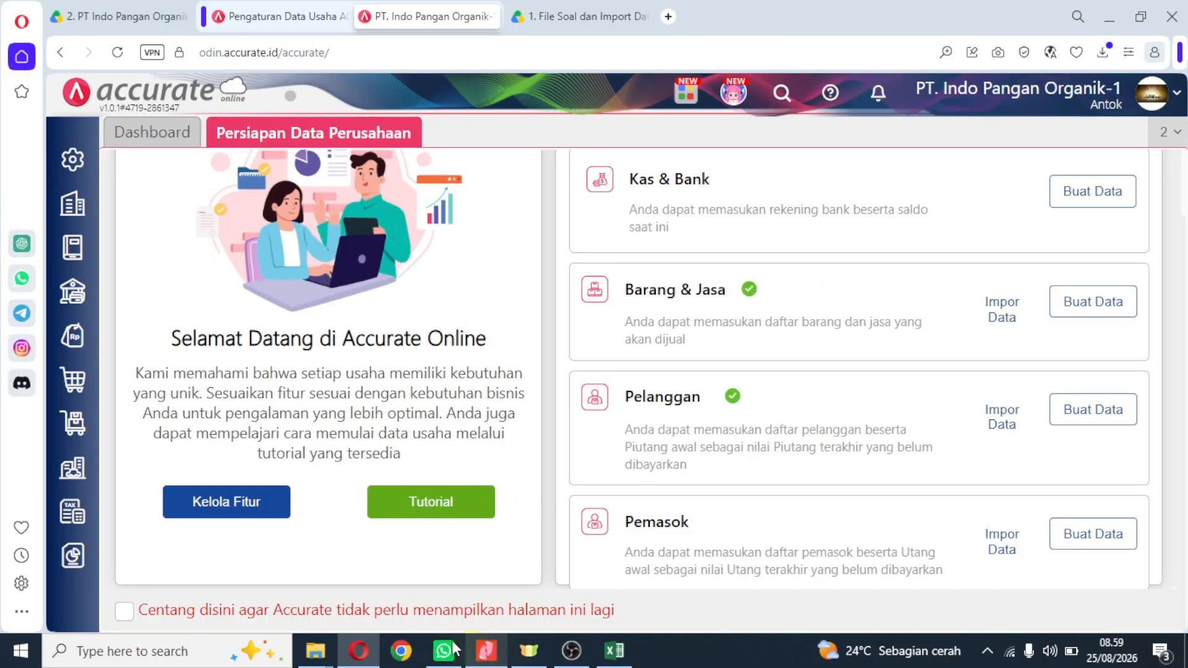
left_click(74, 472)
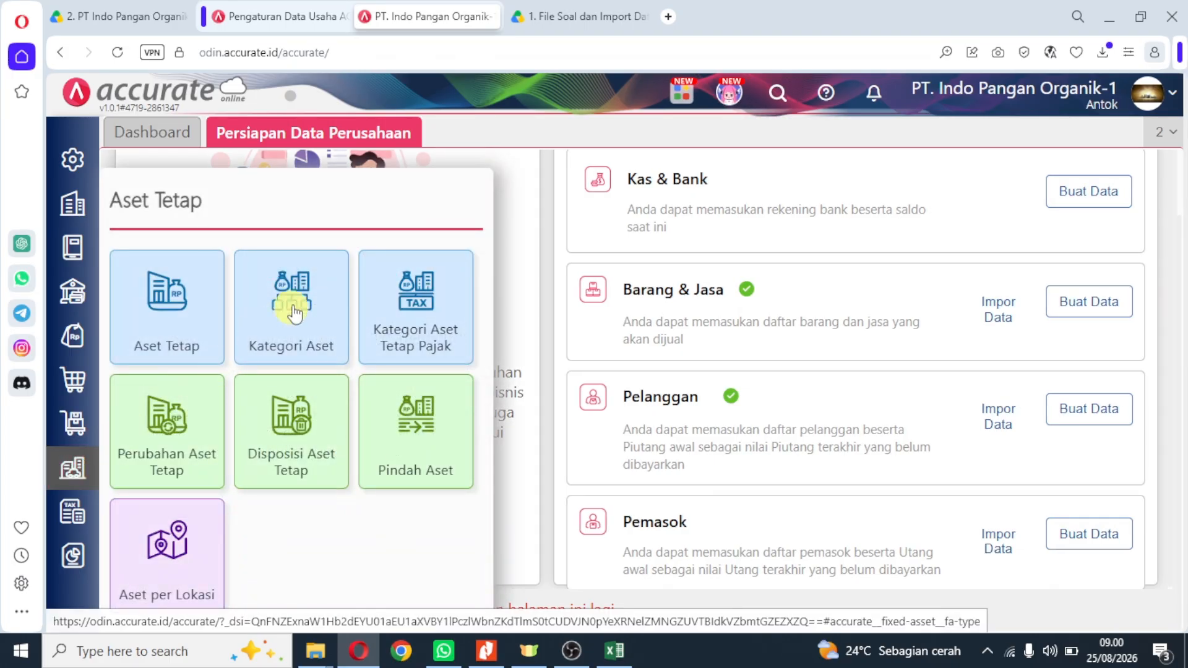
left_click(296, 307)
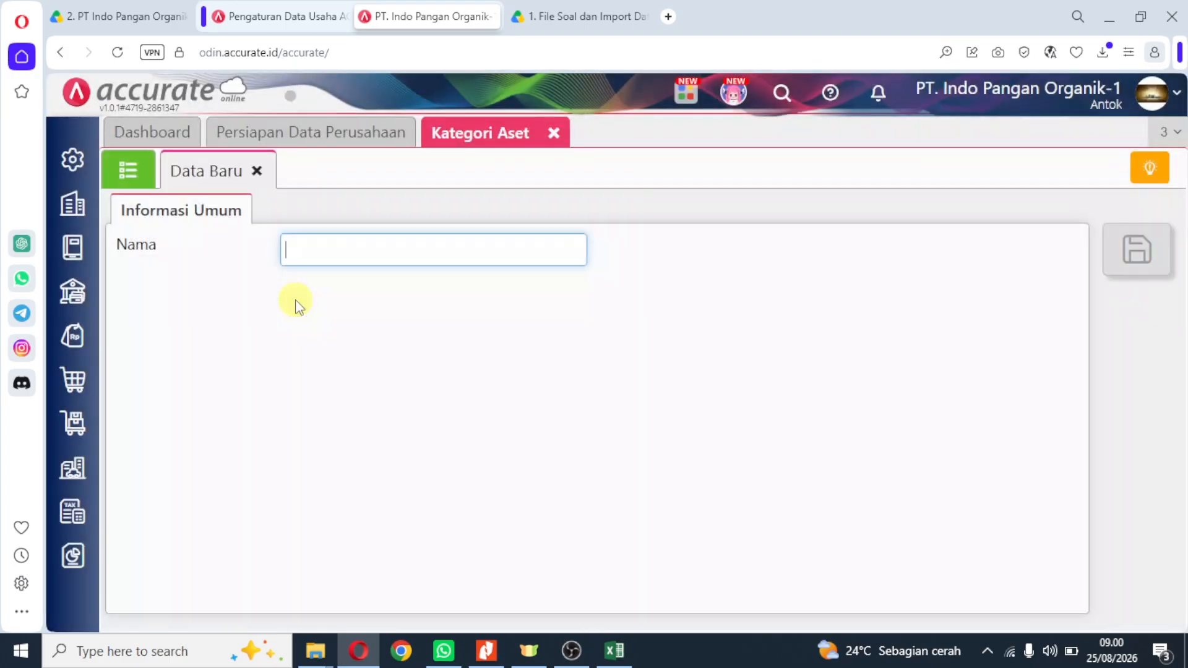
left_click(125, 185)
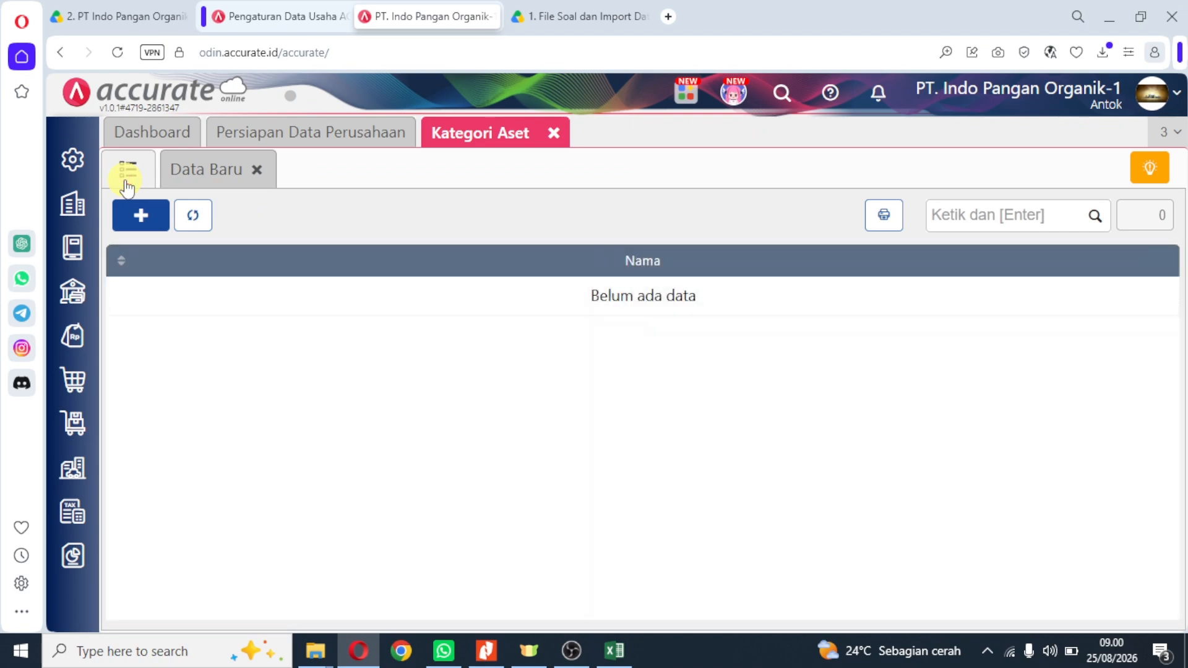
left_click(194, 174)
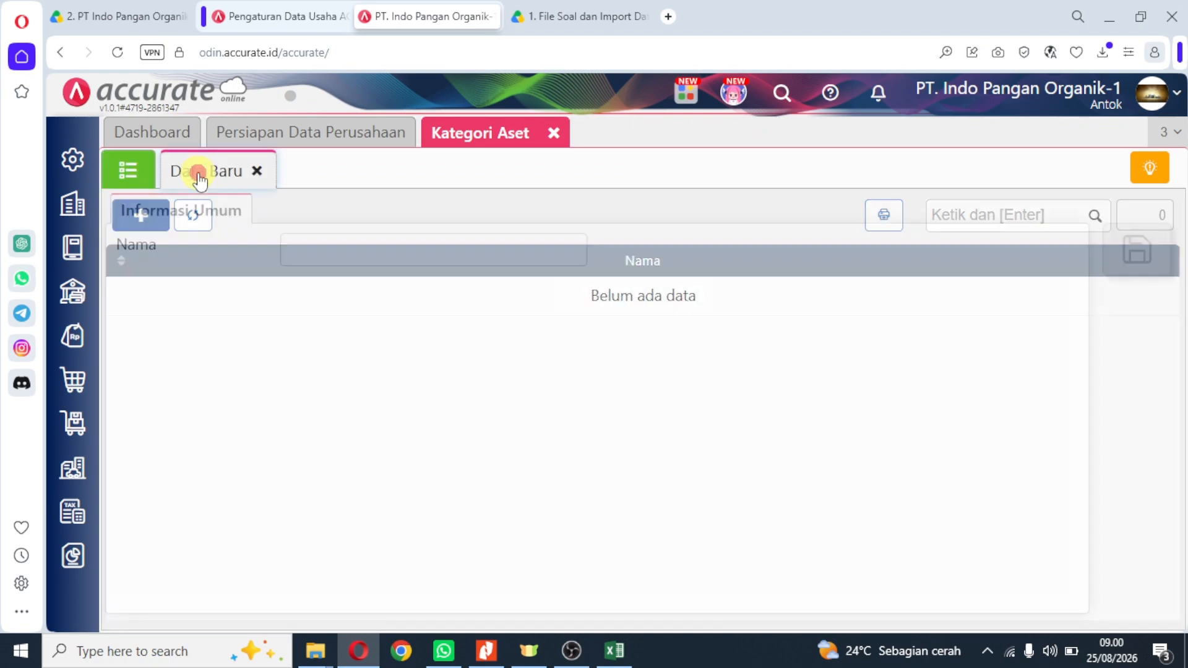
Check the category names in the exercise PDF and save a fixed asset category named Tanah in Accurate Online.
left_click(486, 651)
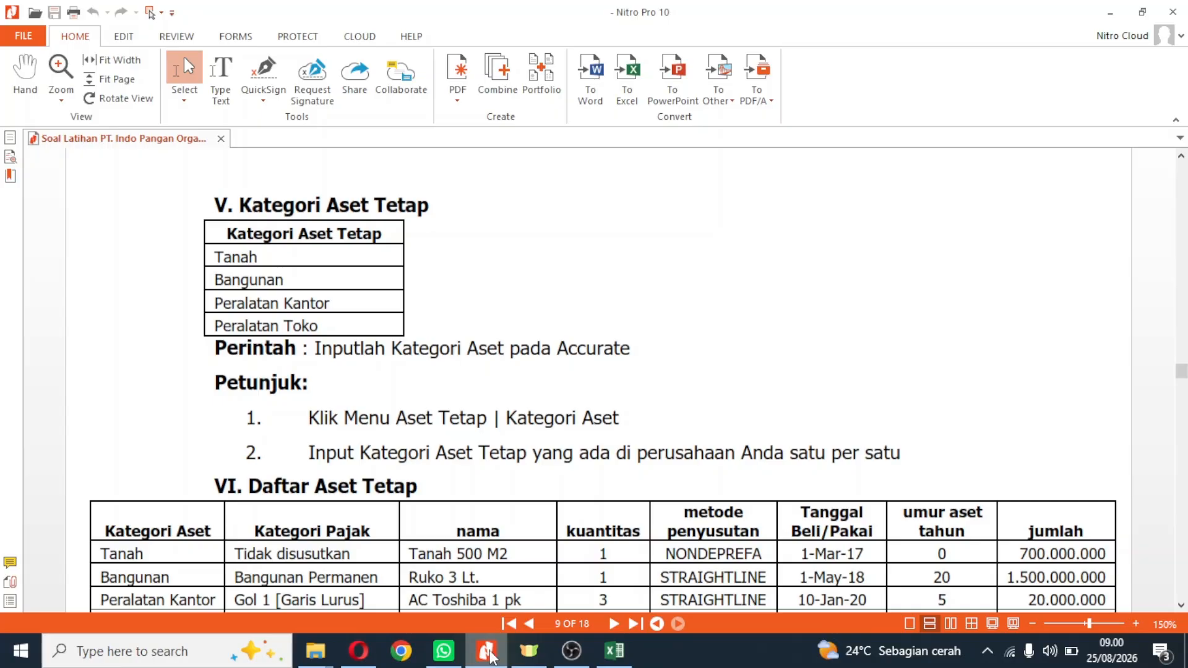
left_click(489, 652)
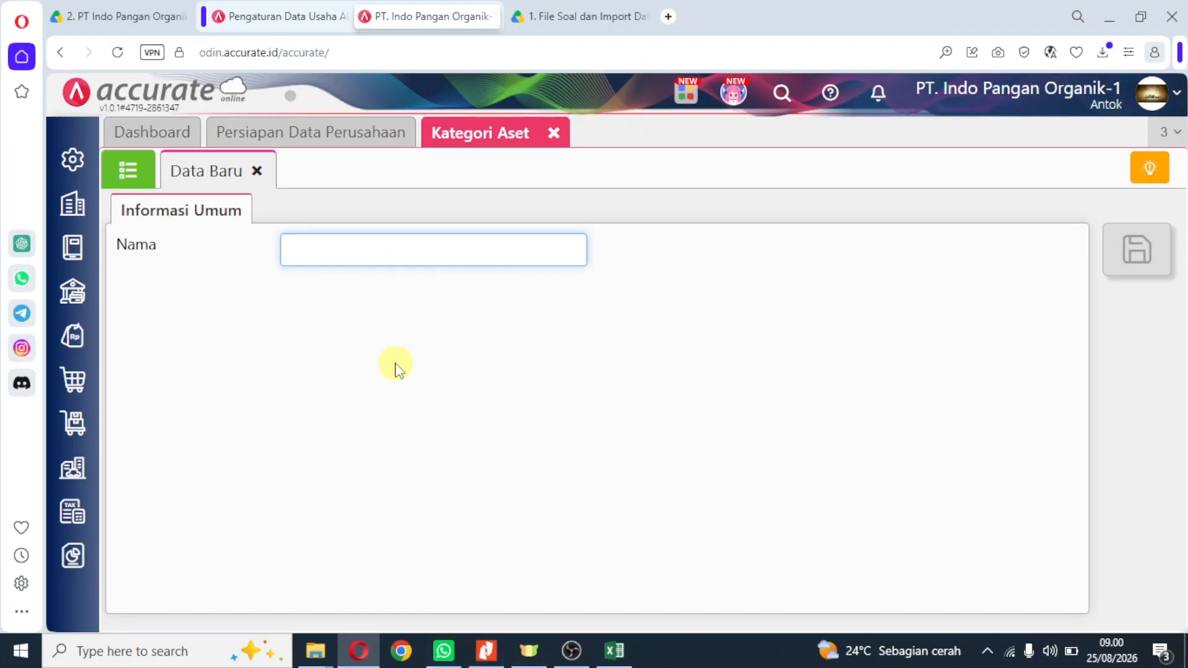
type("Tanah")
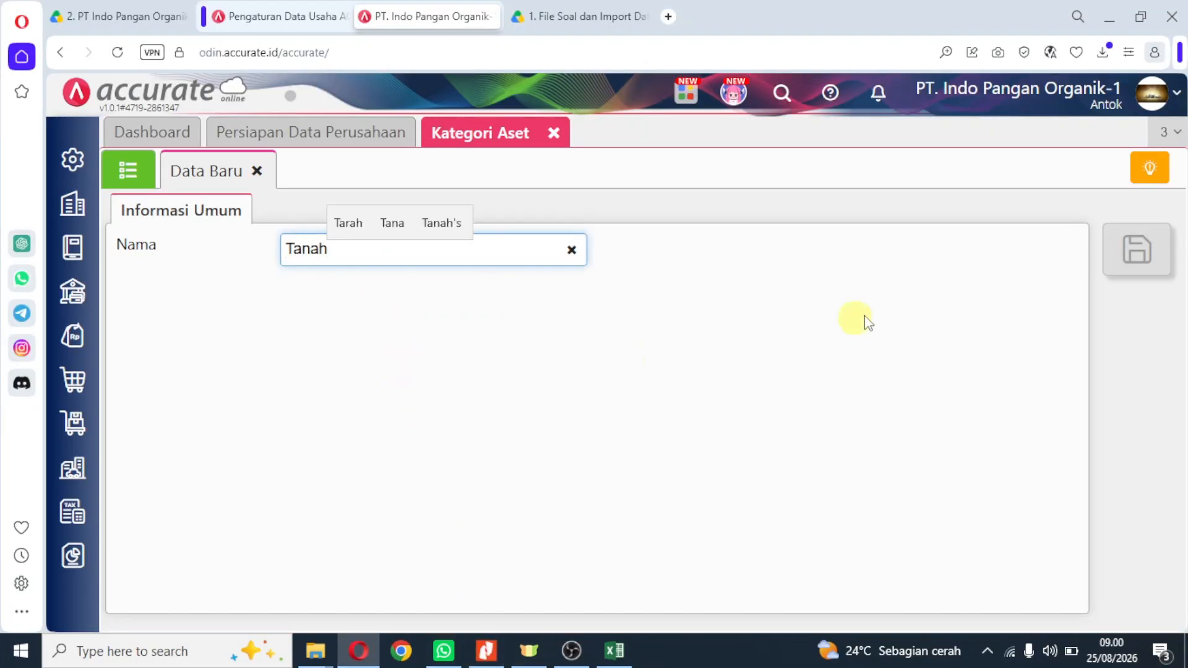
left_click(1136, 250)
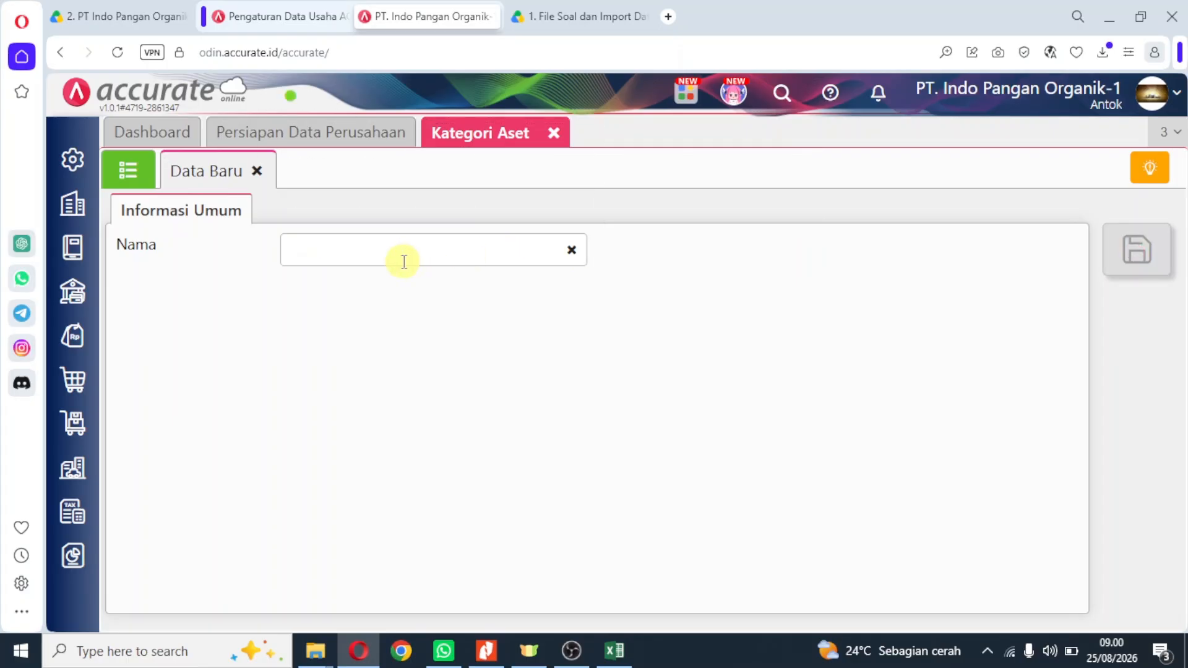
Create and save a fixed asset category named Bangunan.
left_click(403, 261)
type("B")
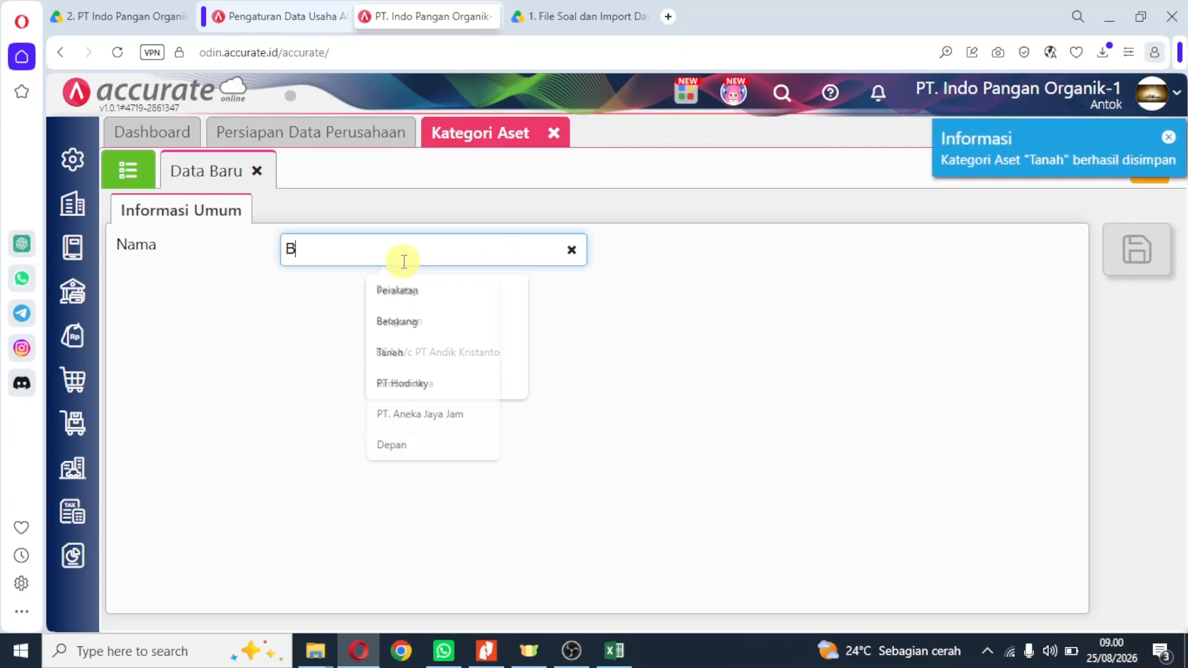
type("angunan")
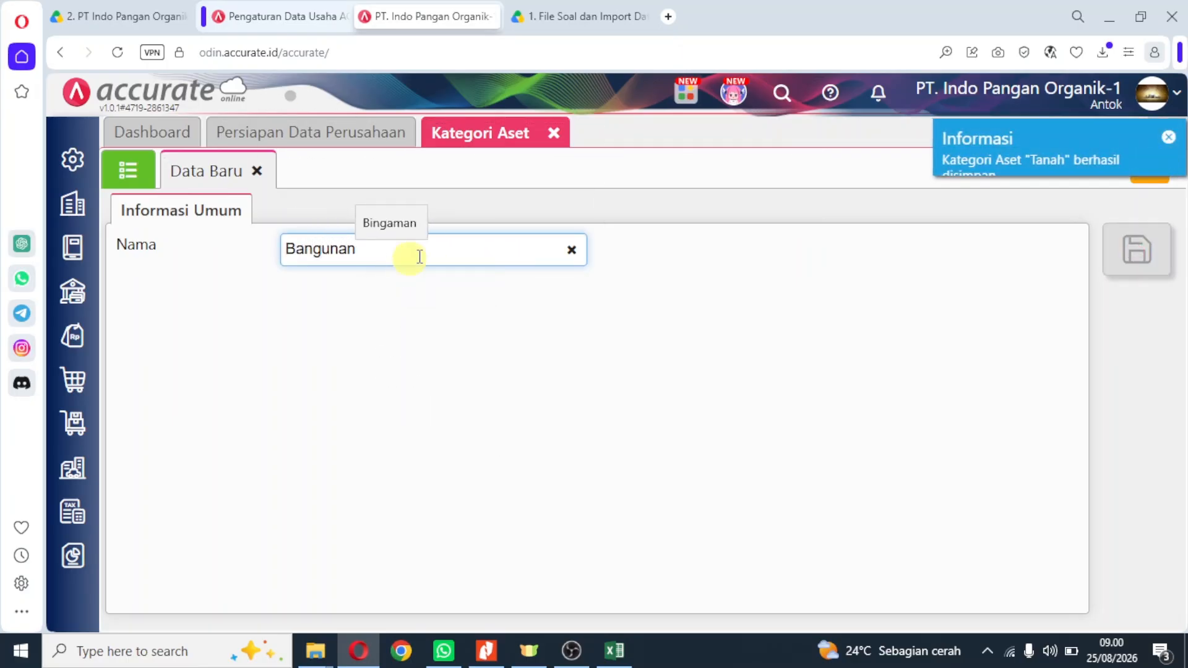
left_click(1029, 286)
left_click(1131, 259)
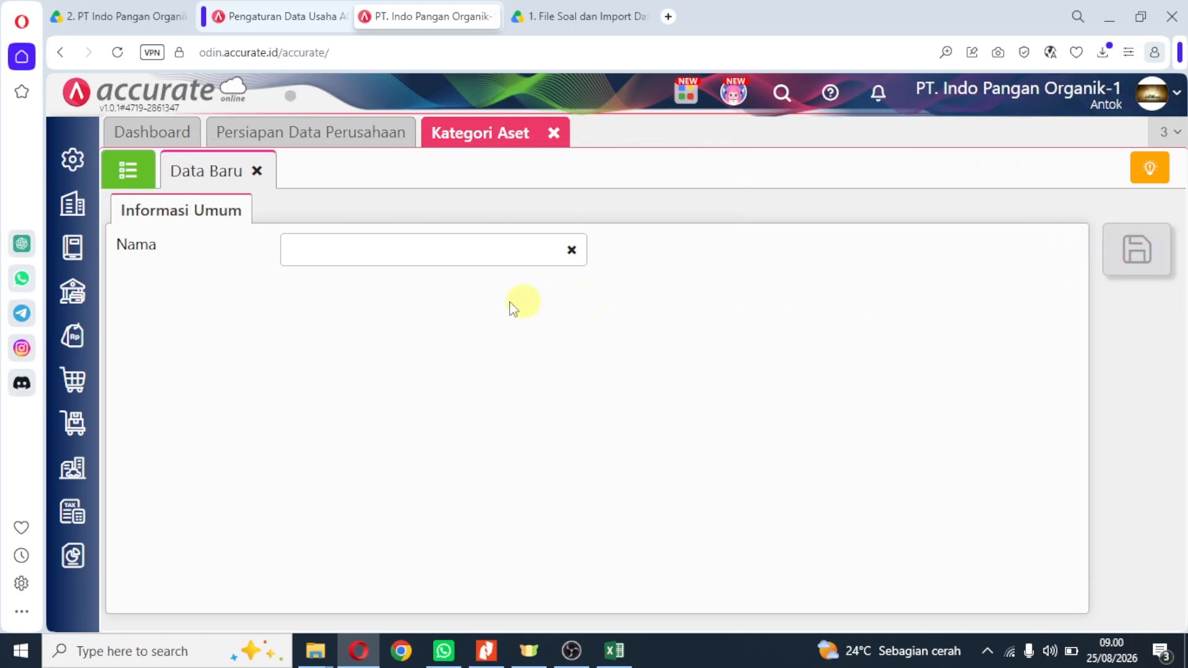
Check the exercise PDF for the next category and save it in Accurate Online as Peralatan Kantor.
left_click(394, 249)
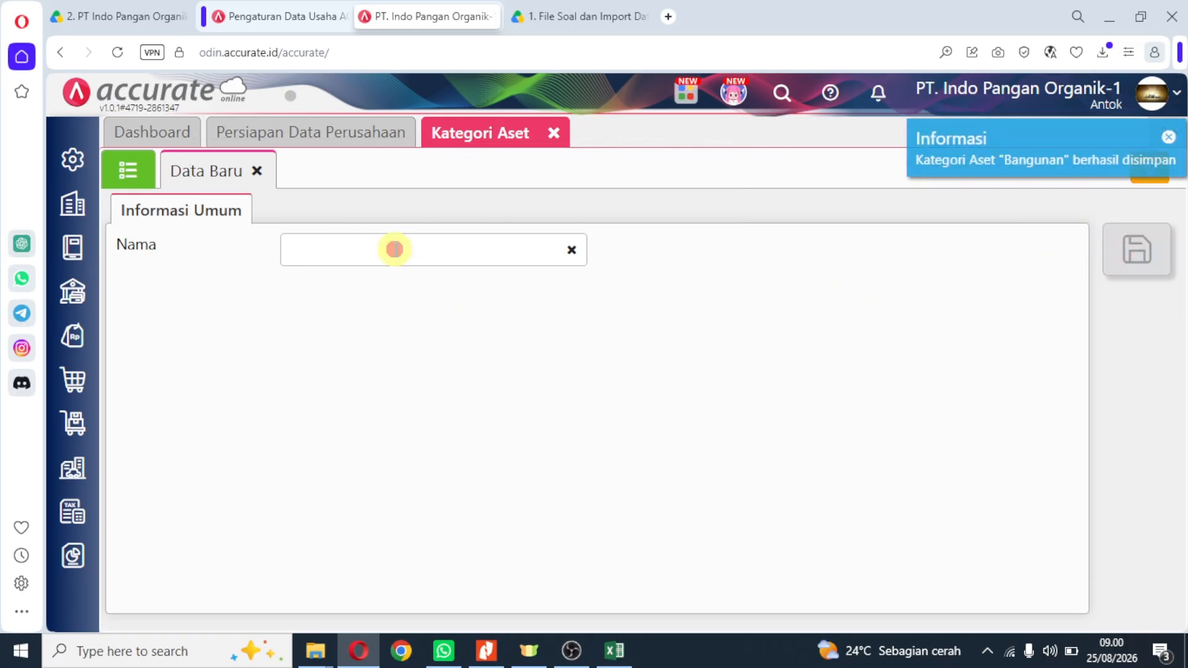
left_click(493, 659)
left_click(494, 660)
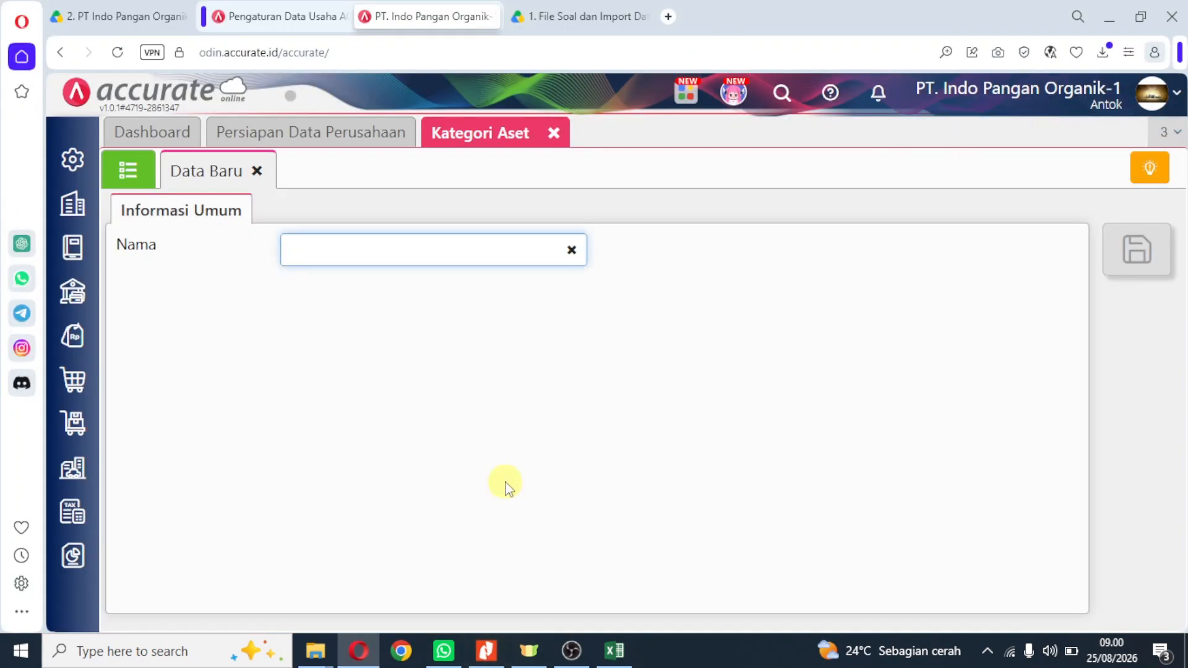
type("Perala")
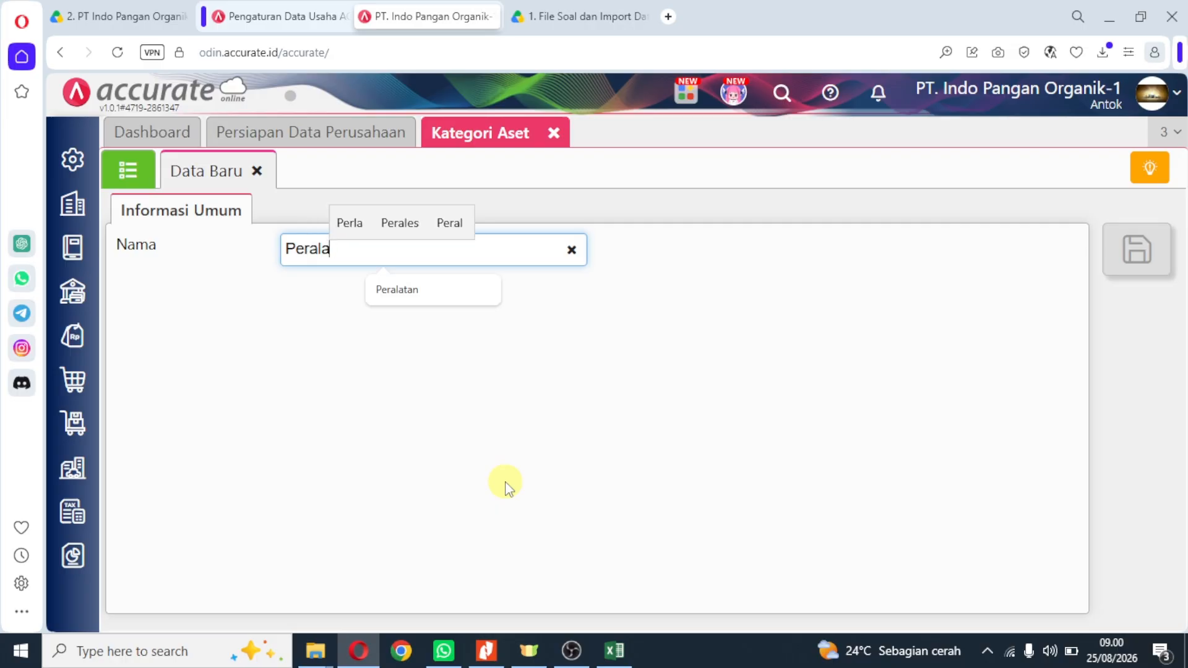
type("tan Kant")
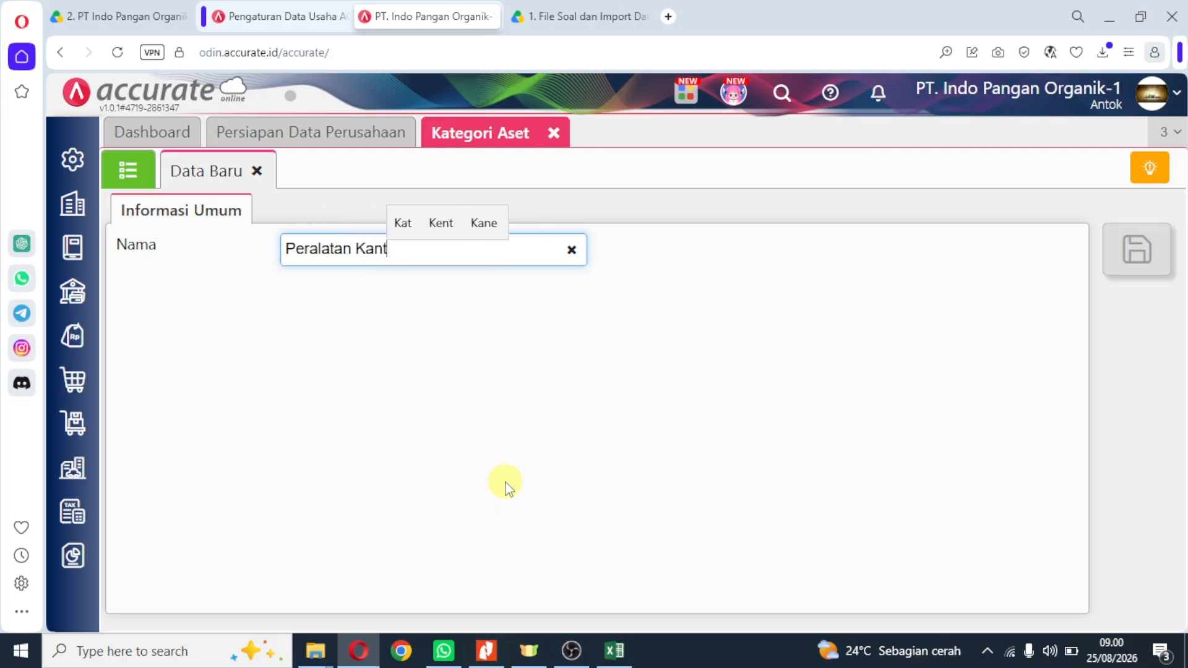
type("or")
left_click(505, 482)
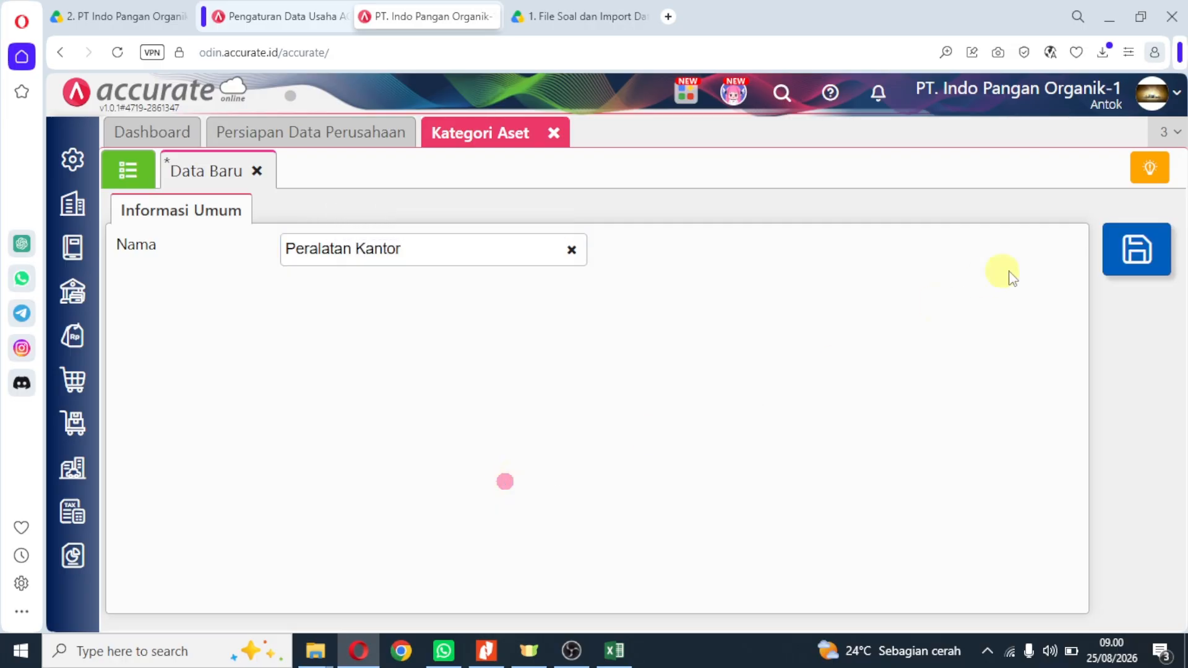
left_click(1126, 252)
Create and save a fixed asset category named Peralatan Toko.
left_click(411, 247)
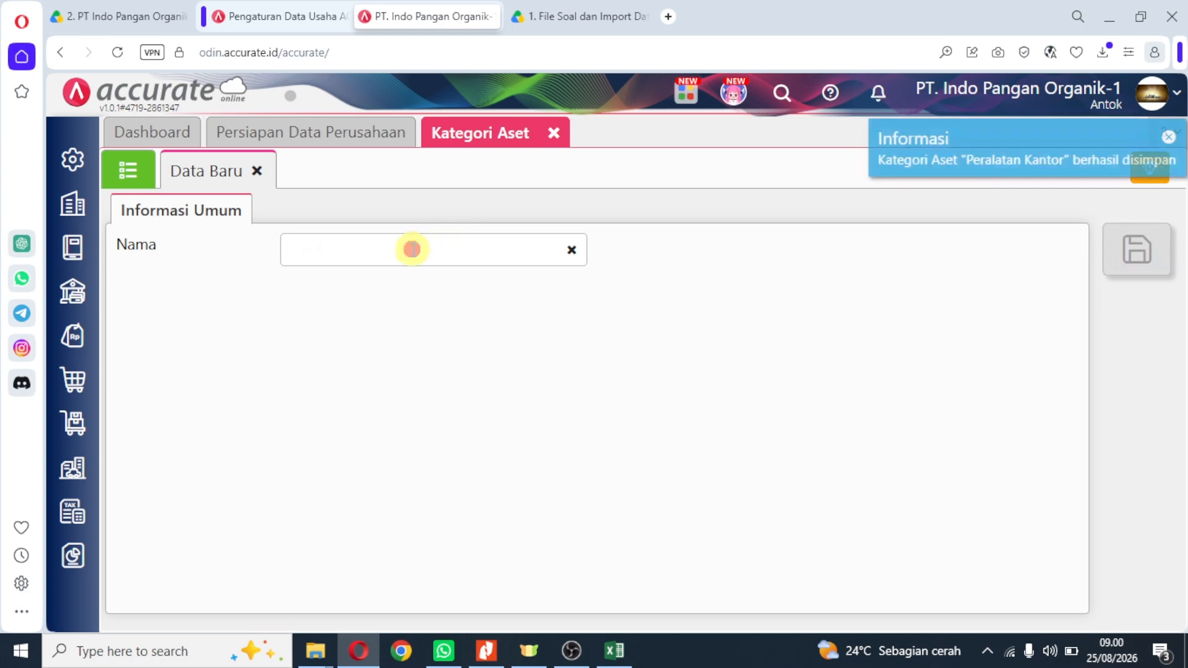
type("Perlatan")
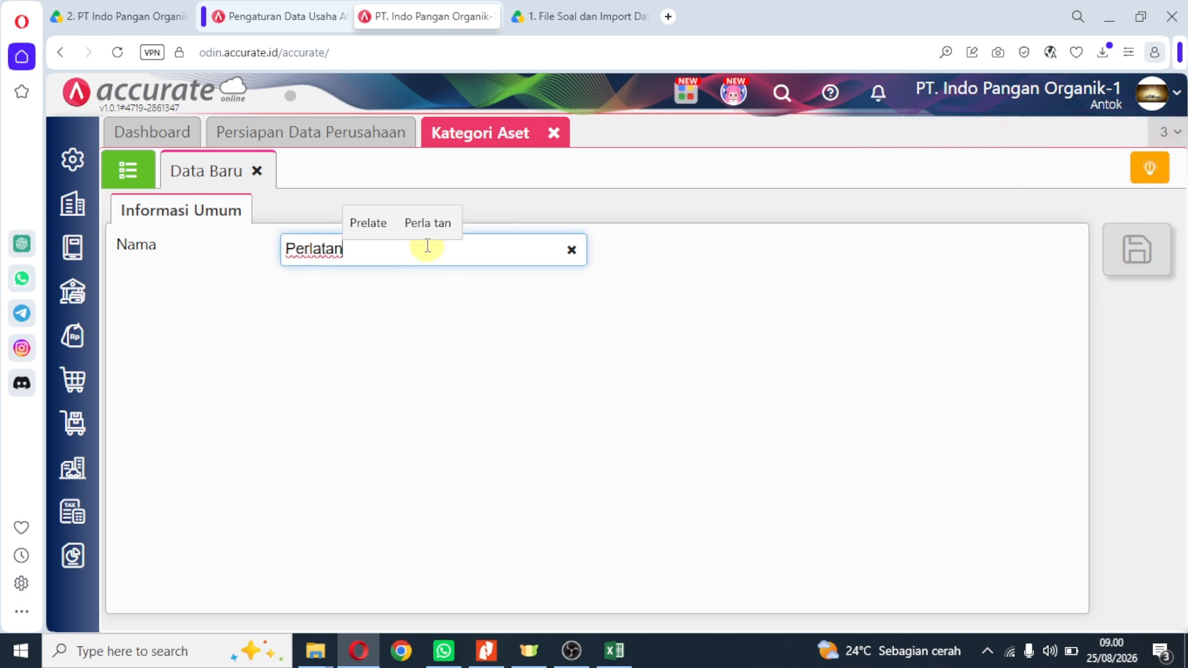
type("a")
left_click(404, 248)
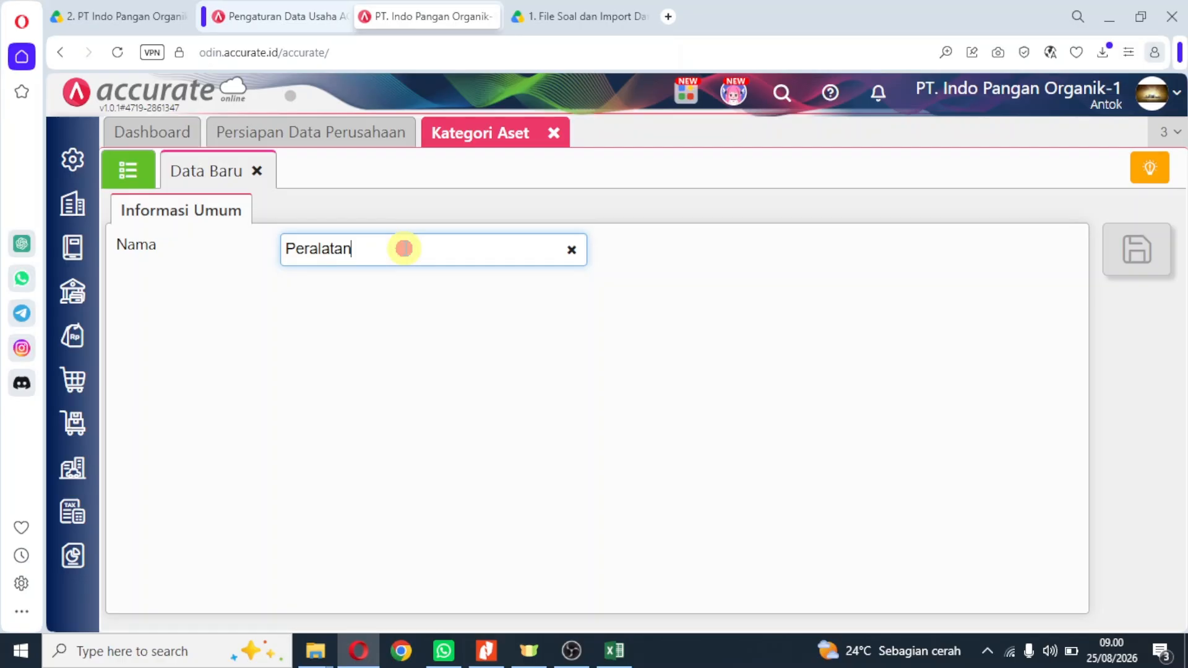
type("Toko")
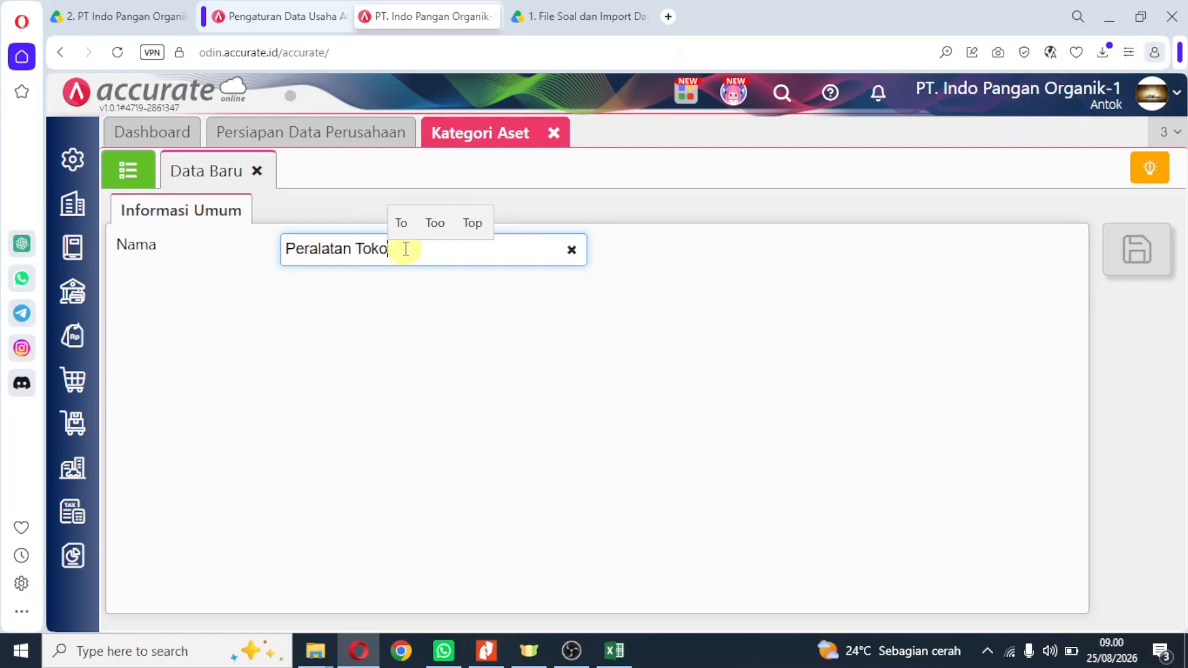
left_click(1135, 249)
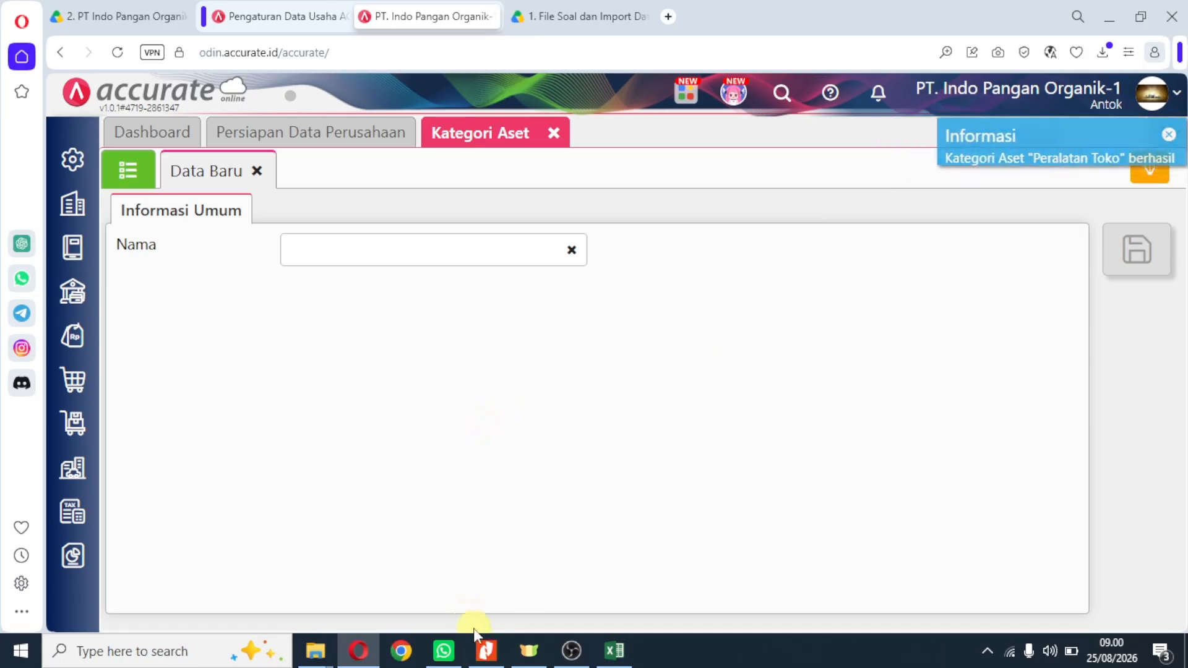
Read the Daftar Aset Tetap table in the exercise PDF and review the saved asset category list in Accurate Online.
left_click(487, 651)
scroll(436, 352, "down", 3)
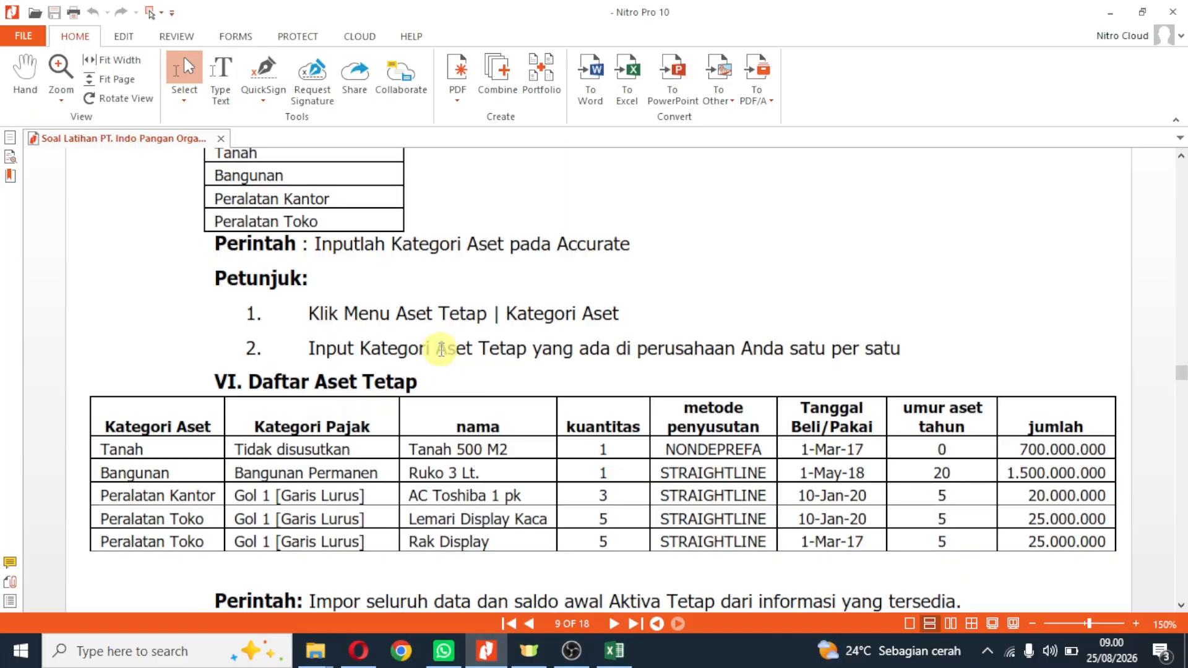
left_click(487, 650)
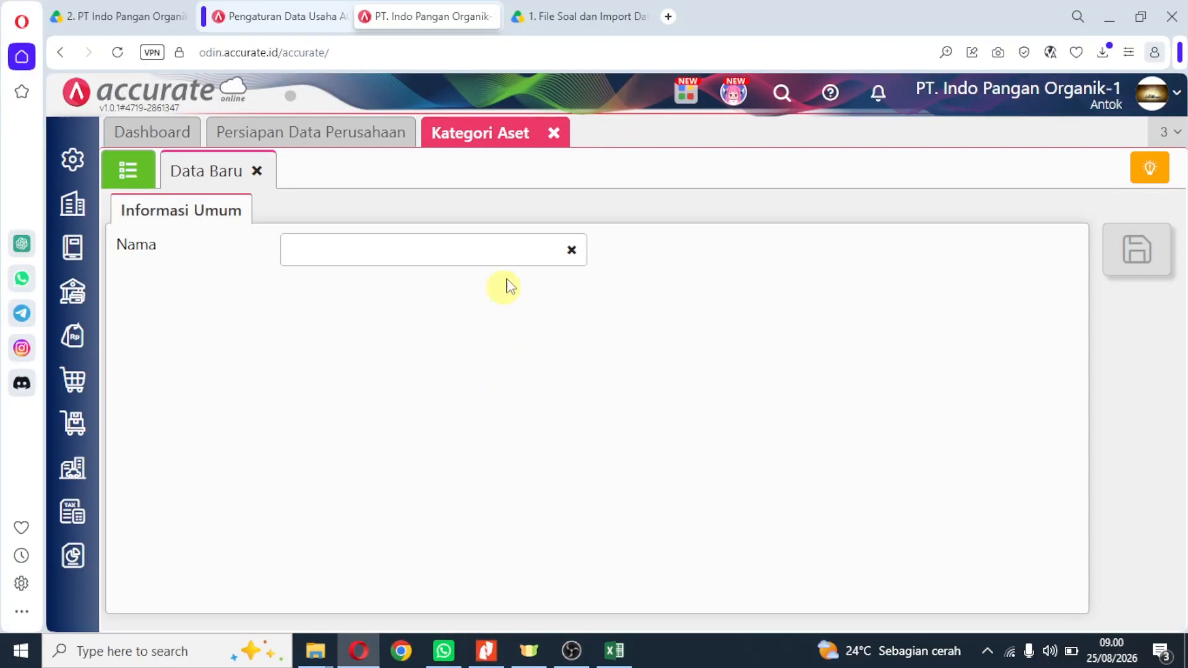
left_click(128, 169)
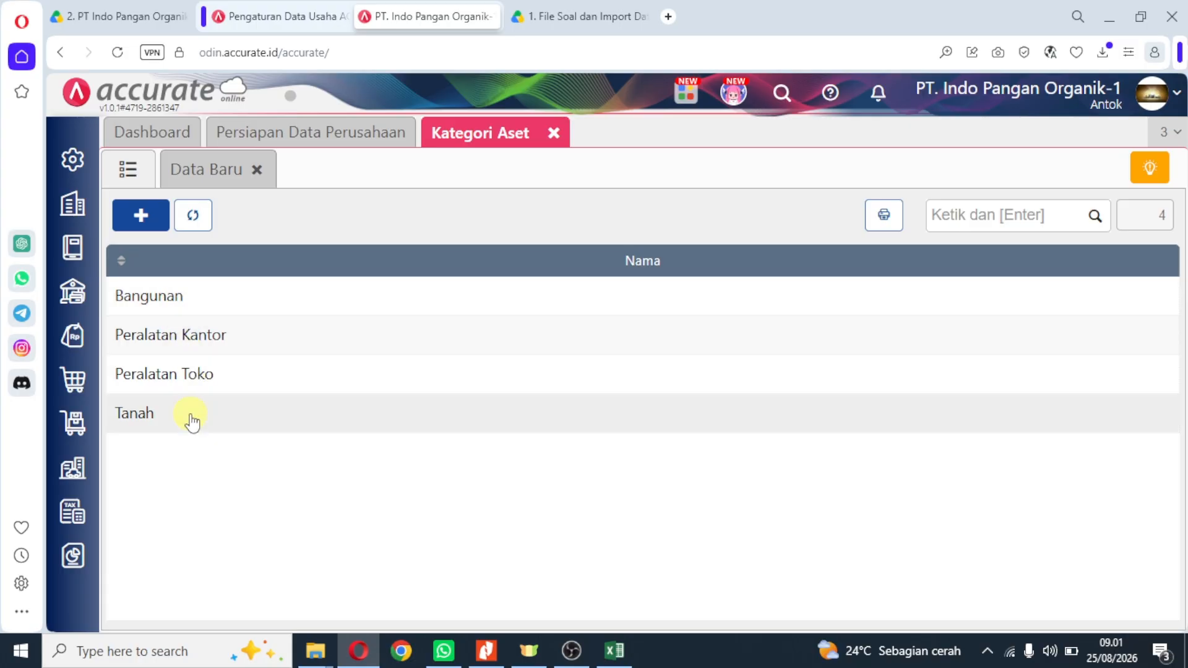
Close the asset category list, open the fixed asset (Aset Tetap) list and start an import from Excel.
left_click(555, 135)
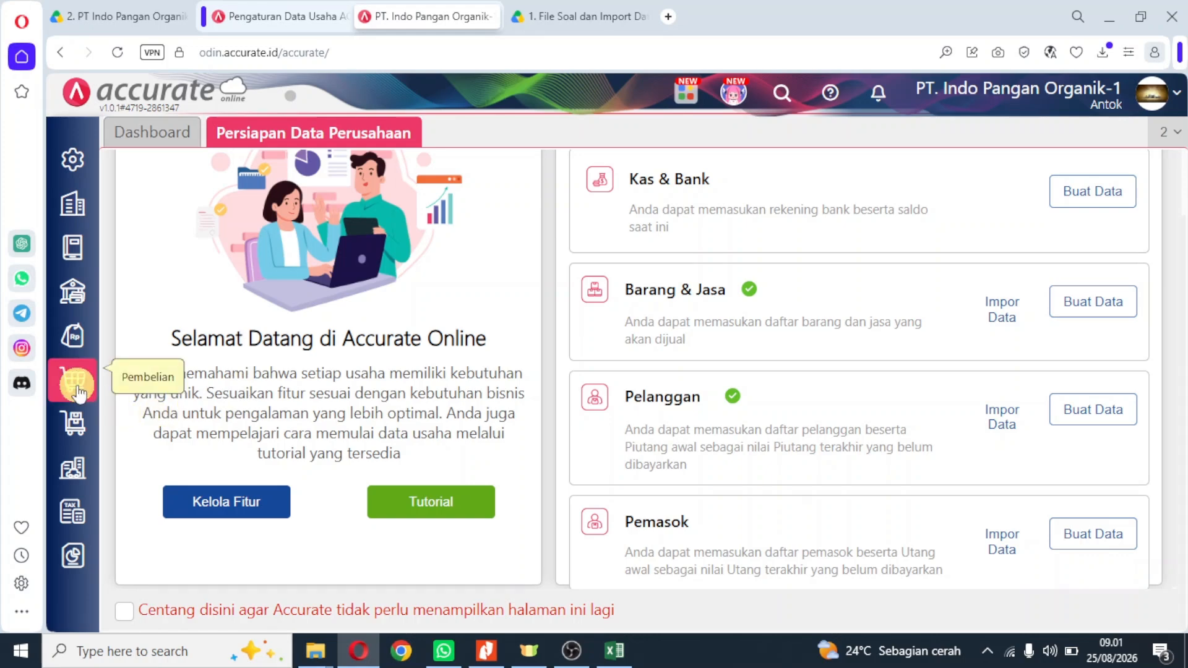
left_click(83, 473)
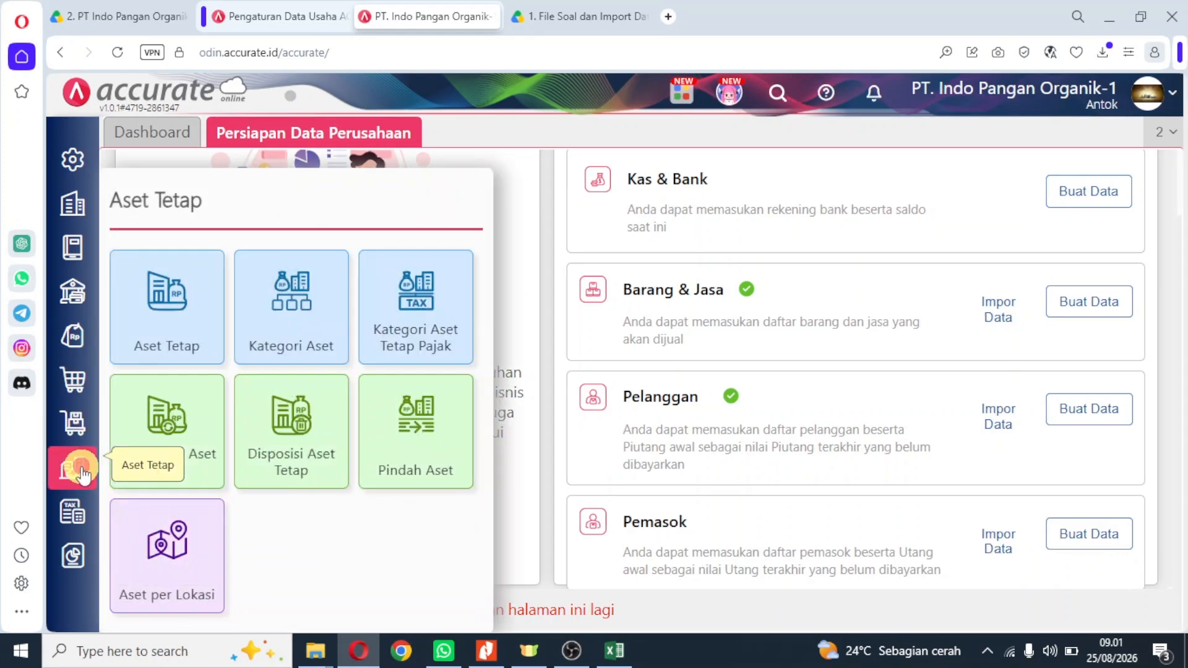
left_click(169, 302)
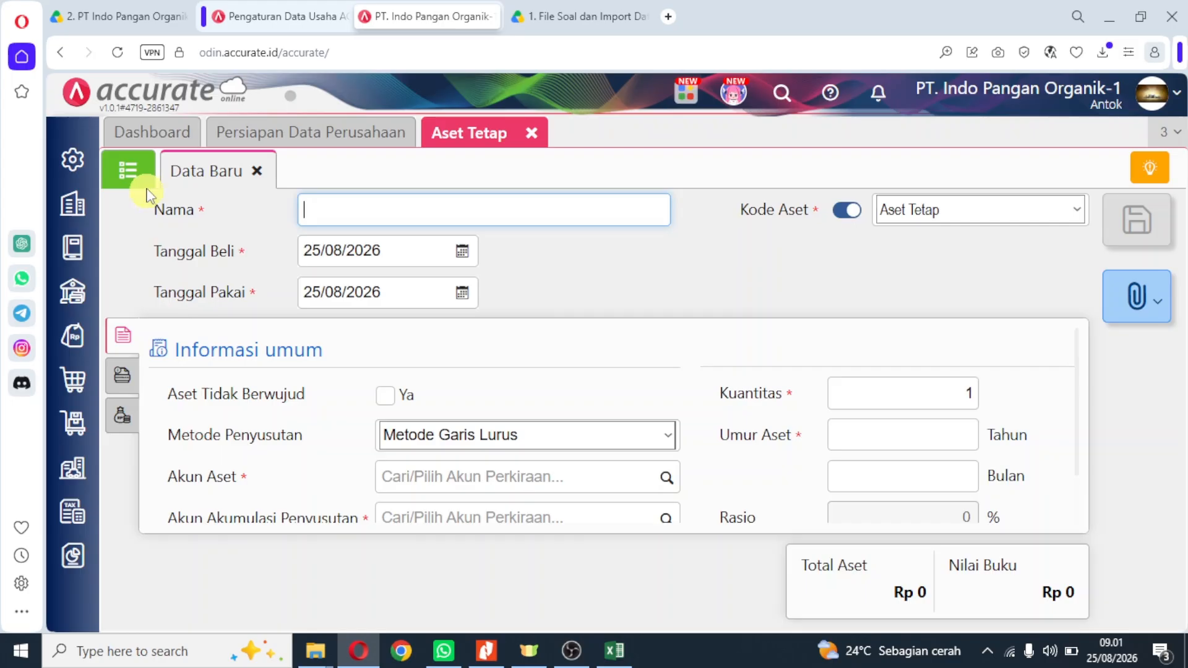
left_click(132, 167)
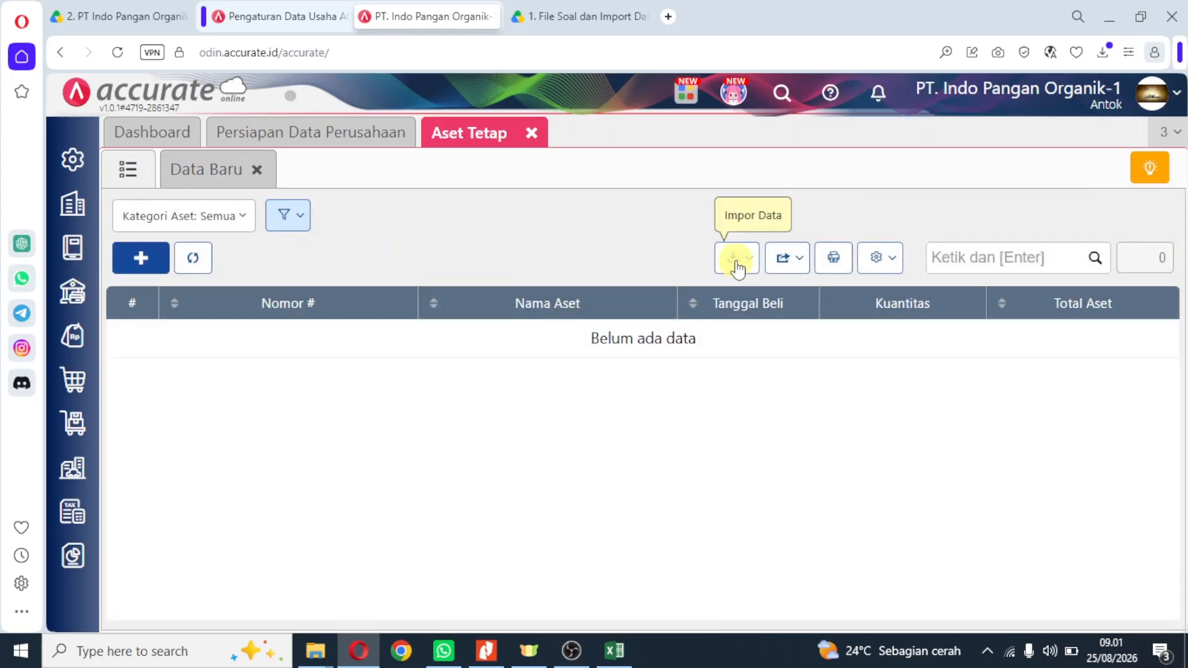
left_click(737, 265)
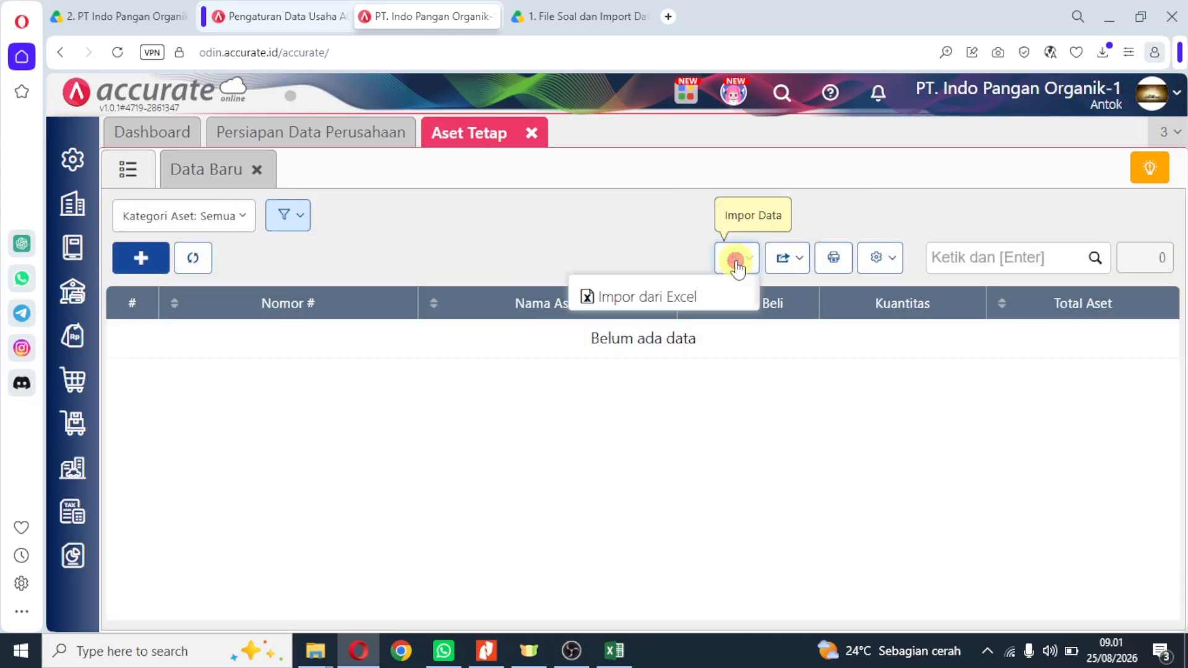
left_click(702, 295)
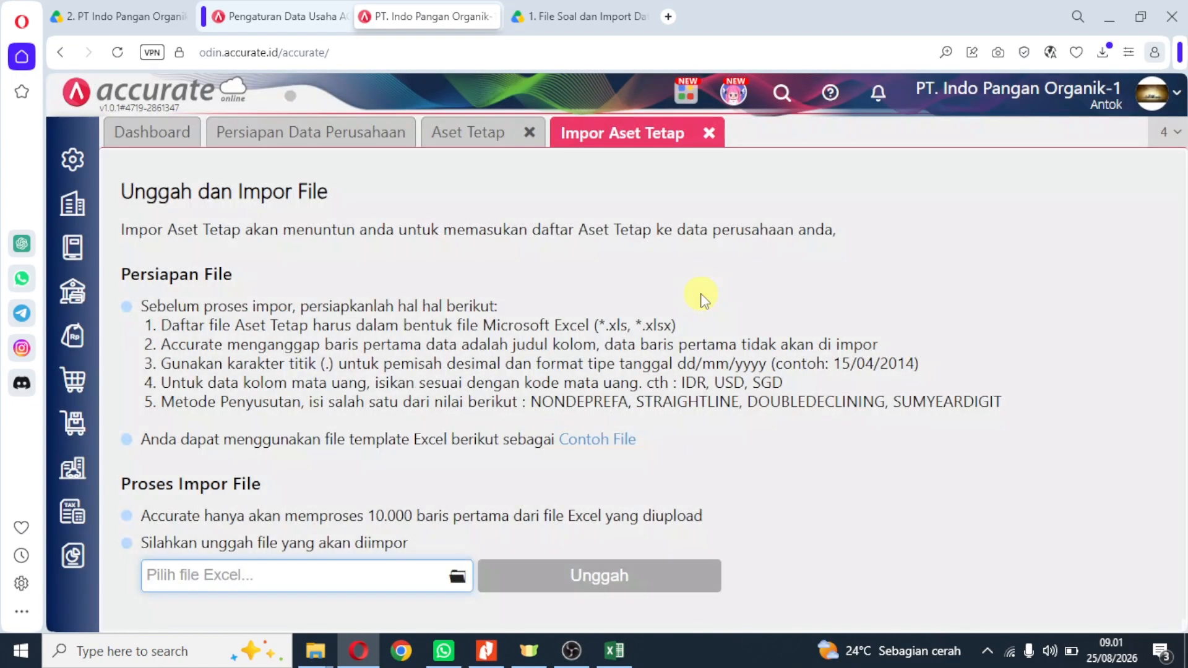
Import the fixed assets from 5.Daftar Aset Tetap.xls using the proposed column mapping, and close the import result.
left_click(458, 575)
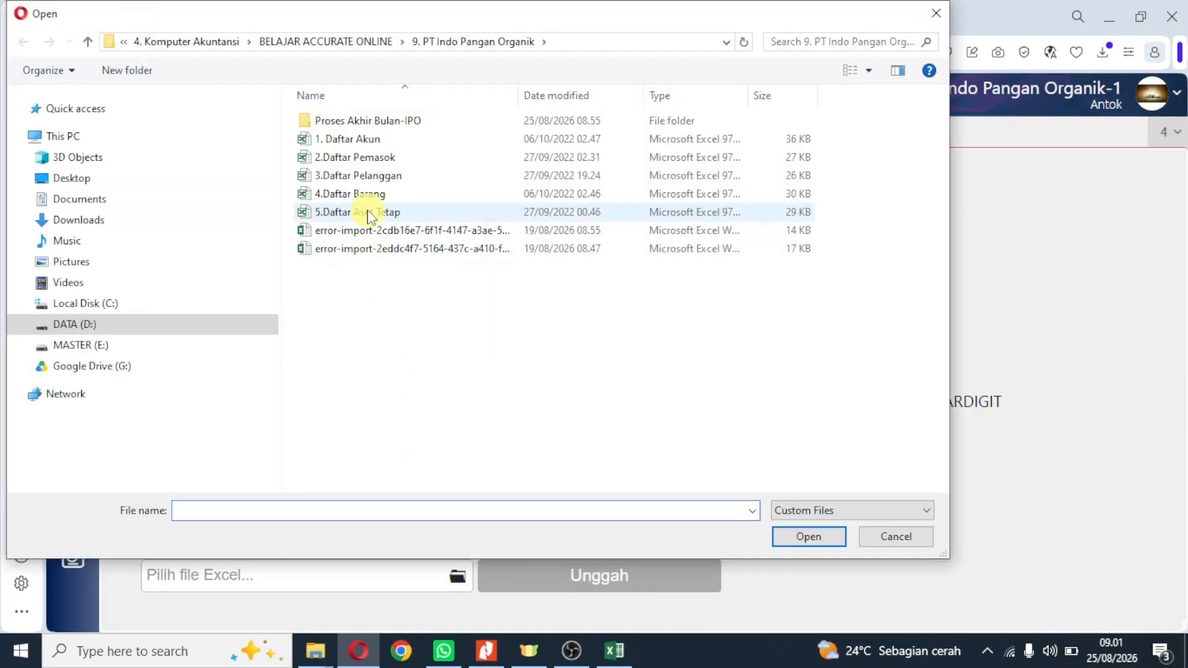
double_click(369, 213)
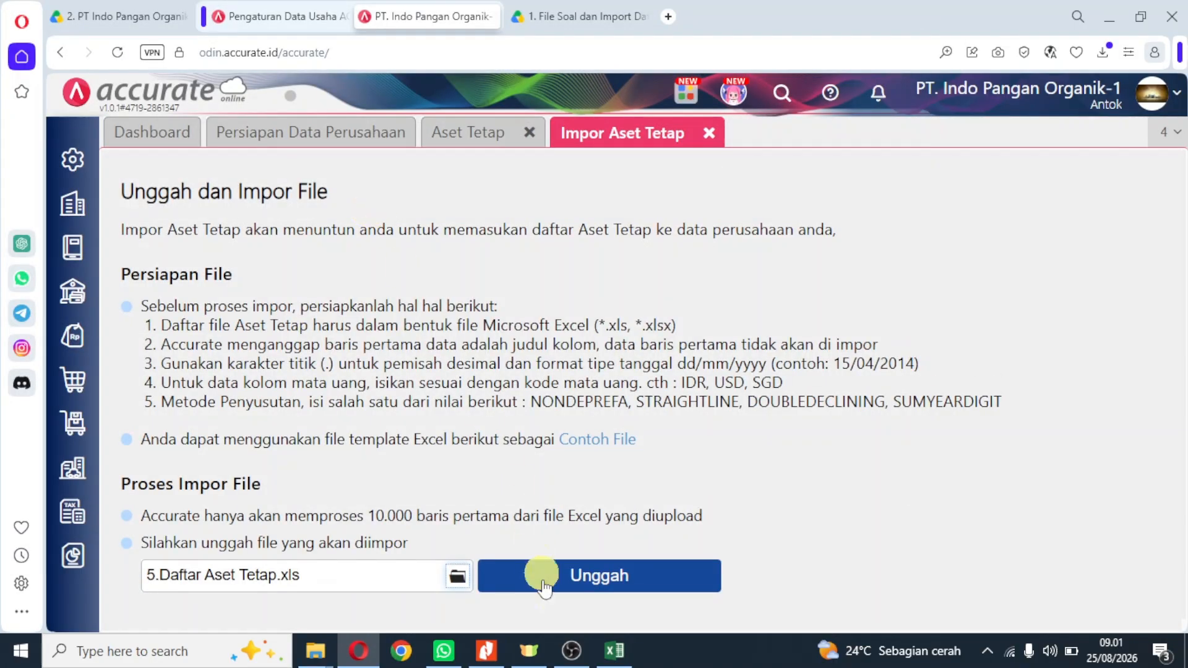
left_click(583, 589)
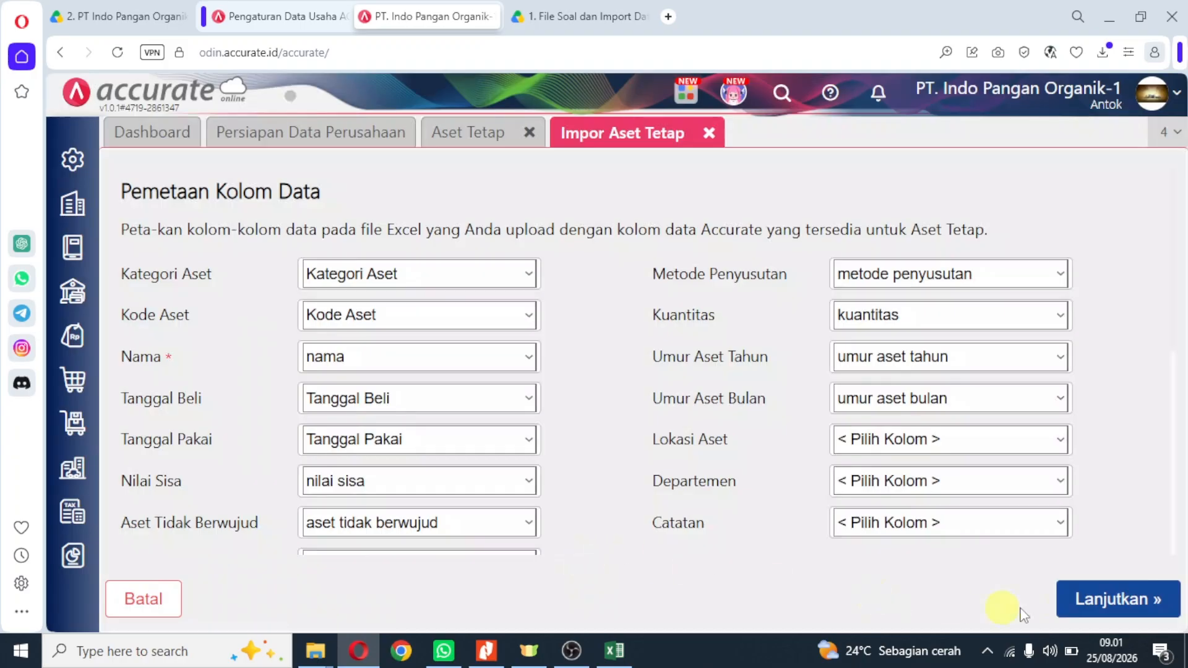
left_click(1098, 603)
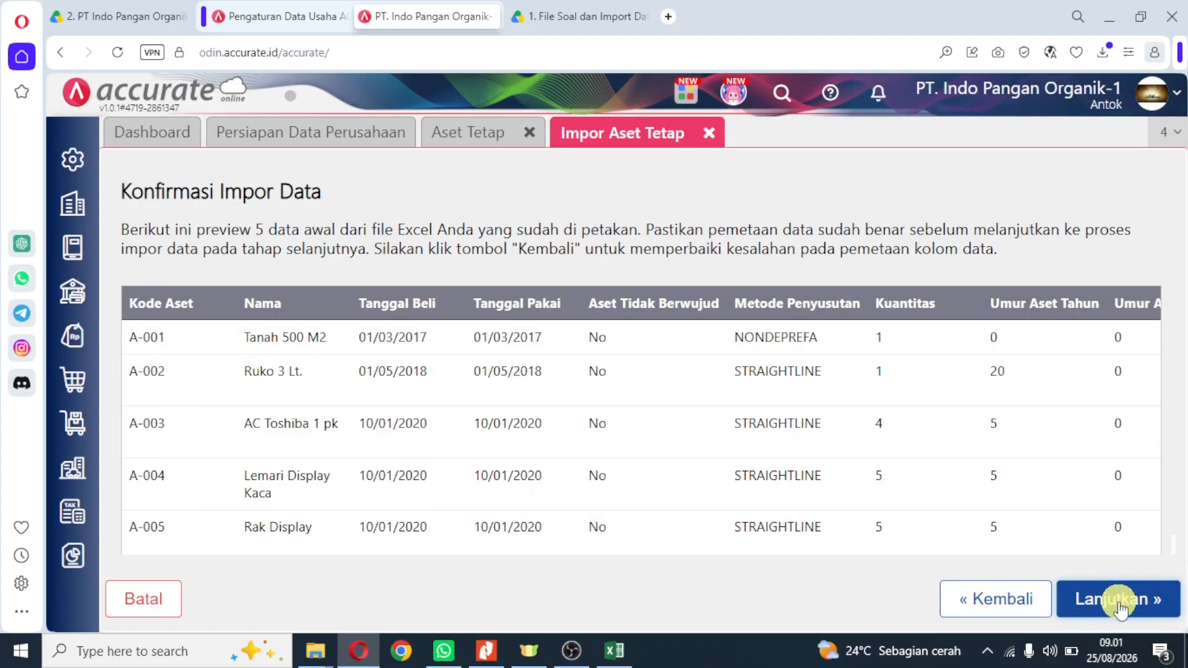
left_click(1118, 601)
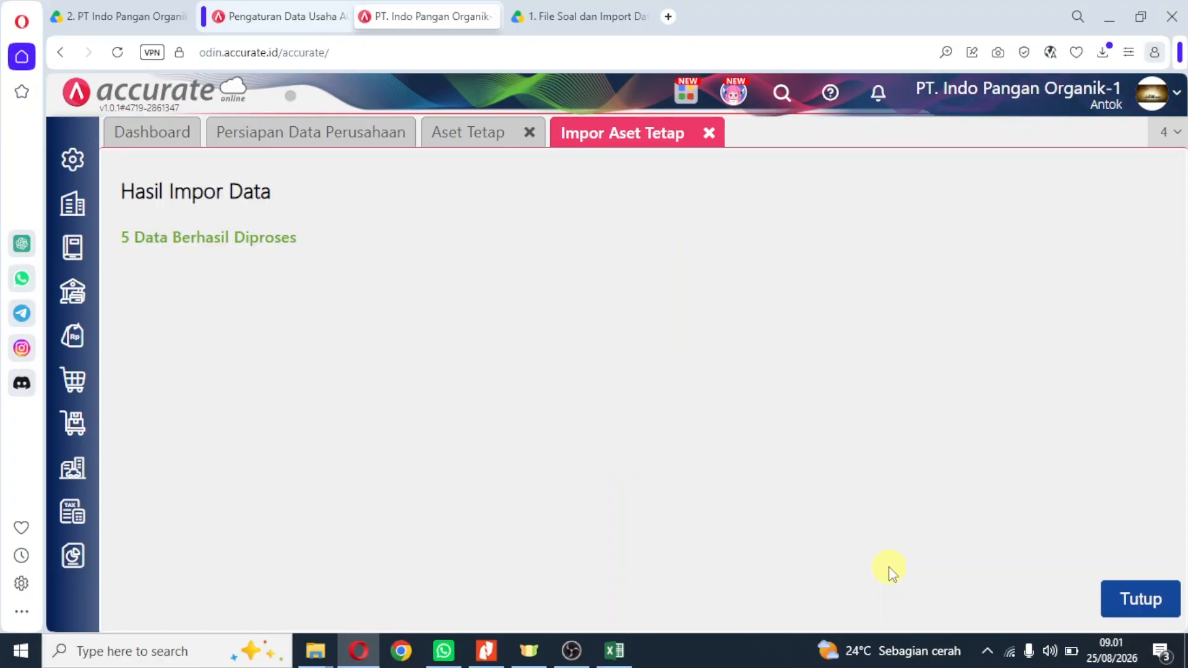
left_click(1137, 603)
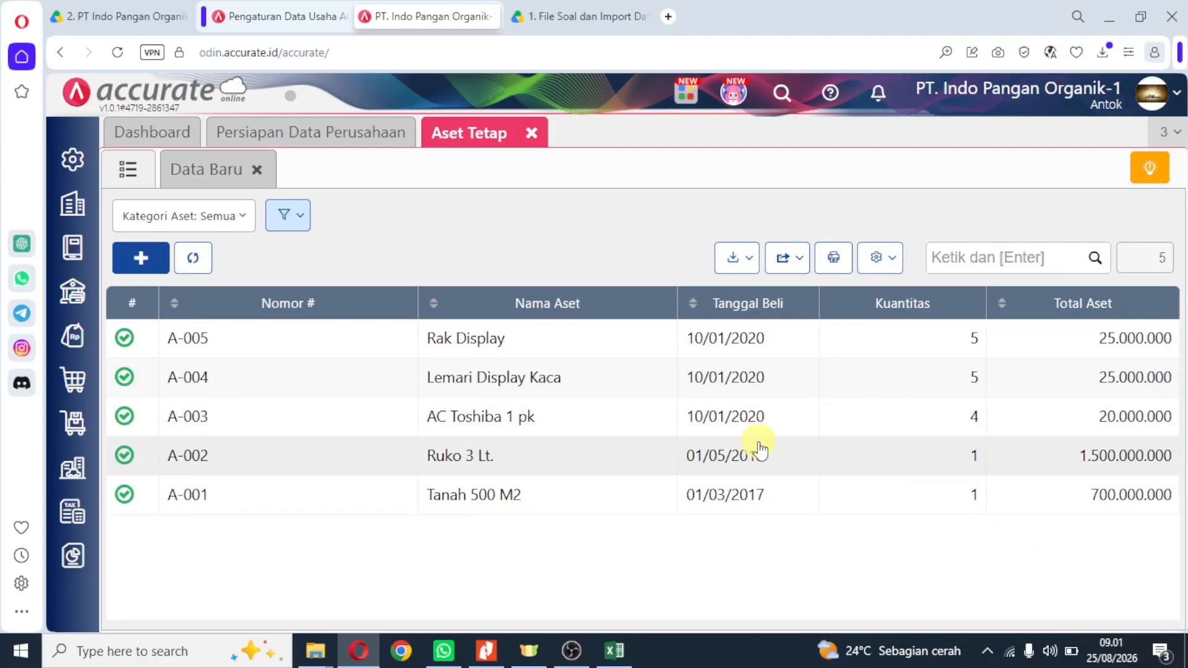
Read the task after the asset import in the exercise PDF, and open a new Proses Akhir Bulan form in Accurate Online.
left_click(486, 650)
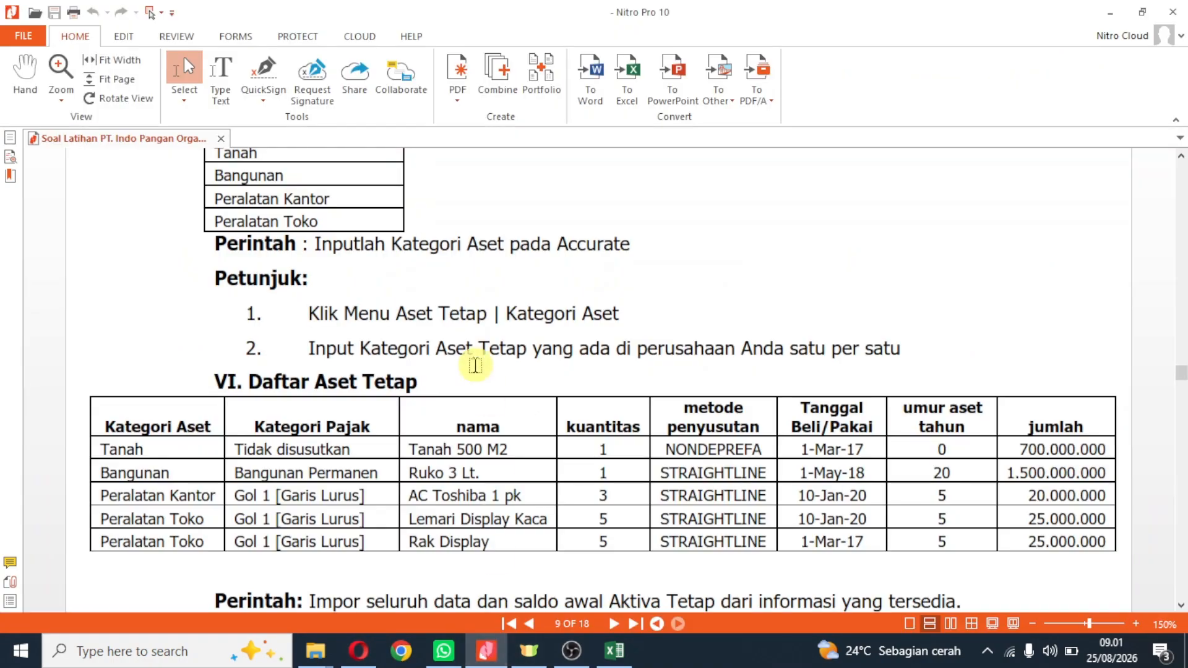
scroll(475, 365, "down", 10)
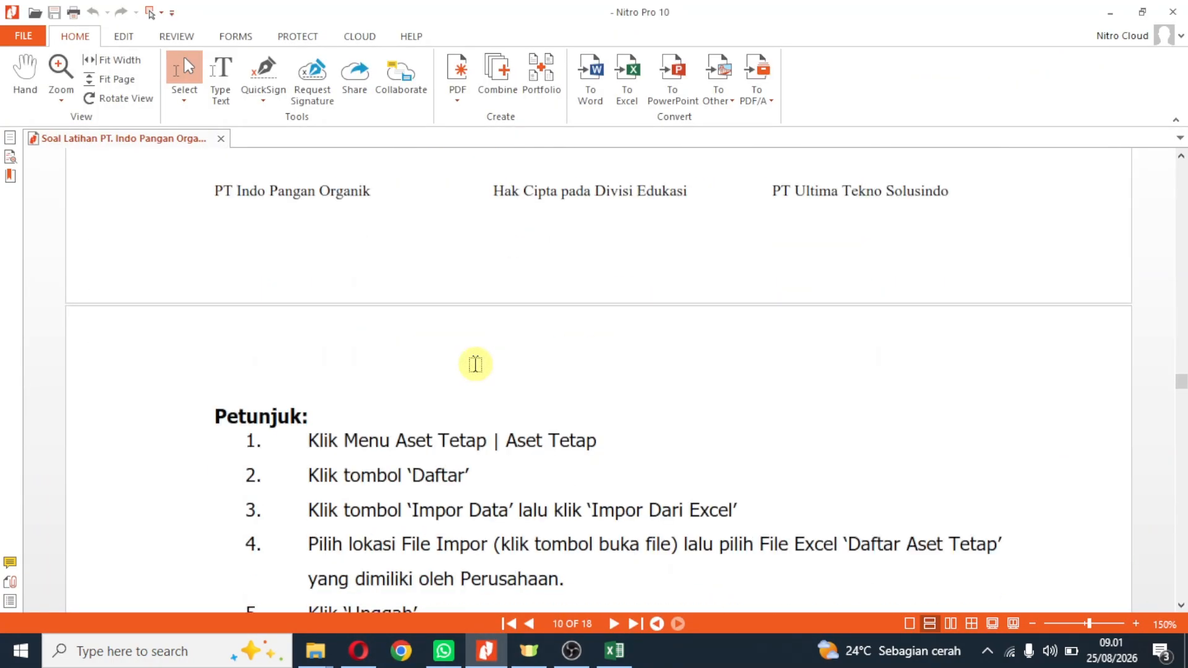
scroll(475, 364, "down", 5)
scroll(475, 364, "down", 2)
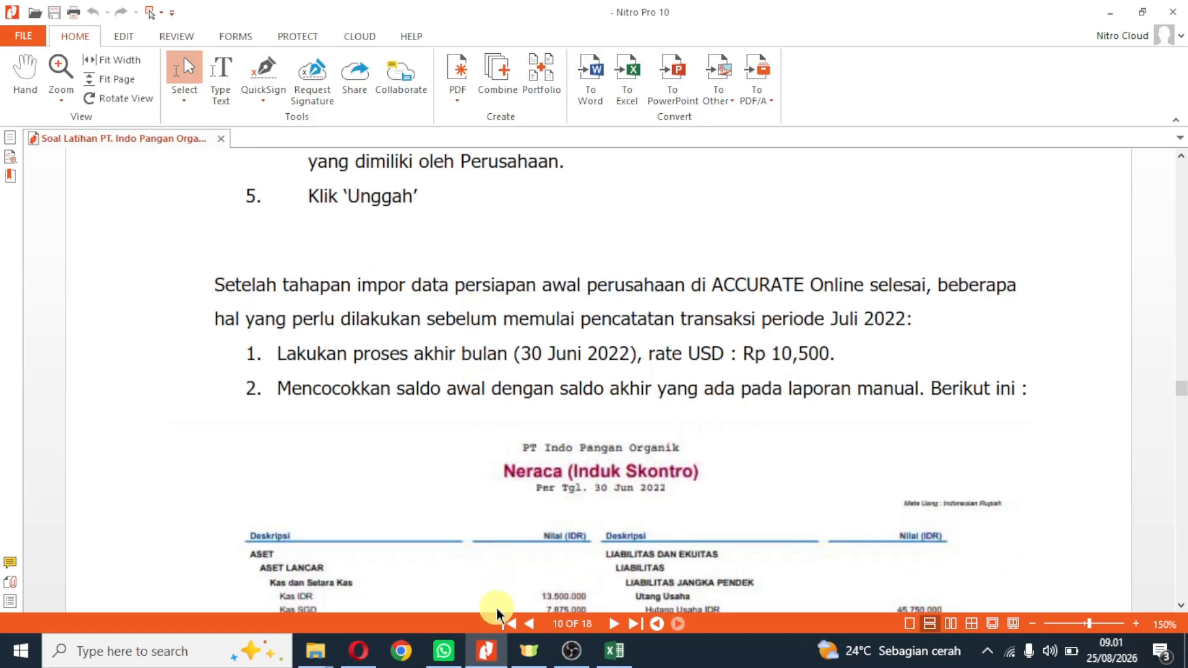
left_click(359, 650)
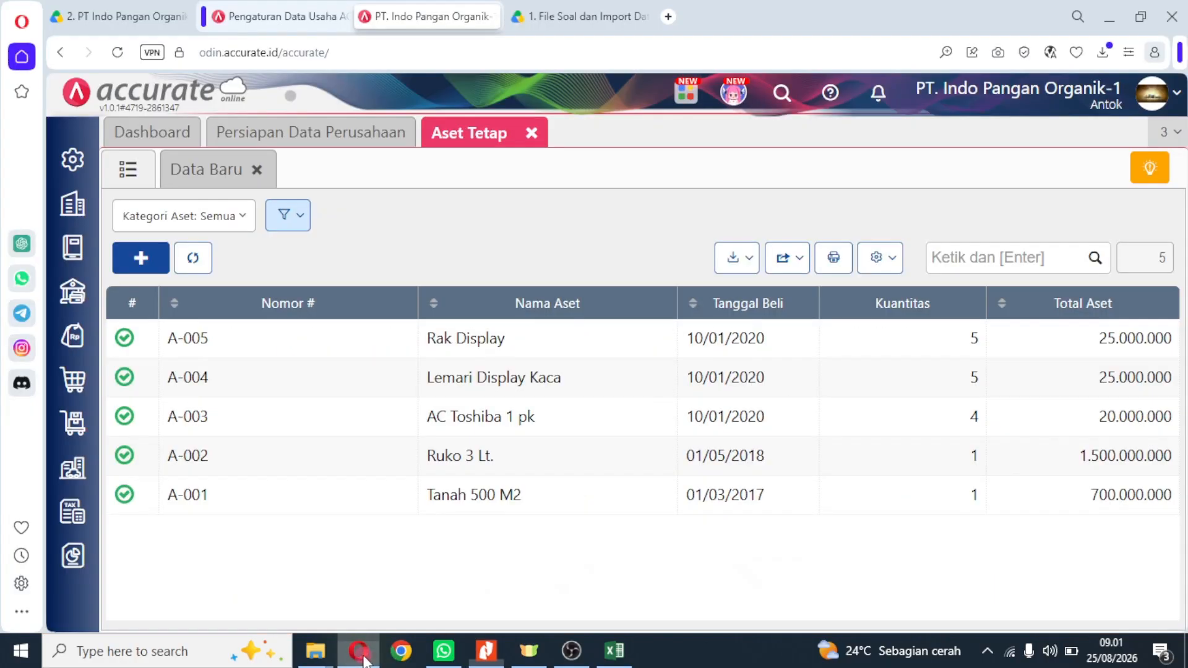
left_click(536, 135)
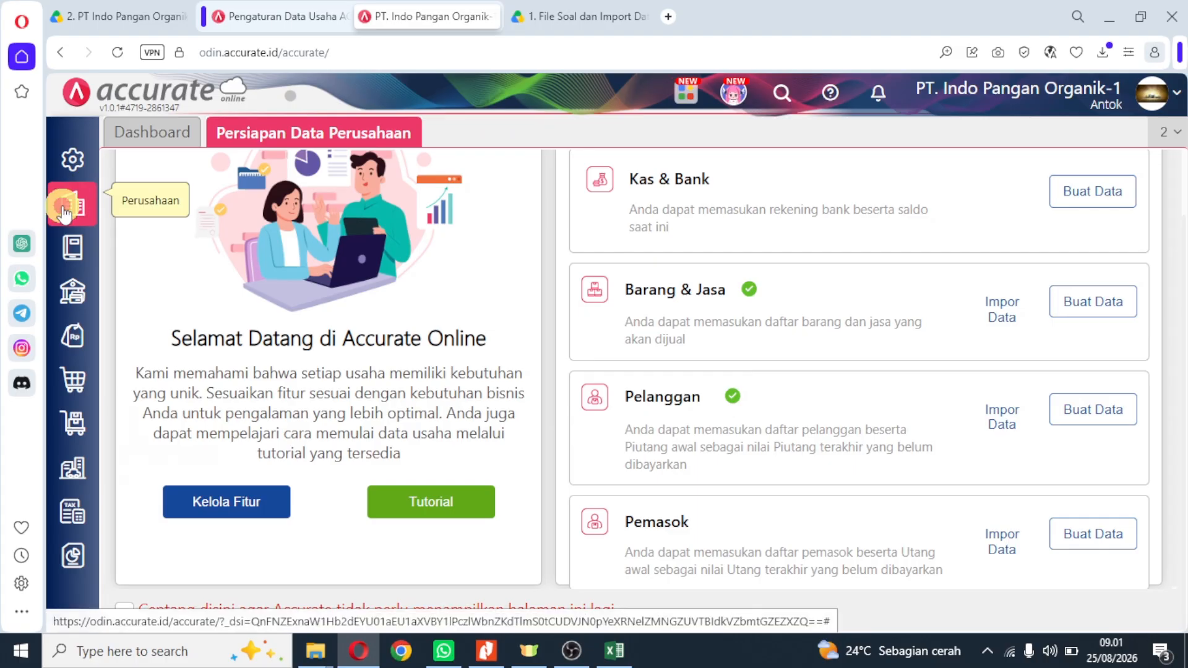
left_click(63, 210)
left_click(550, 433)
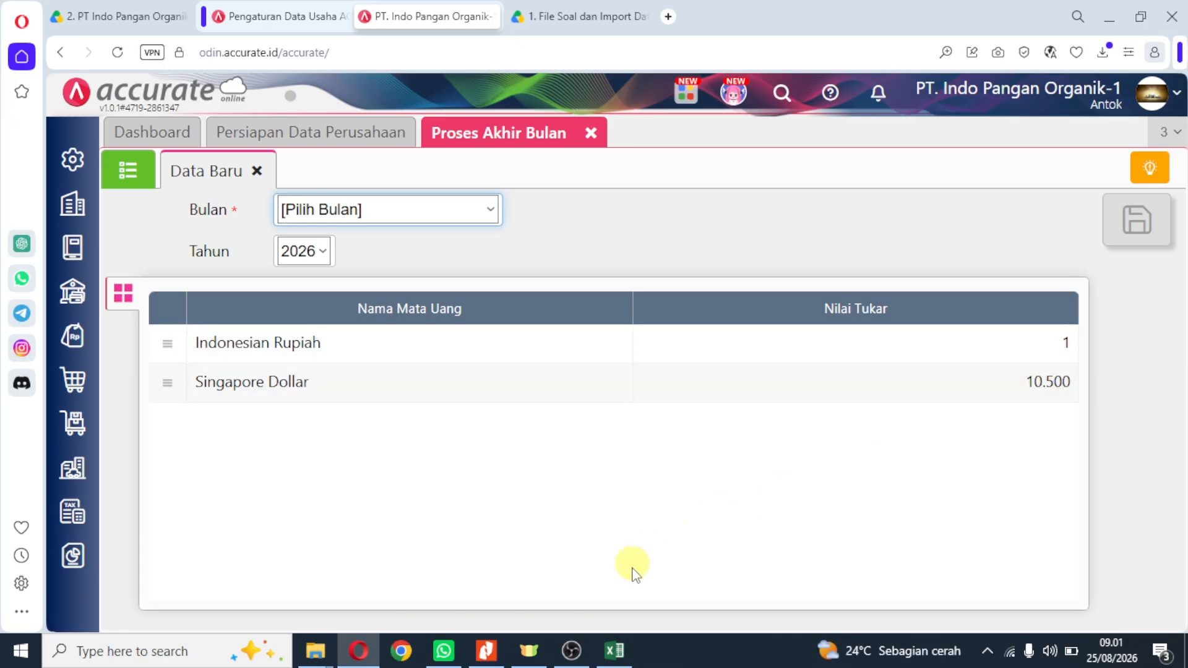
Check the closing period and rate in the exercise PDF, save the month-end process for Juni 2022, and view it in the list.
left_click(486, 651)
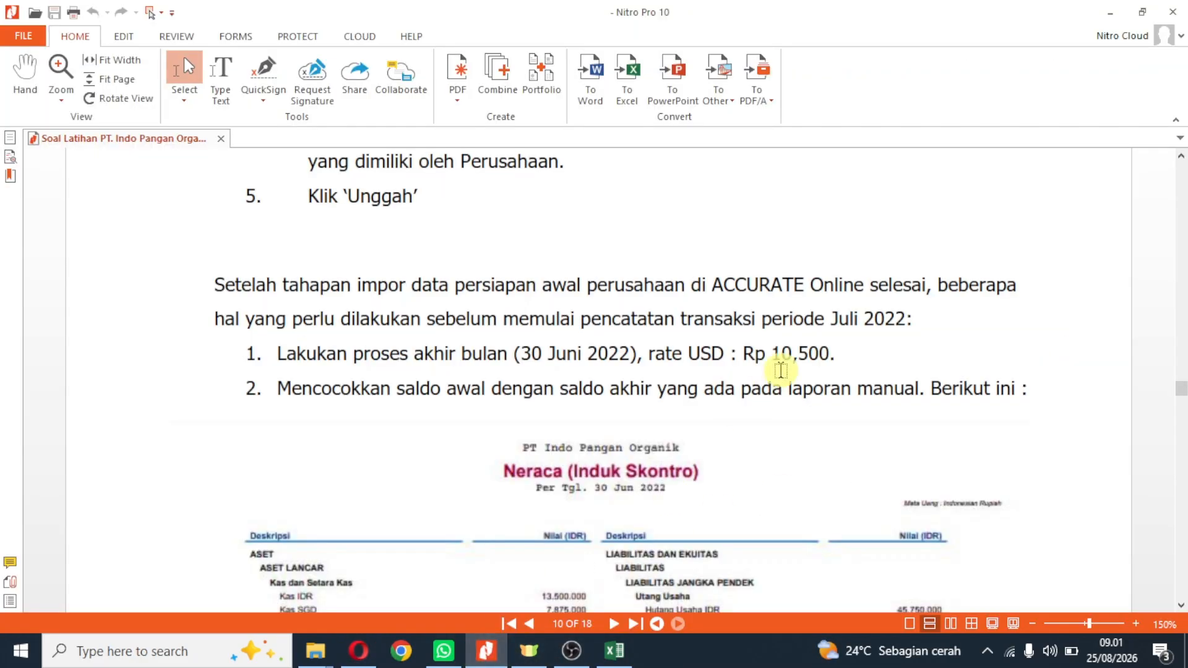
left_click(487, 655)
left_click(491, 208)
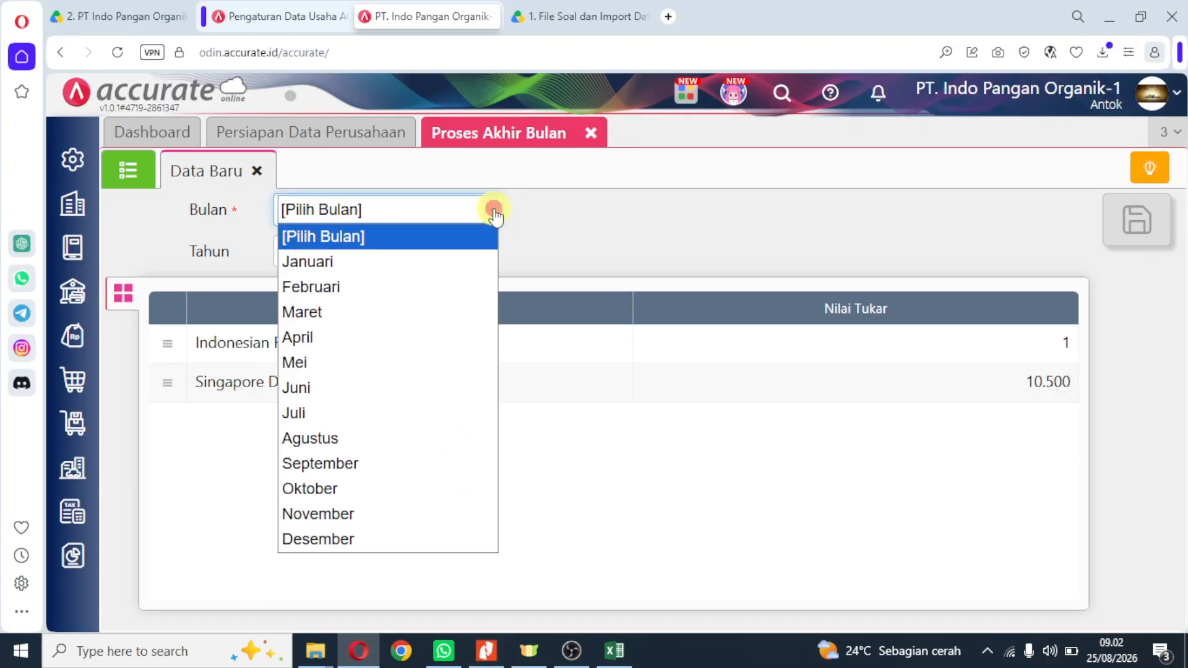
left_click(451, 383)
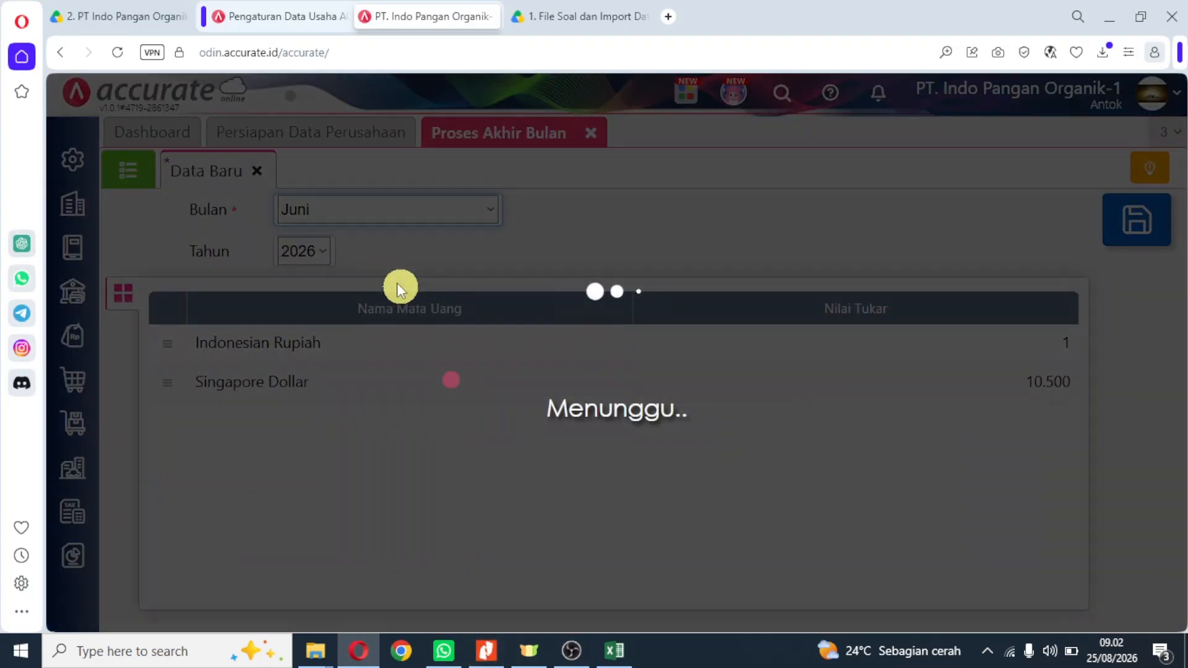
left_click(320, 260)
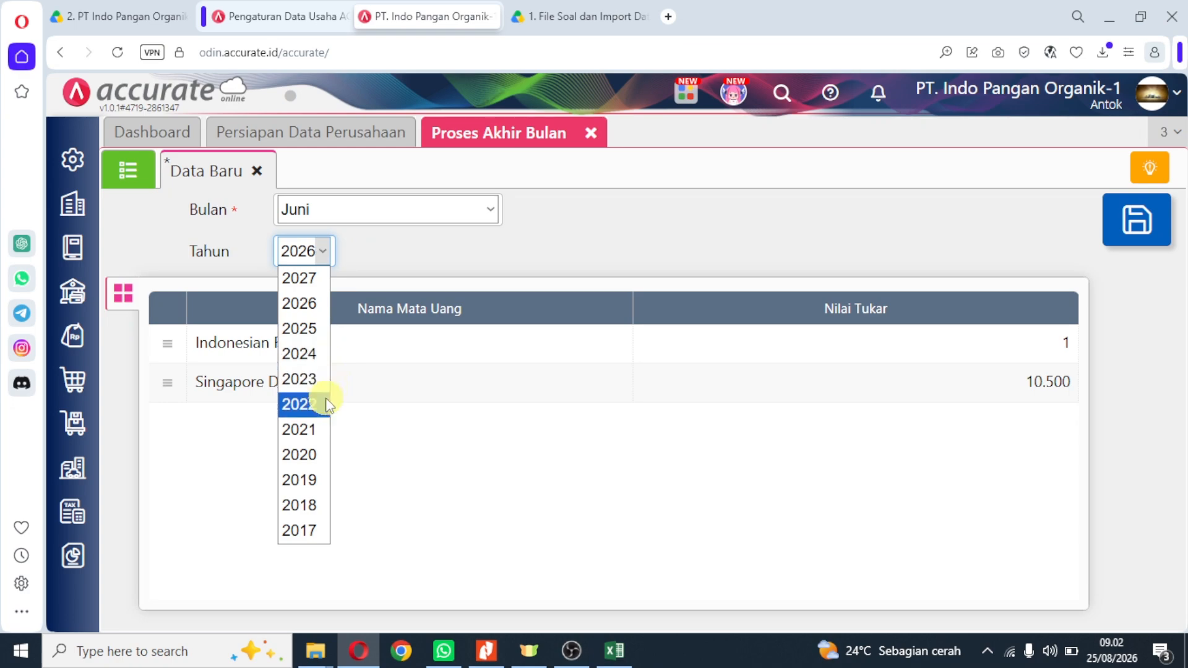
left_click(304, 406)
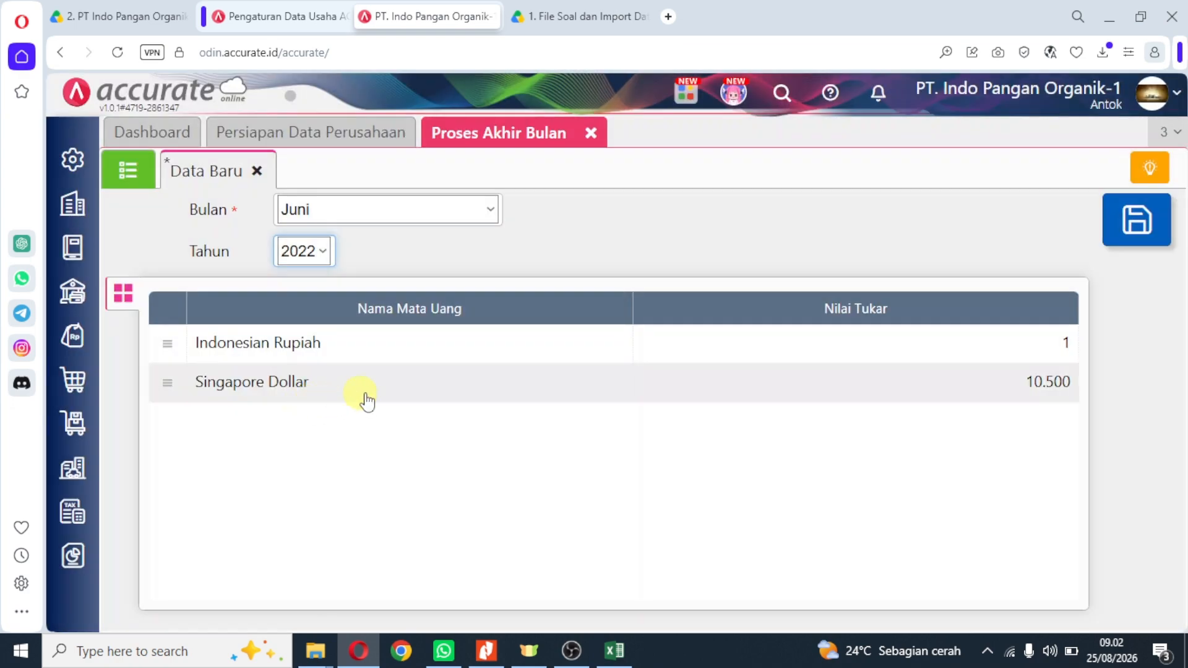
left_click(1138, 227)
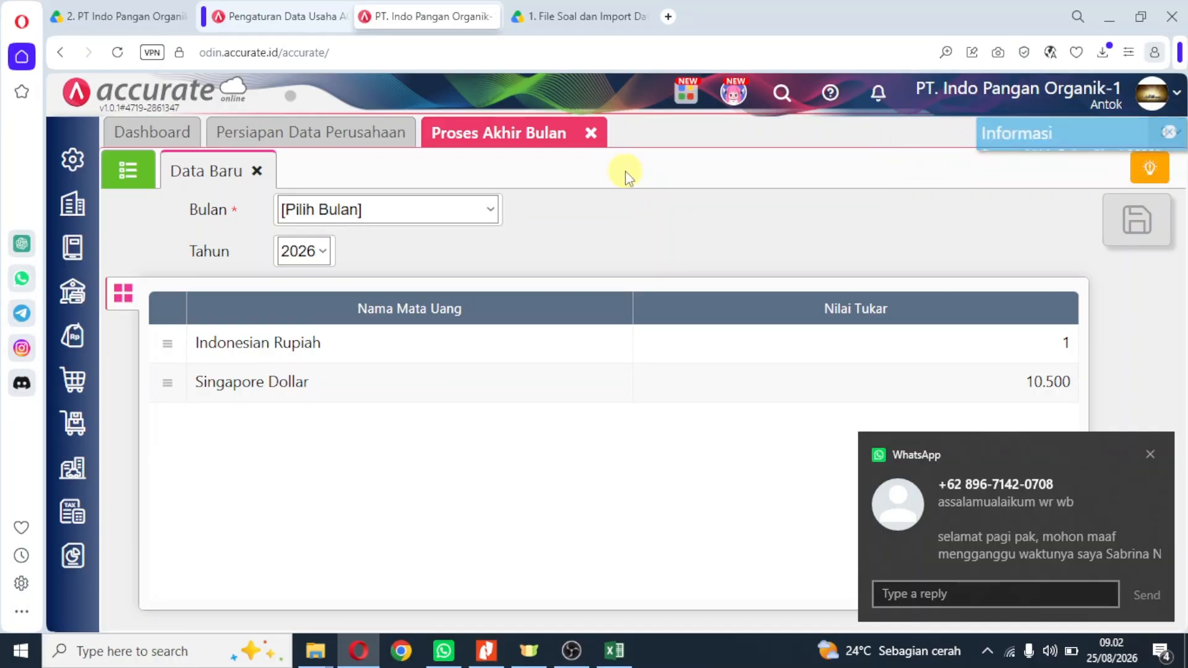
left_click(125, 174)
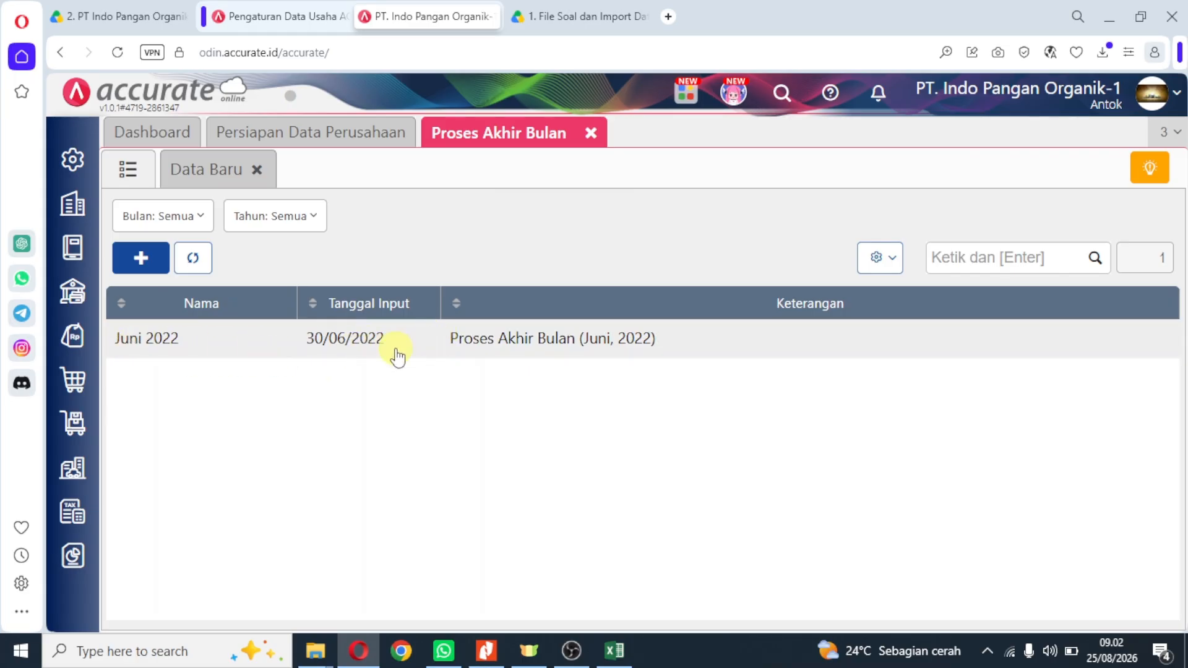
Open the report list in Accurate Online and look up the reference balance sheet in the exercise PDF.
left_click(82, 561)
left_click(157, 559)
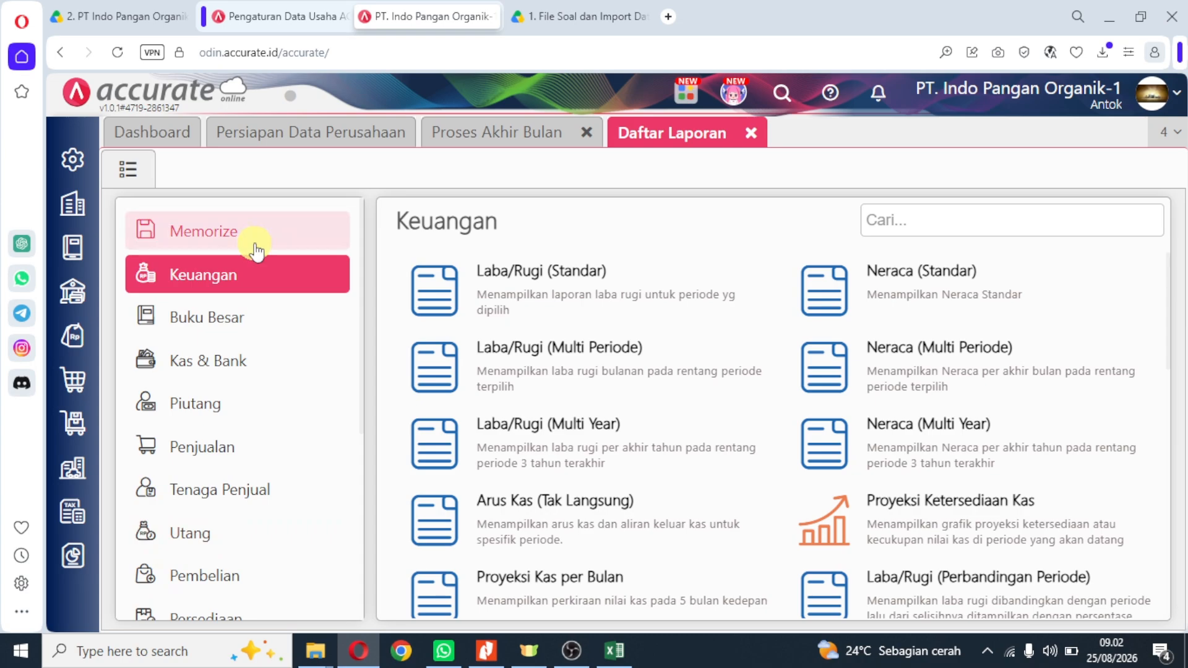
left_click(486, 651)
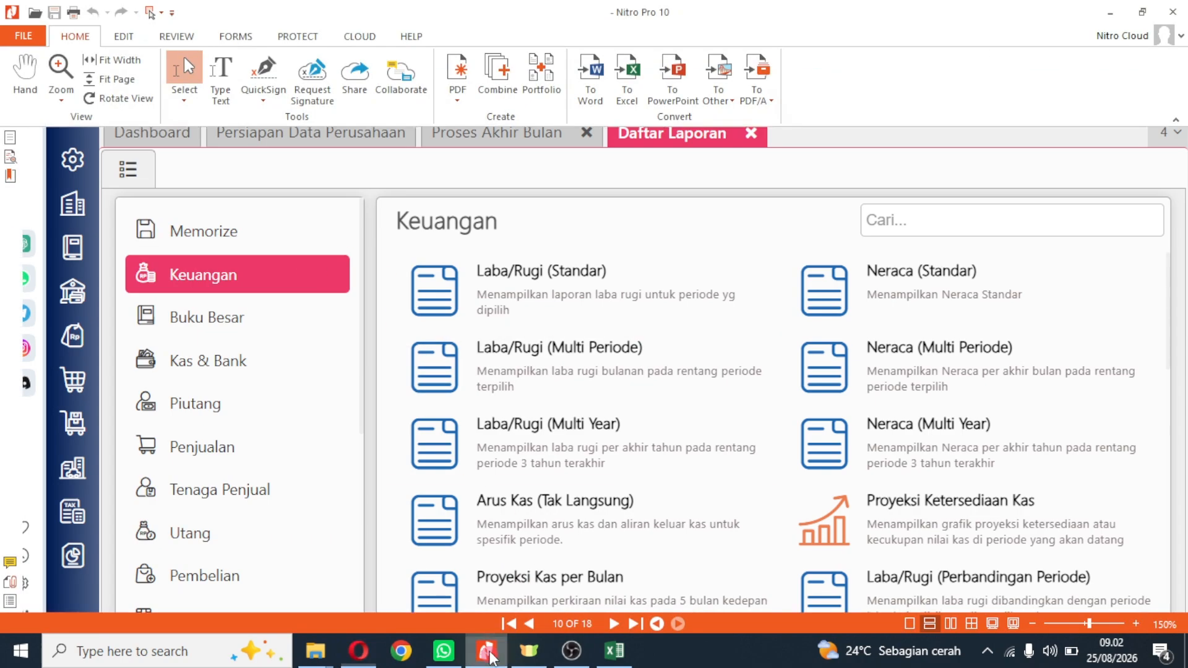
scroll(562, 350, "down", 5)
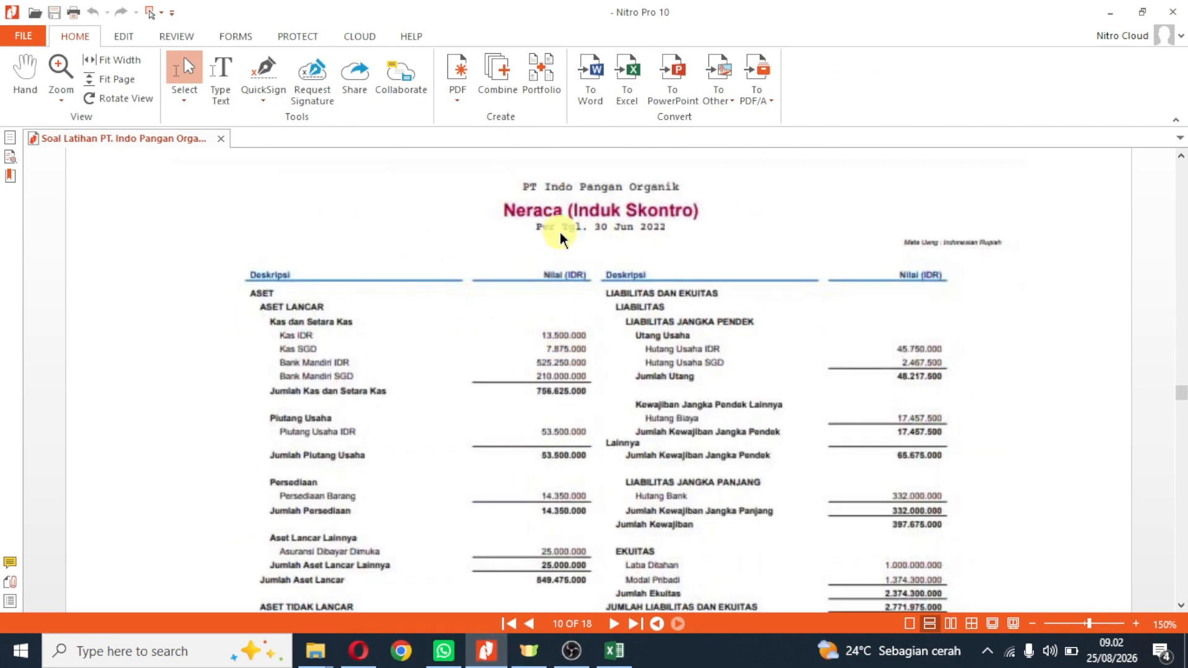
Switch back to Accurate Online, display the Neraca (Induk Skontro) report as of 30/06/2022, and review its balances.
left_click(358, 650)
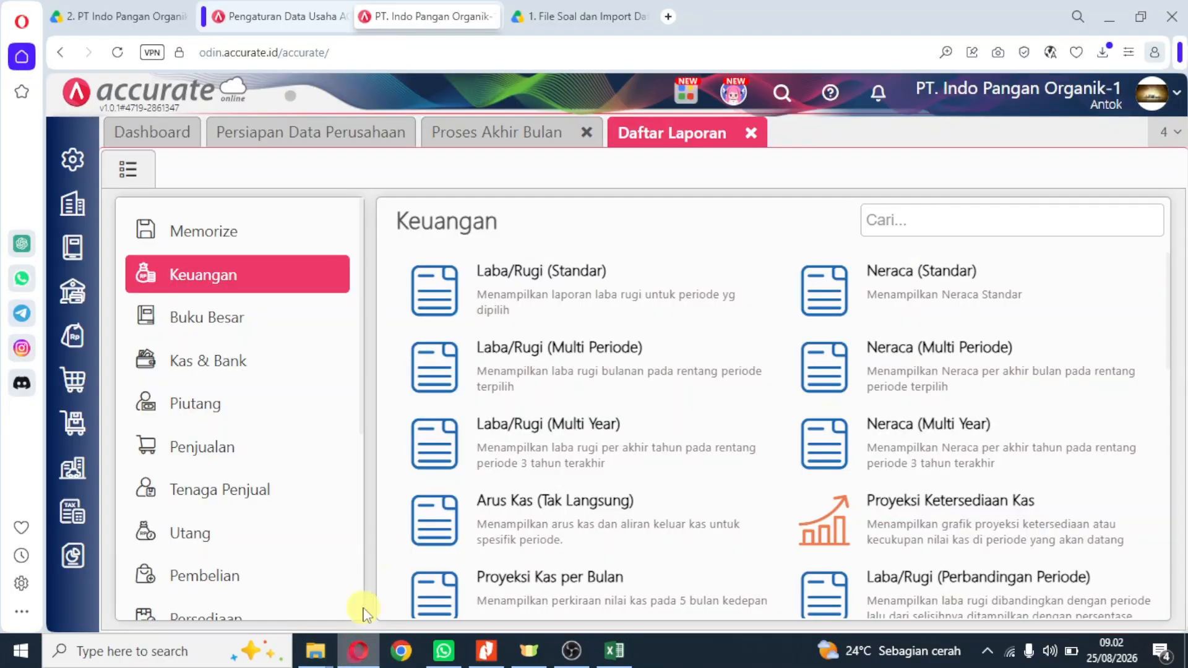
scroll(612, 303, "down", 4)
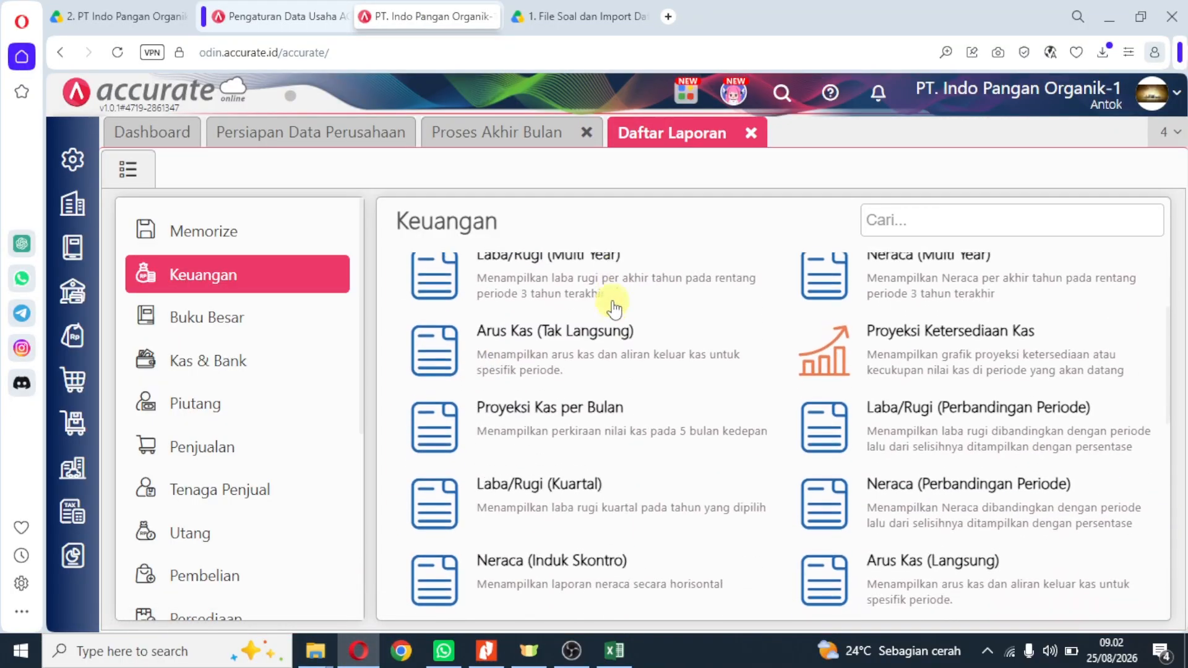
left_click(559, 486)
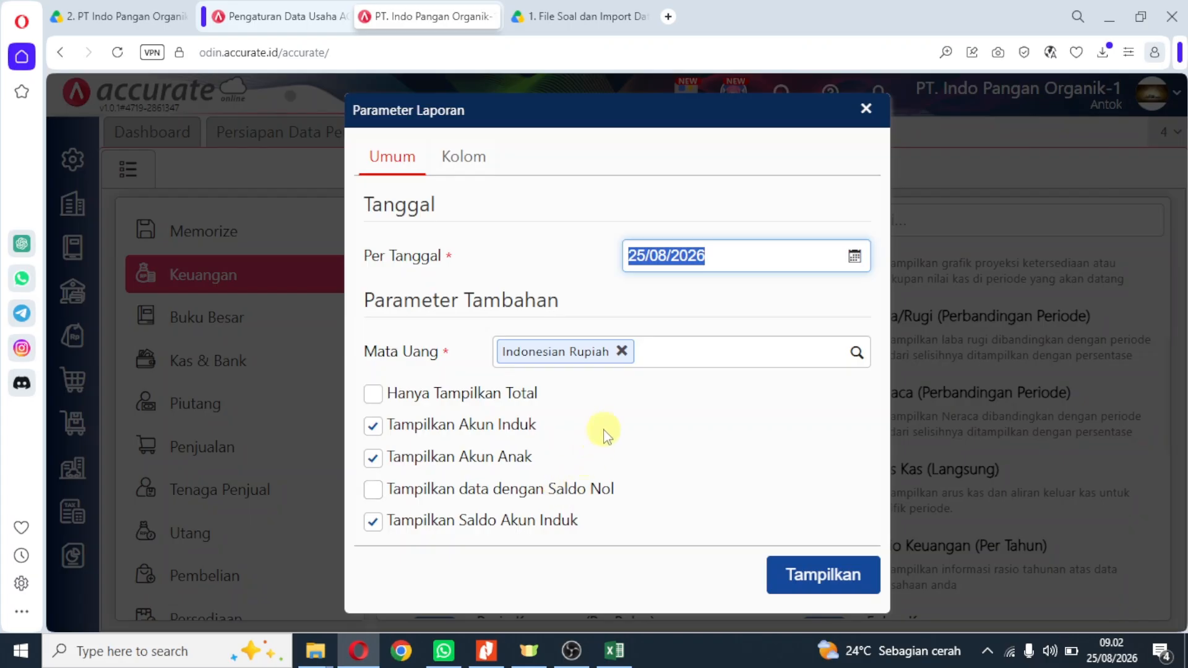
type("3")
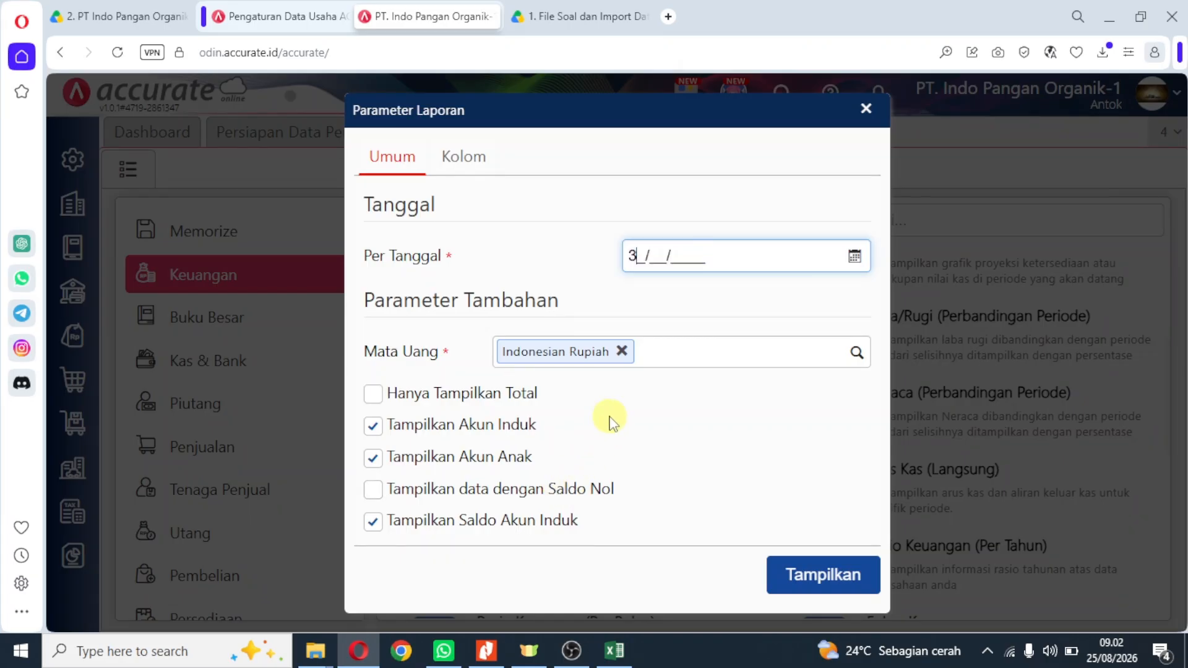
type("0/06/2022")
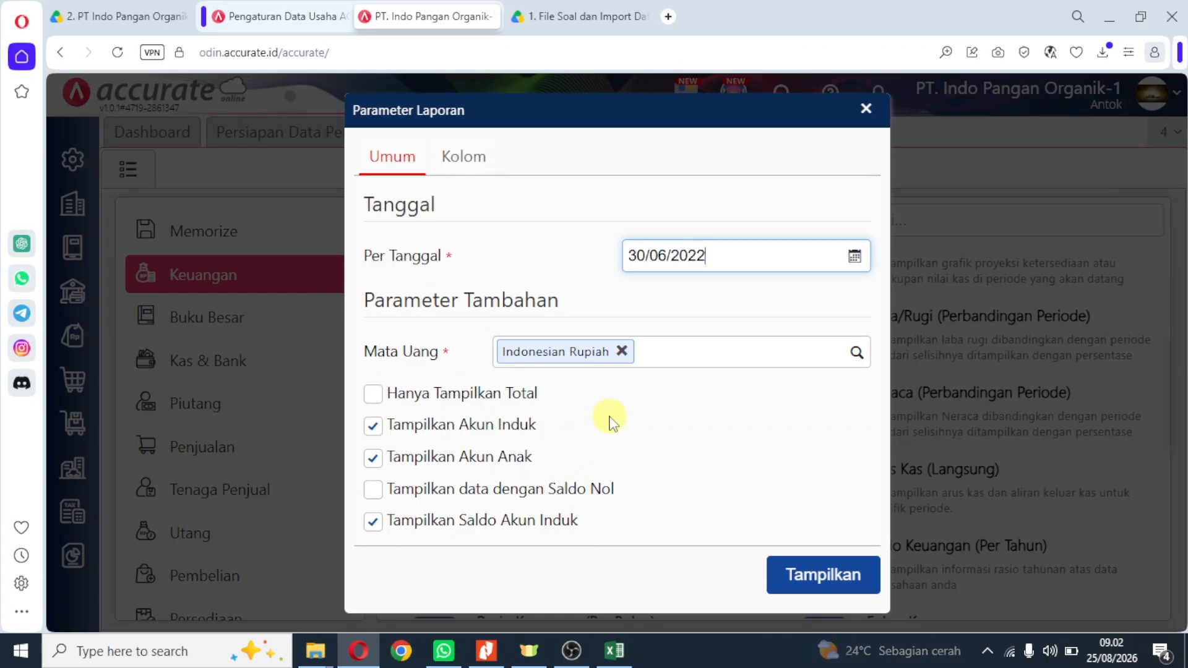
left_click(838, 578)
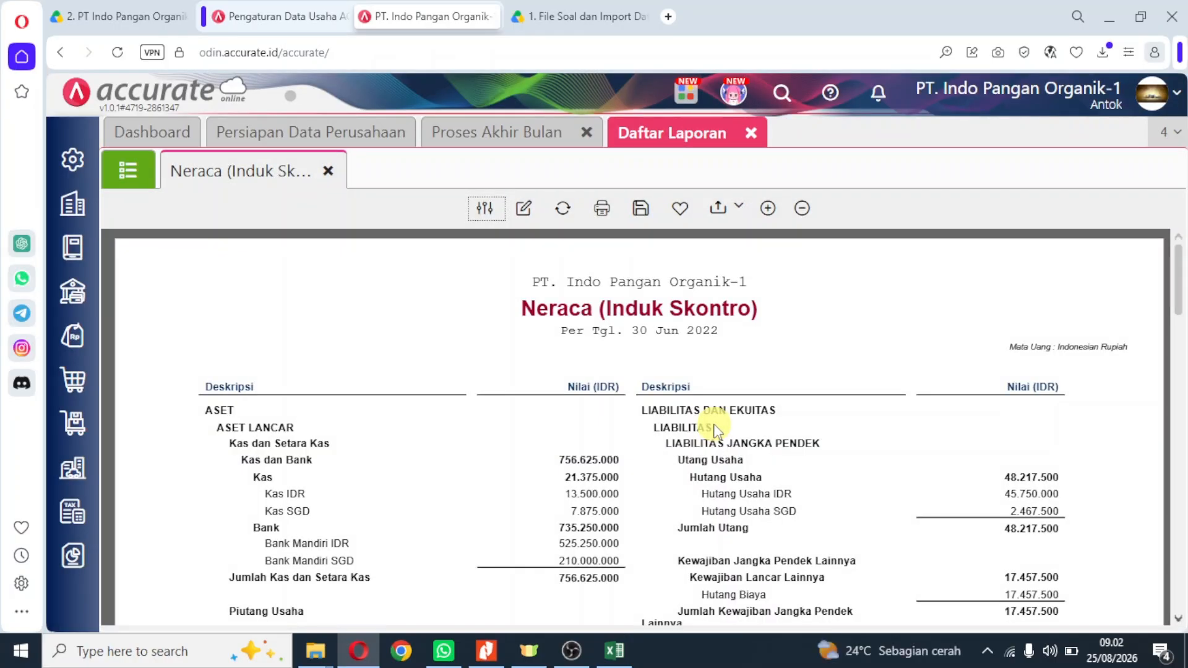
scroll(714, 430, "down", 3)
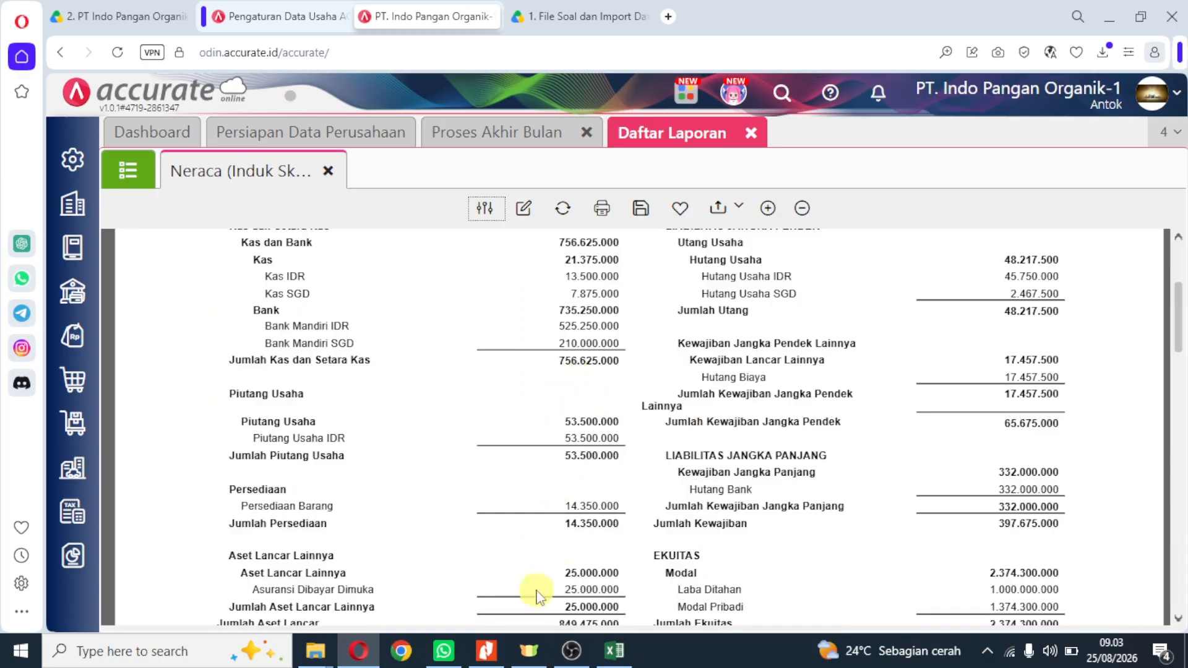
Compare the current asset balances in the Accurate Online Neraca report with the reference balance sheet in the exercise PDF.
left_click(486, 650)
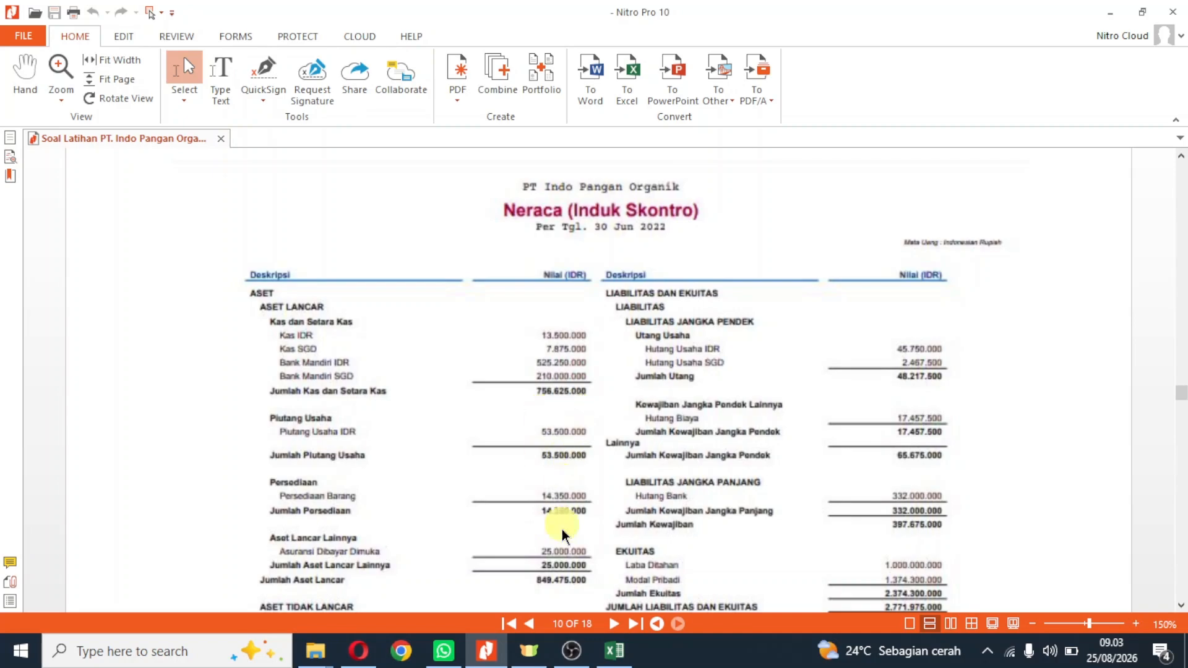
left_click(490, 654)
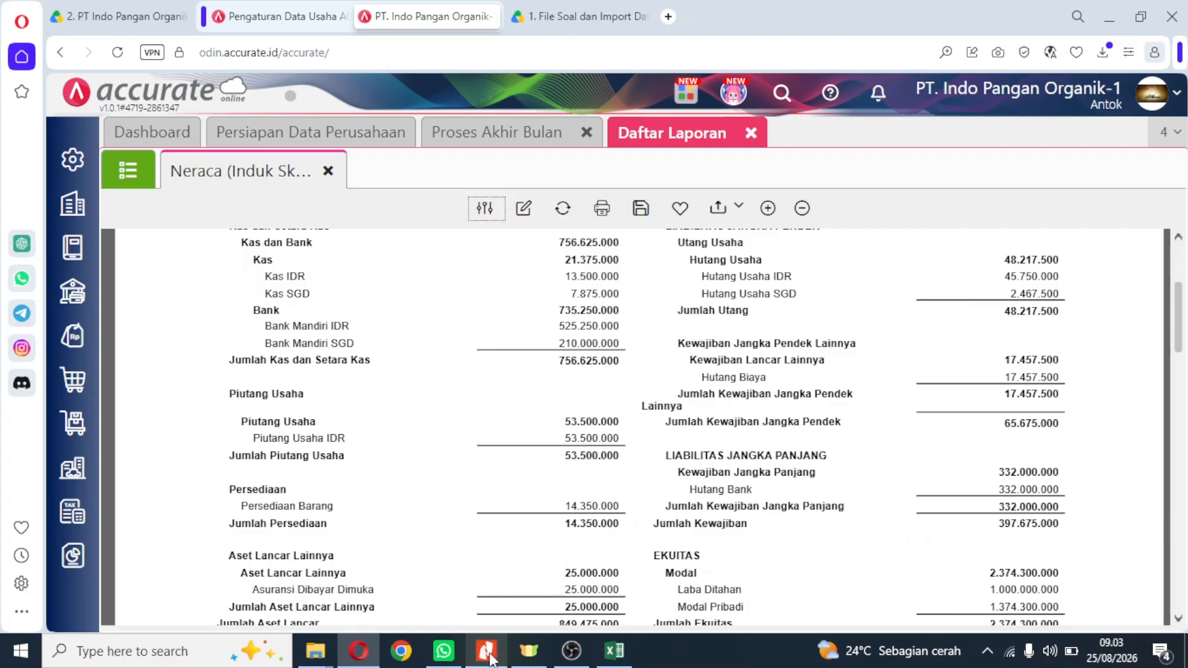
scroll(628, 444, "down", 2)
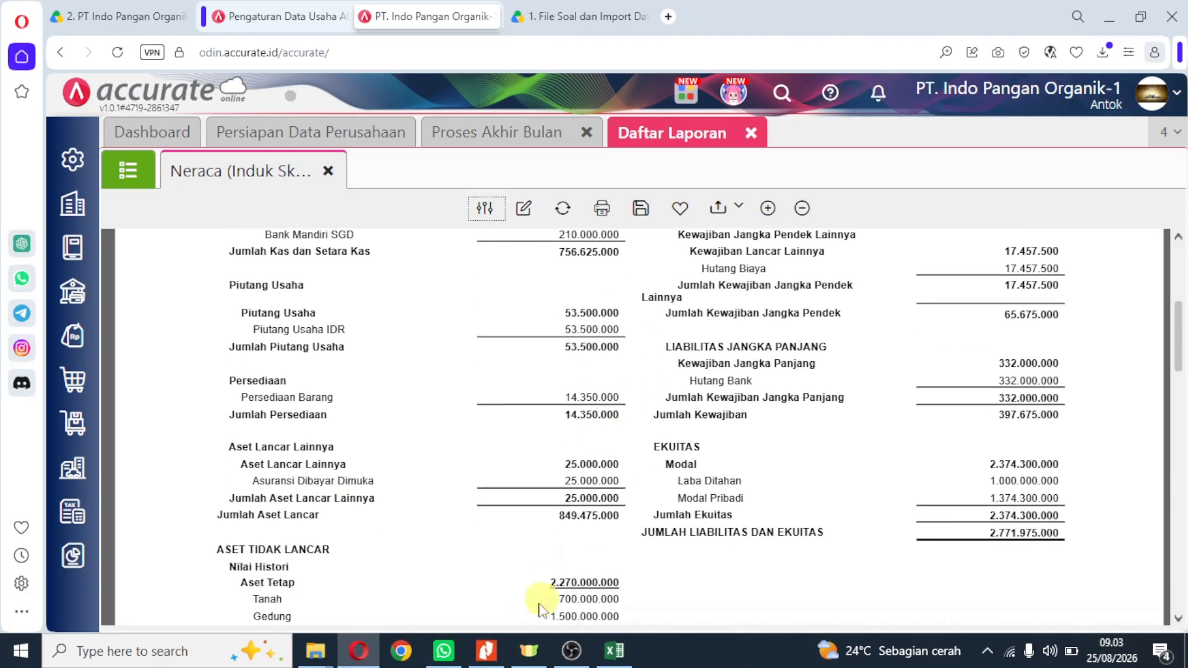
left_click(487, 655)
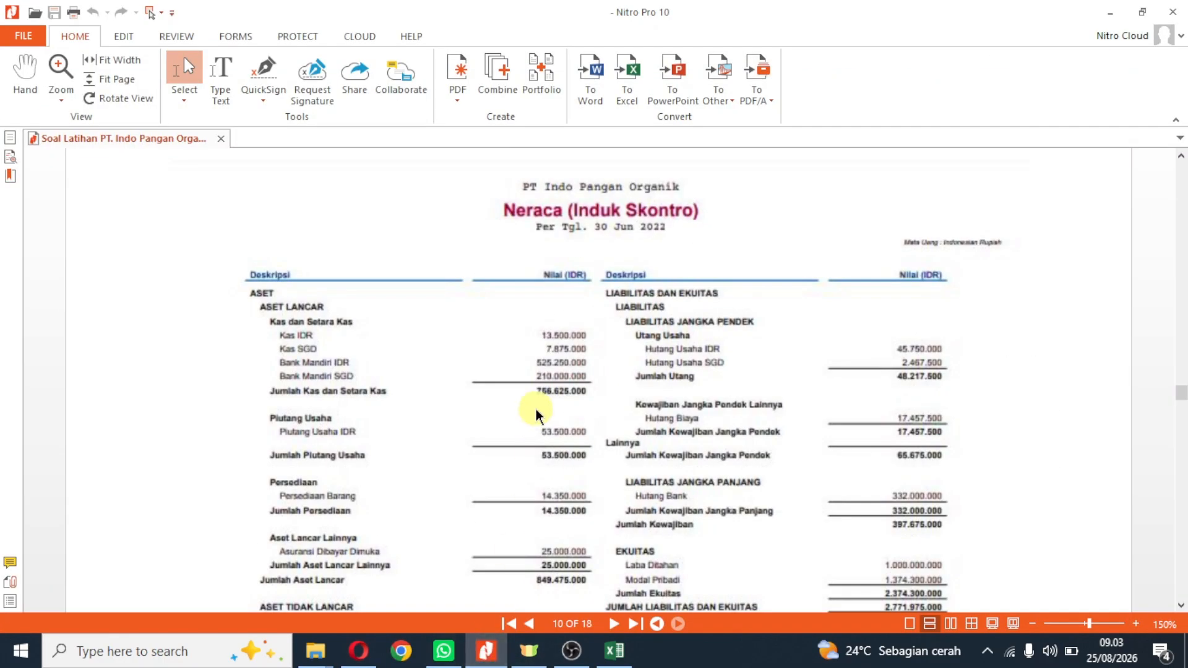
scroll(543, 408, "down", 2)
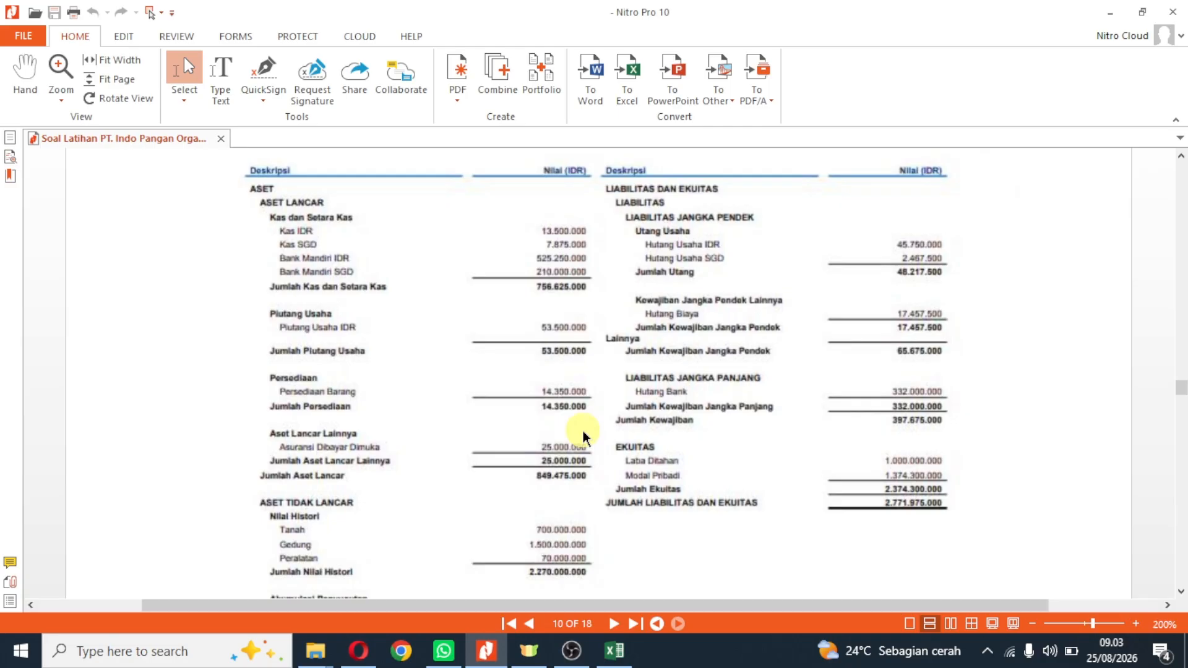
scroll(583, 436, "up", 3)
scroll(583, 436, "down", 2)
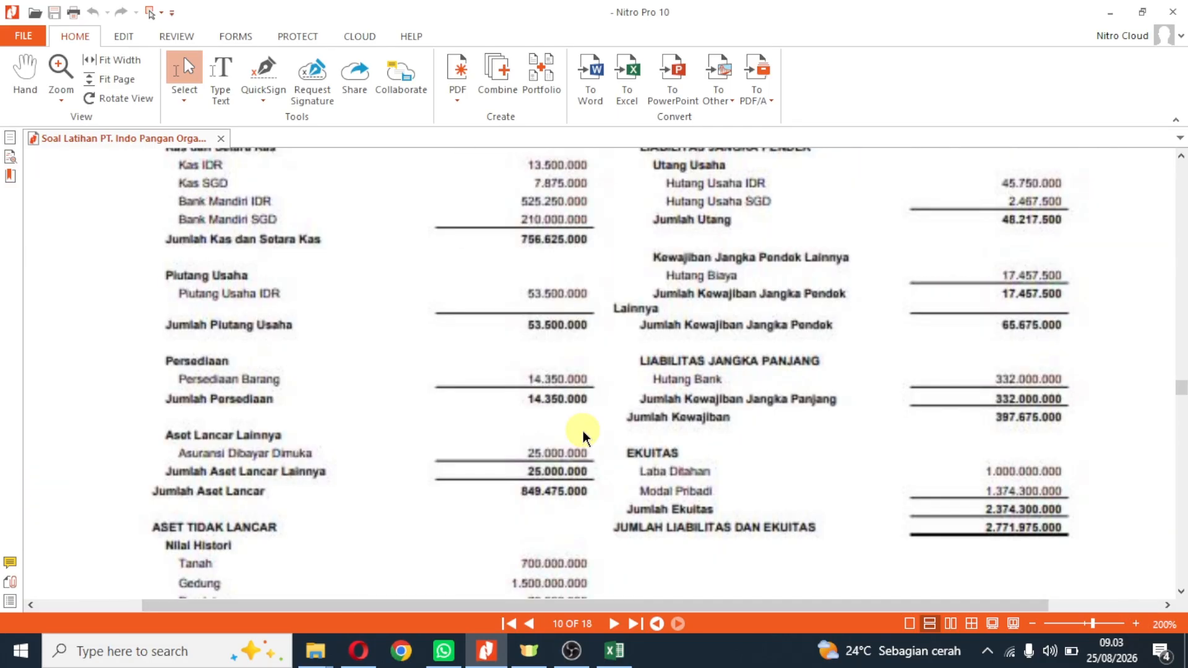
scroll(583, 436, "down", 2)
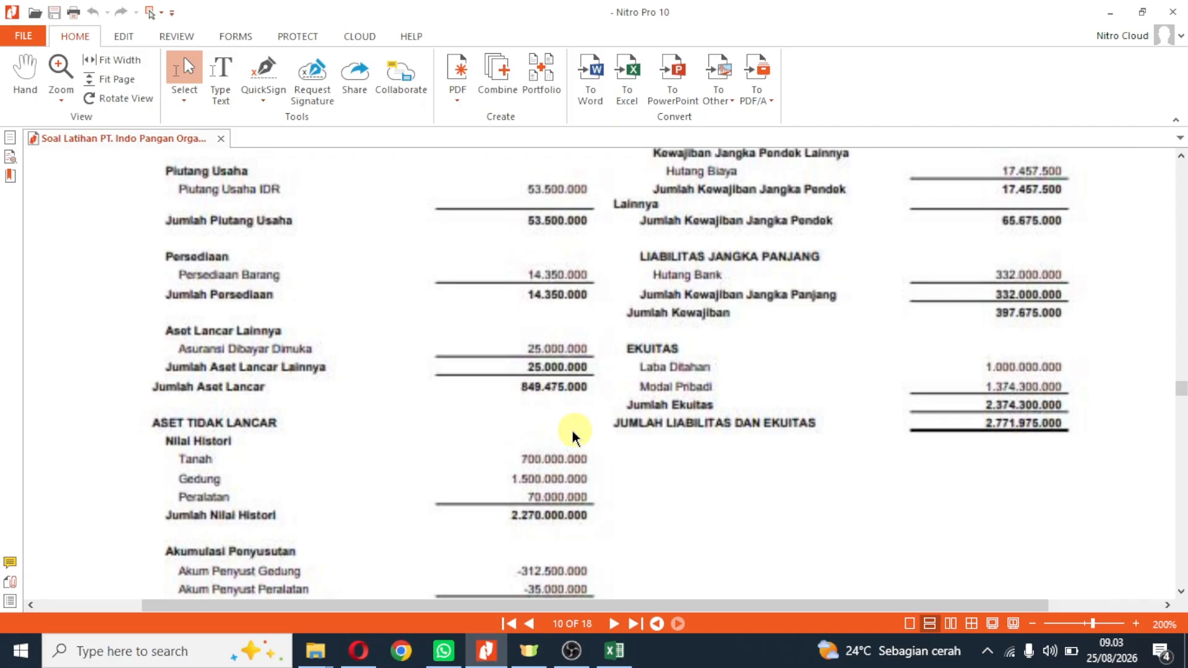
Check fixed assets, accumulated depreciation and JUMLAH ASET in the Accurate Online report against the exercise PDF, ending back in Accurate Online.
left_click(486, 650)
scroll(506, 424, "down", 3)
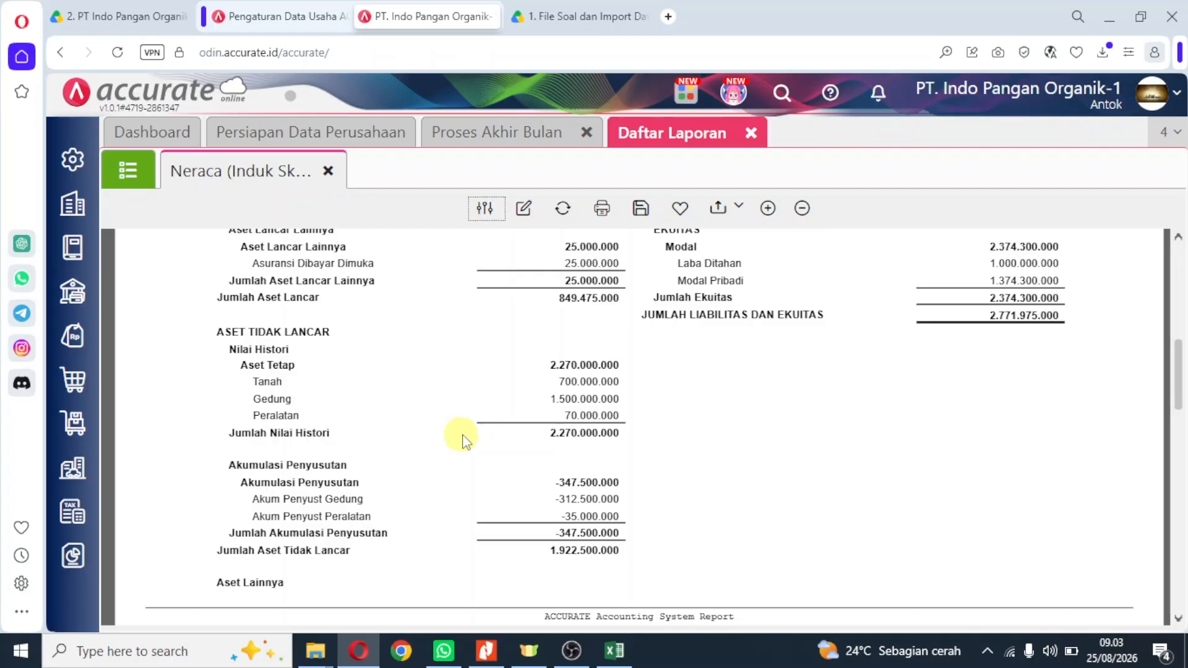
left_click(485, 651)
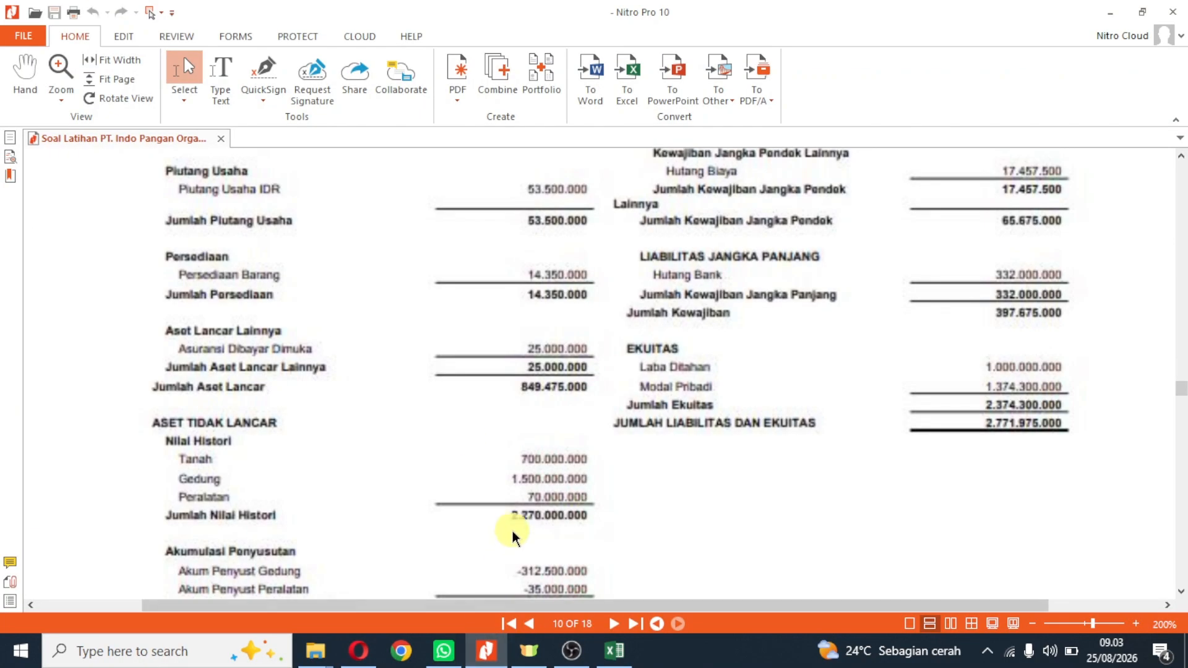
left_click(483, 649)
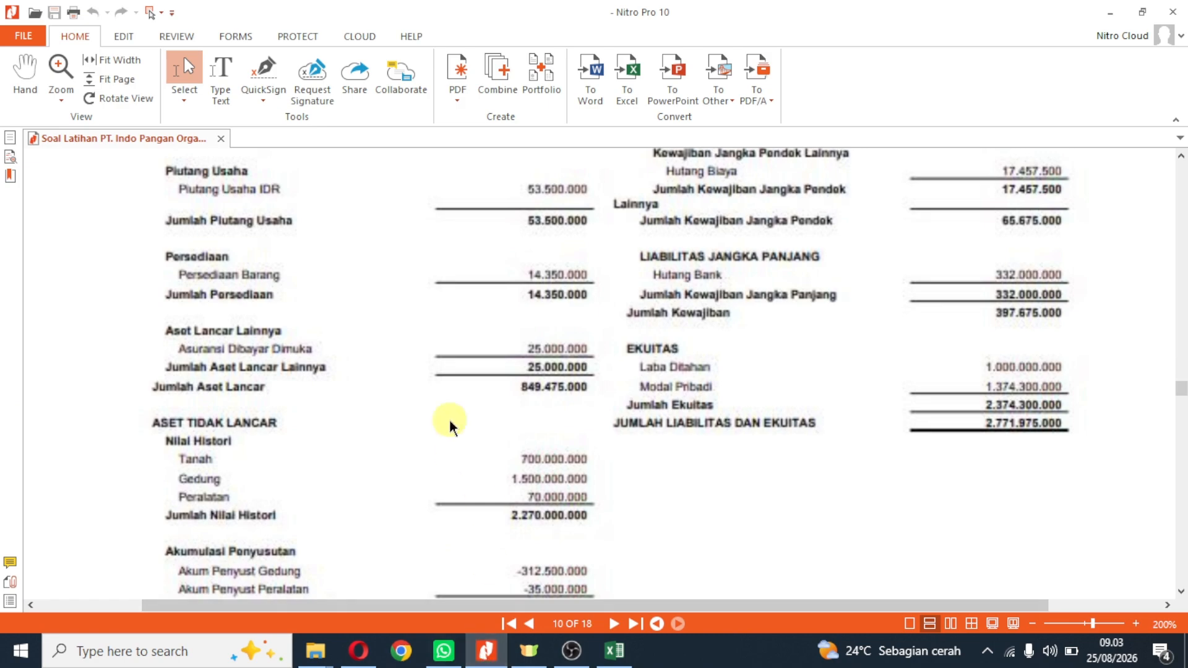
scroll(449, 425, "down", 3)
scroll(449, 424, "down", 1)
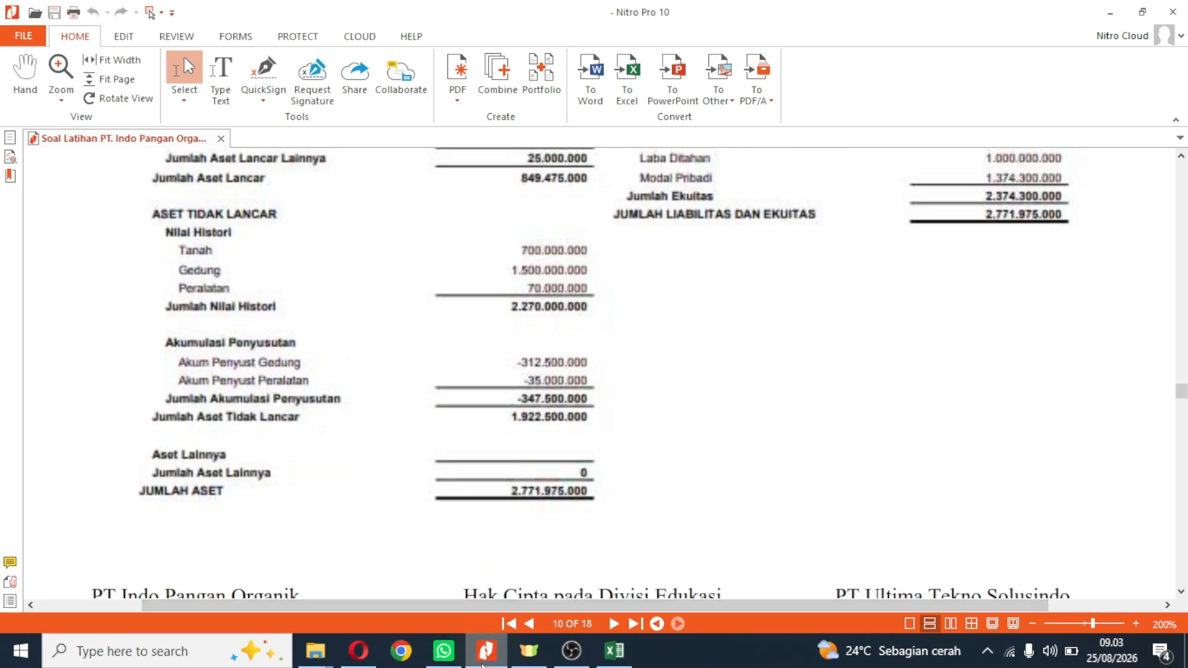
left_click(483, 662)
scroll(505, 470, "down", 2)
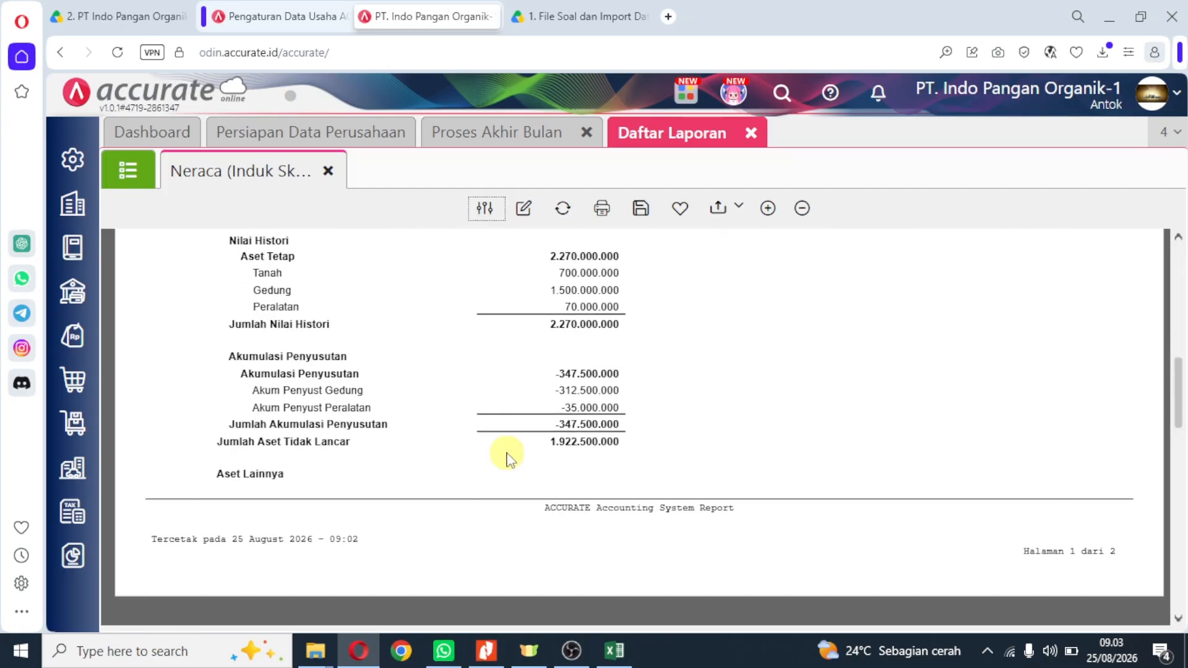
scroll(506, 459, "down", 5)
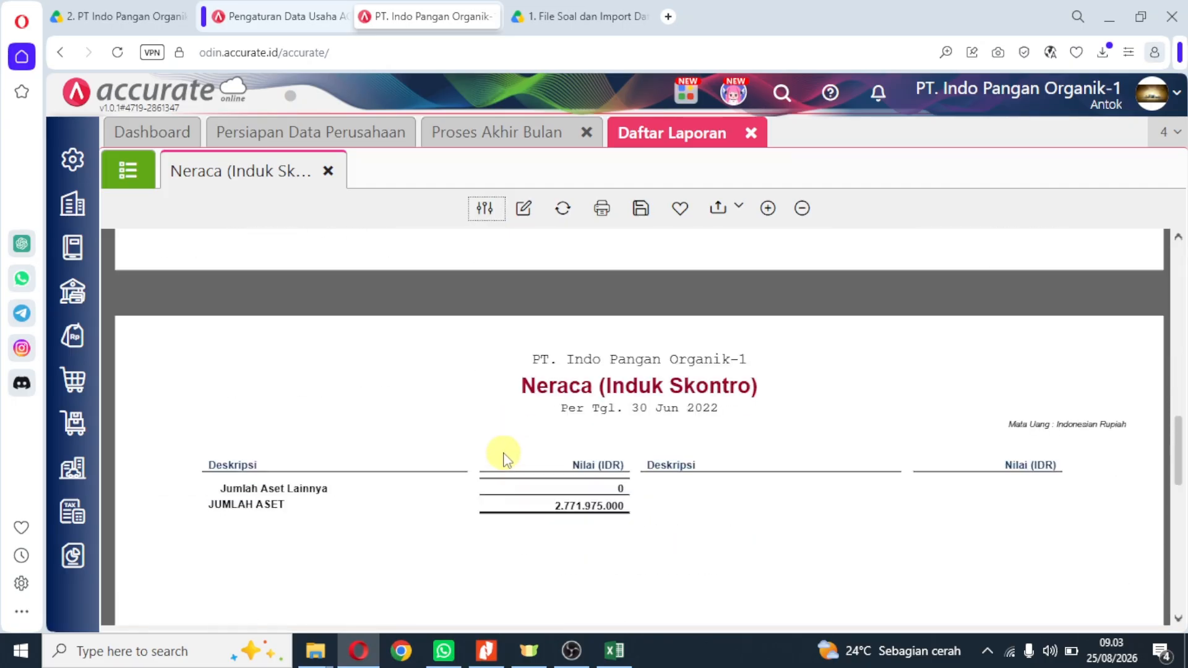
scroll(505, 458, "down", 2)
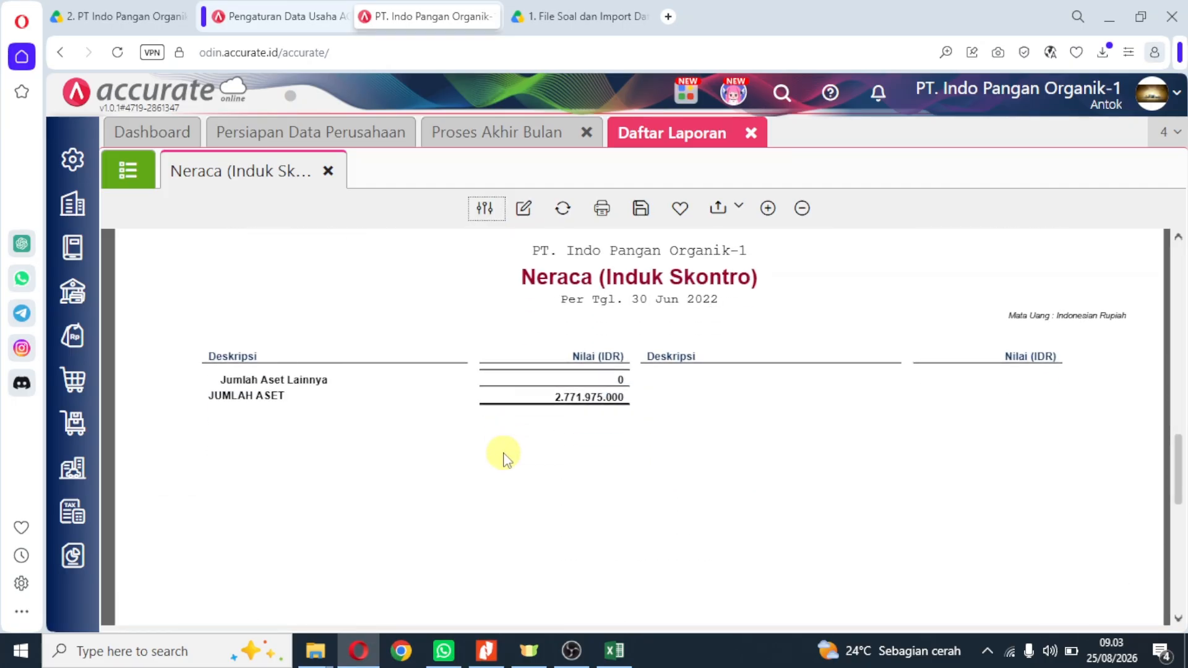
left_click(484, 656)
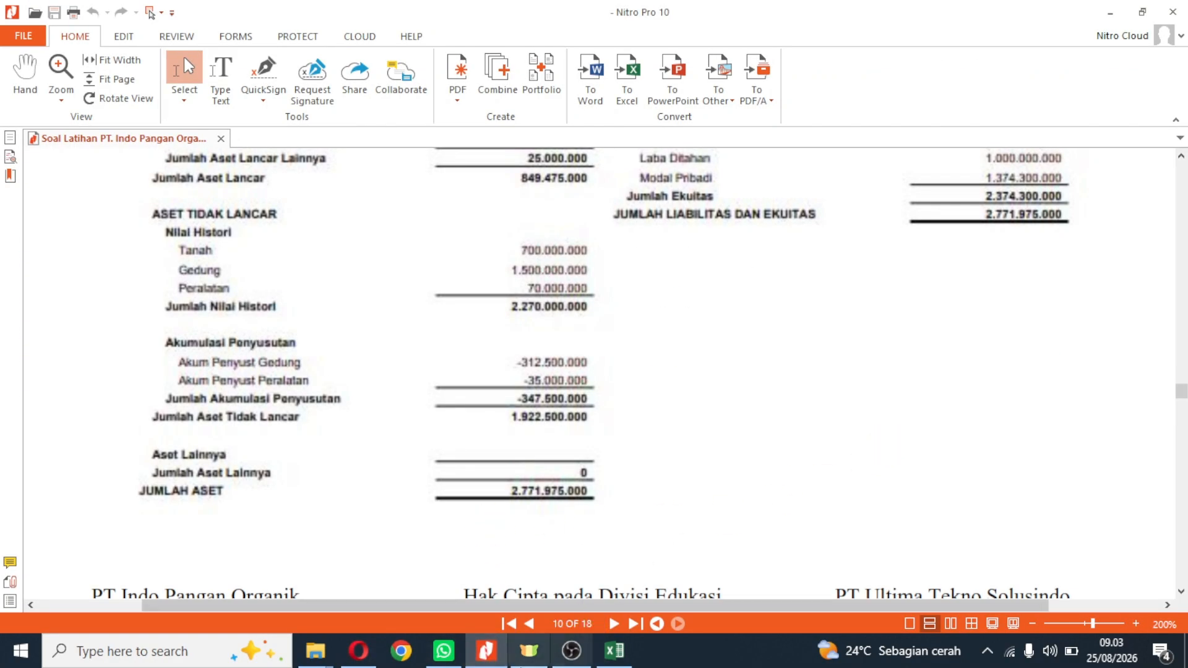
key("alt+Tab")
Compare the short-term liabilities in the Neraca report with the LIABILITAS JANGKA PENDEK section in the exercise PDF.
scroll(968, 458, "up", 3)
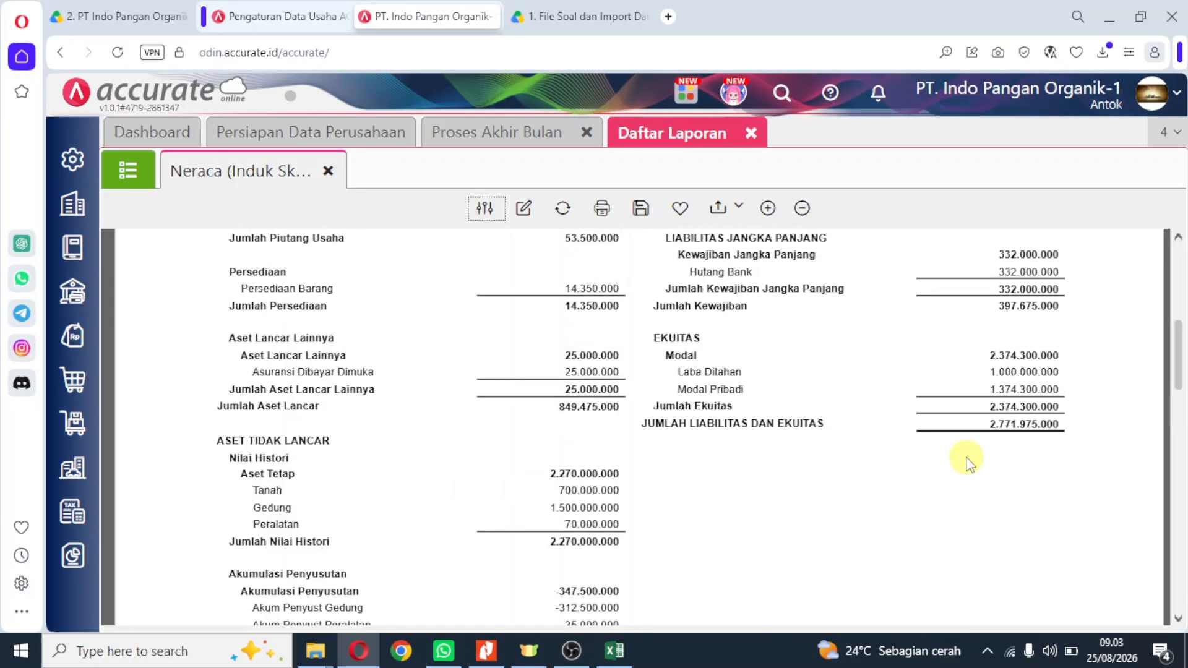
scroll(1029, 464, "up", 2)
scroll(1030, 464, "up", 2)
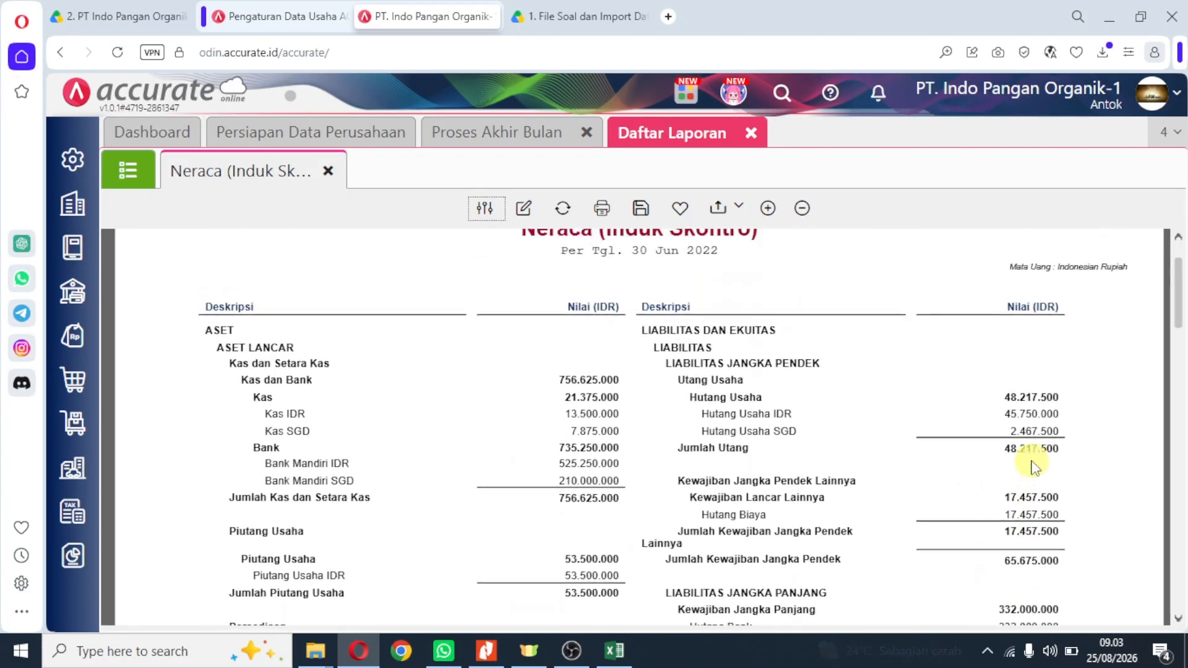
scroll(1030, 464, "down", 1)
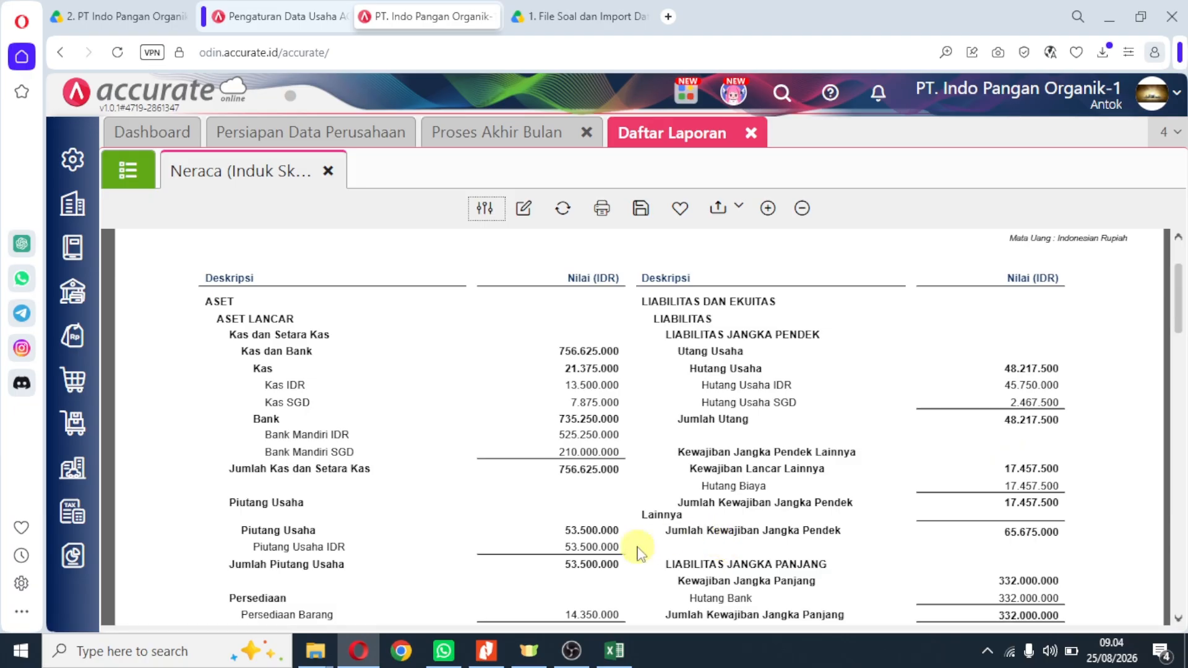
left_click(486, 651)
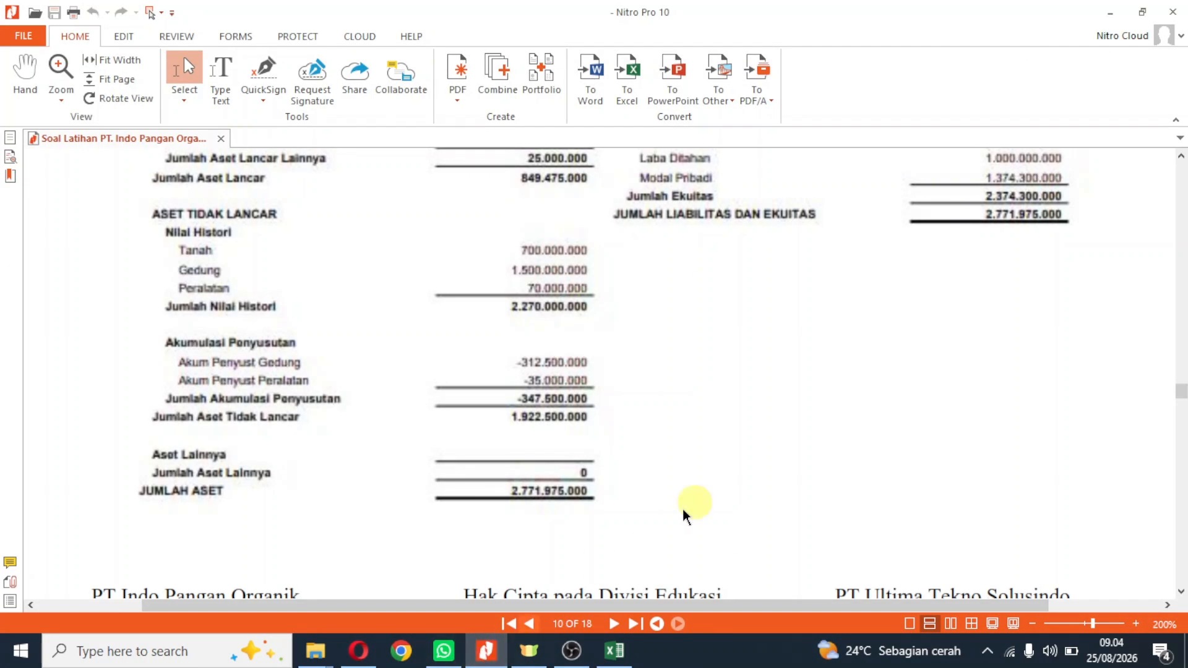
scroll(711, 504, "up", 5)
scroll(736, 495, "up", 1)
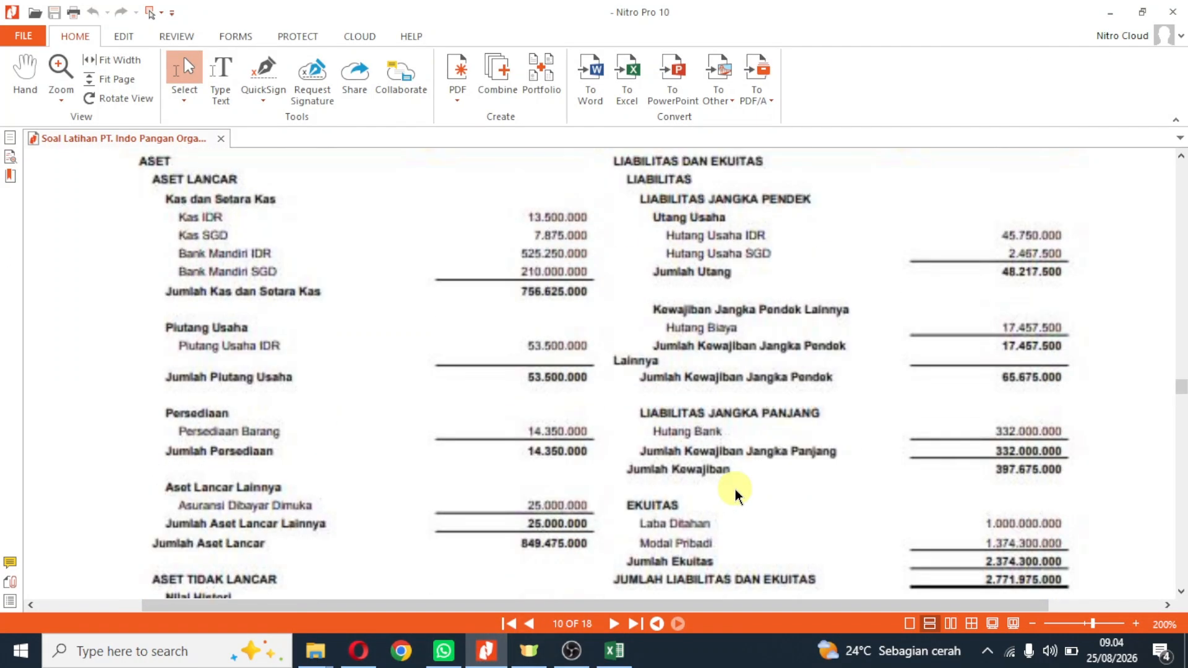
scroll(731, 490, "down", 1)
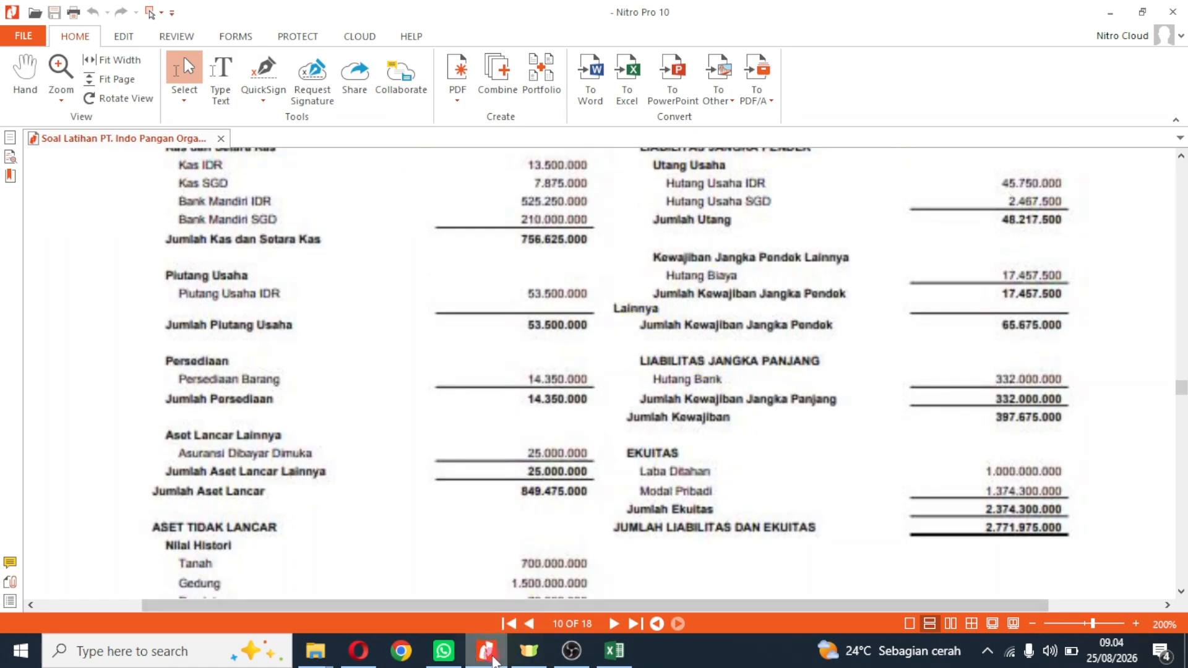
Switch between Accurate Online and the exercise PDF to compare long-term liabilities, equity and JUMLAH LIABILITAS DAN EKUITAS.
left_click(493, 659)
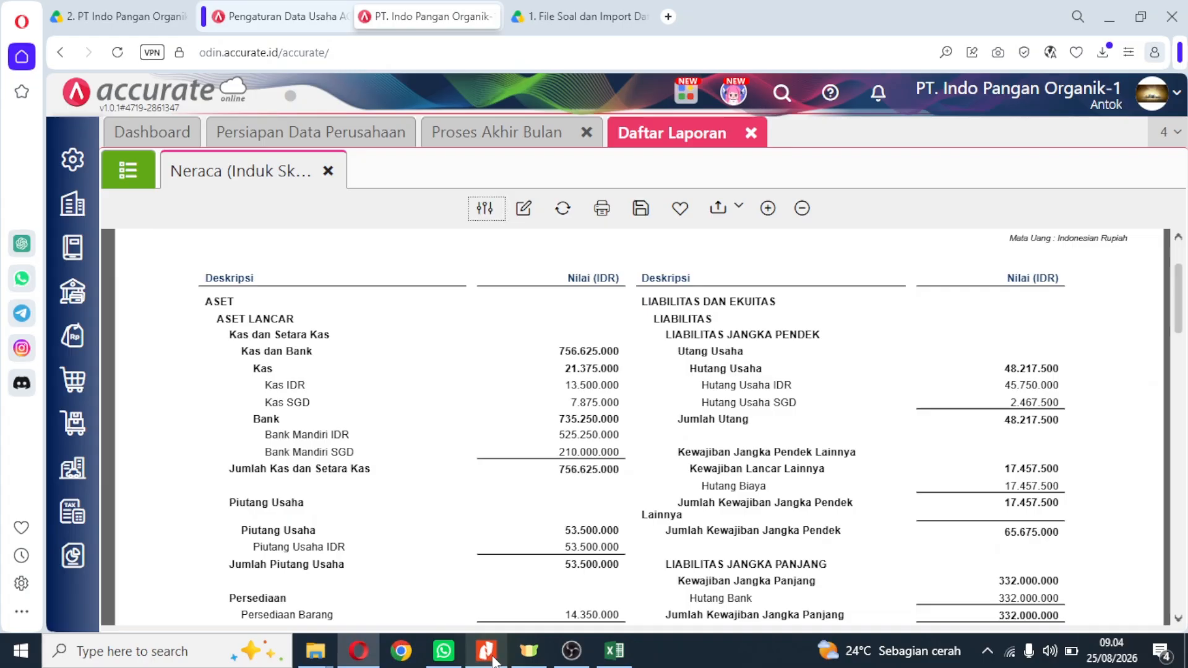
scroll(959, 352, "down", 4)
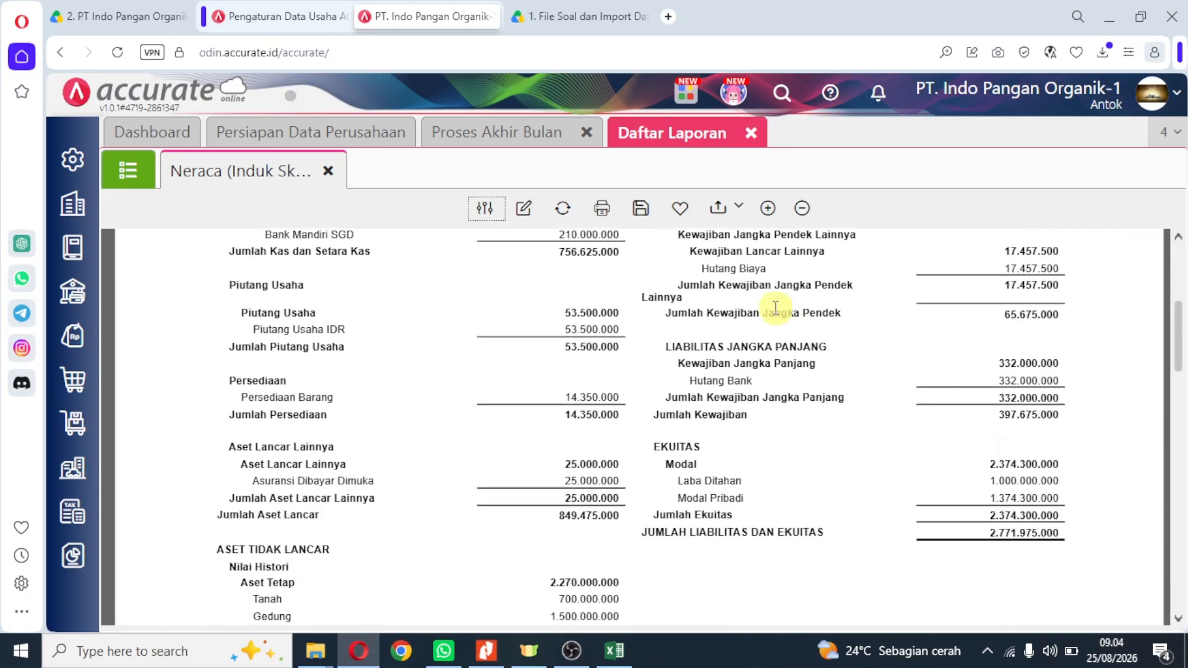
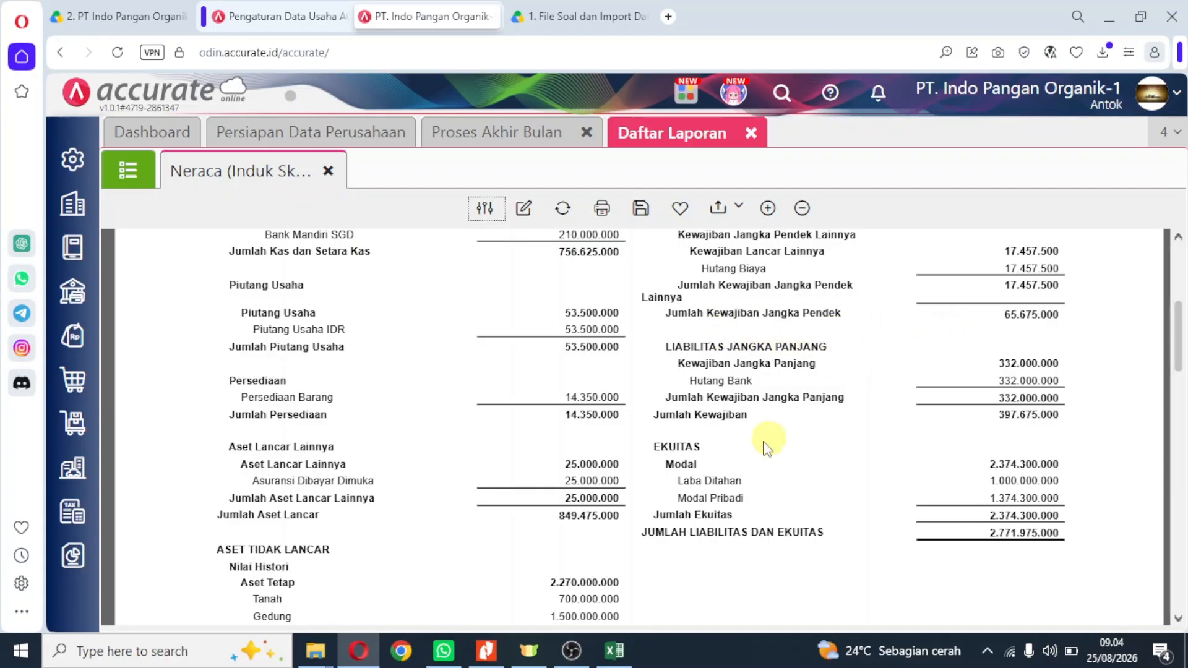
left_click(493, 659)
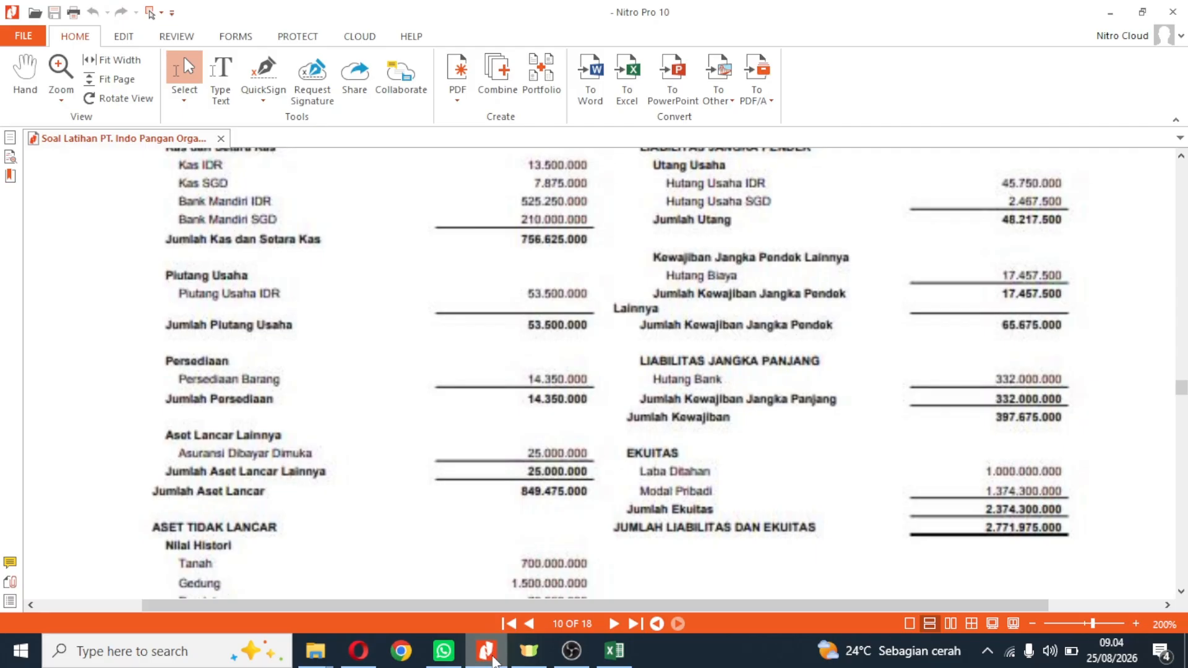
left_click(493, 659)
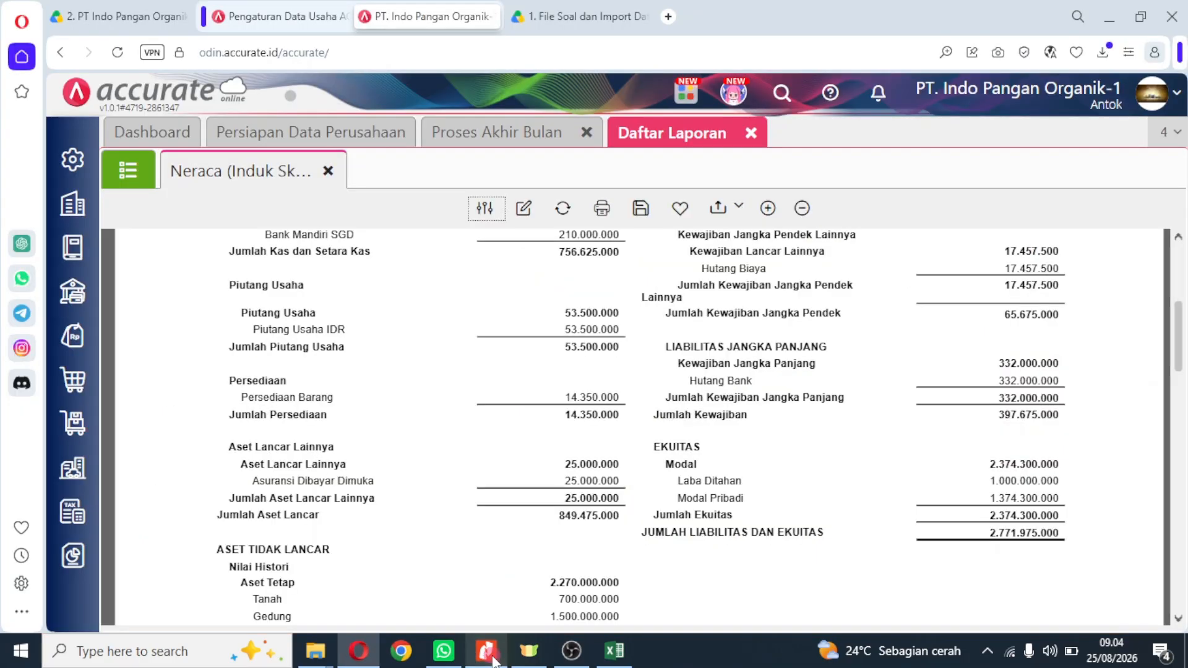
left_click(493, 659)
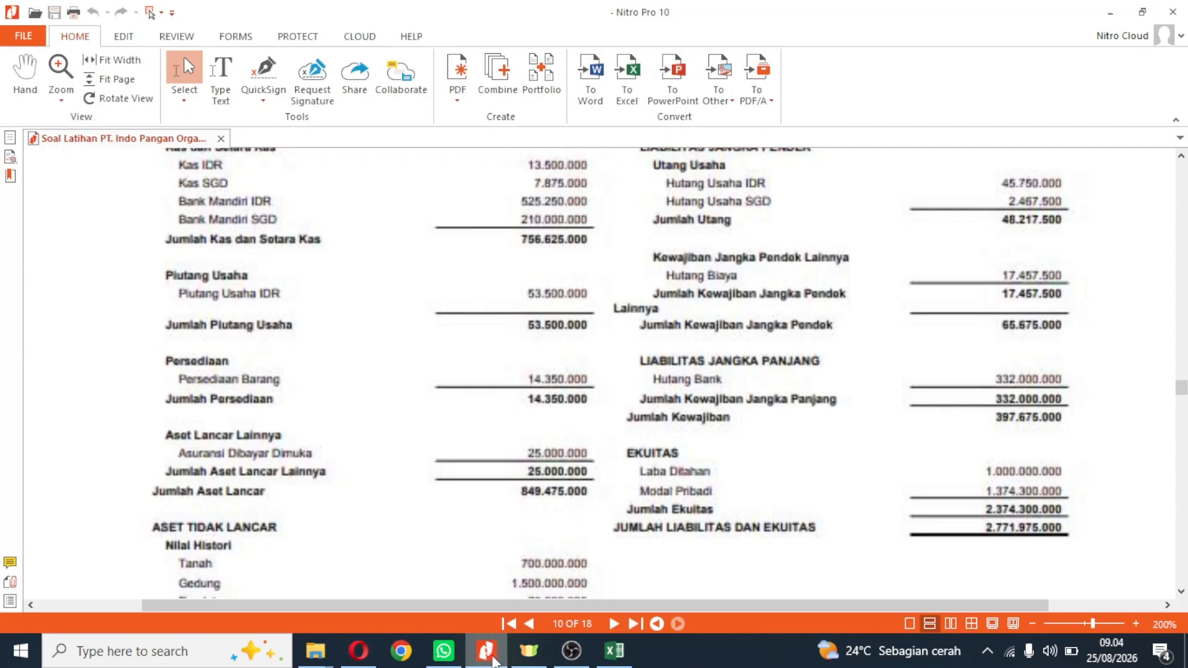
left_click(493, 660)
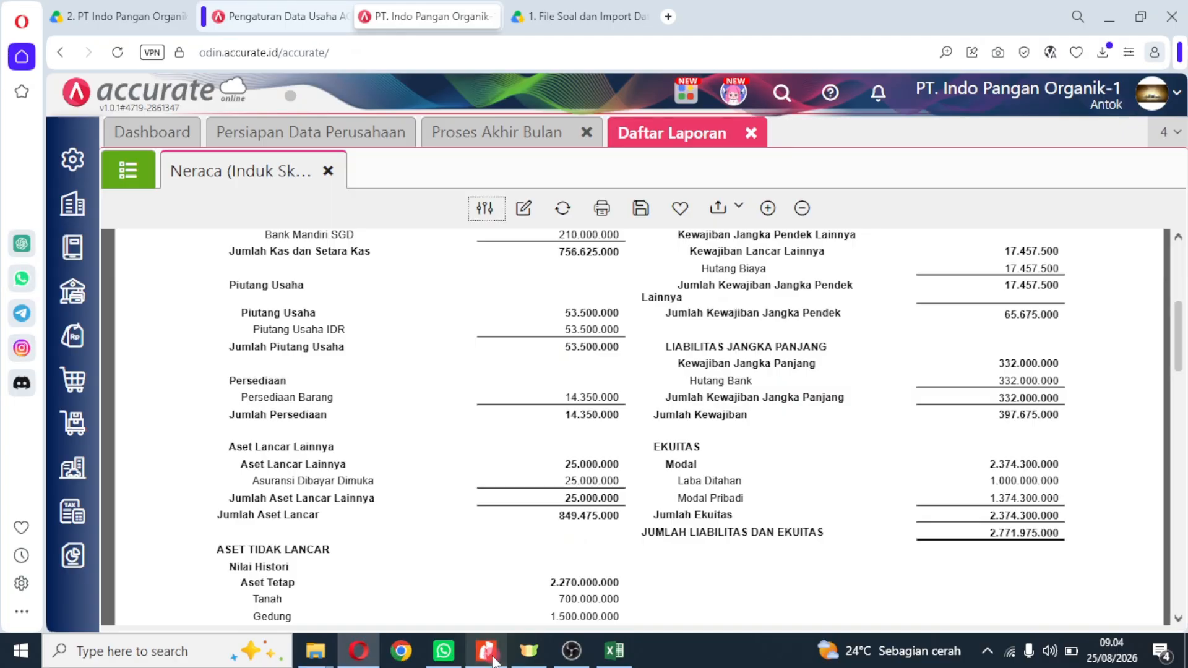
left_click(493, 659)
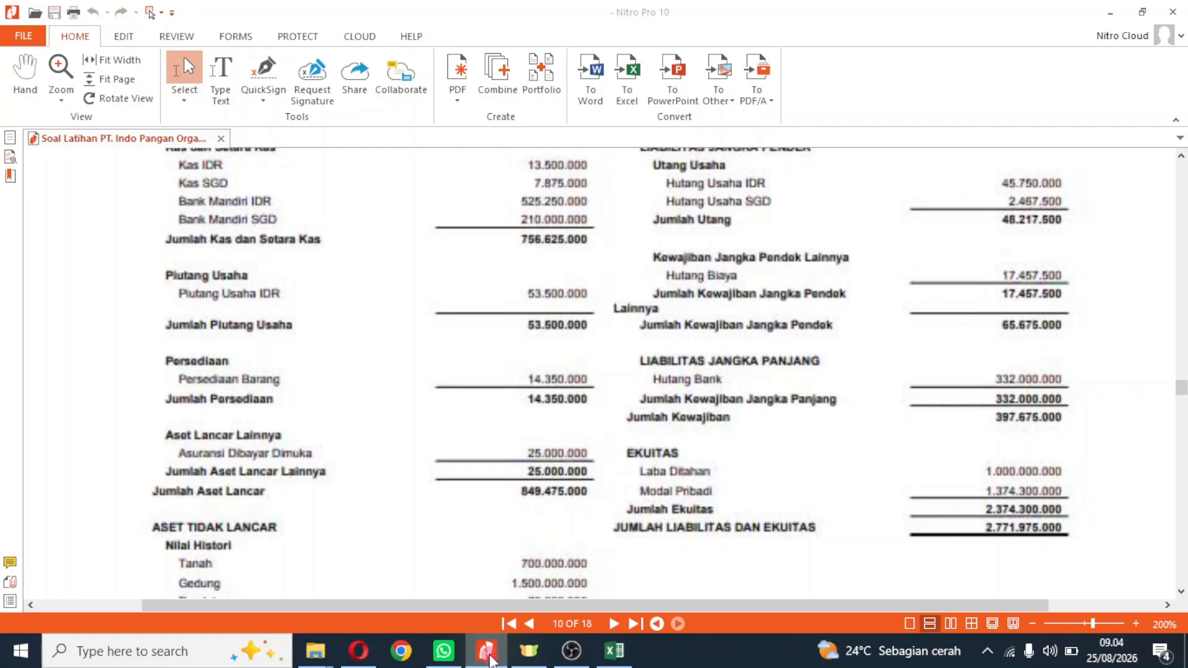
left_click(491, 660)
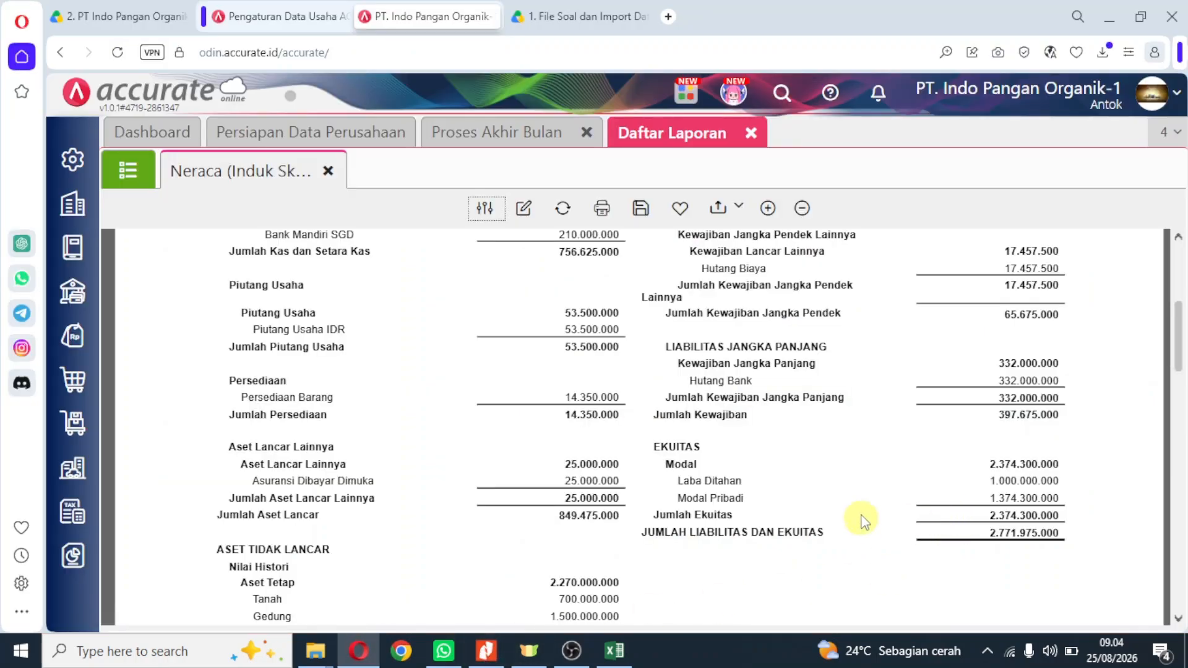
Look over the full Neraca (Induk Skontro) report and start exporting it as PDF.
scroll(860, 518, "down", 5)
scroll(862, 517, "down", 8)
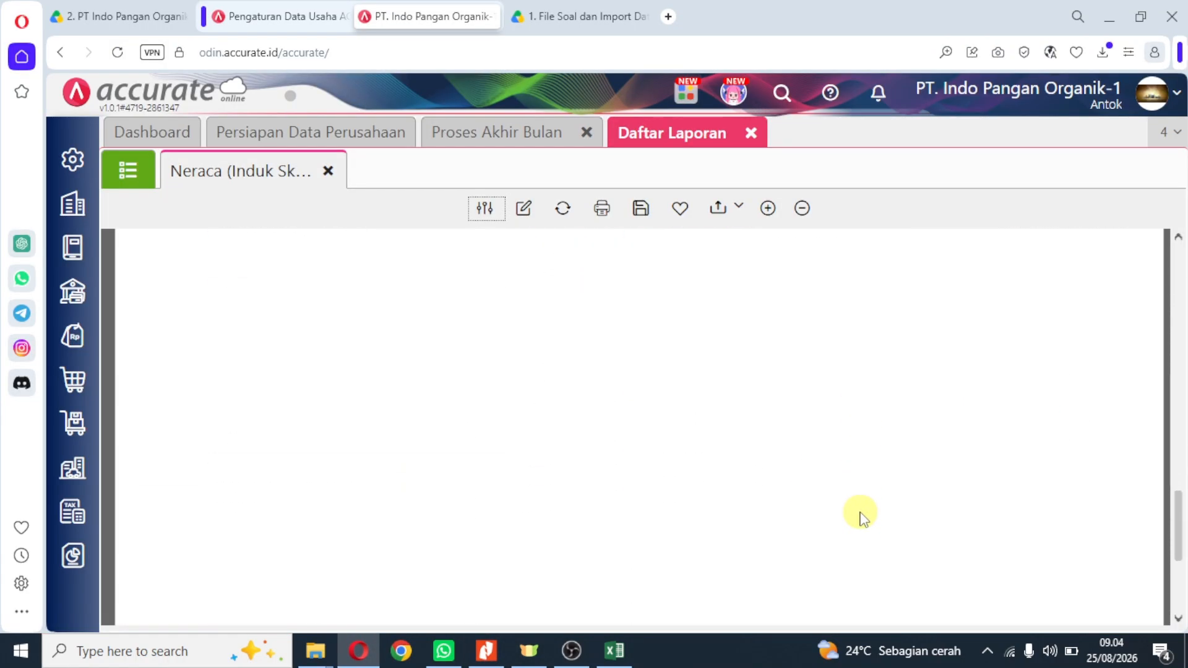
scroll(804, 482, "up", 6)
scroll(723, 427, "up", 8)
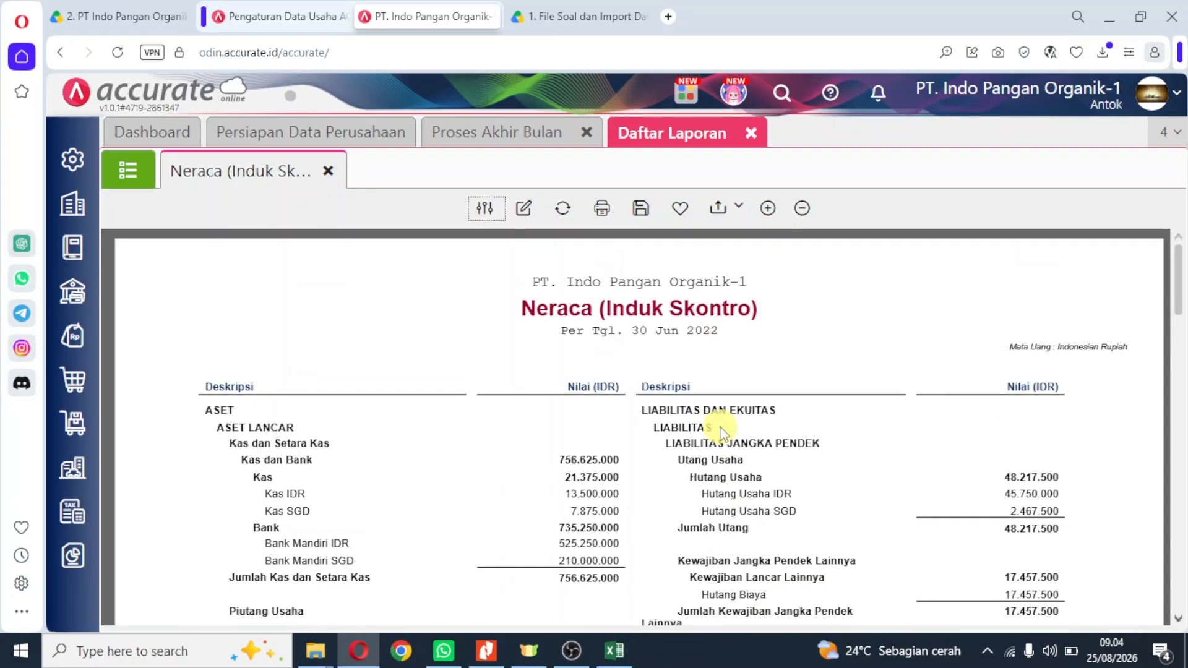
left_click(728, 210)
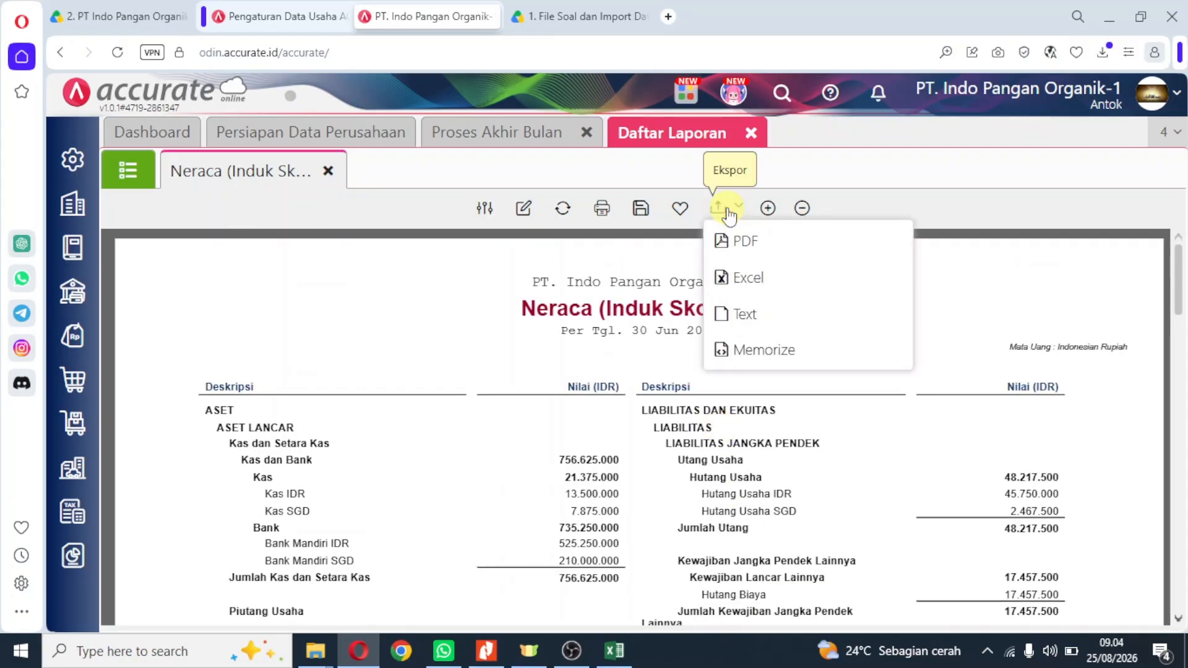
left_click(736, 242)
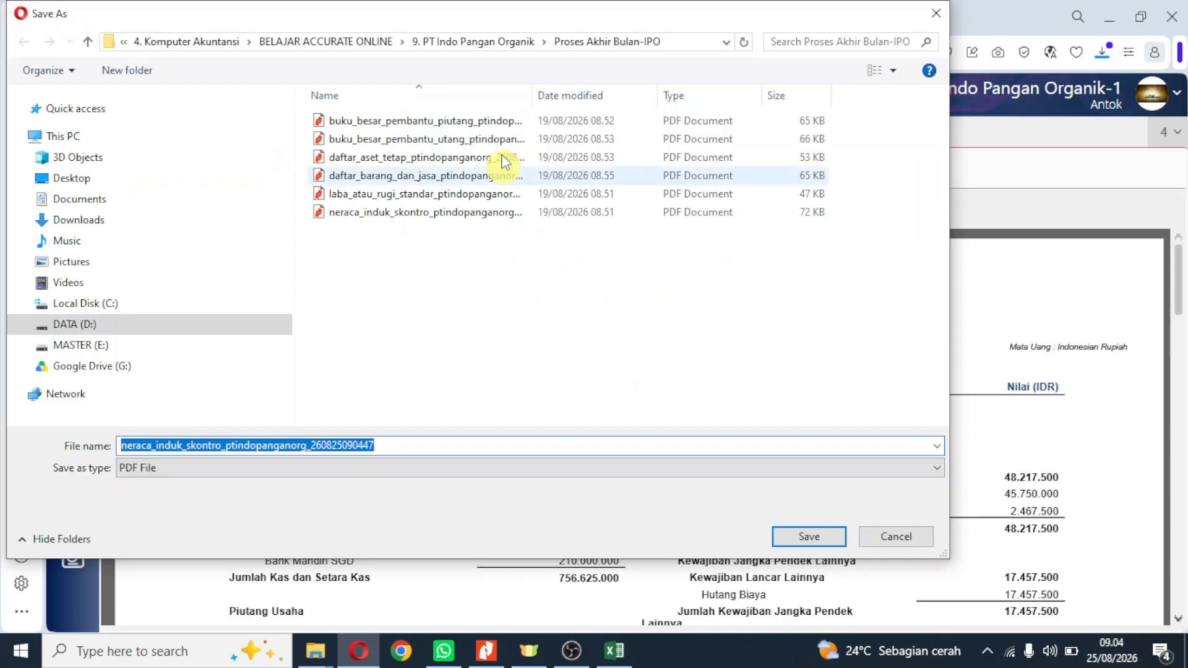
Create the folder "Proses Akhir Bulan-IPO1" inside "9. PT Indo Pangan Organik" and save the Neraca PDF in it under the suggested name.
left_click(463, 44)
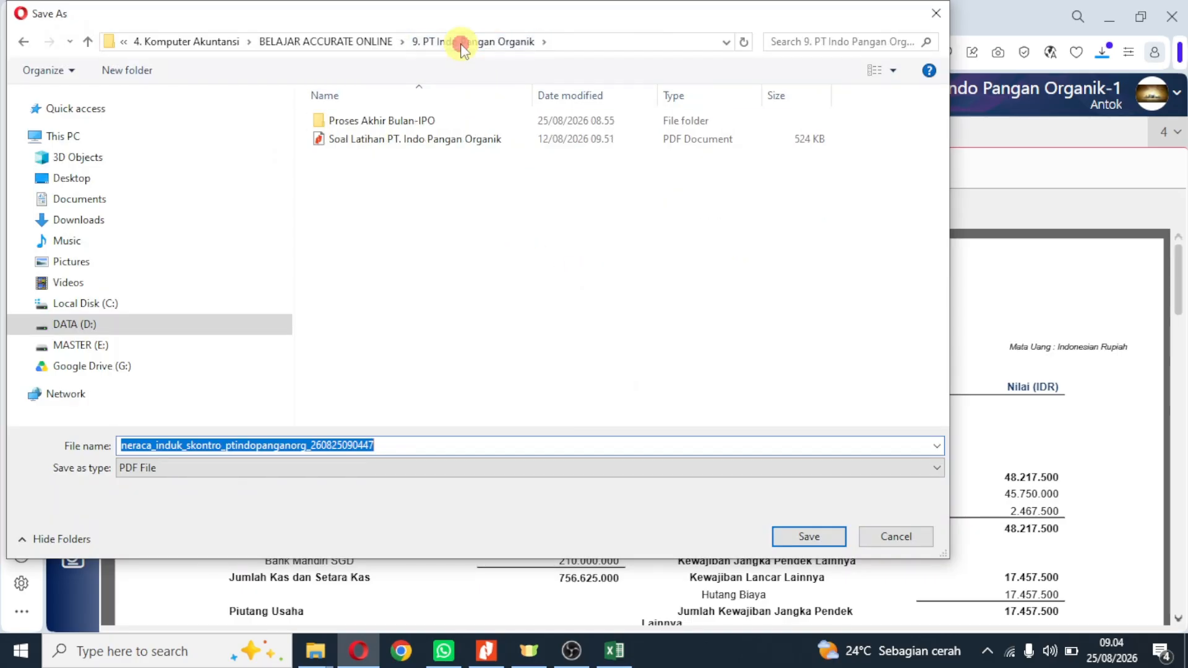
left_click(128, 71)
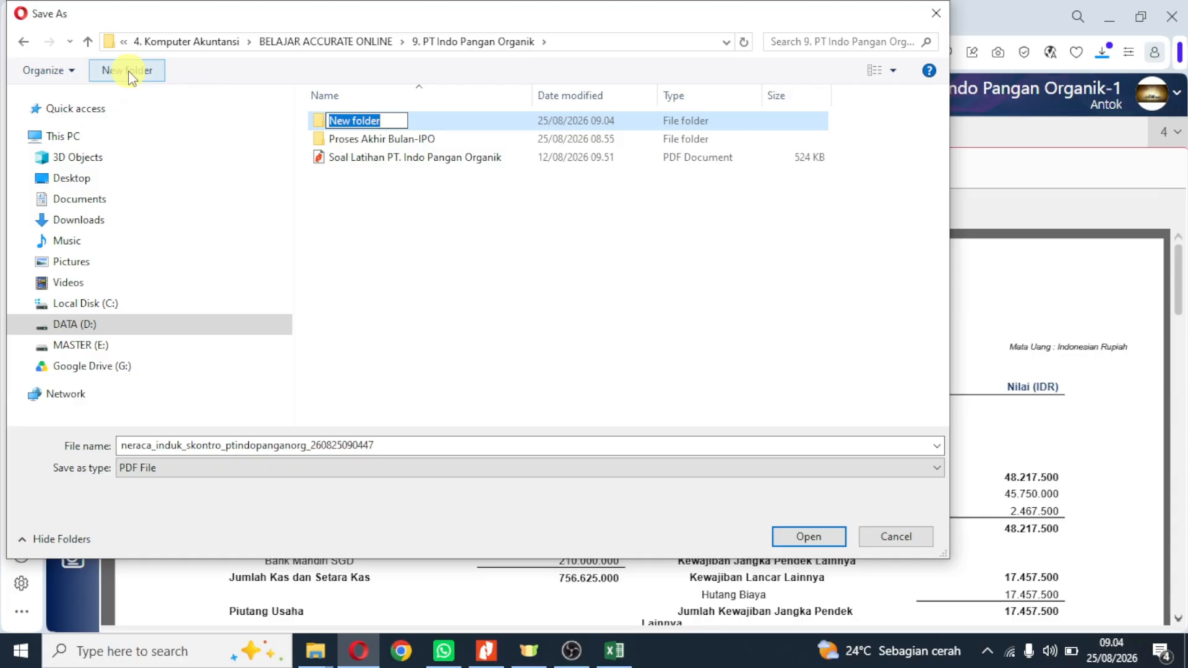
type("Pros")
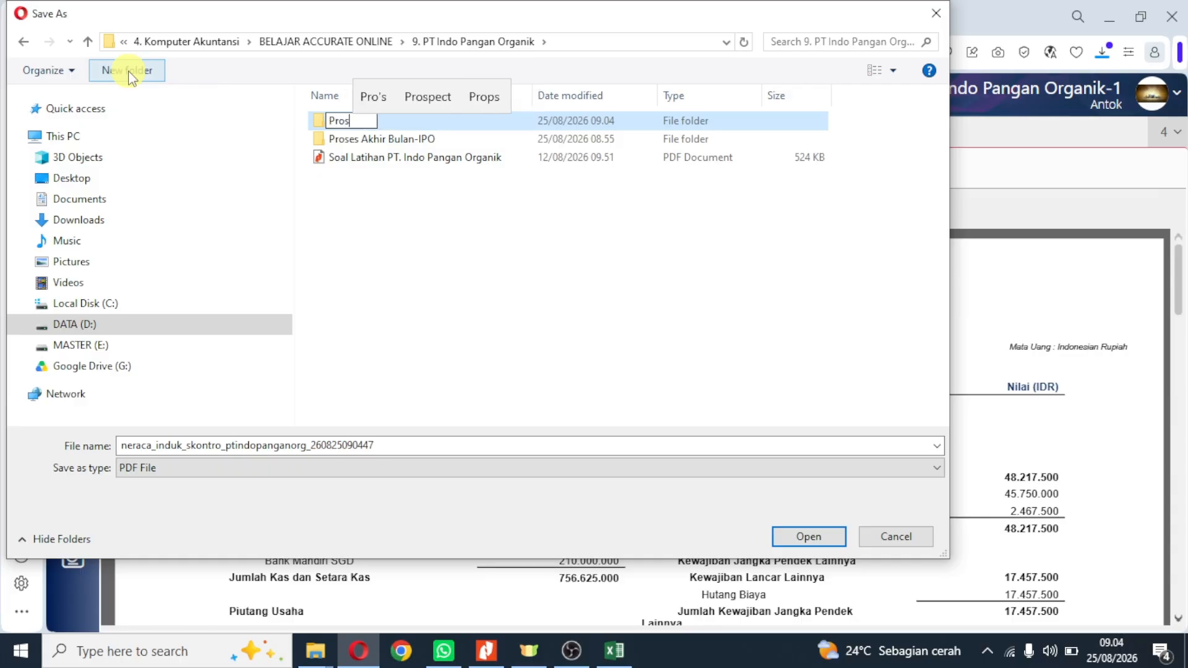
type("es Akh")
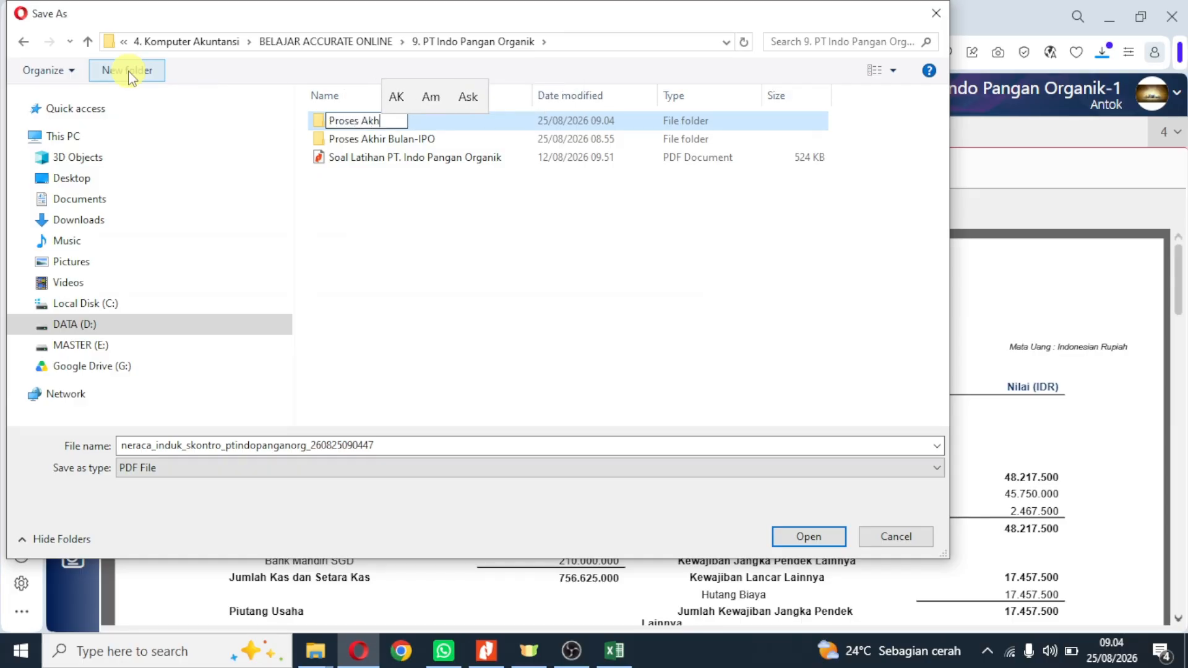
type("ir Bulan")
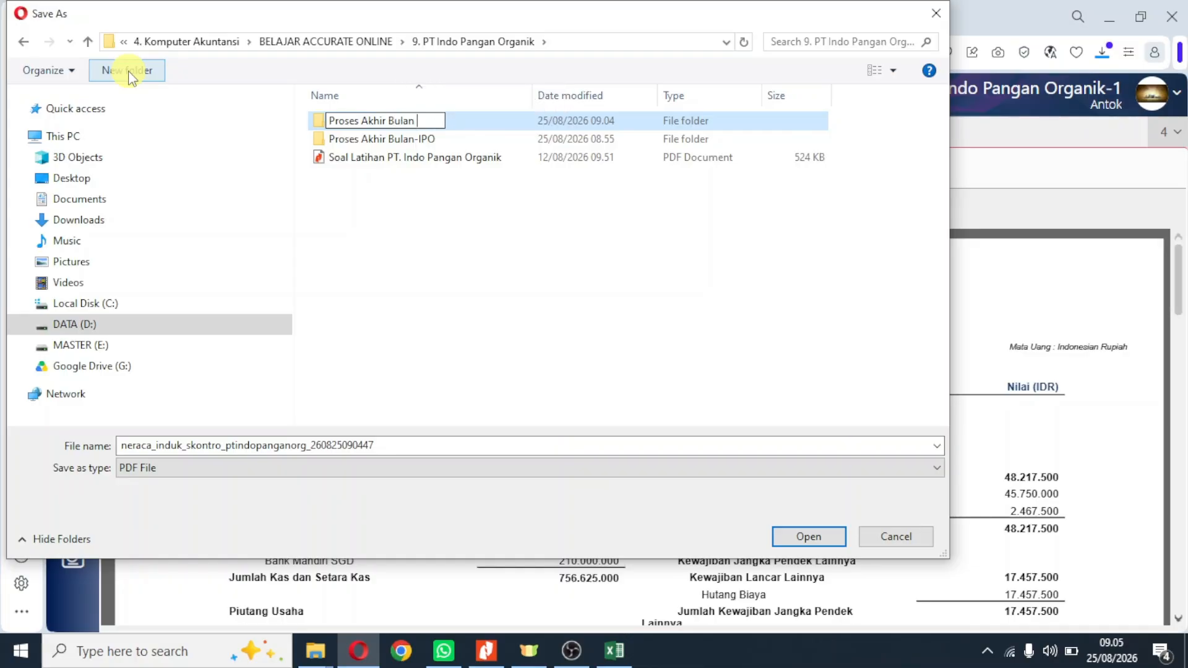
type("-IPO")
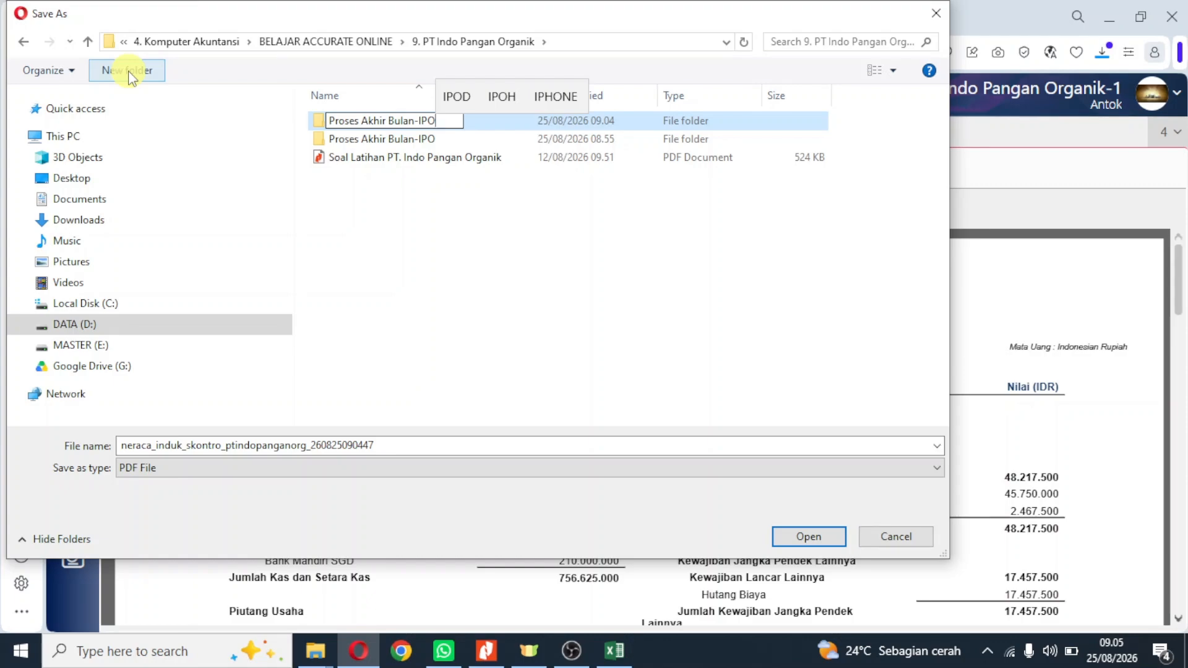
type("1")
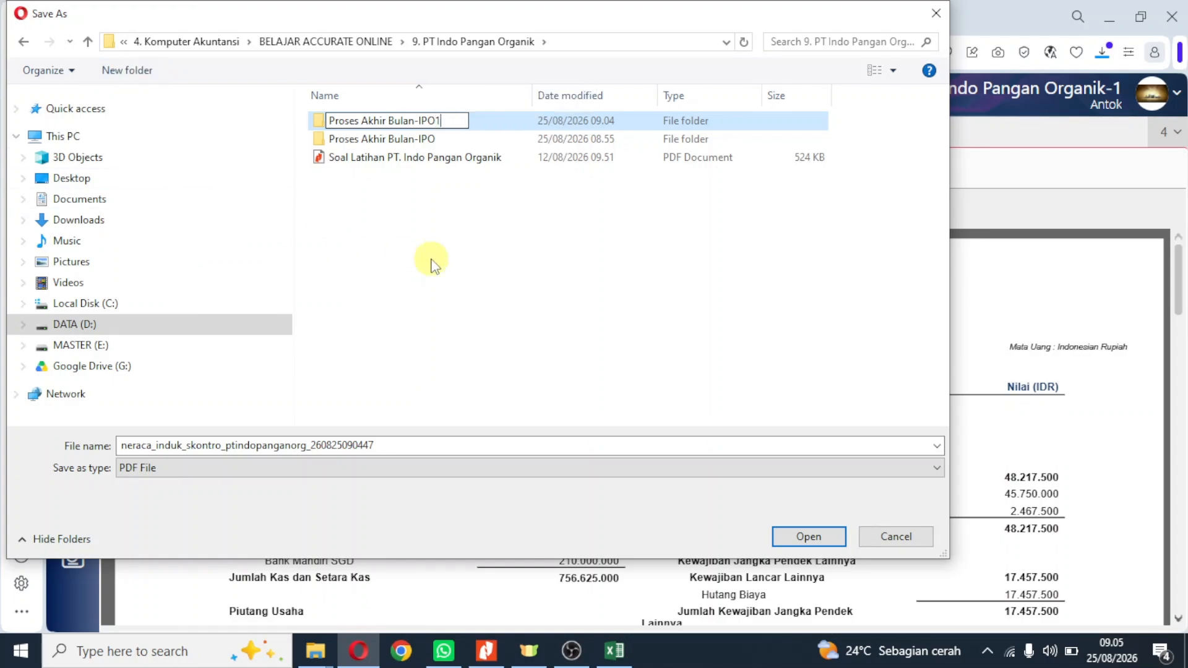
left_click(431, 264)
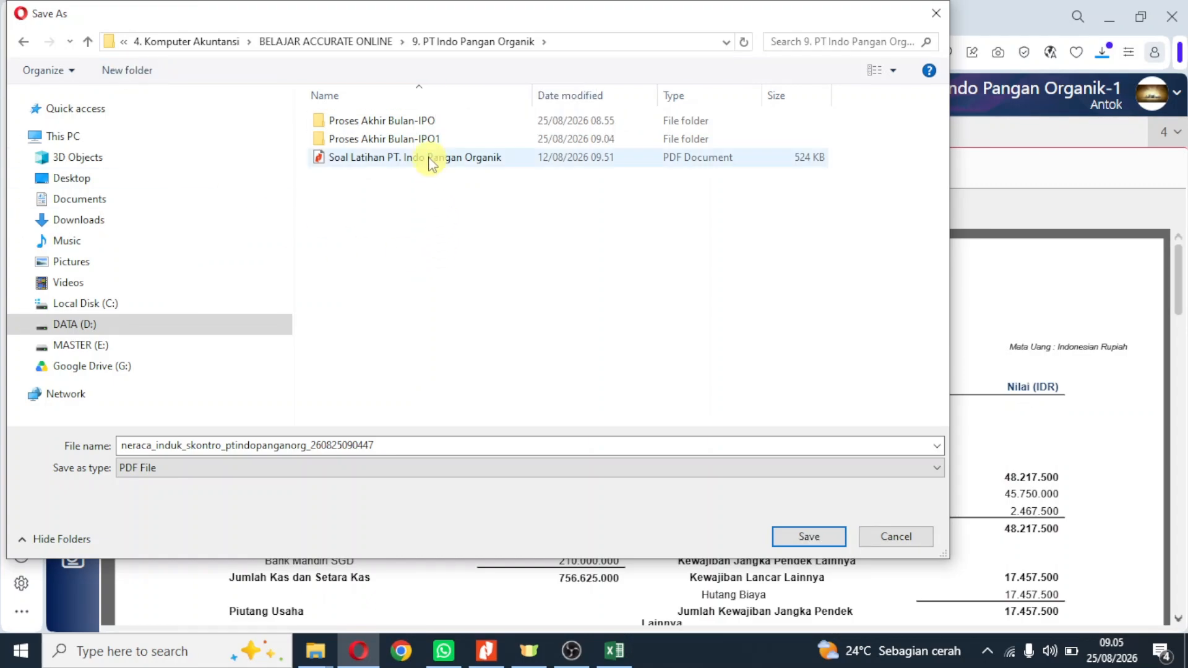
double_click(421, 137)
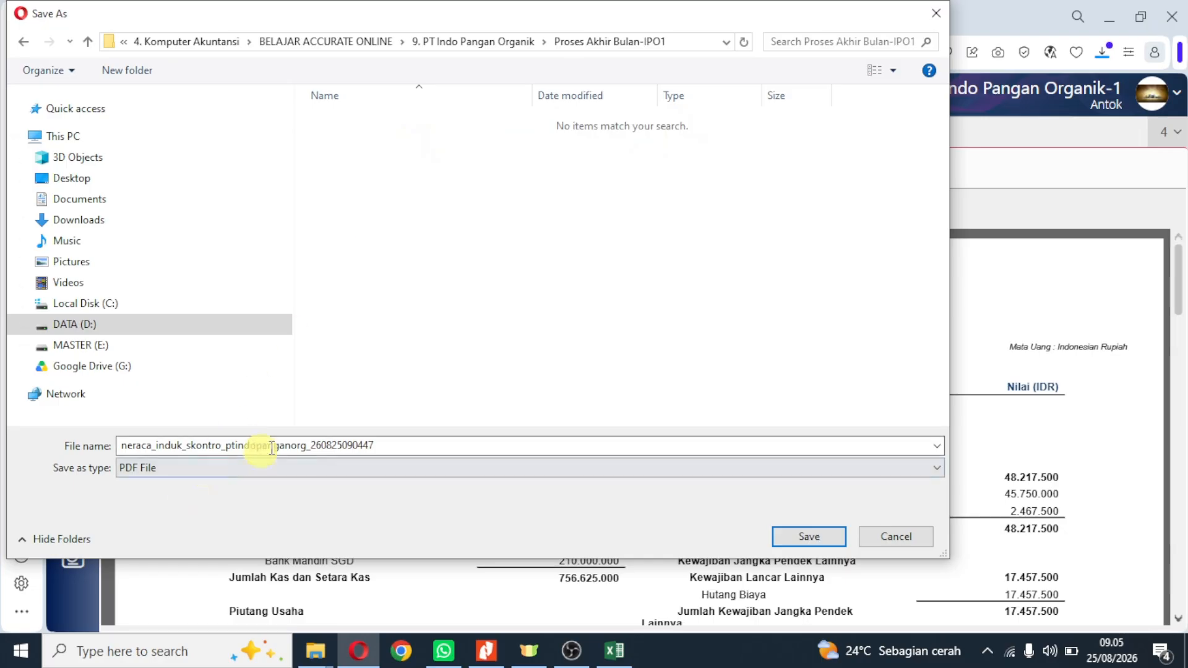
left_click(810, 539)
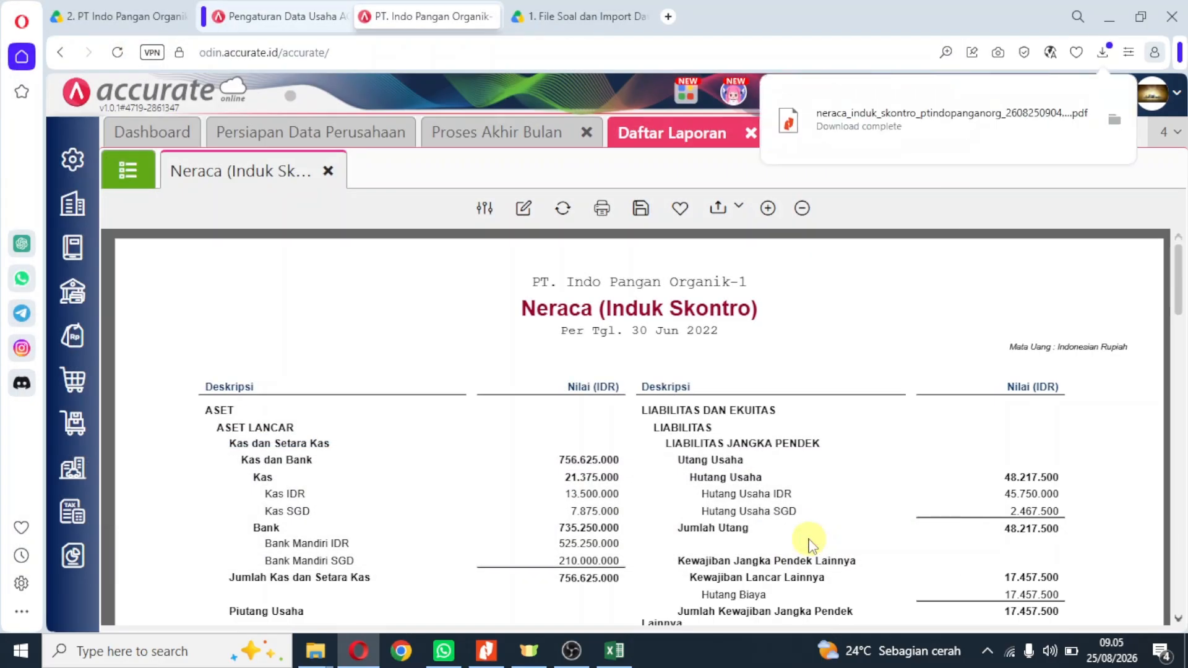
Generate the Buku Besar Pembantu Piutang report for all branches from 01/06/2022 to 30/06/2022.
left_click(143, 176)
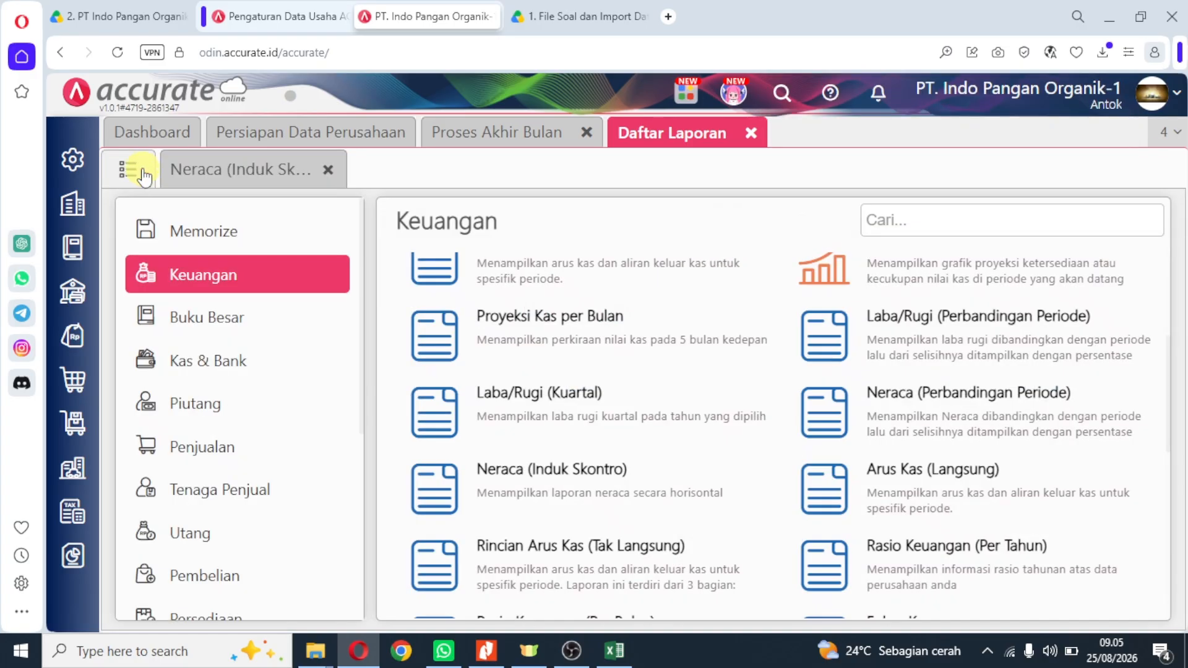
scroll(566, 426, "up", 4)
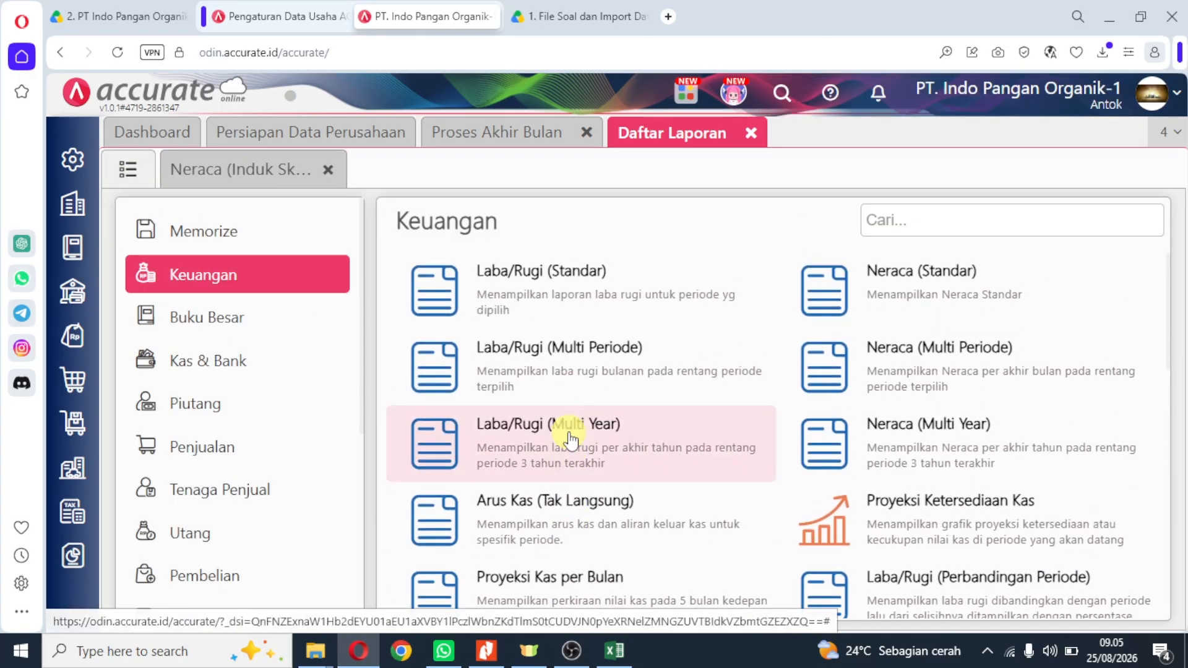
scroll(286, 376, "down", 2)
left_click(215, 316)
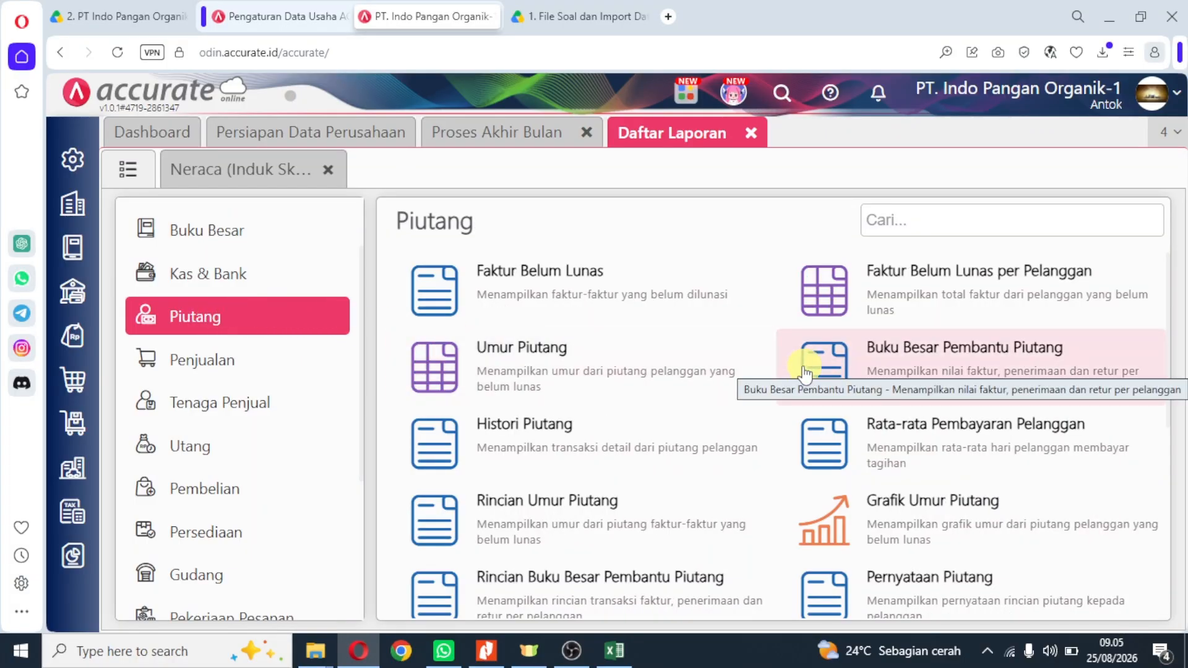
left_click(926, 359)
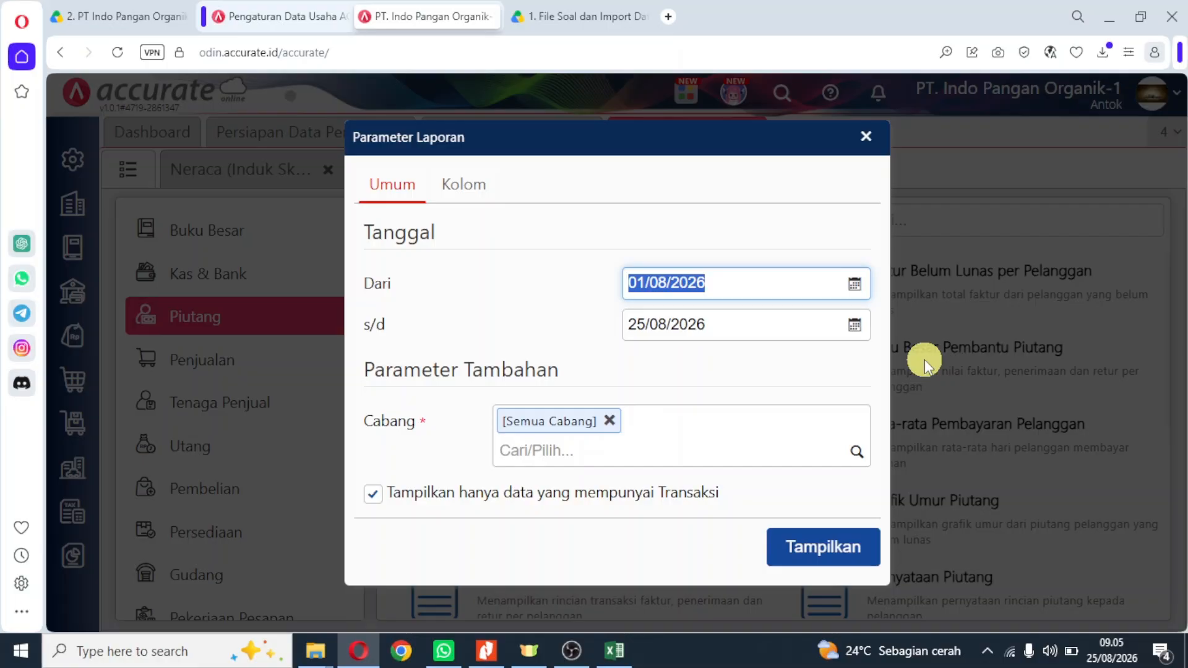
type("01")
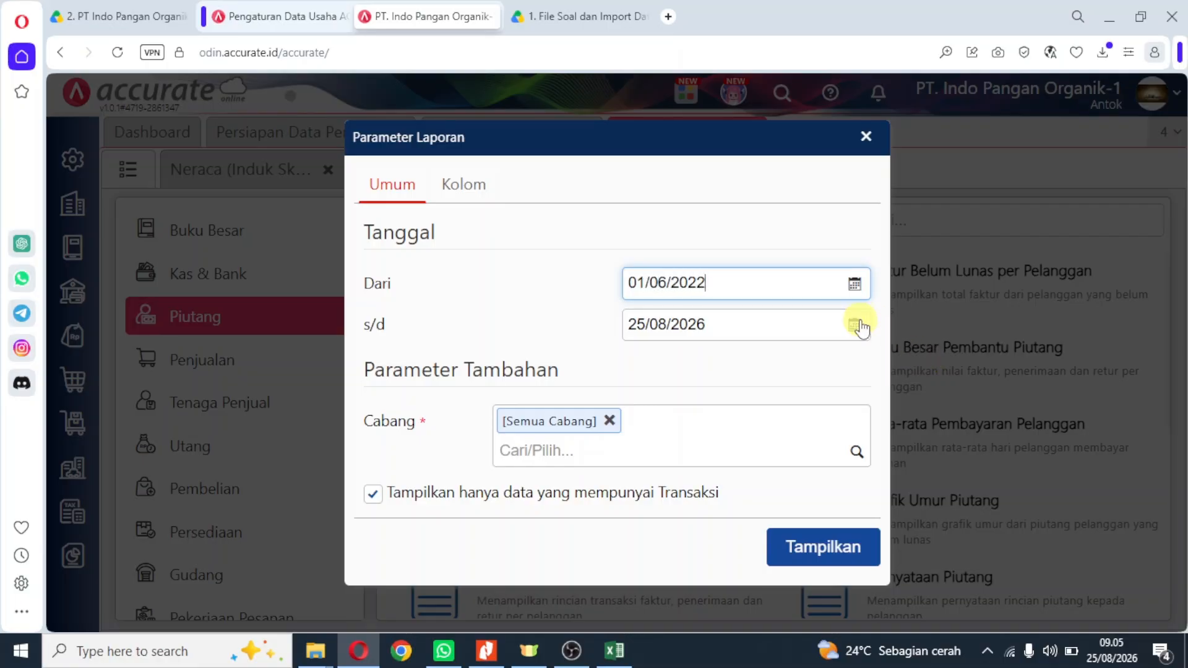
left_click(836, 326)
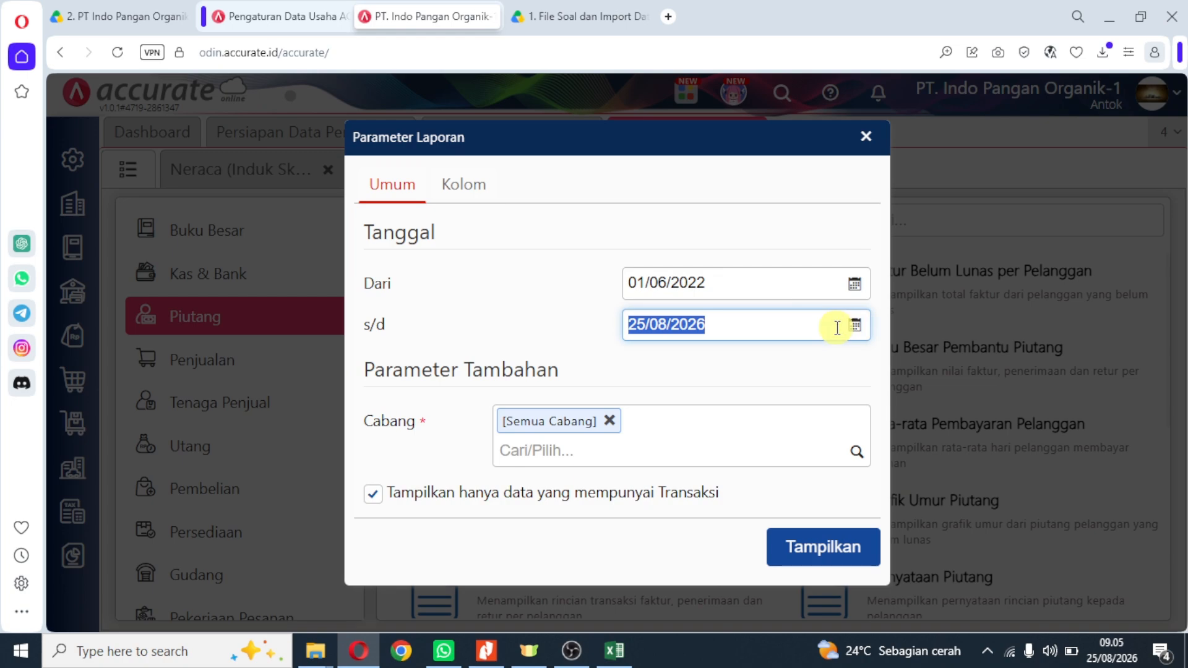
type("30")
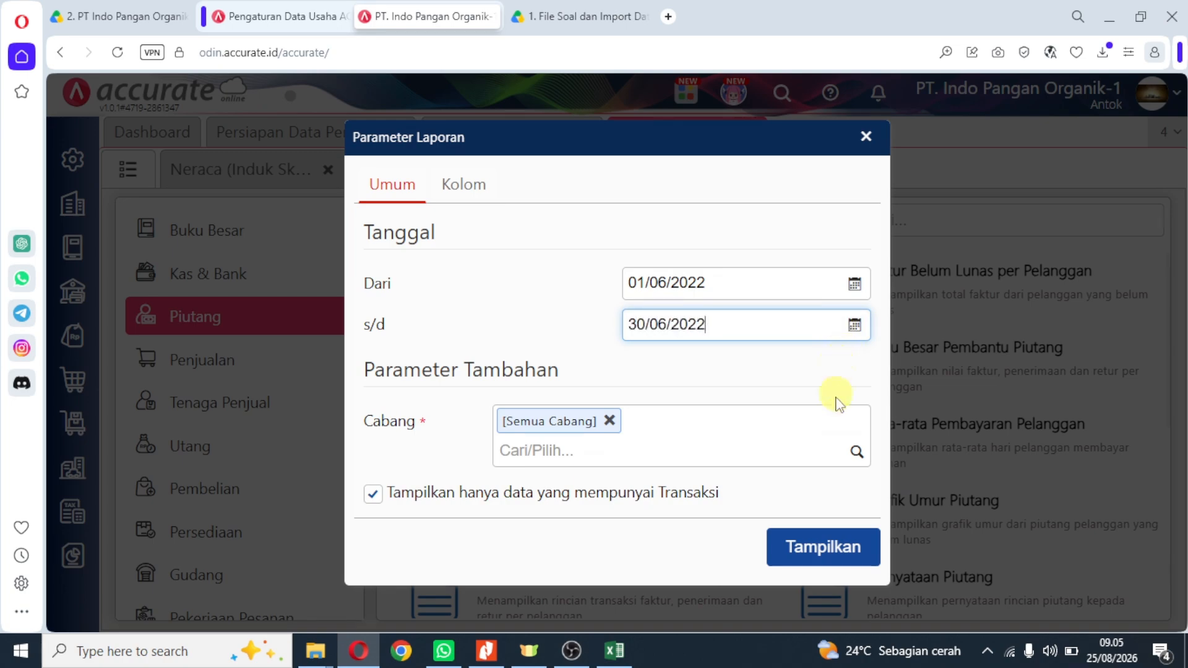
left_click(827, 547)
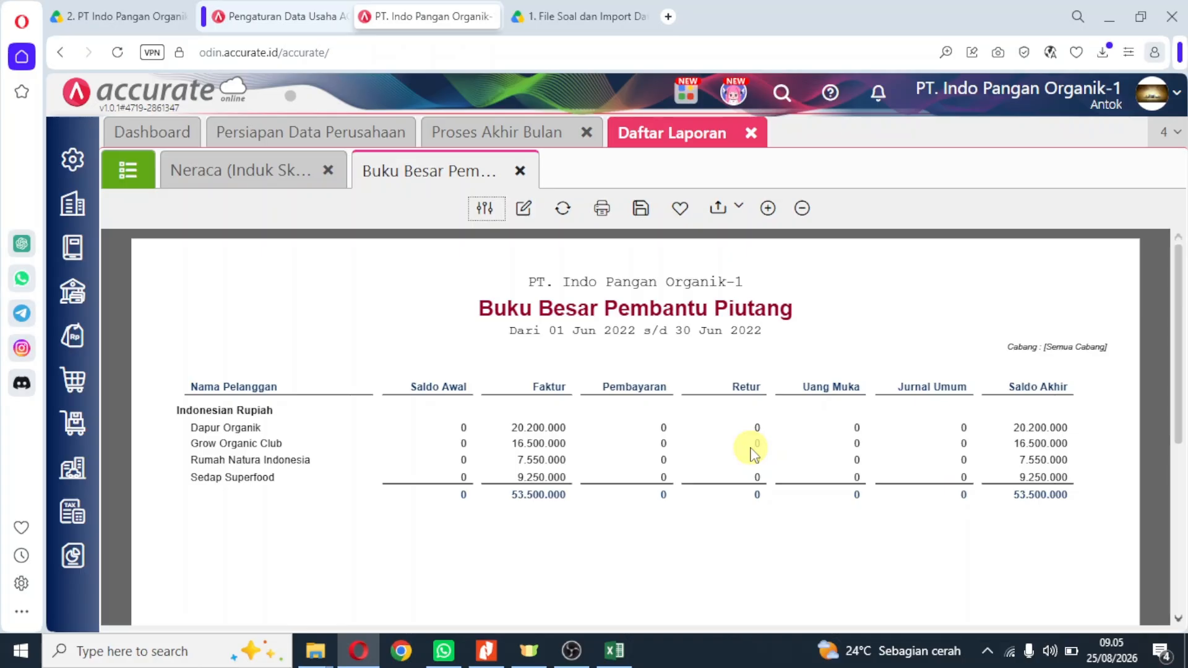
Export the Buku Besar Pembantu Piutang report as PDF with the suggested file name and folder.
left_click(722, 206)
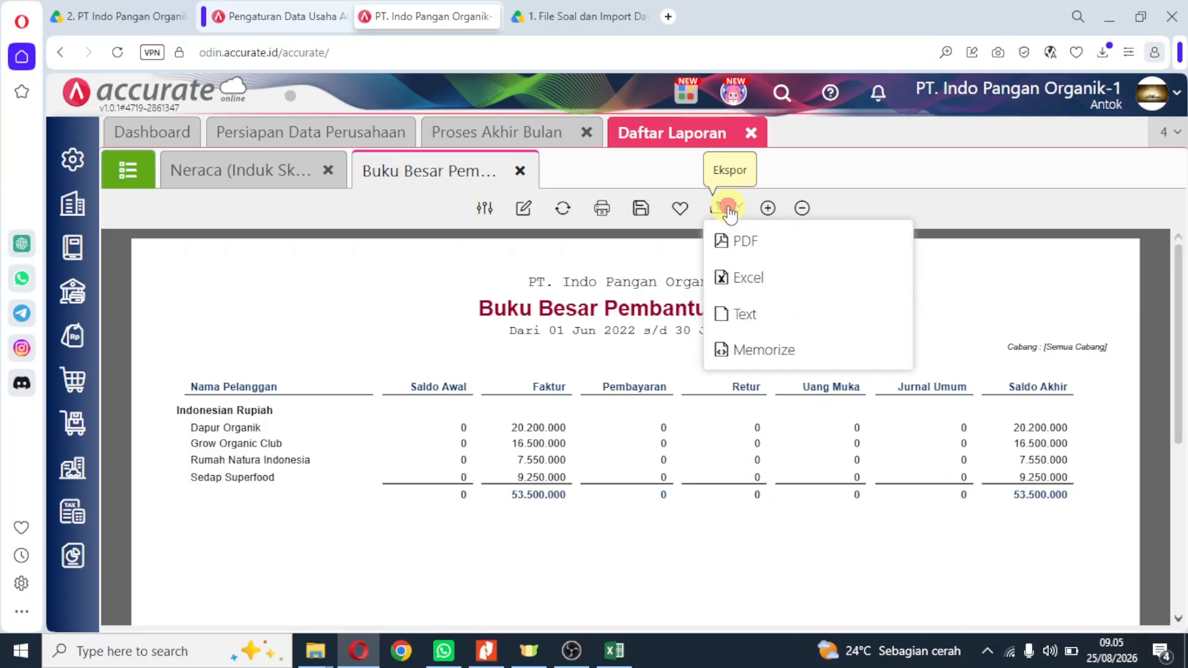
left_click(741, 242)
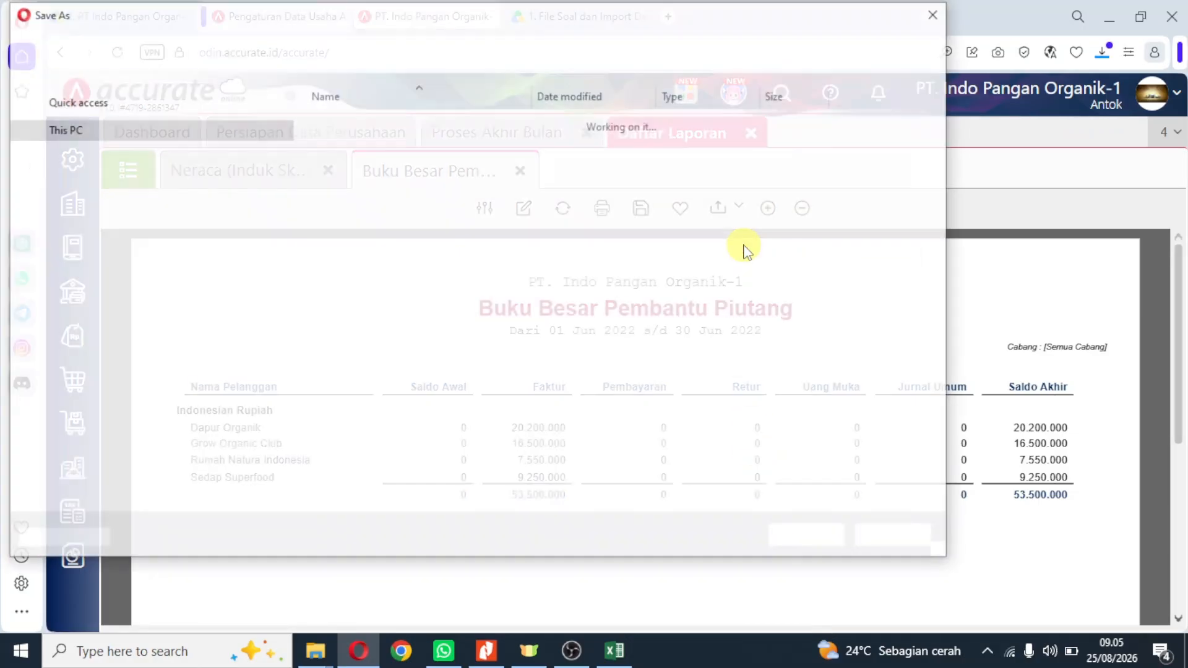
left_click(804, 537)
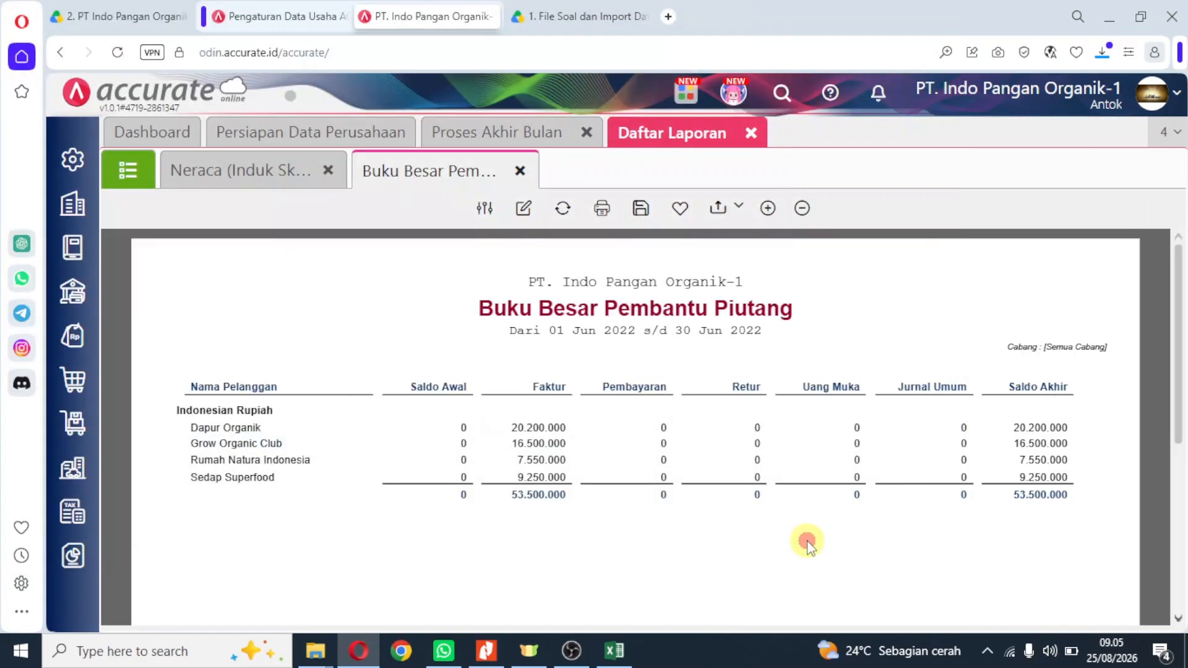
Generate the Buku Besar Pembantu Utang report for all branches from 01/06/2022 to 30/06/2022.
left_click(125, 179)
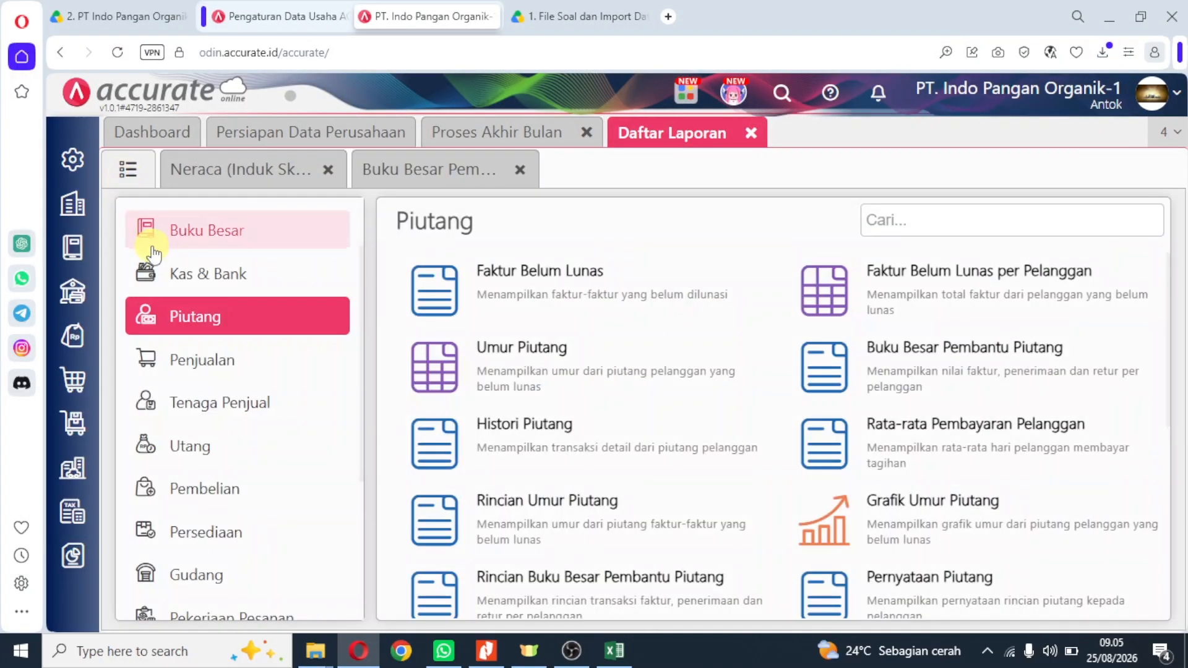
scroll(313, 444, "down", 2)
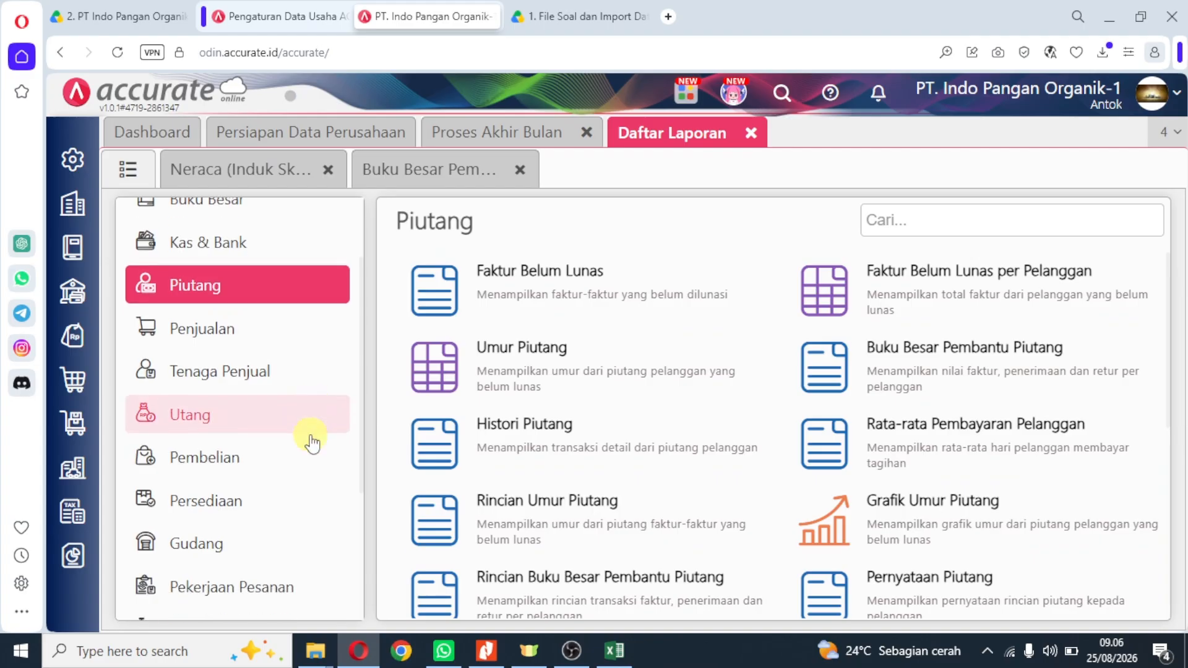
left_click(249, 366)
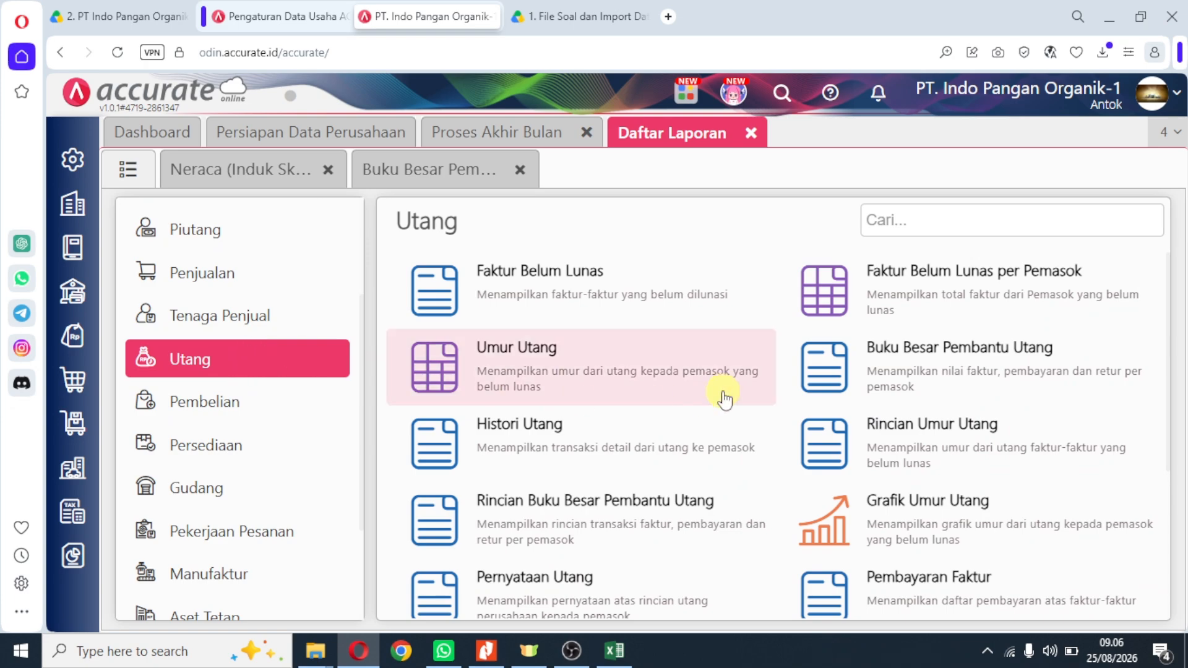
scroll(723, 399, "down", 4)
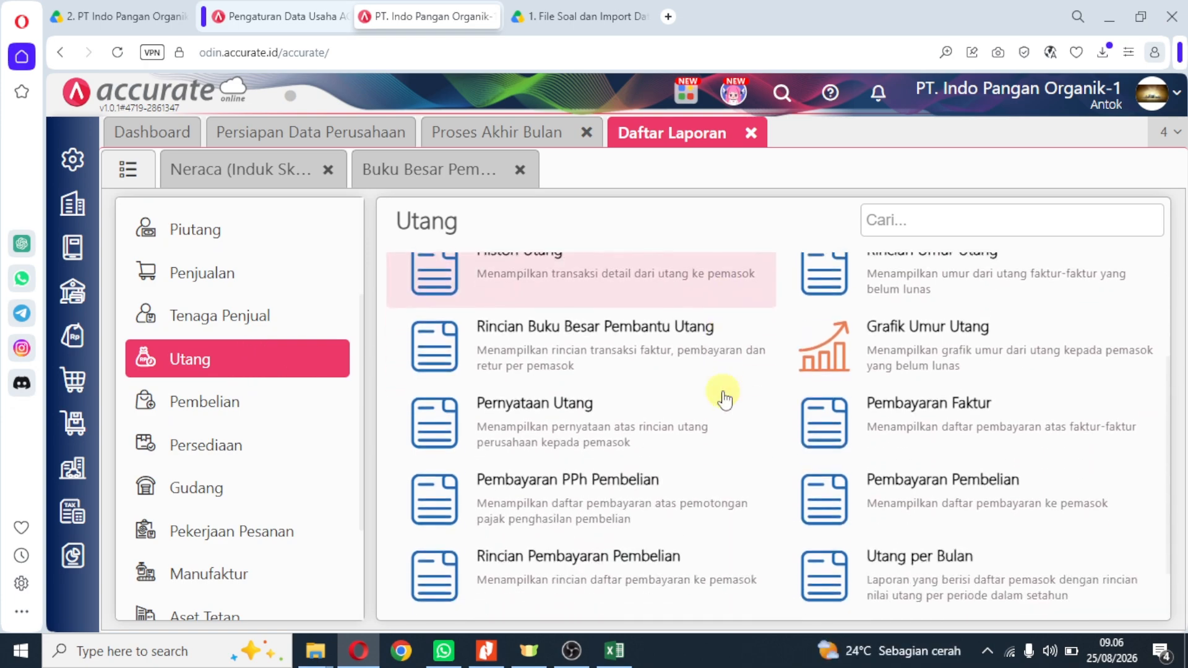
scroll(723, 399, "up", 4)
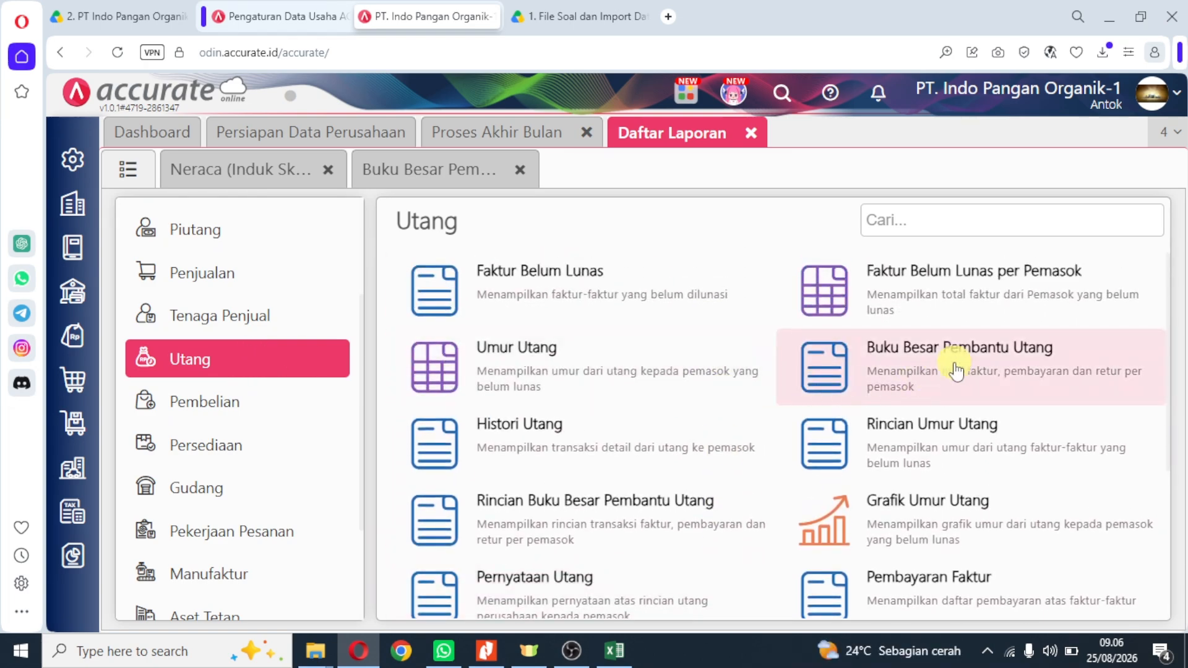
left_click(951, 361)
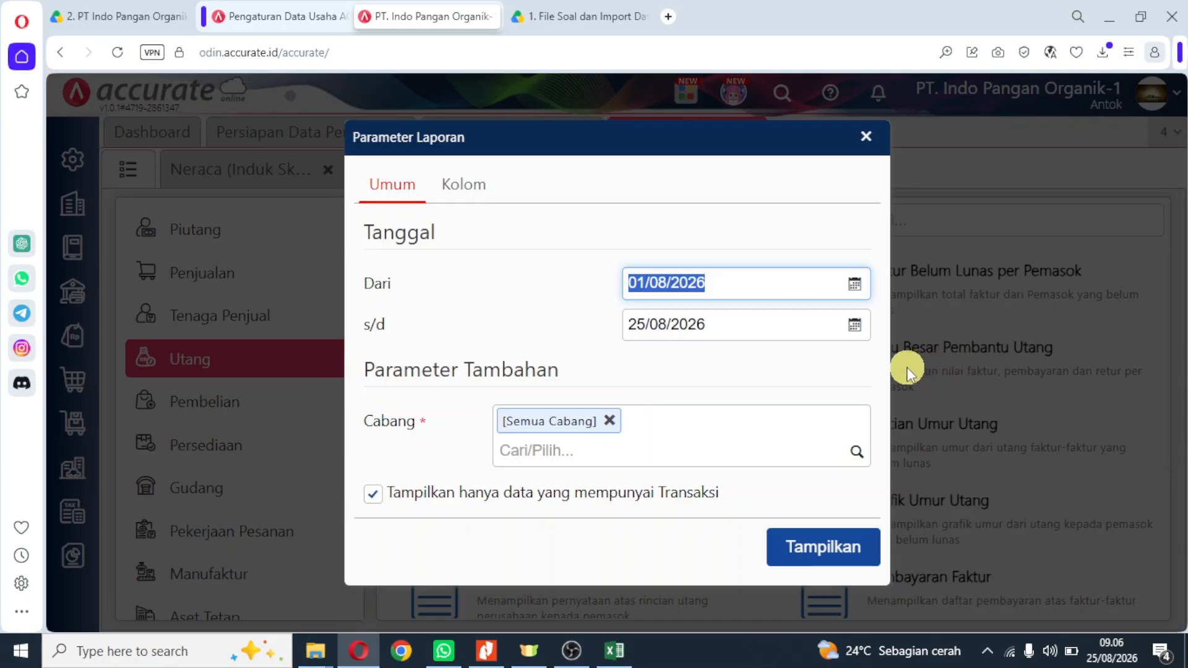
type("01")
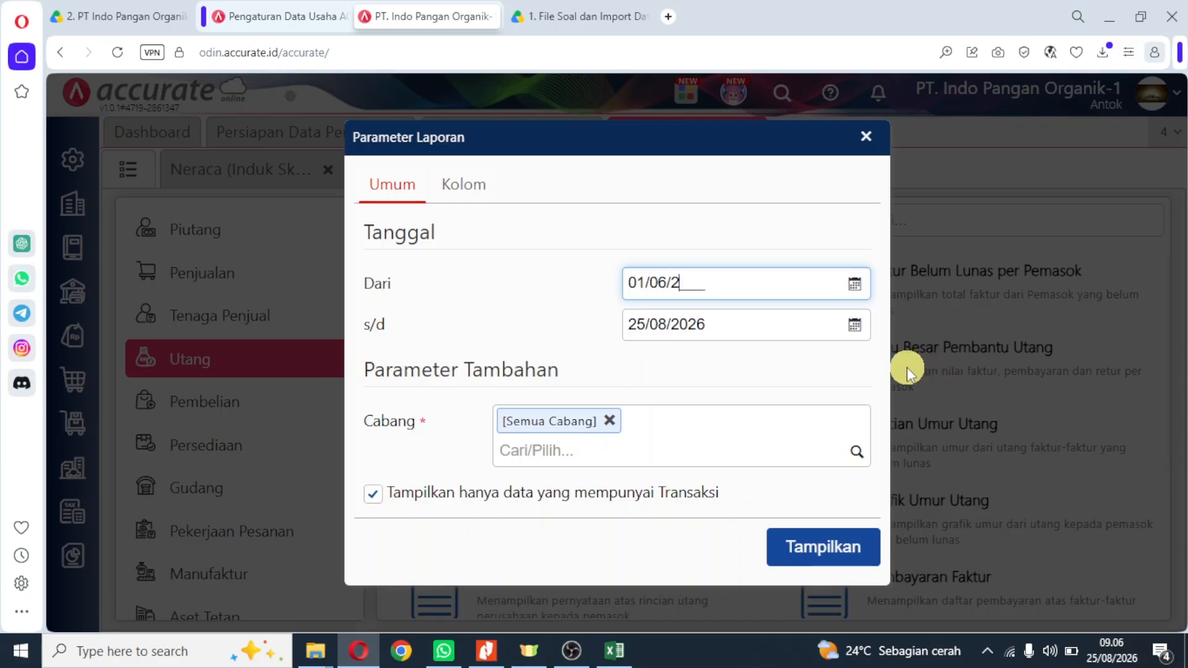
key("Tab")
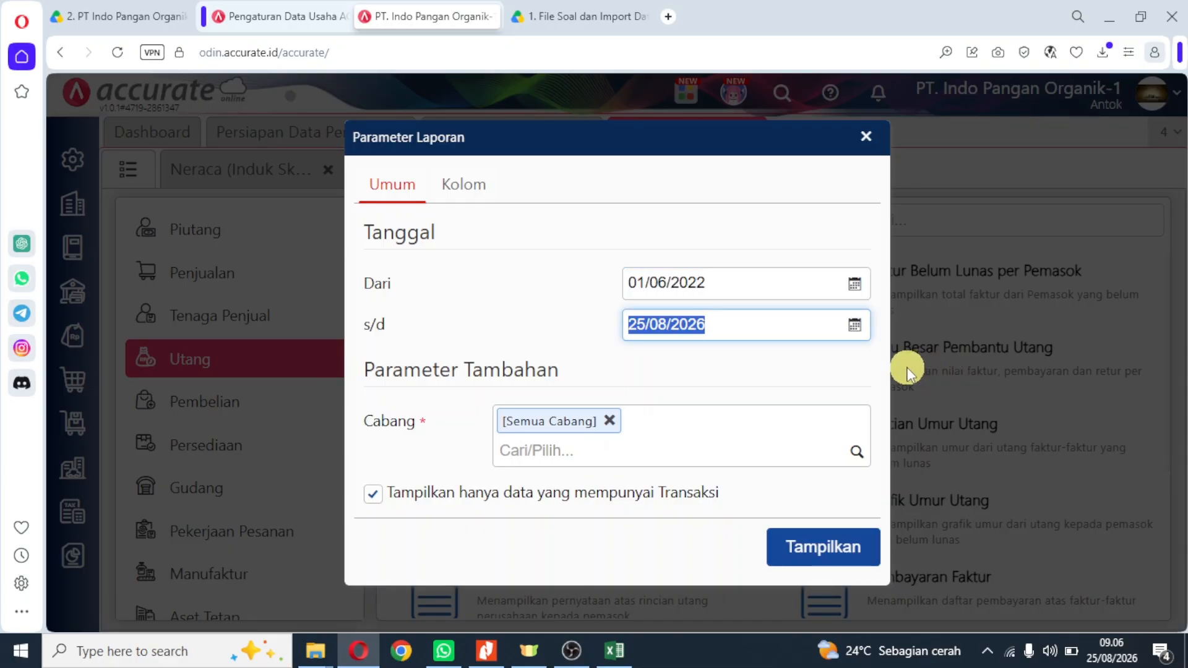
type("30")
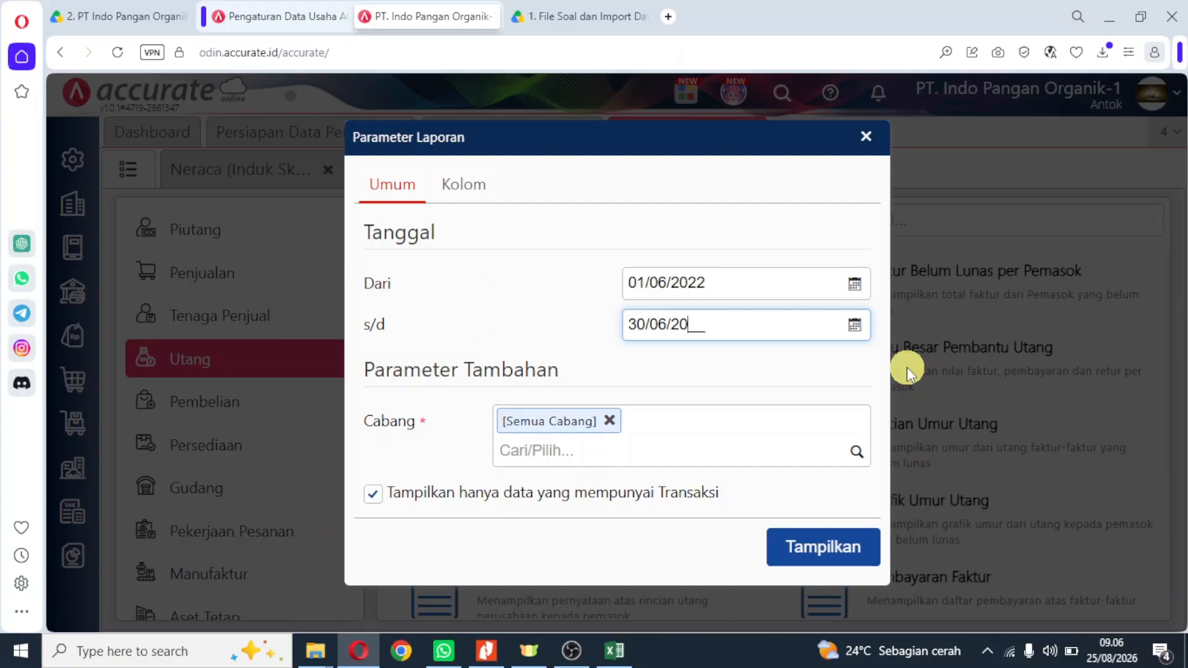
left_click(826, 548)
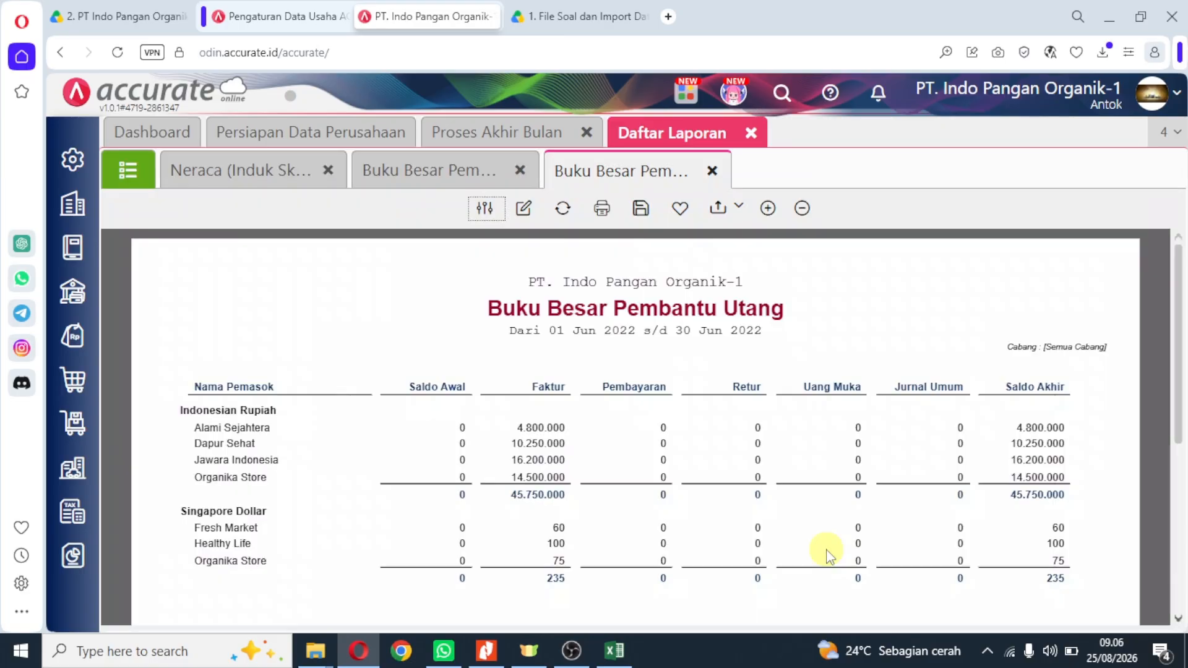
Export the Buku Besar Pembantu Utang report as PDF with the suggested file name into the folder Proses Akhir Bulan-IPO1.
scroll(712, 436, "down", 3)
scroll(712, 436, "up", 3)
left_click(719, 208)
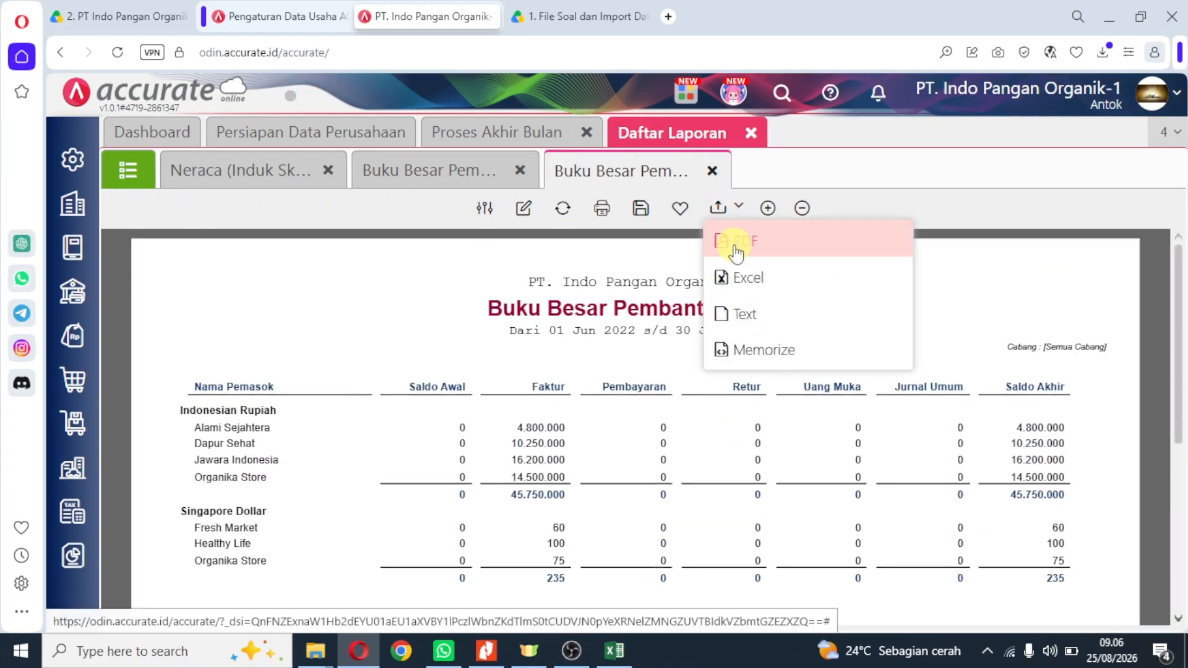
left_click(736, 244)
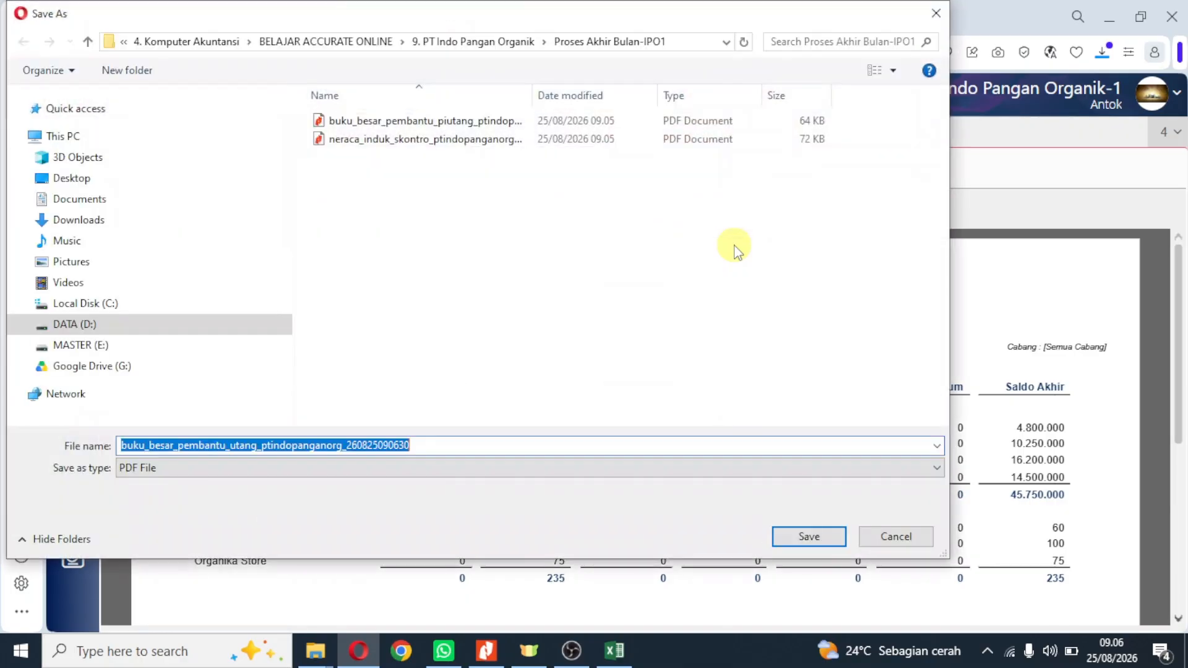
left_click(797, 540)
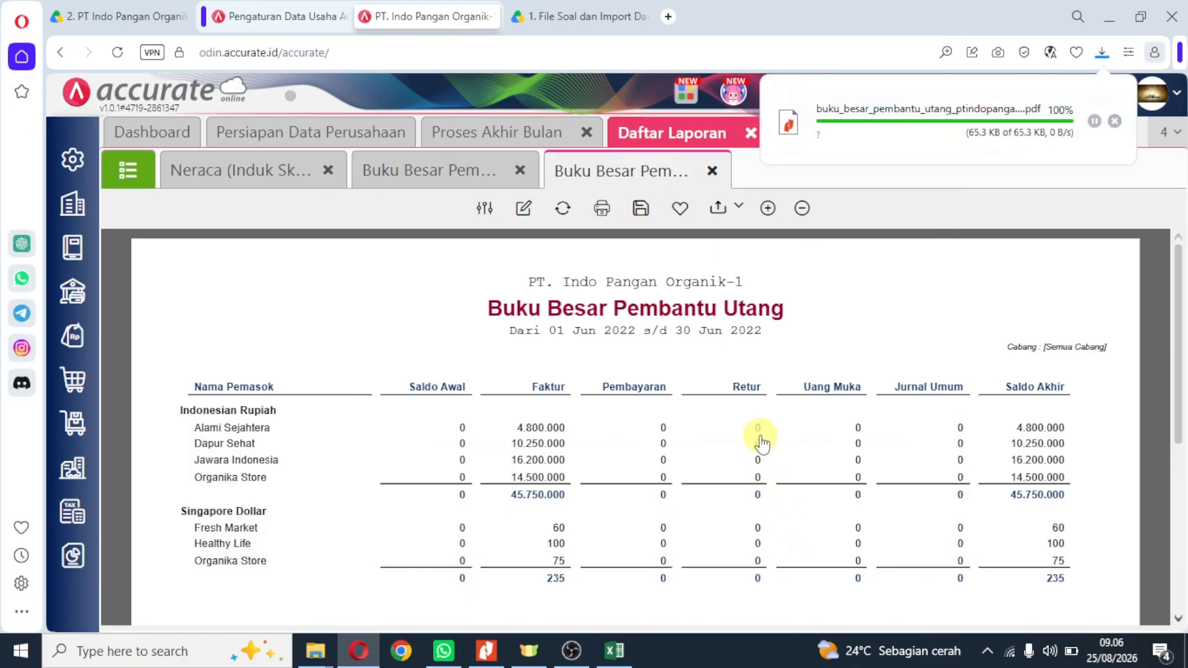
Generate the Daftar Barang dan Jasa inventory report as of 30/06/2022 for all categories and all branches.
left_click(129, 171)
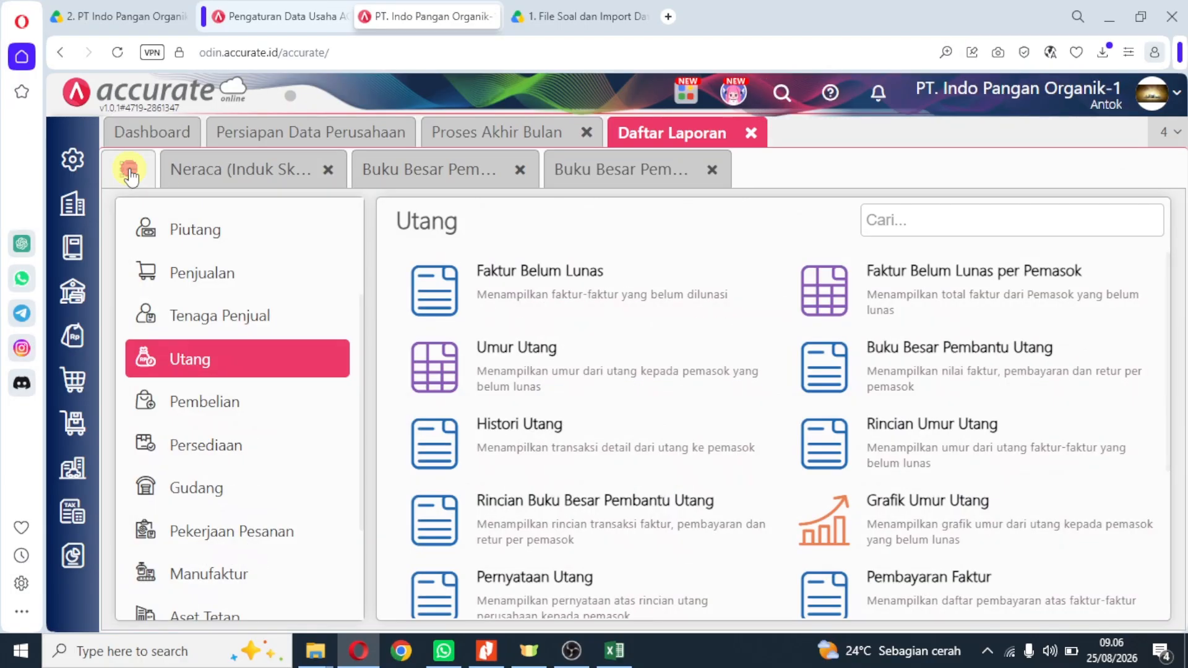
left_click(214, 446)
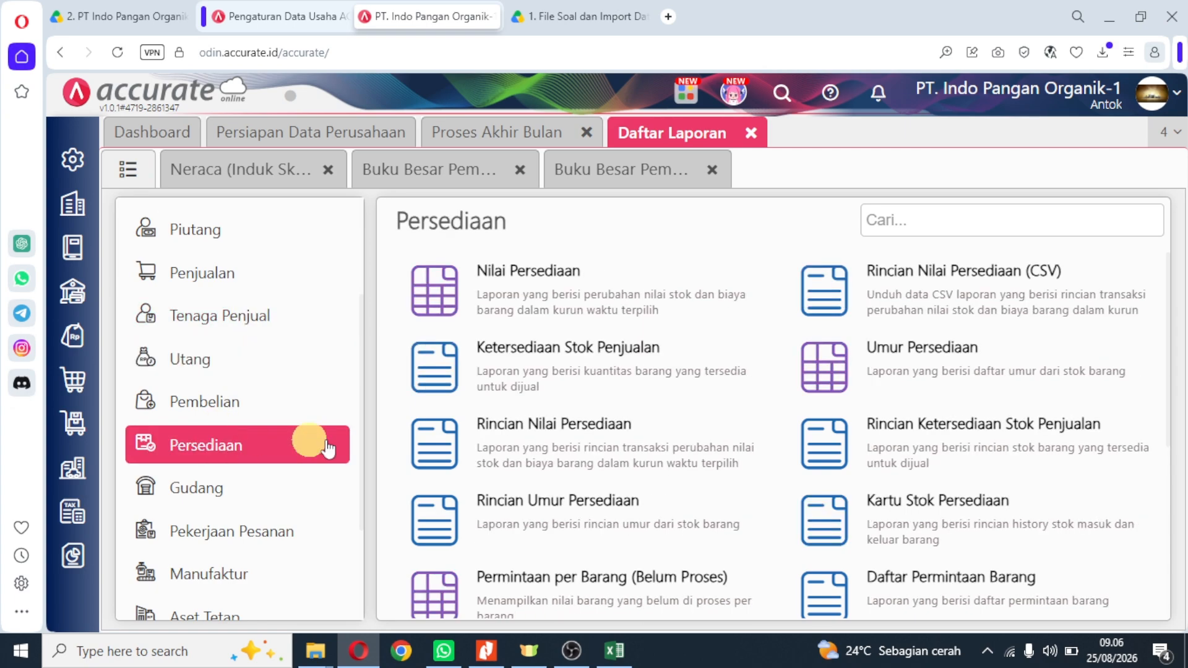
scroll(711, 433, "down", 1)
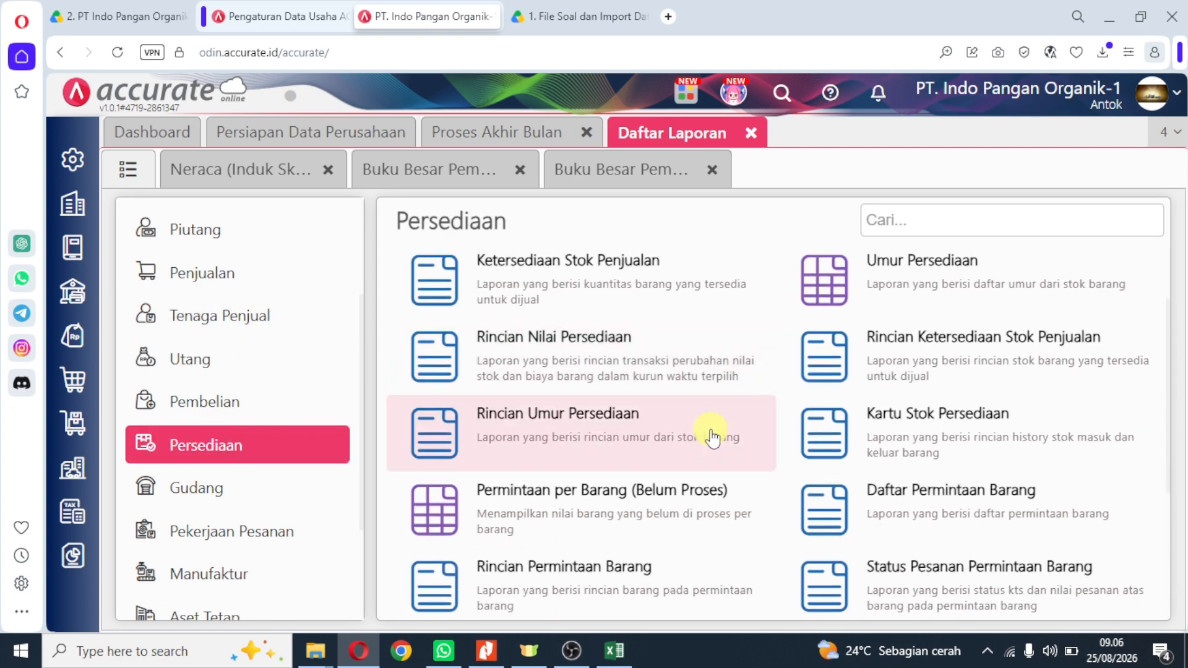
scroll(713, 436, "down", 2)
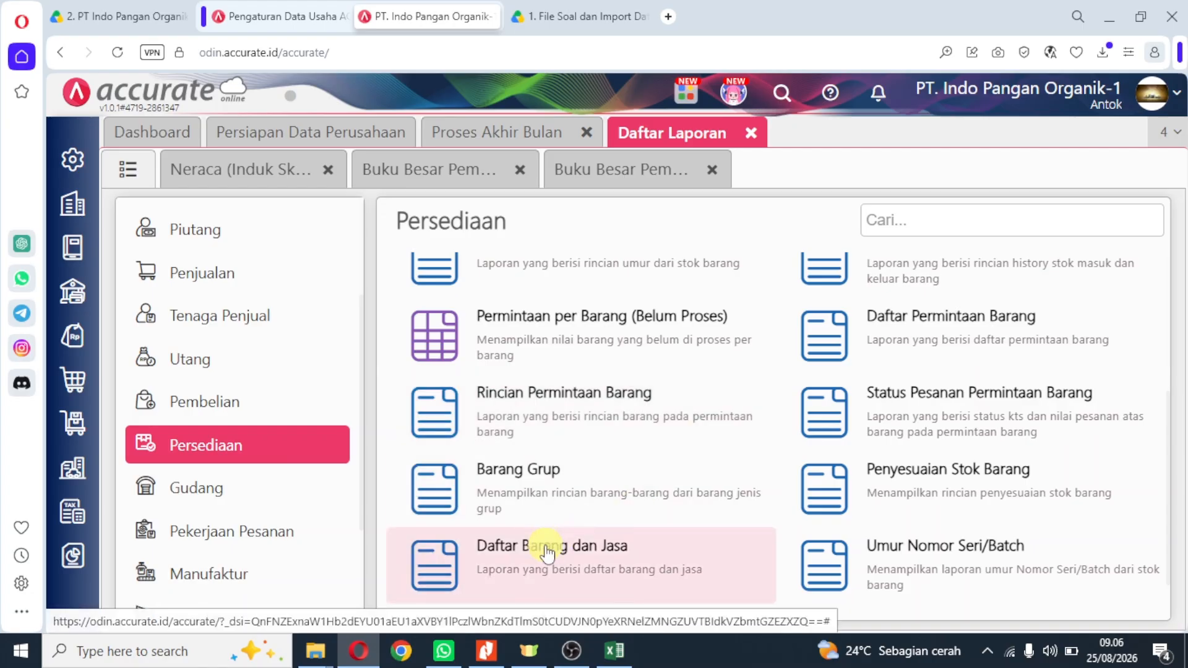
left_click(545, 548)
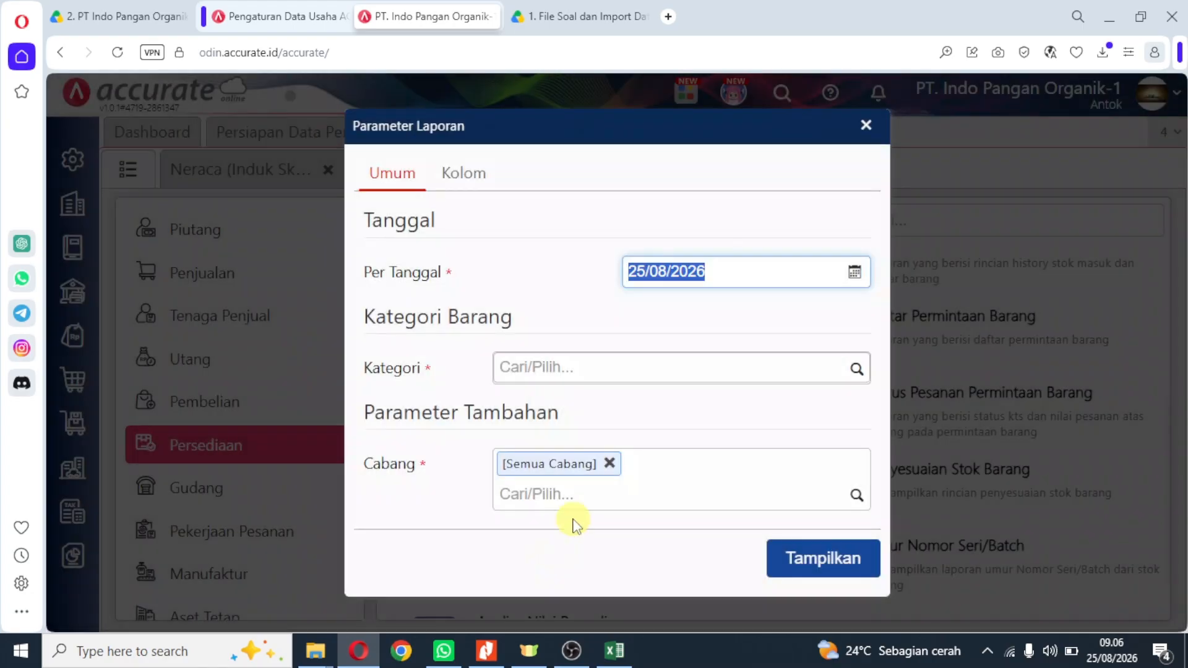
type("30")
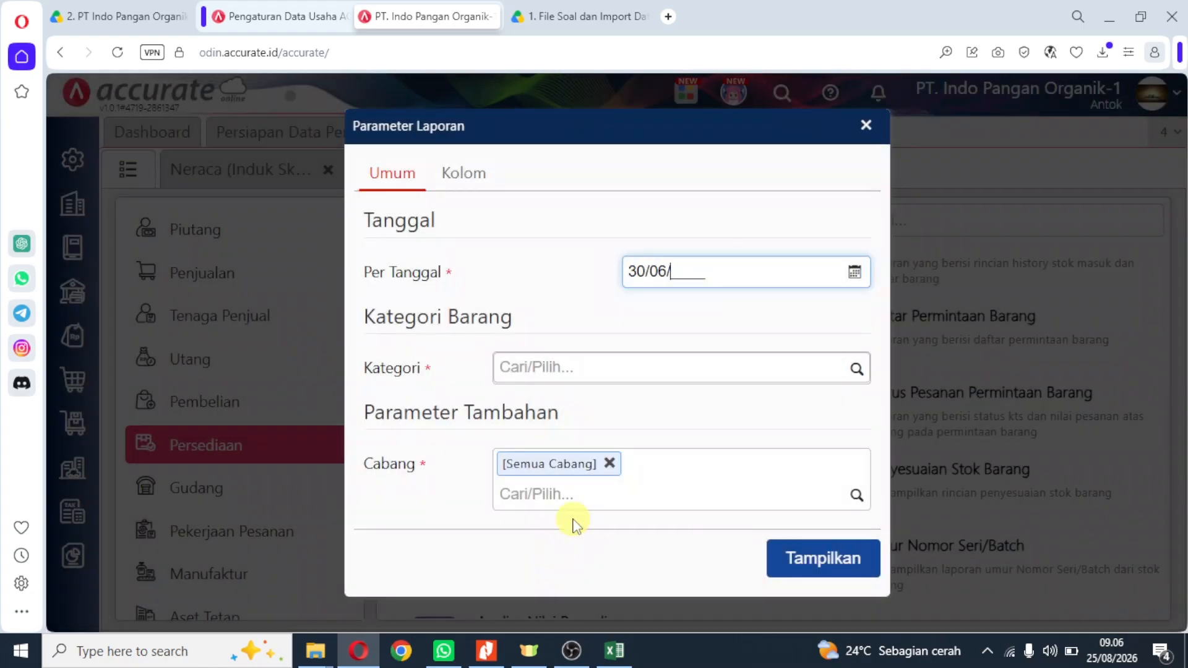
left_click(671, 366)
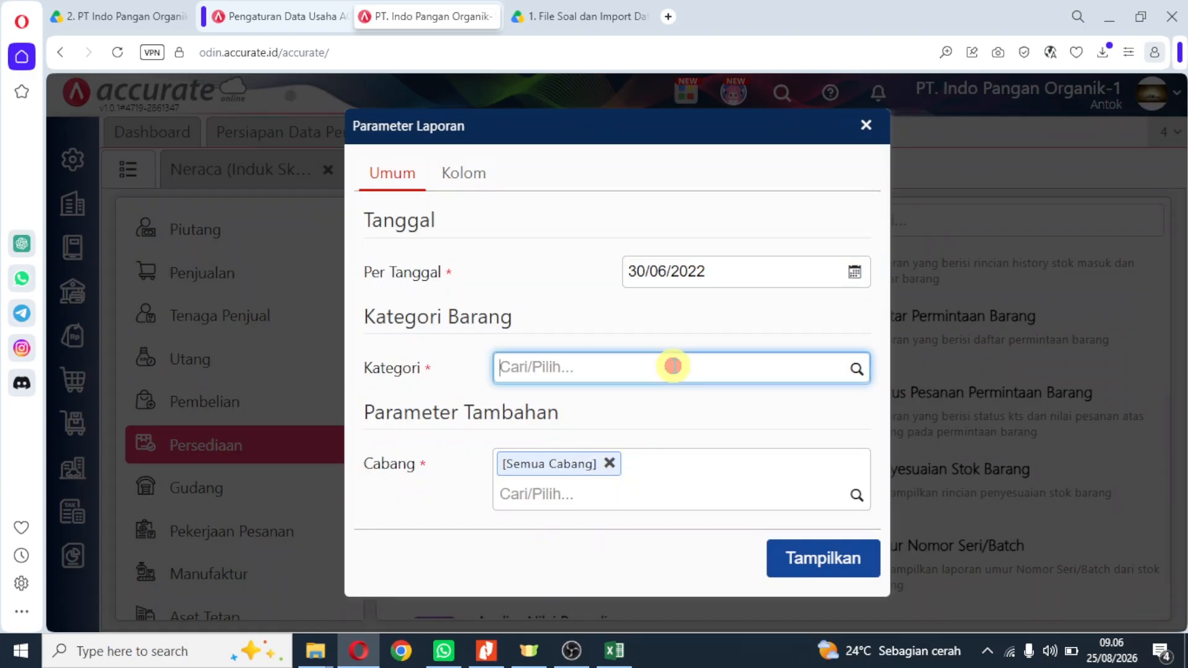
left_click(856, 370)
left_click(801, 407)
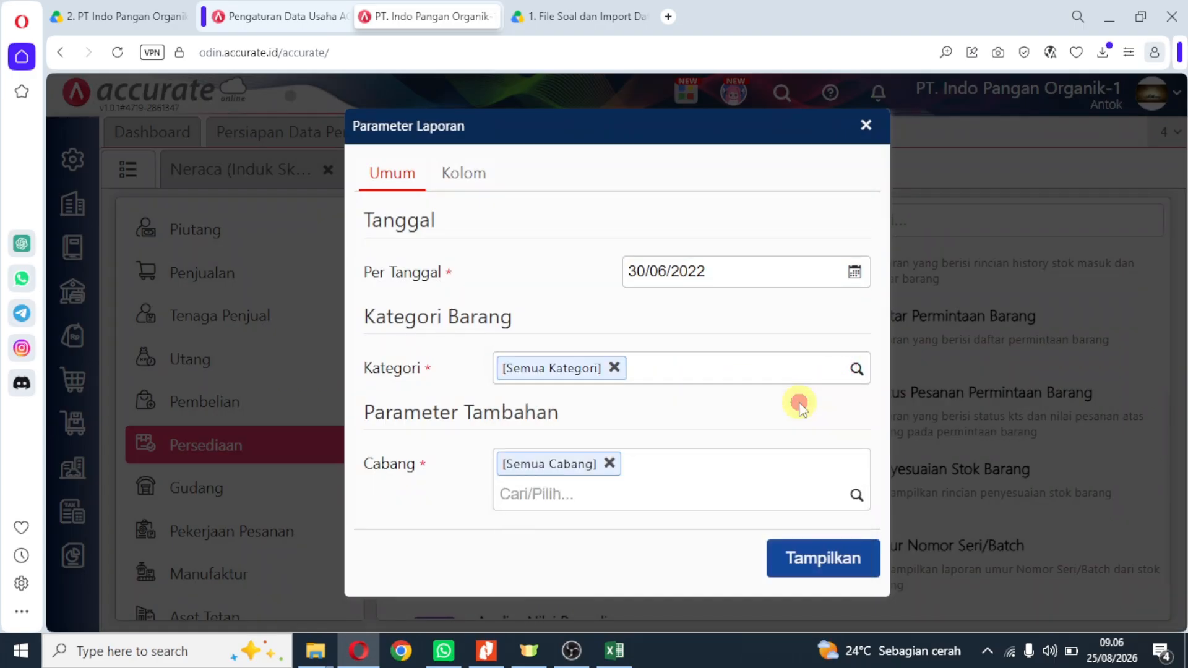
left_click(809, 562)
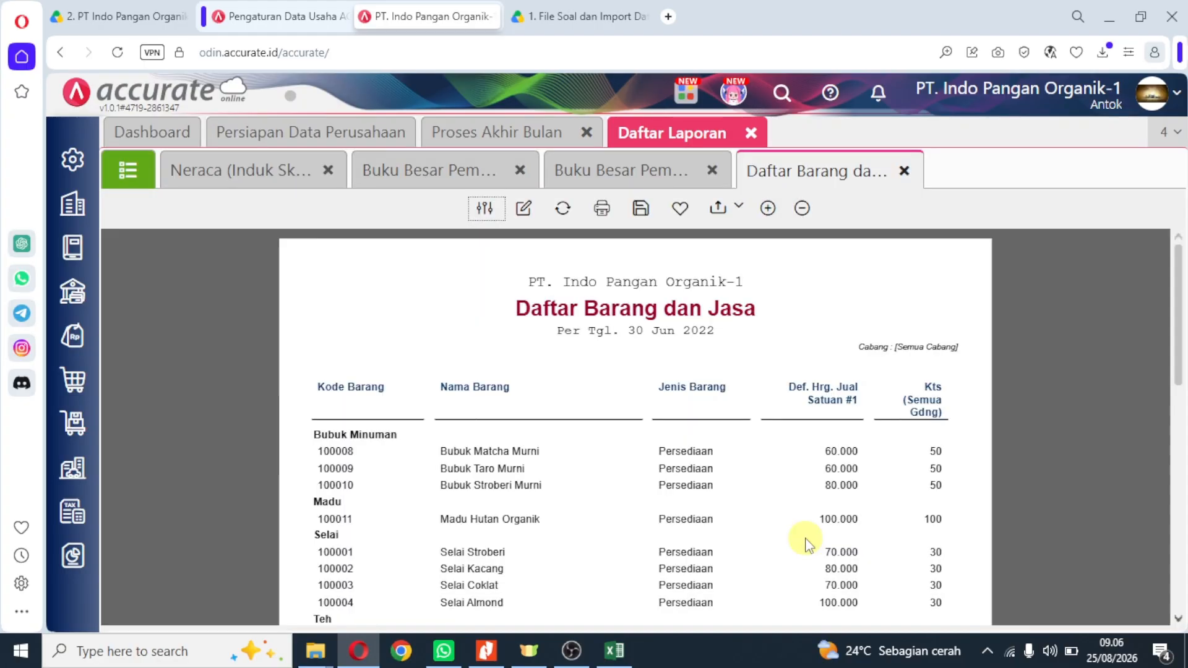
Export the Daftar Barang dan Jasa report as PDF with the suggested file name and folder.
scroll(806, 544, "down", 5)
scroll(795, 477, "up", 5)
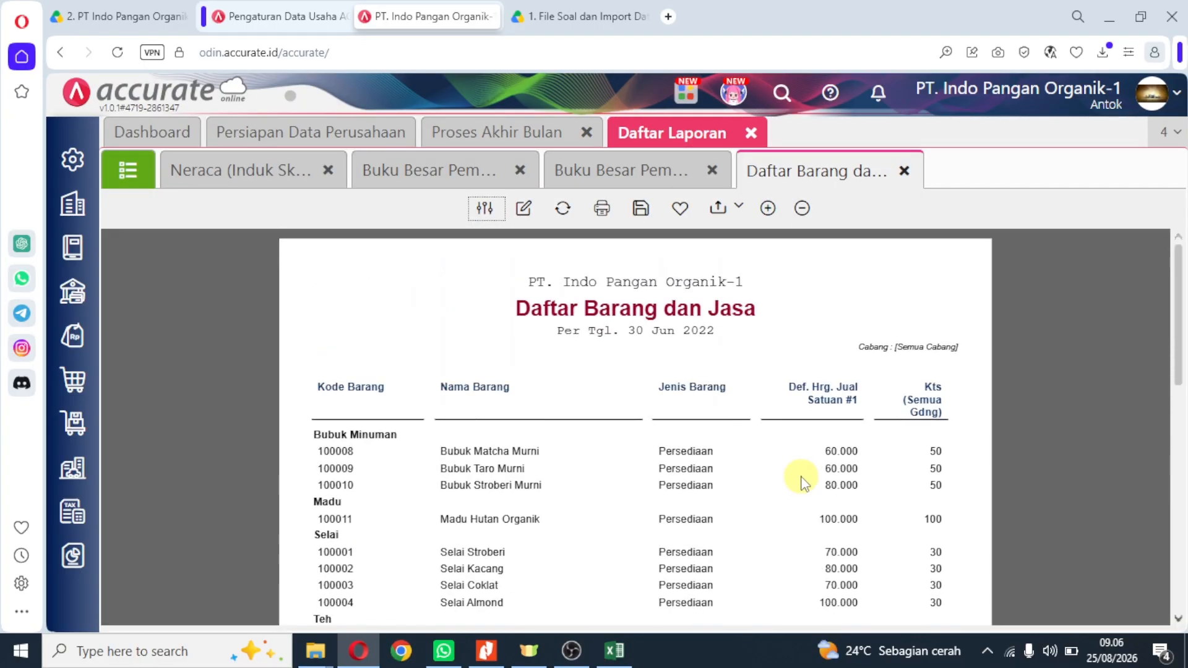
left_click(716, 207)
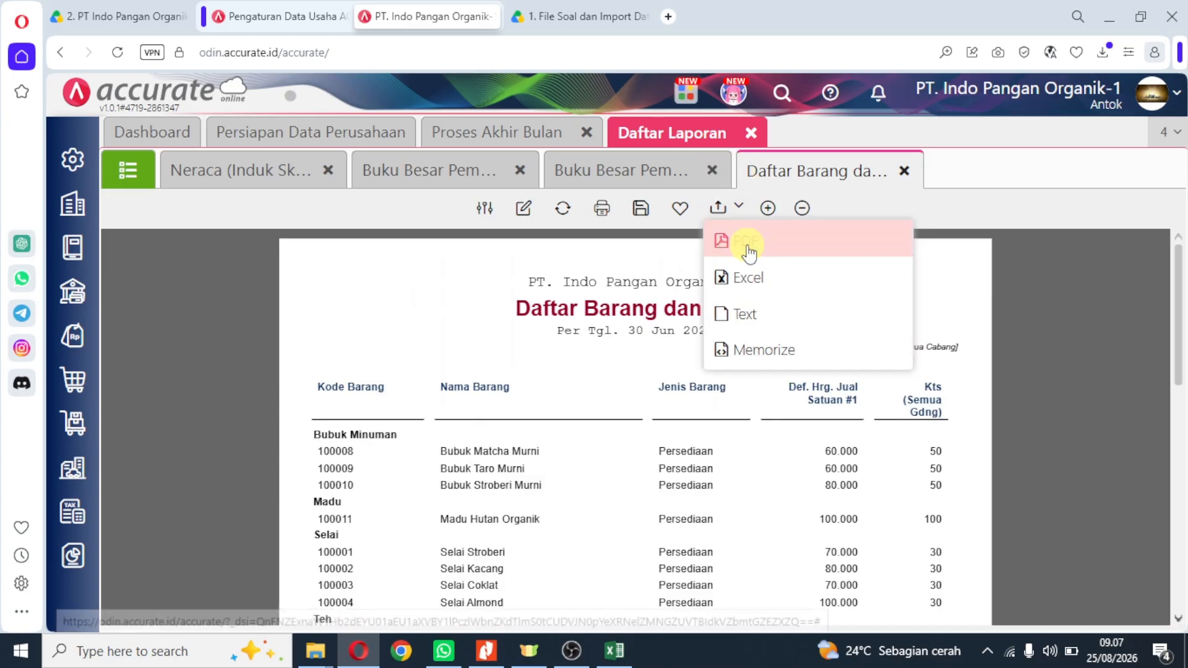
left_click(749, 246)
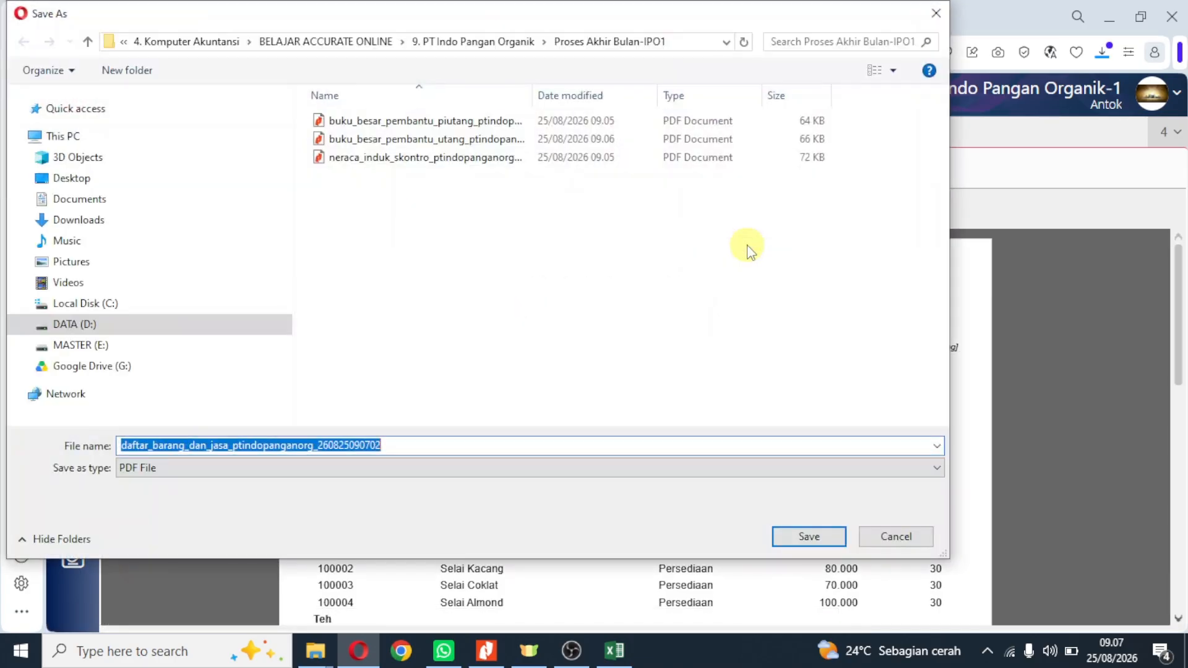
left_click(808, 536)
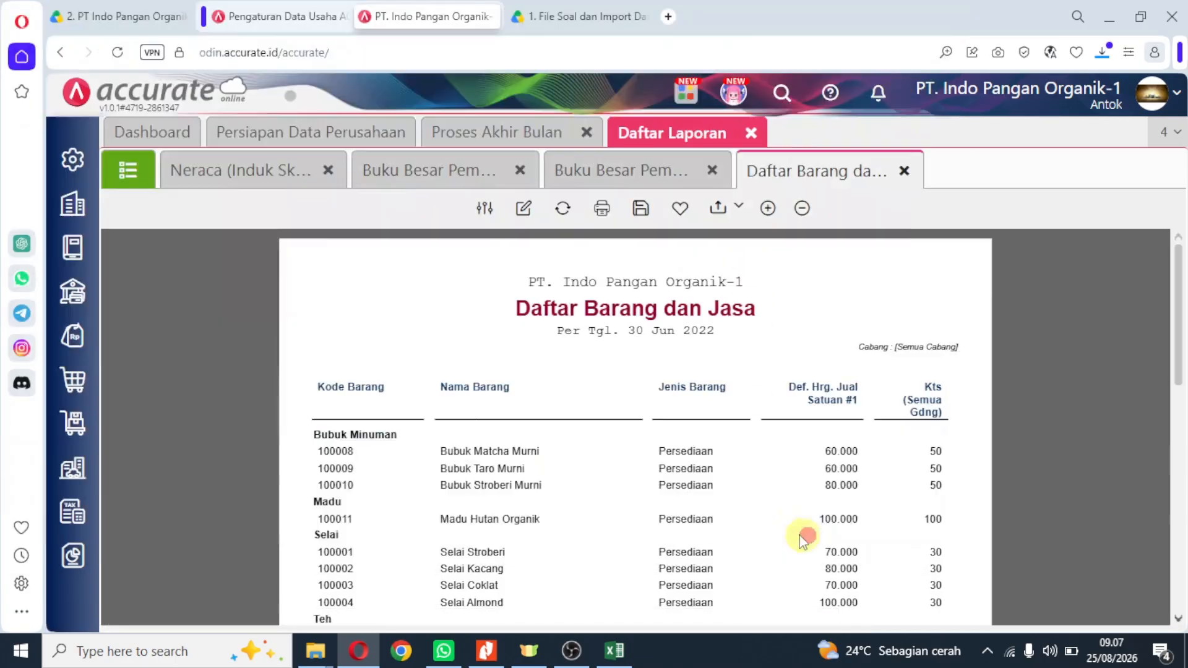
Generate the Daftar Aset Tetap report from the Aset Tetap report category.
left_click(128, 170)
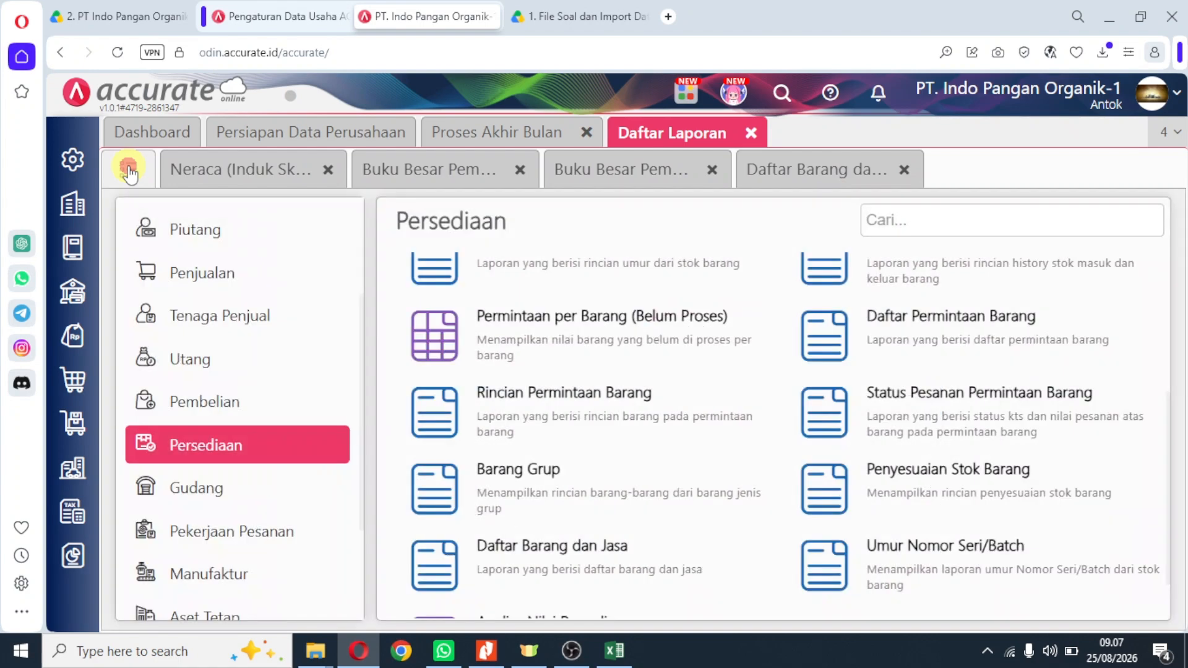
scroll(289, 392, "down", 2)
scroll(288, 390, "down", 2)
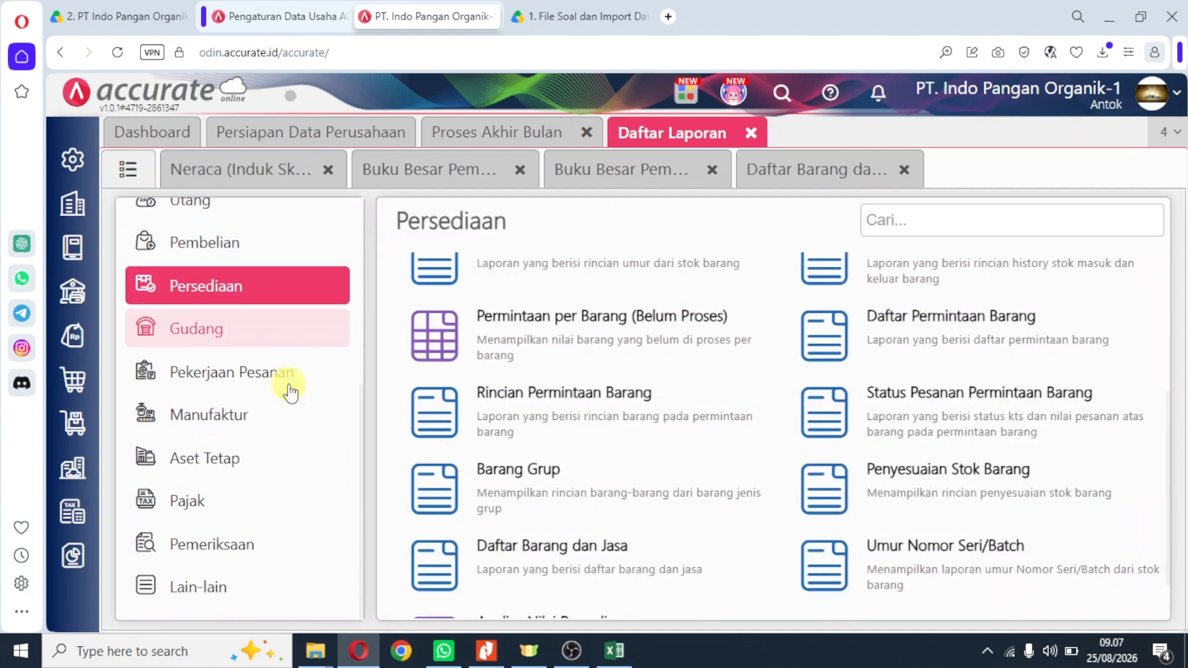
left_click(229, 469)
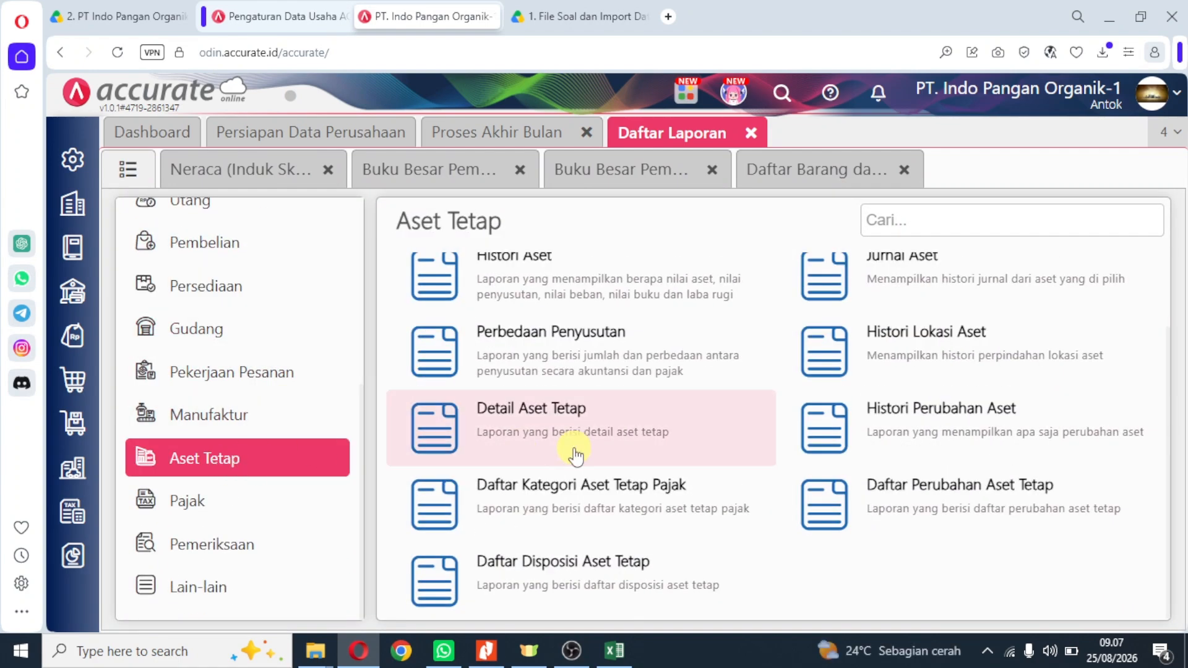
scroll(566, 448, "up", 2)
left_click(536, 281)
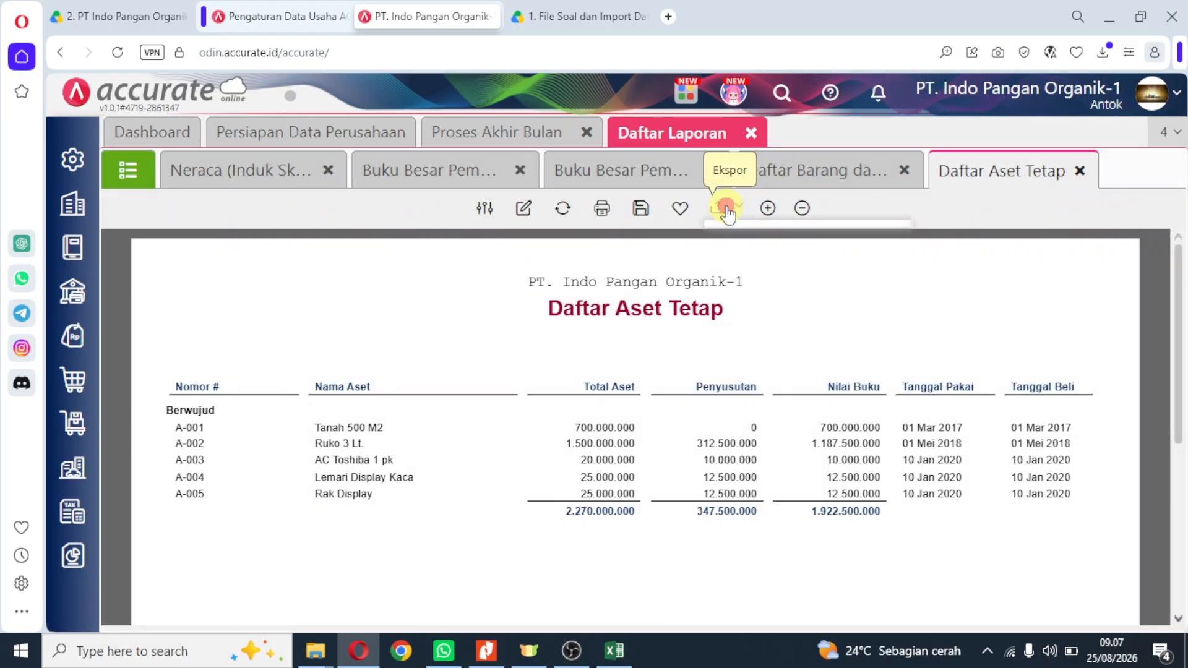
Export the Daftar Aset Tetap report as PDF with the suggested file name and folder.
left_click(721, 208)
left_click(741, 243)
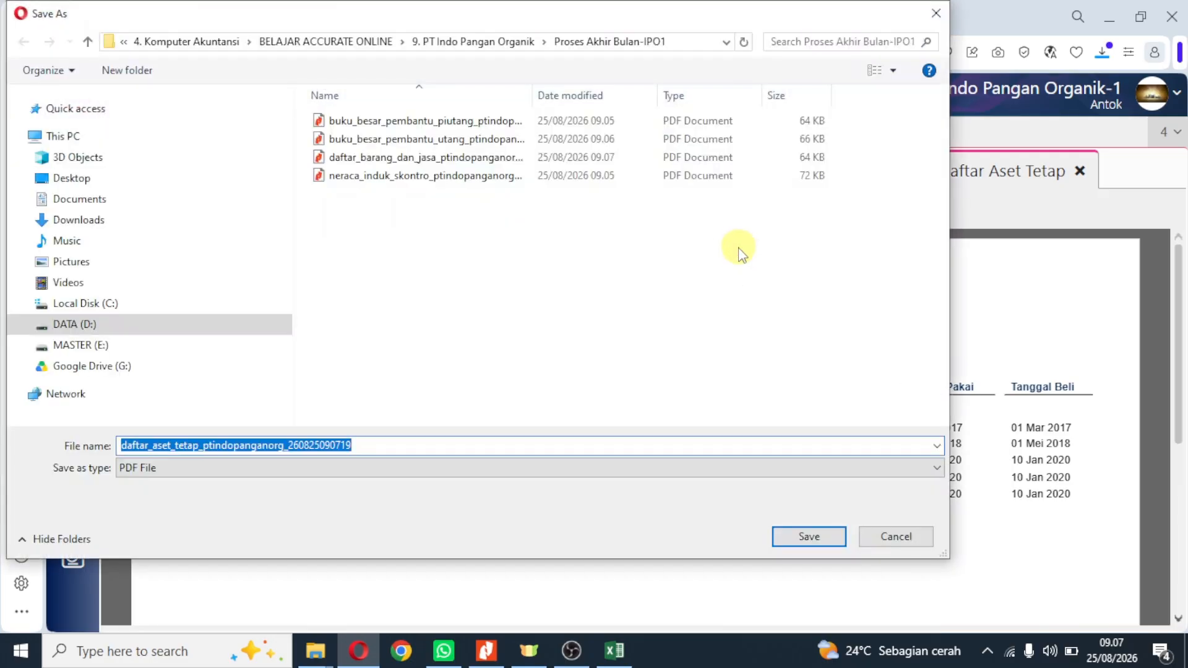
left_click(809, 536)
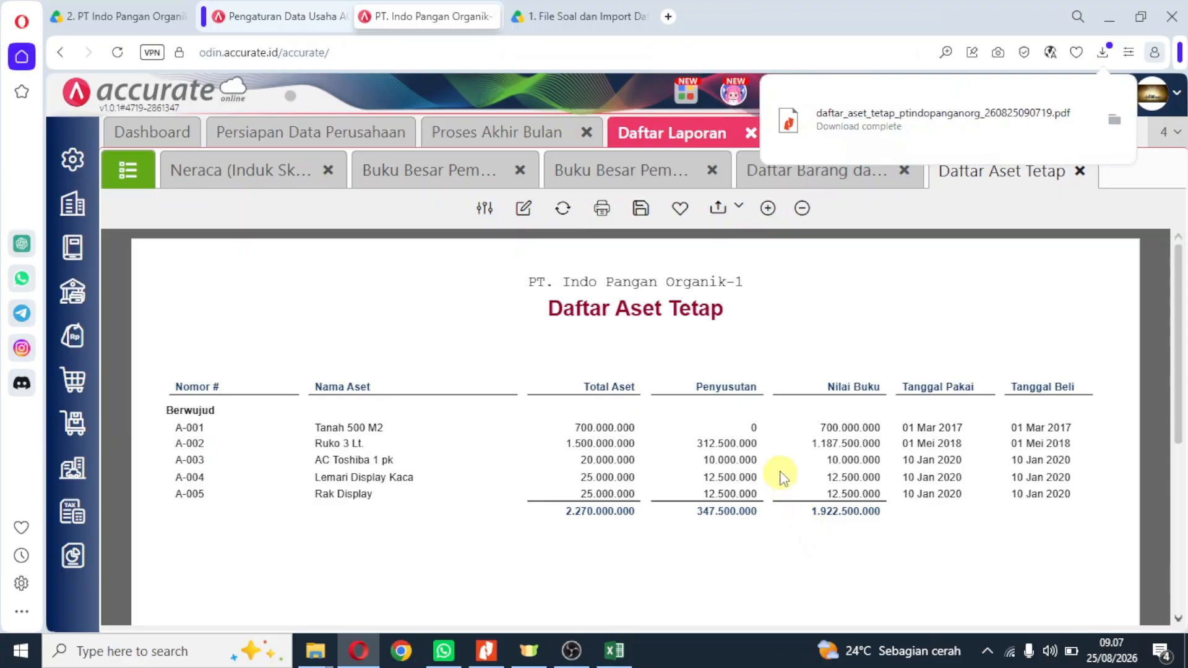
Review the five generated reports one by one, from Neraca (Induk Skontro) through the receivable and payable ledgers to Daftar Aset Tetap.
left_click(242, 169)
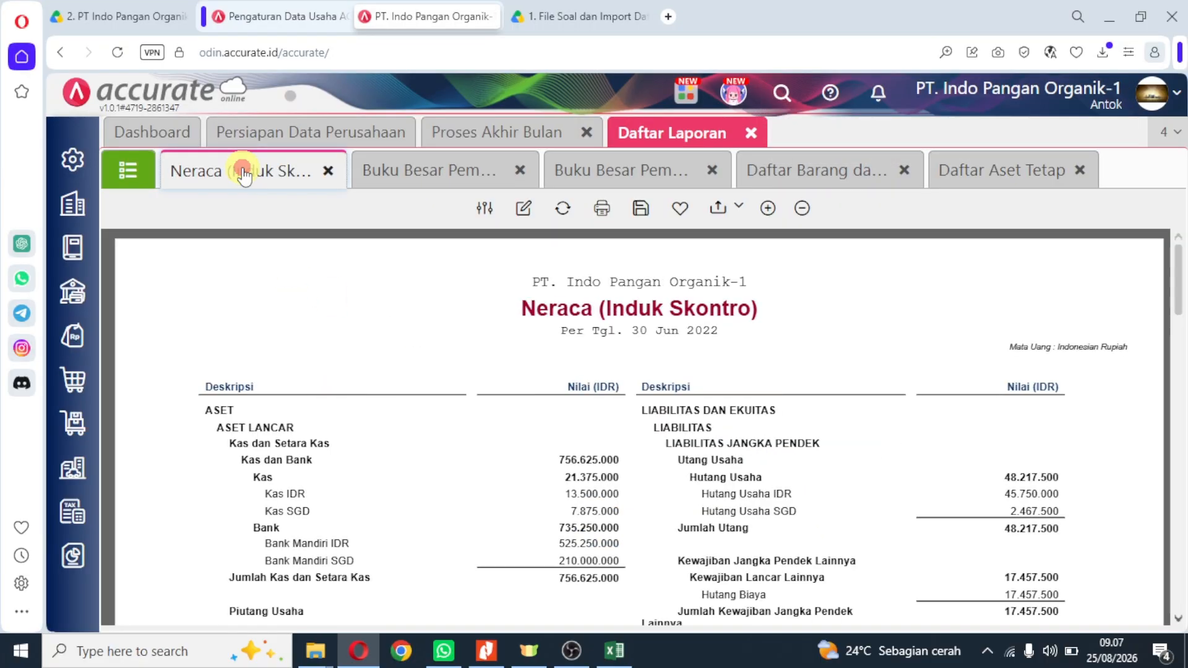
left_click(422, 174)
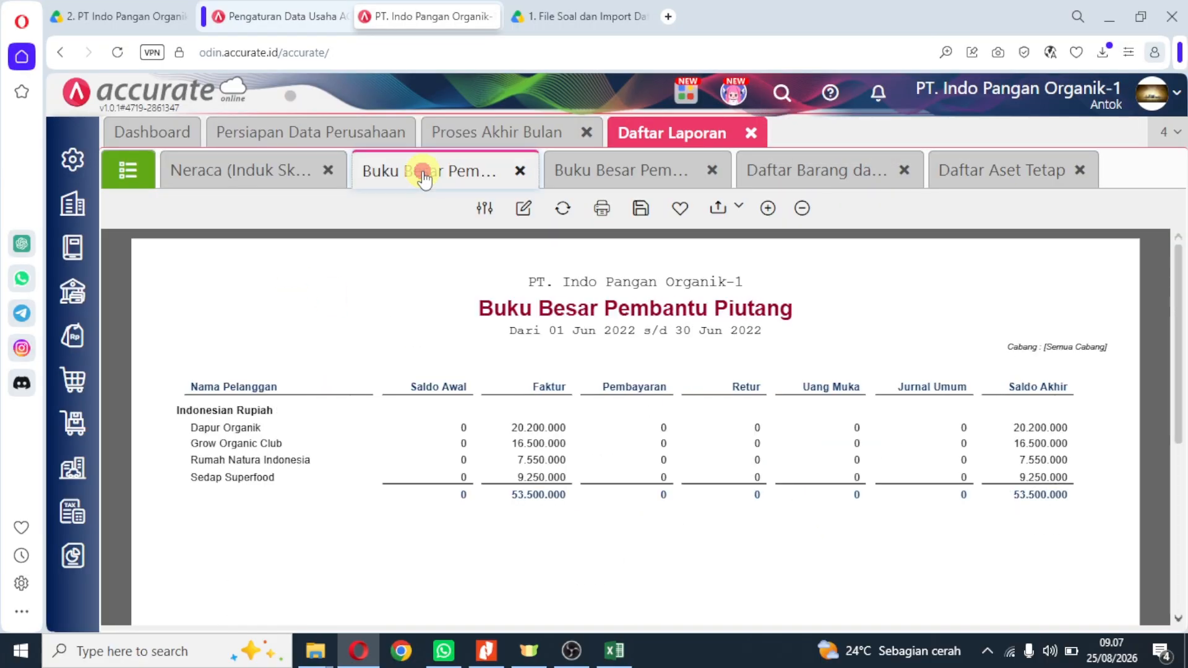
left_click(606, 176)
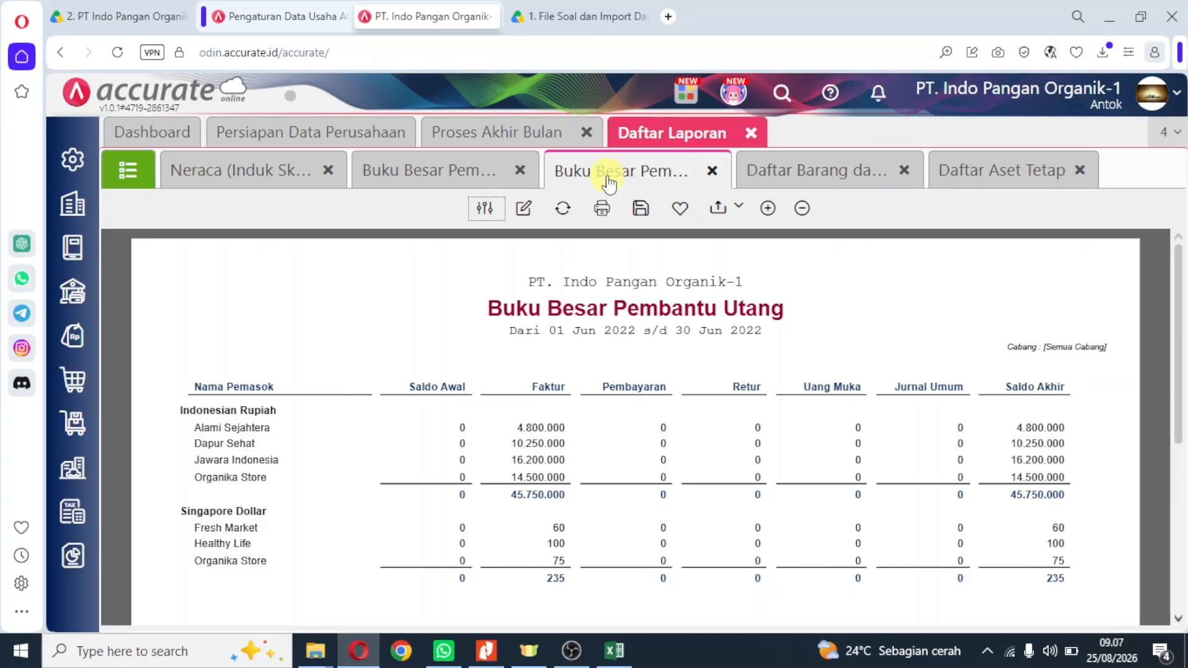
left_click(802, 179)
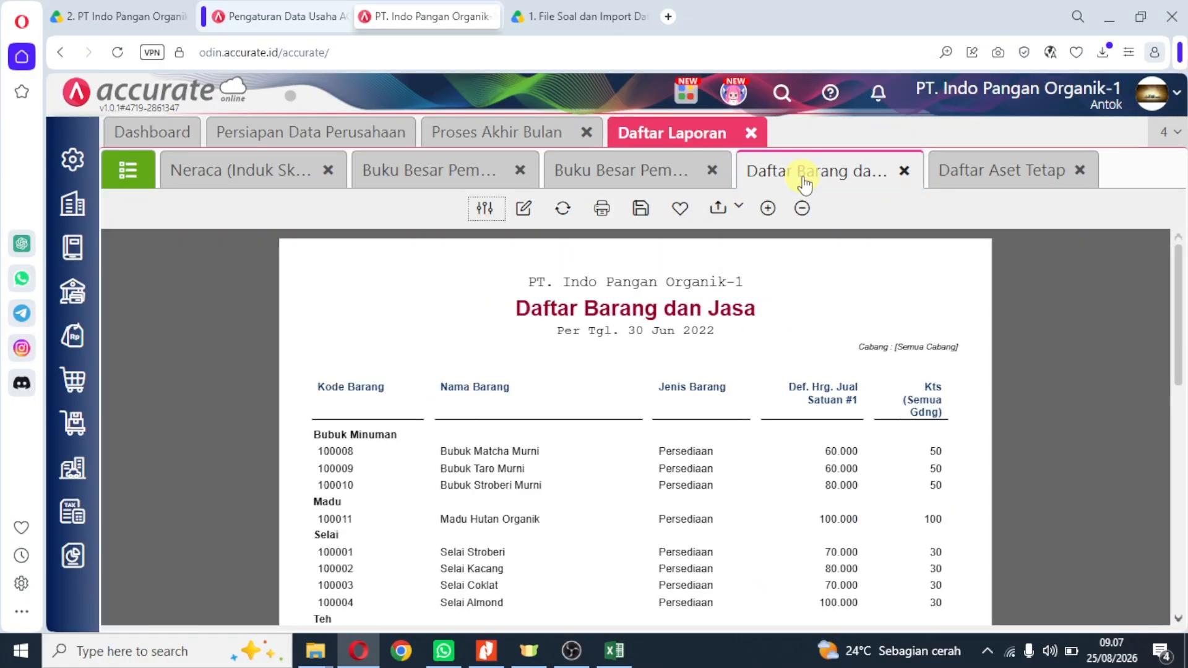
left_click(1002, 180)
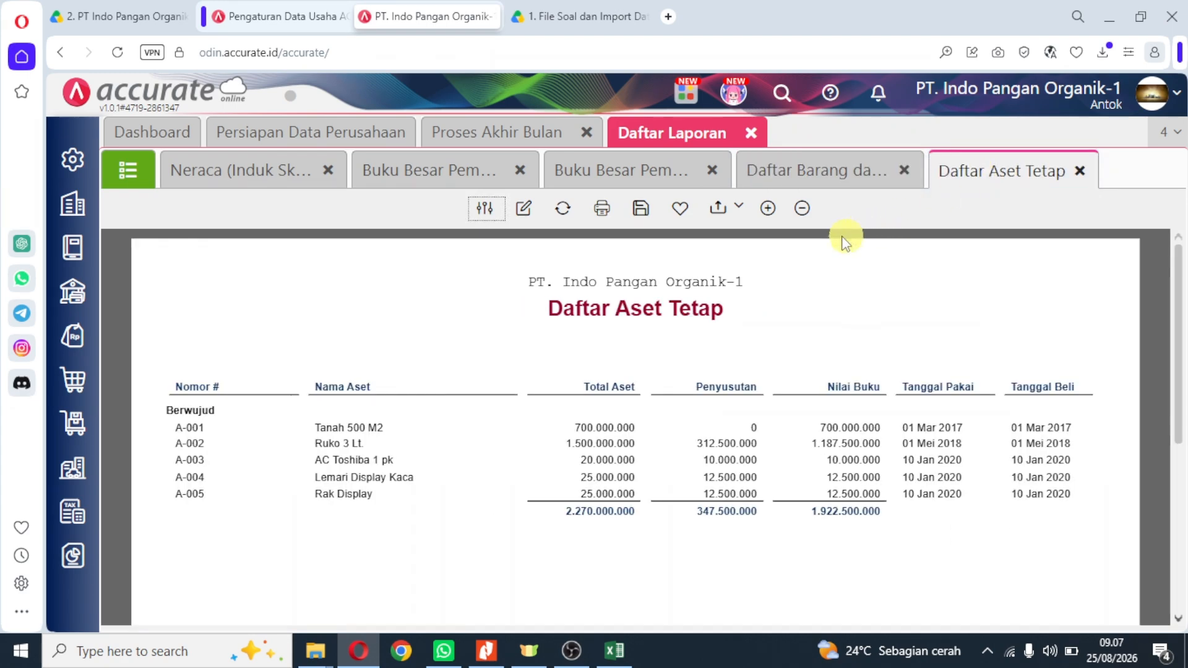
Switch to File Explorer and check the exported PDFs in Proses Akhir Bulan-IPO1 with the Name column widened, and return to the browser.
mouse_move(467, 638)
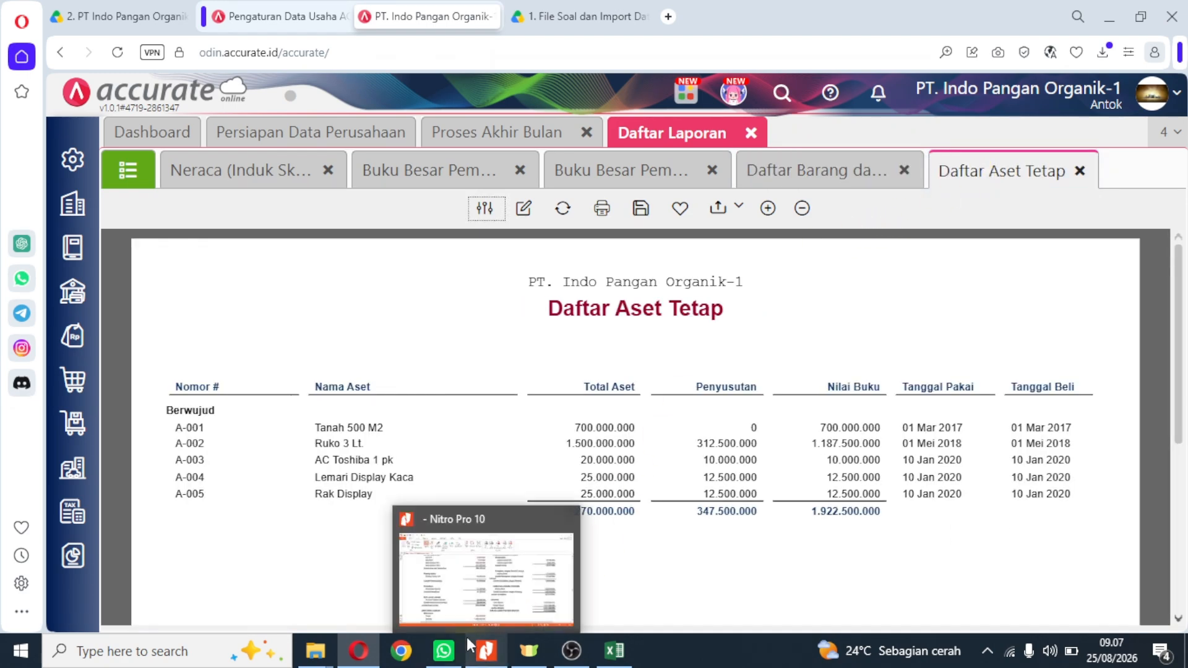
left_click(577, 22)
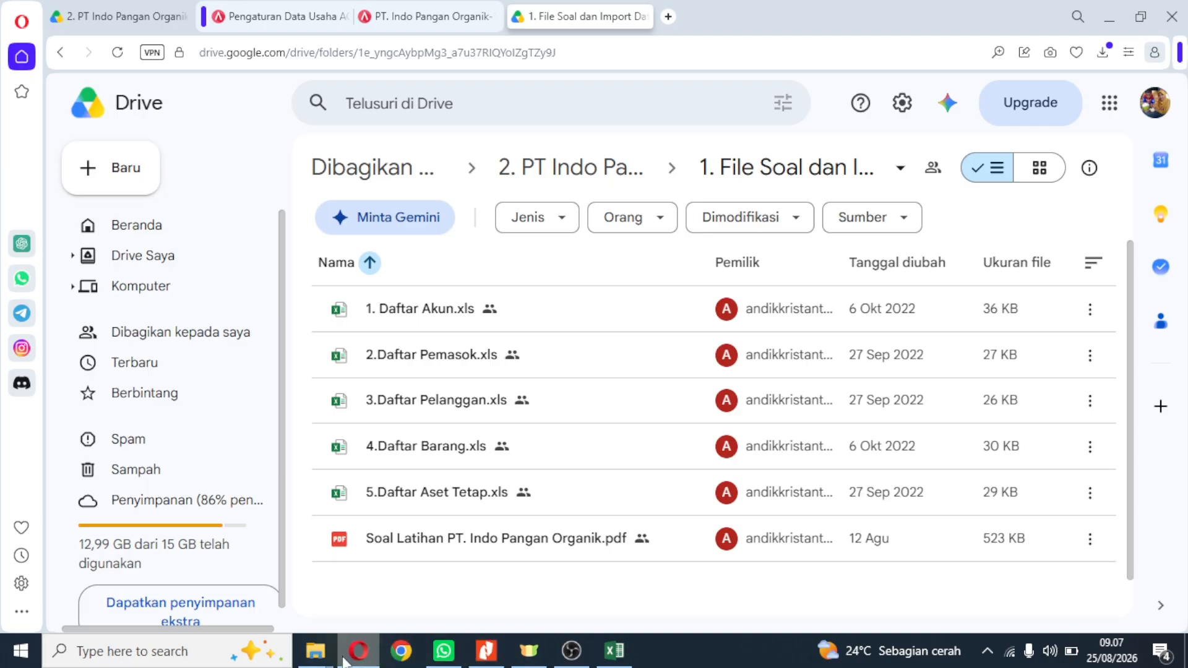
mouse_move(317, 659)
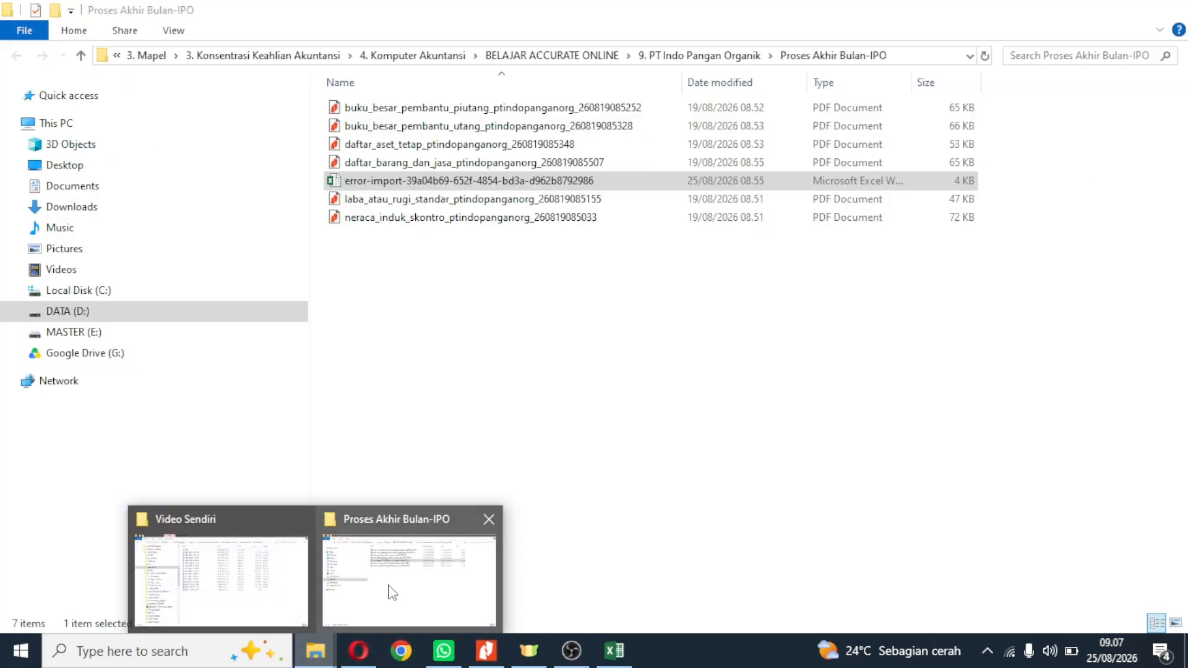
left_click(392, 592)
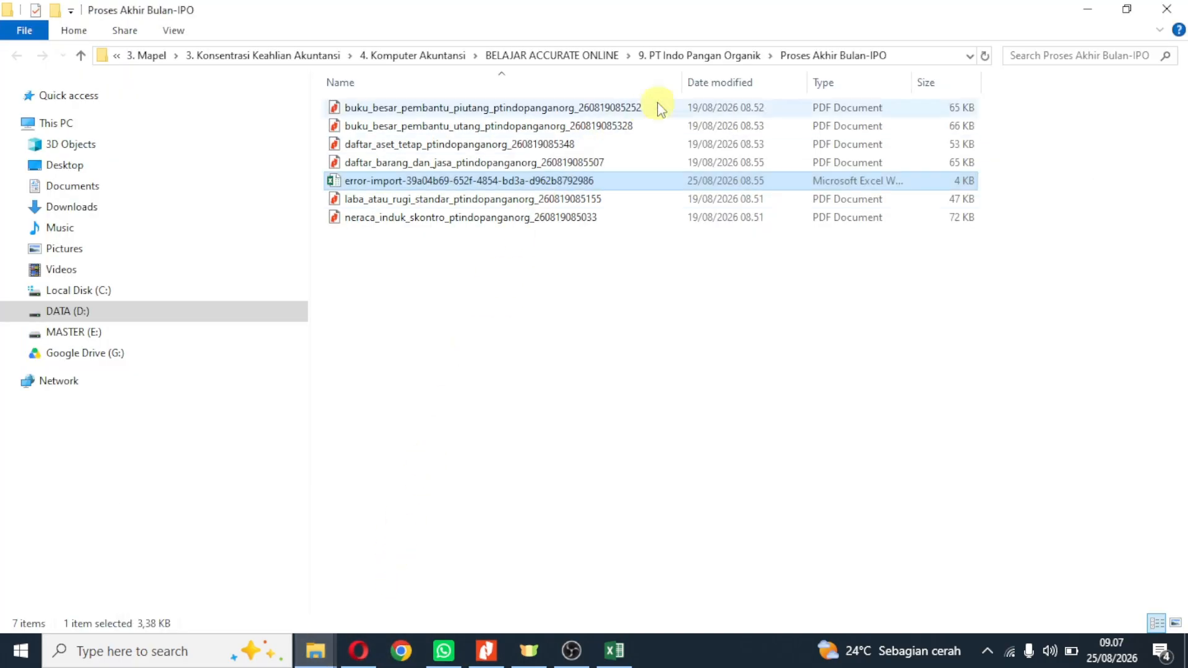
left_click(770, 56)
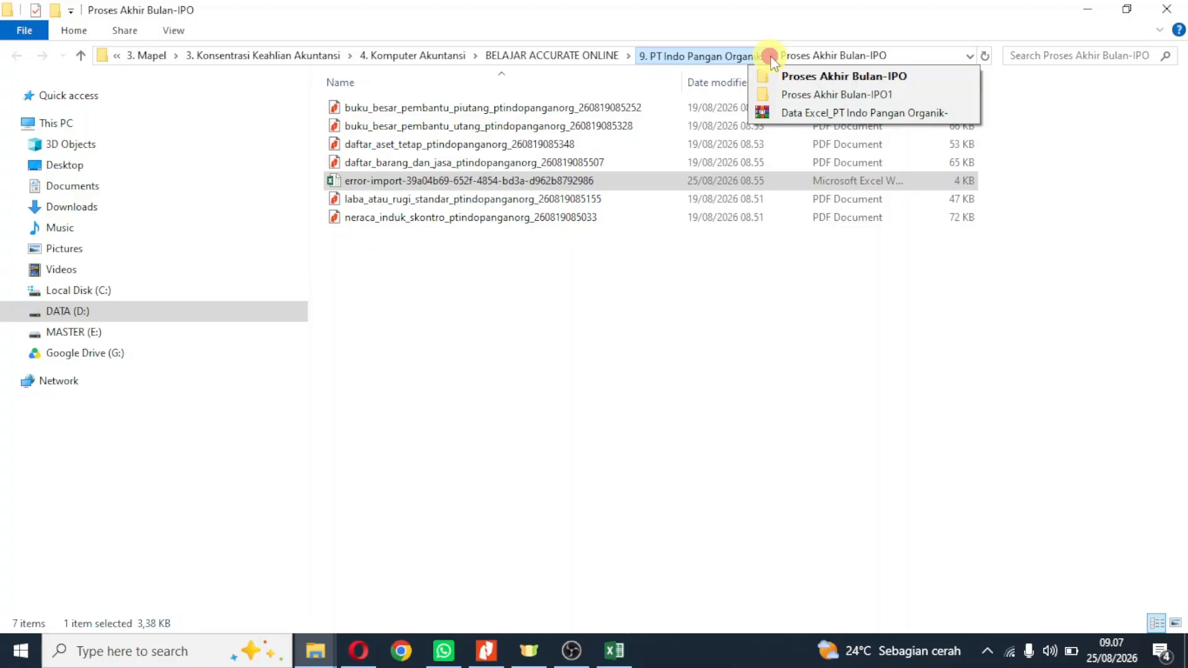
left_click(790, 94)
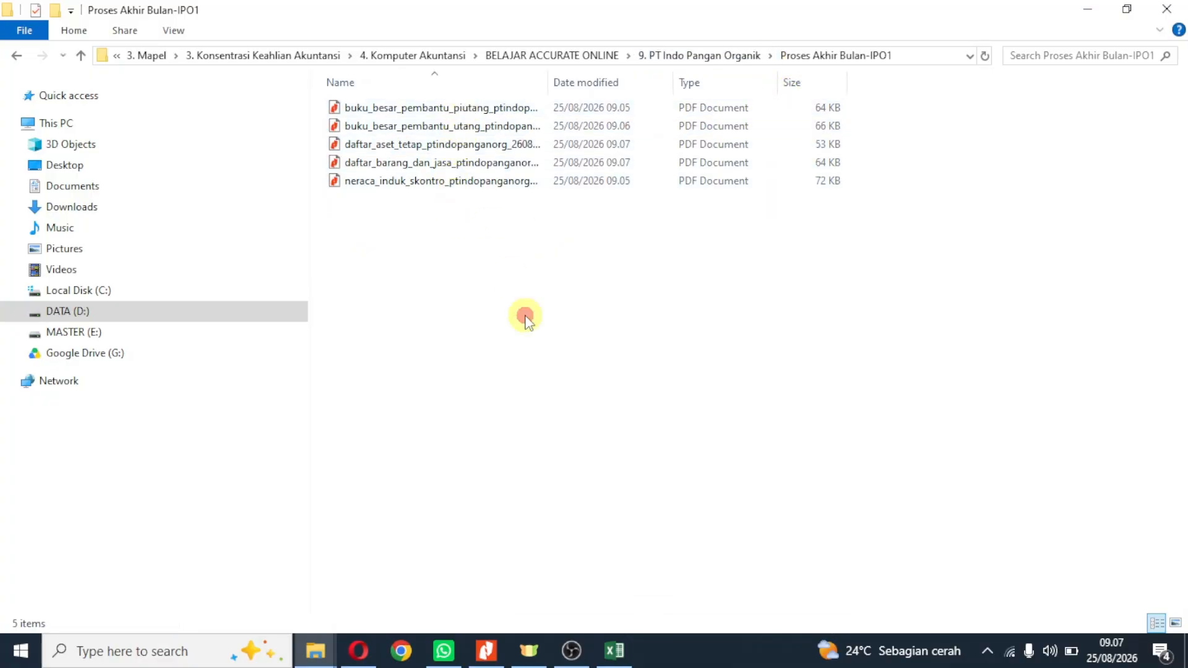
left_click_drag(550, 83, 708, 81)
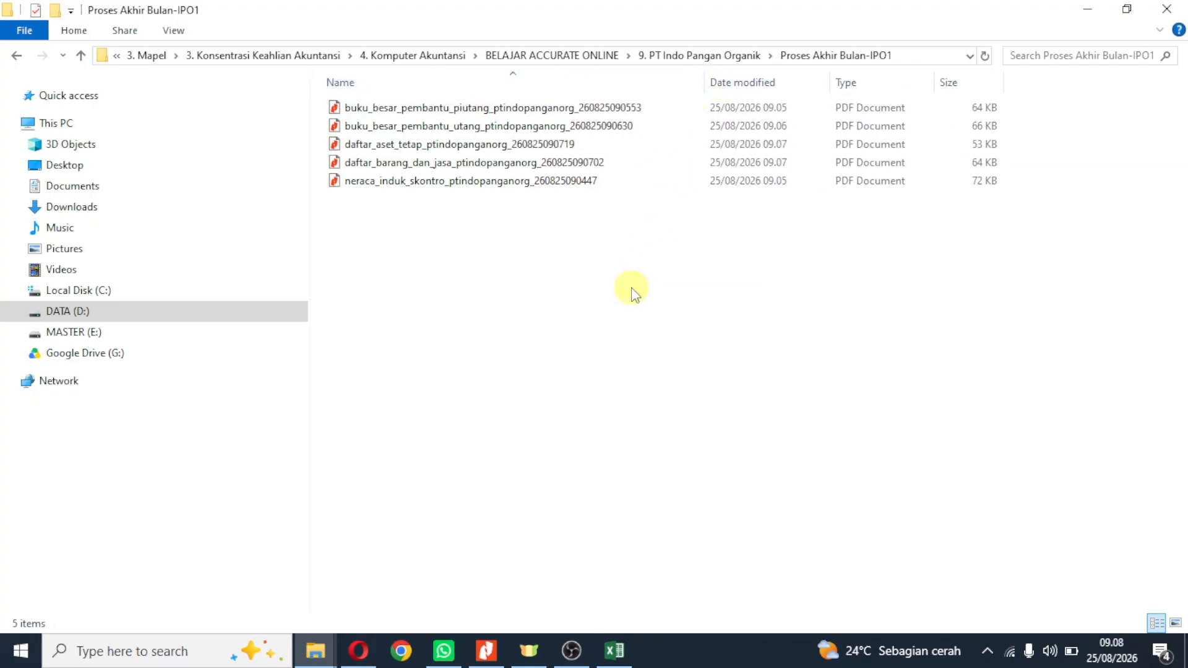
left_click(359, 652)
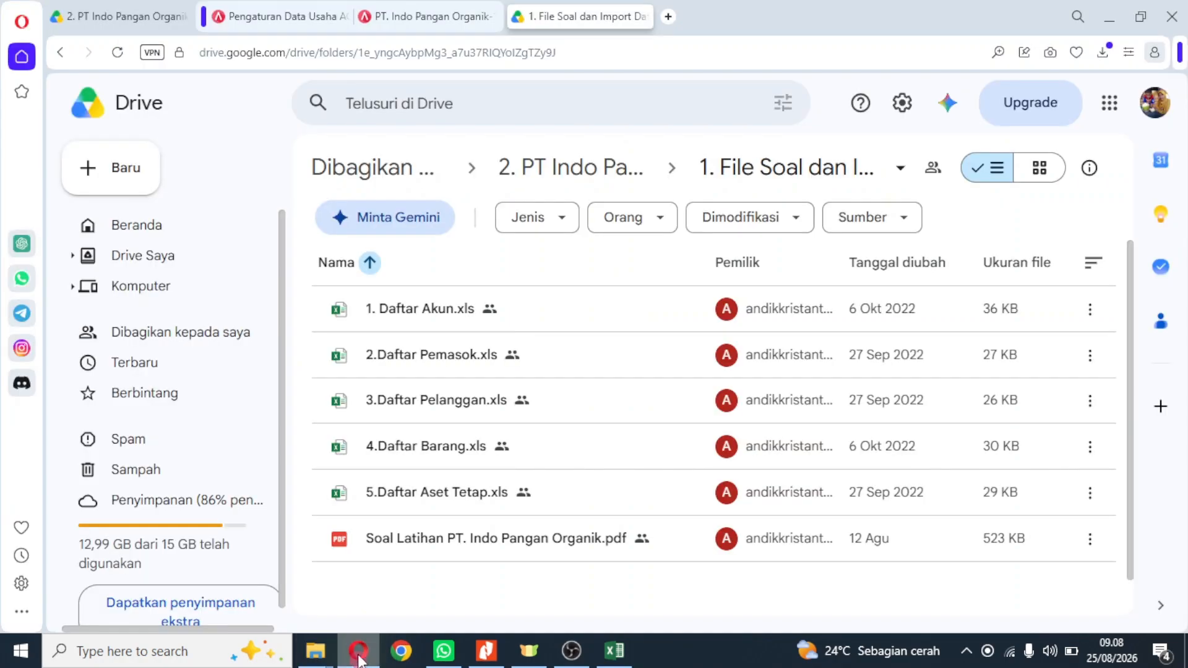
Search the web for iLovePDF in a new browser tab and open its Merge PDF tool.
left_click(668, 16)
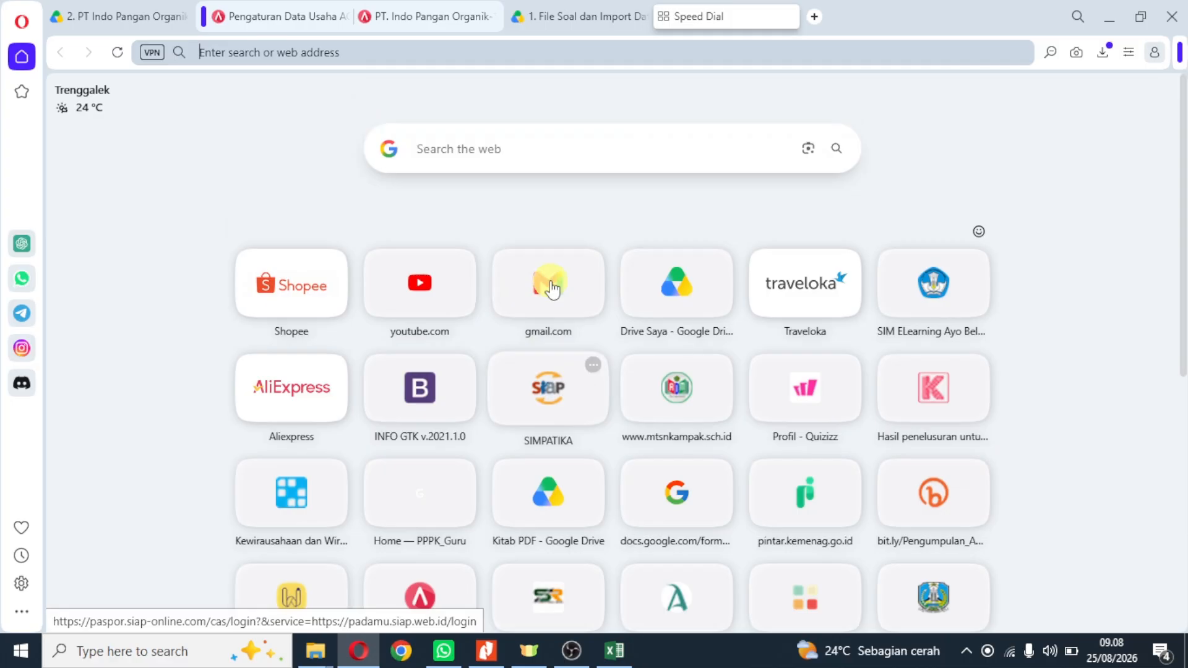
left_click(546, 157)
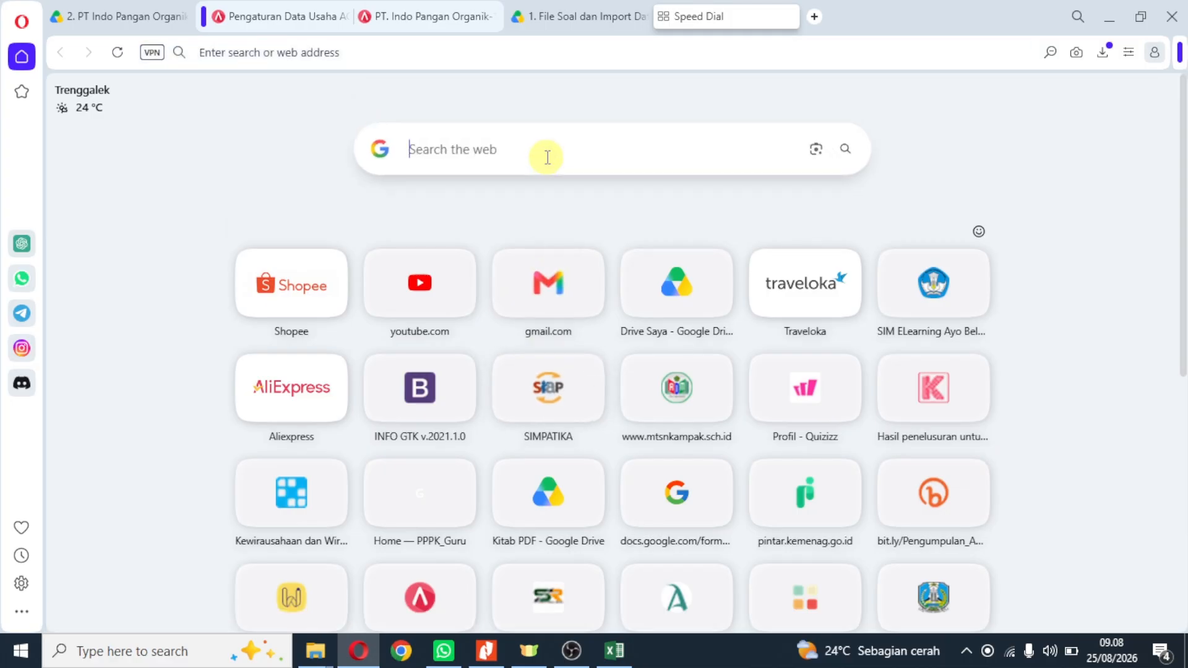
type("ilove")
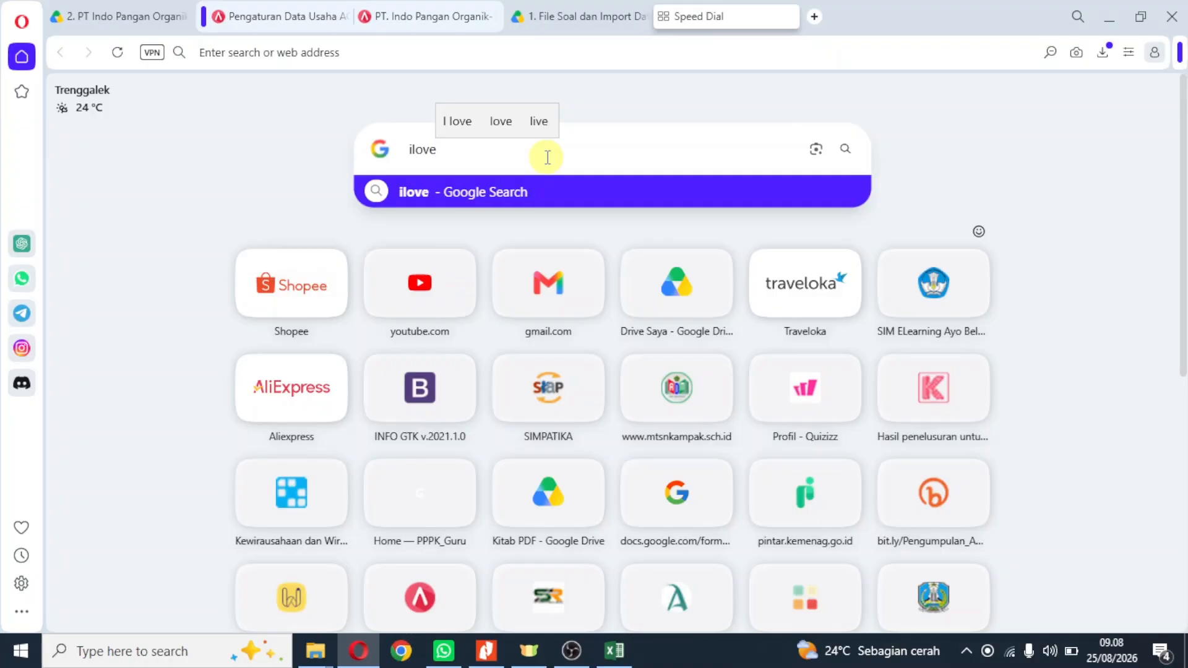
type("pd")
key("Return")
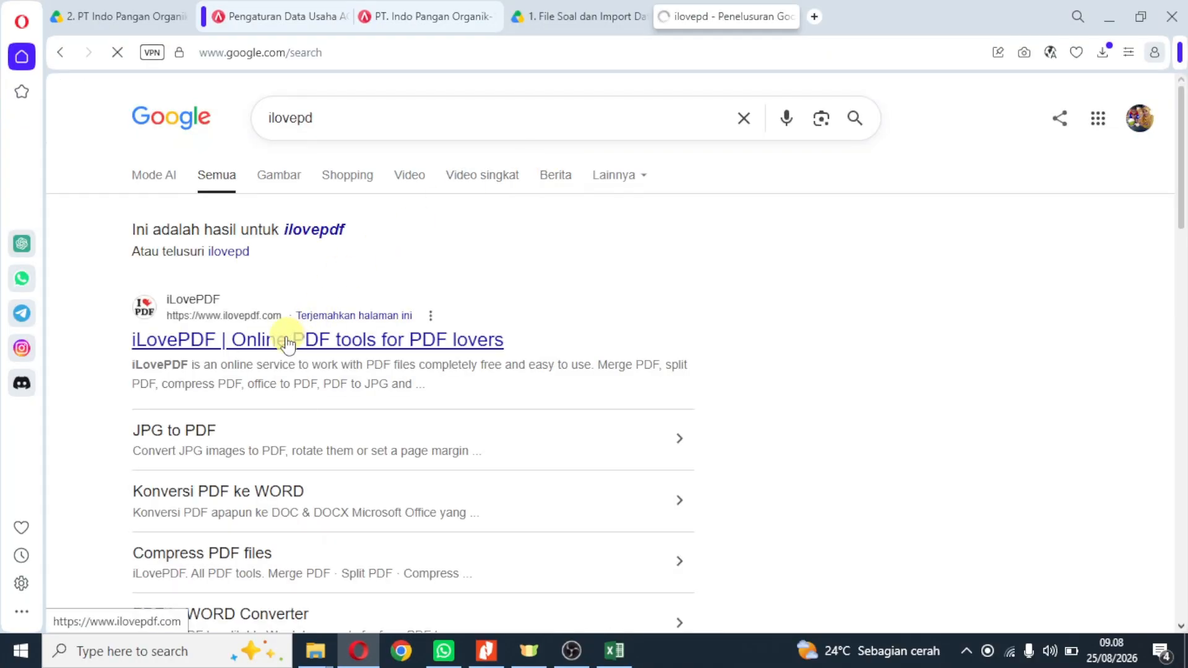
left_click(287, 342)
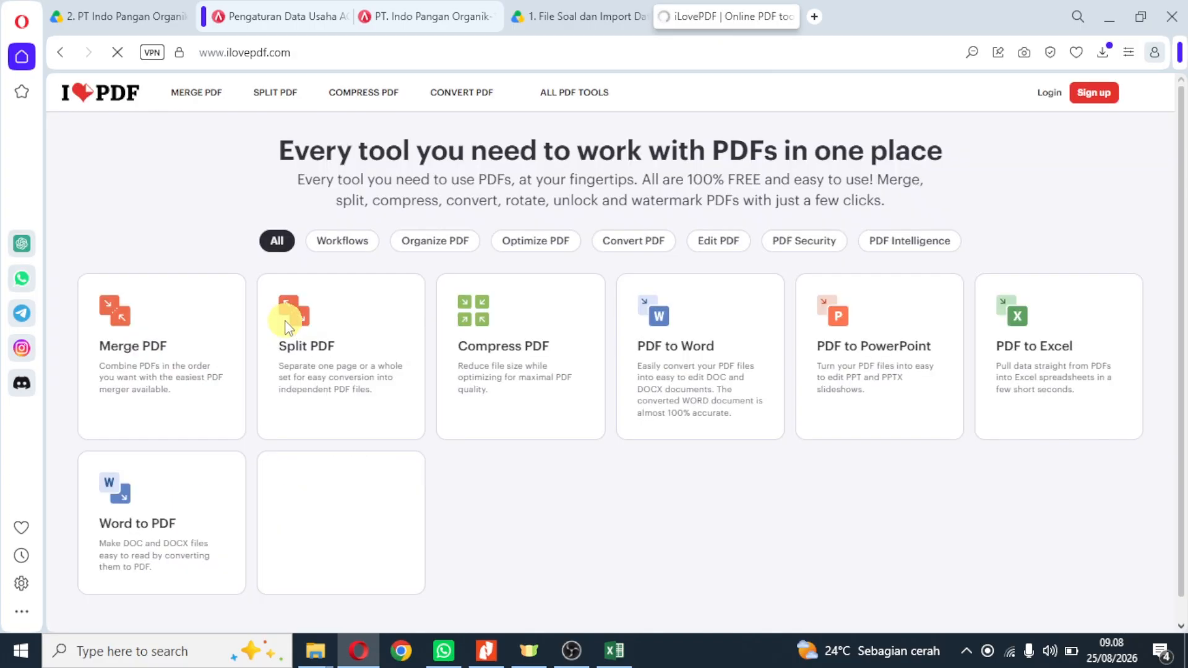
left_click(136, 345)
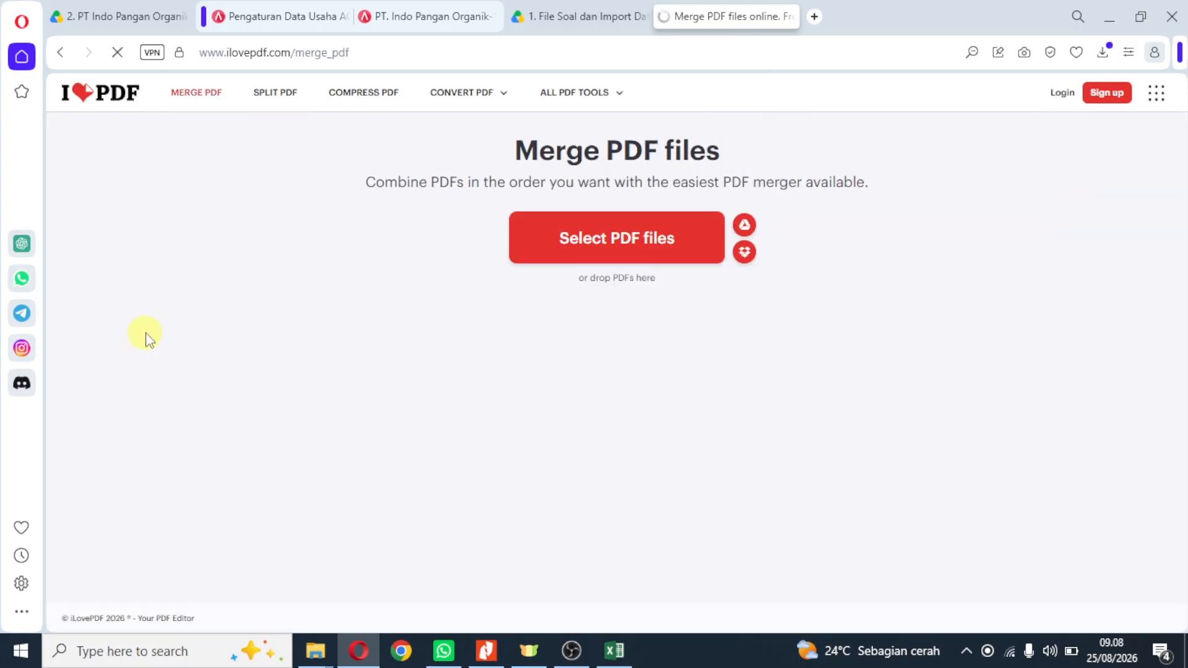
Load all five report PDFs from the Proses Akhir Bulan-IPO1 folder and place the neraca_induk_skontro file first in the order.
left_click(590, 246)
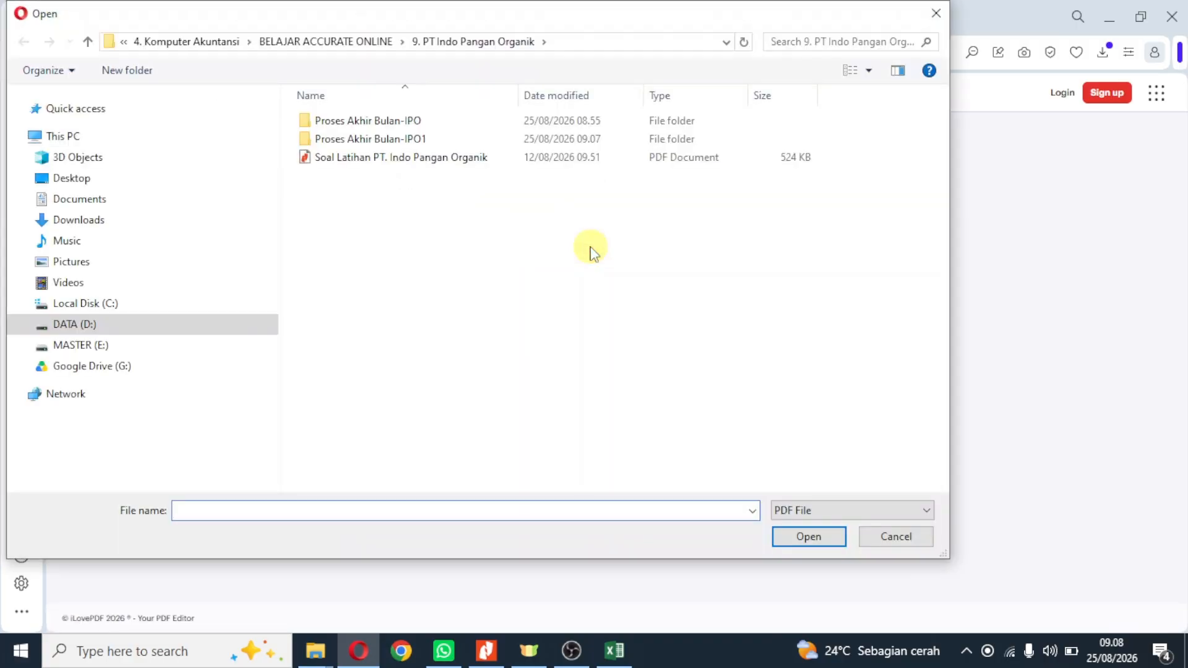
double_click(410, 138)
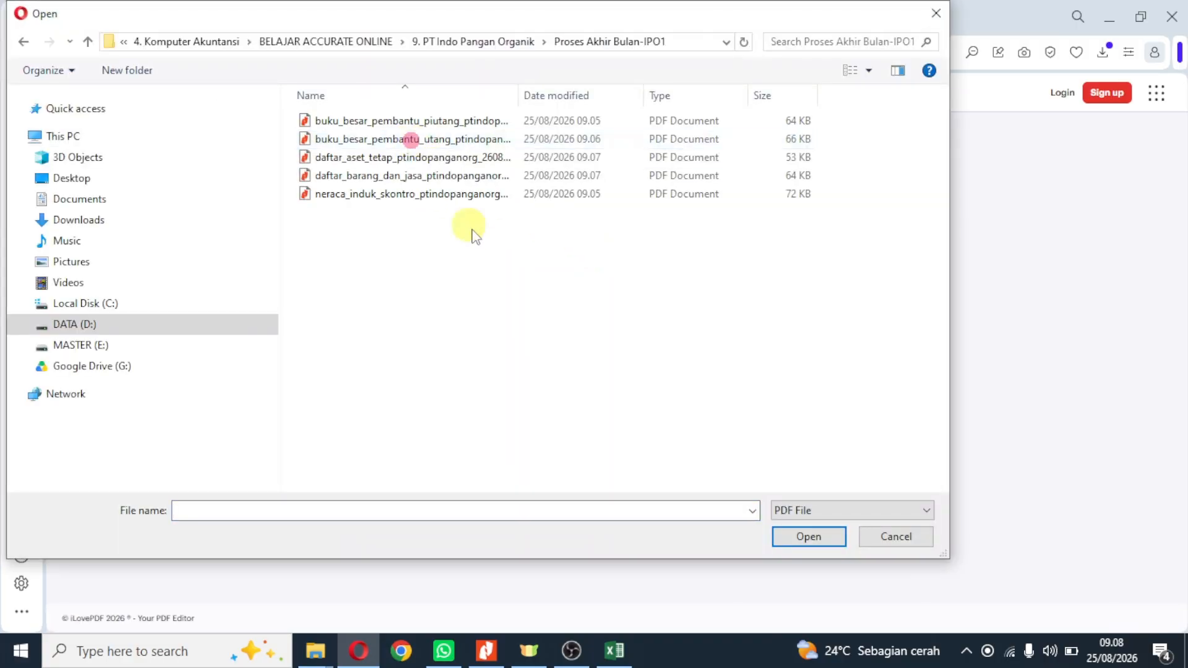
left_click_drag(618, 284, 393, 122)
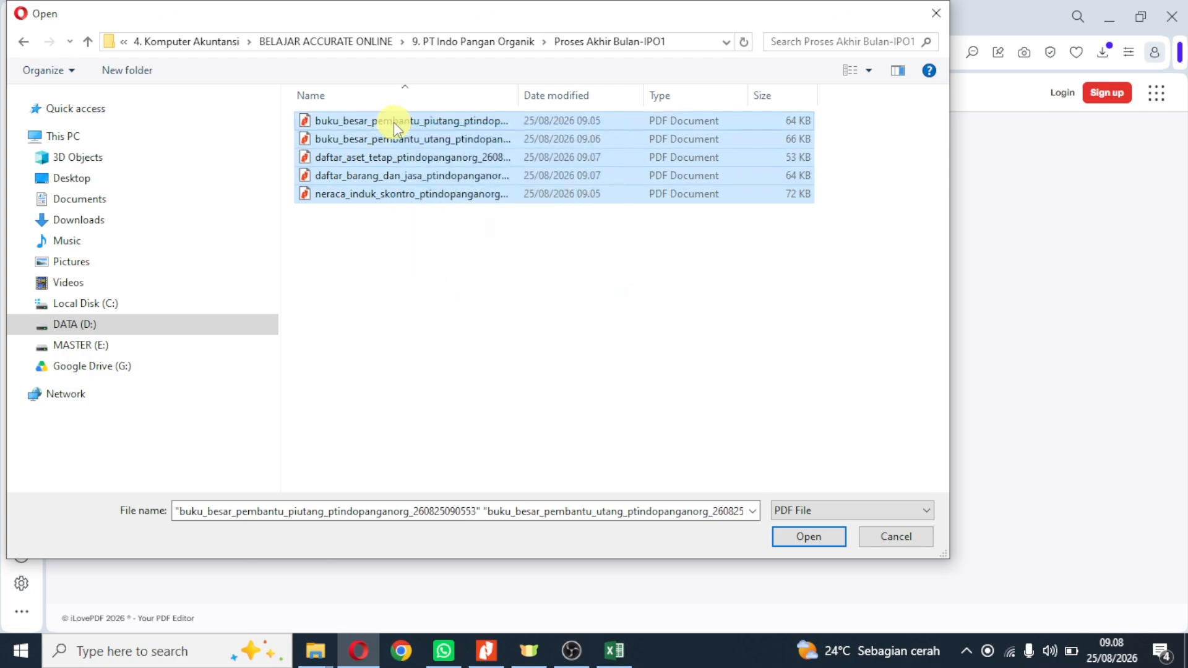
left_click(793, 539)
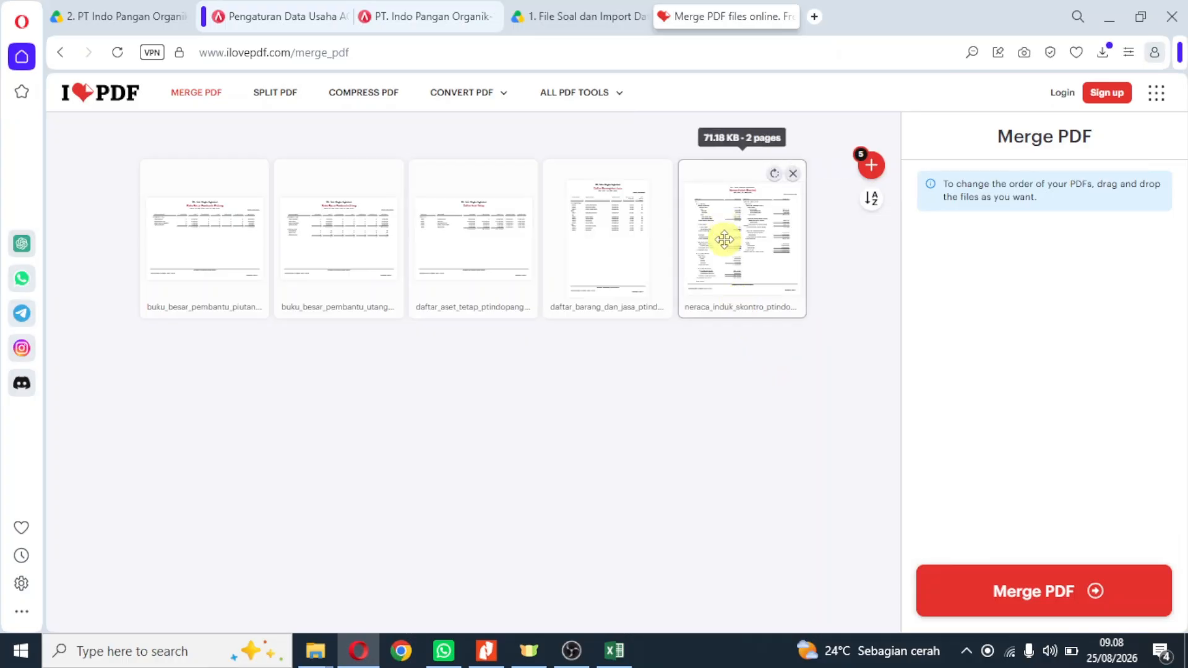
left_click_drag(724, 239, 167, 237)
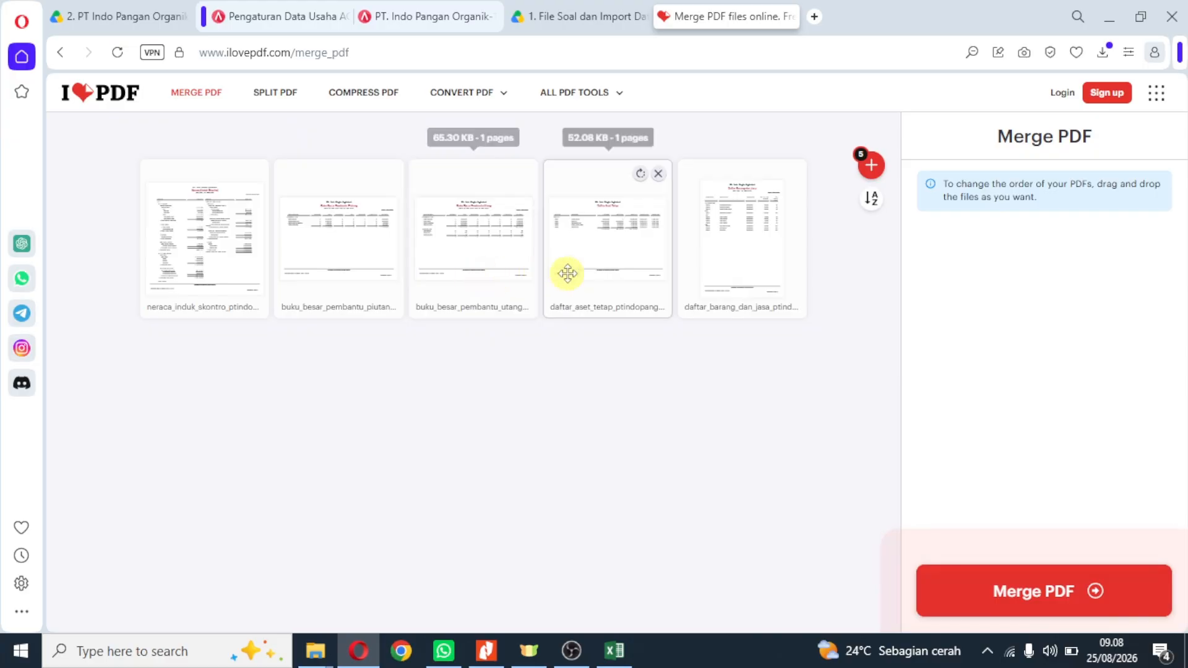
Merge the PDFs and save the result in Proses Akhir Bulan-IPO1, named "01." followed by the person's first name.
left_click(1044, 605)
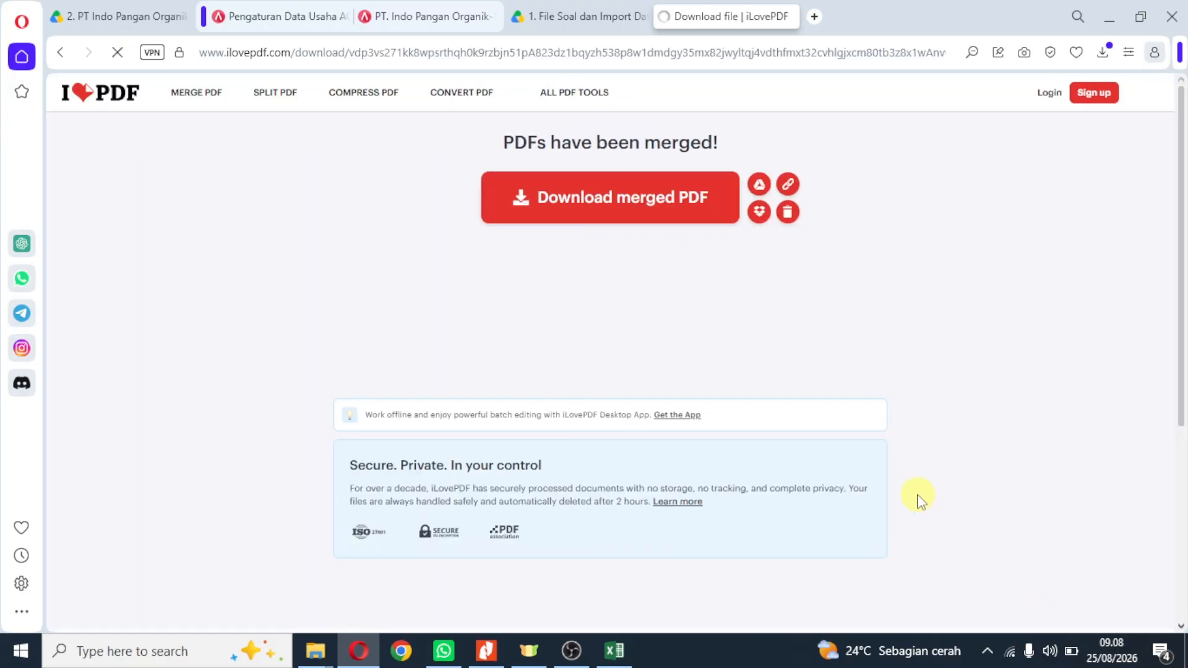
left_click(606, 199)
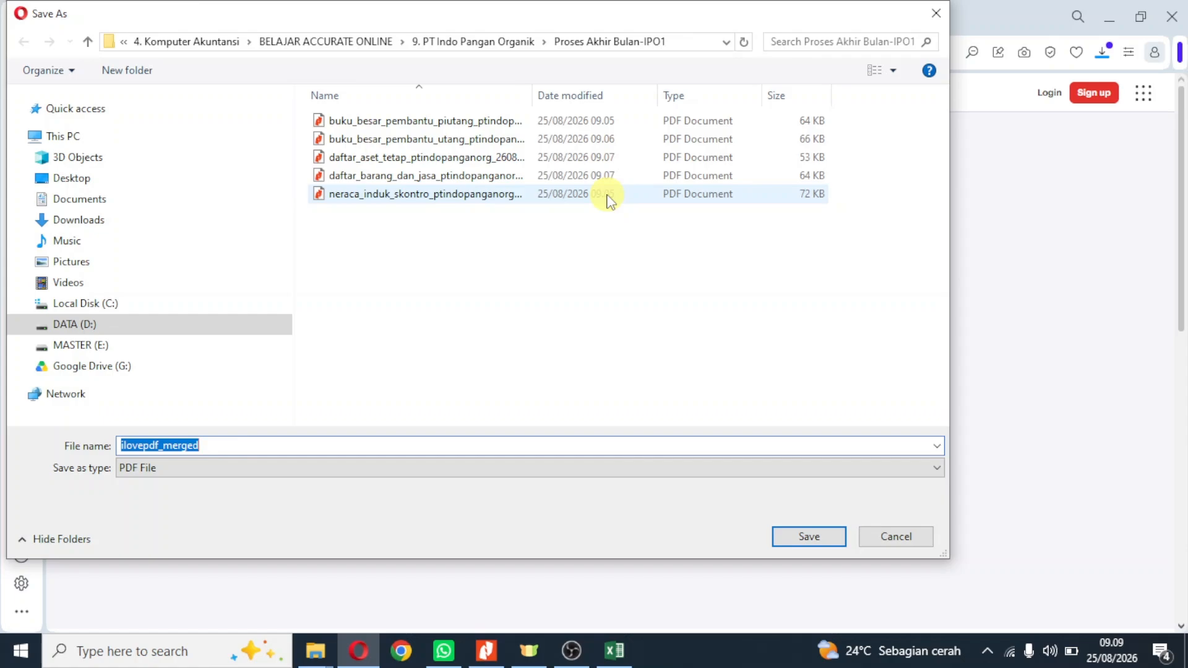
type("01.")
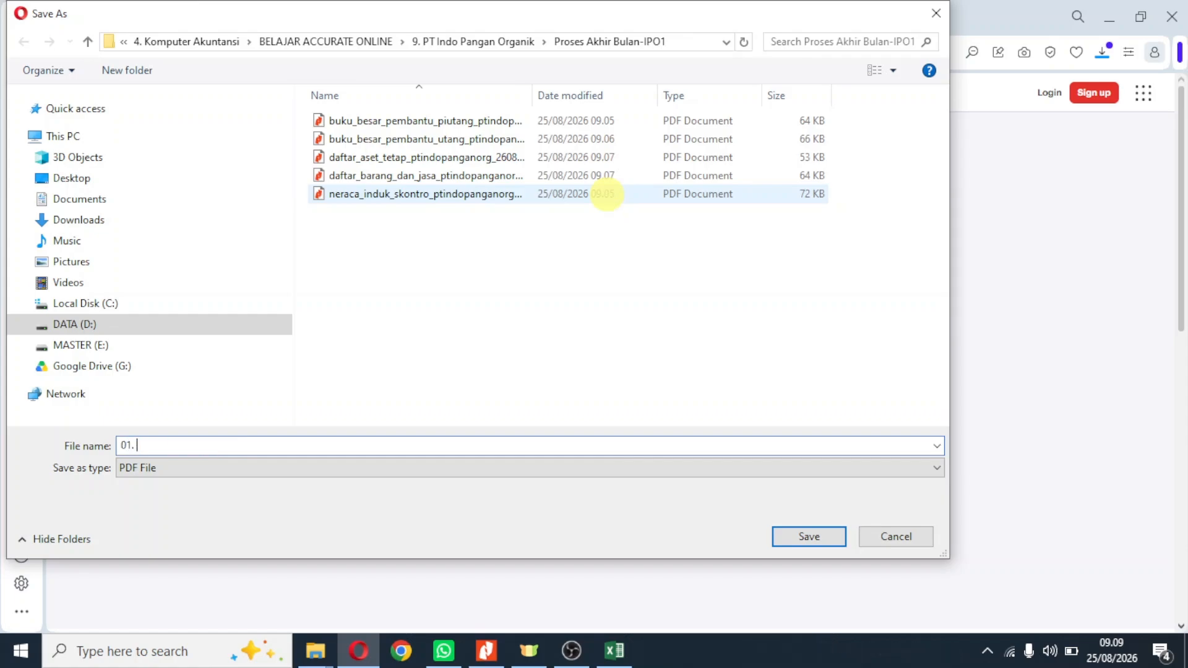
type(" Andik")
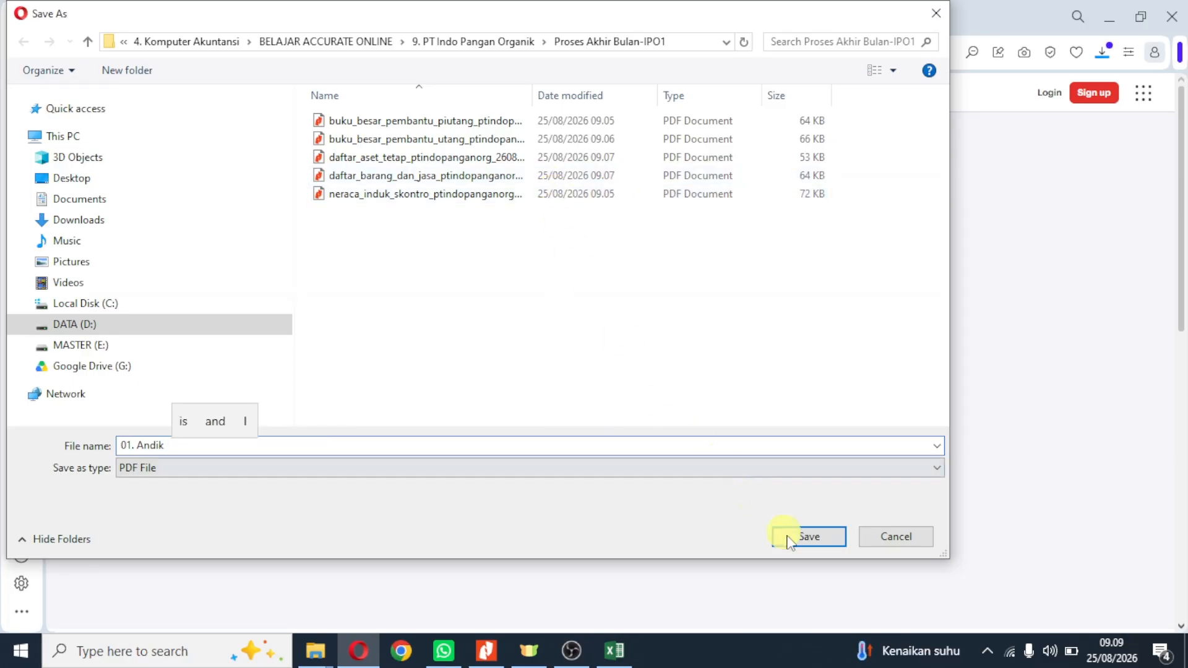
type("1")
left_click(809, 536)
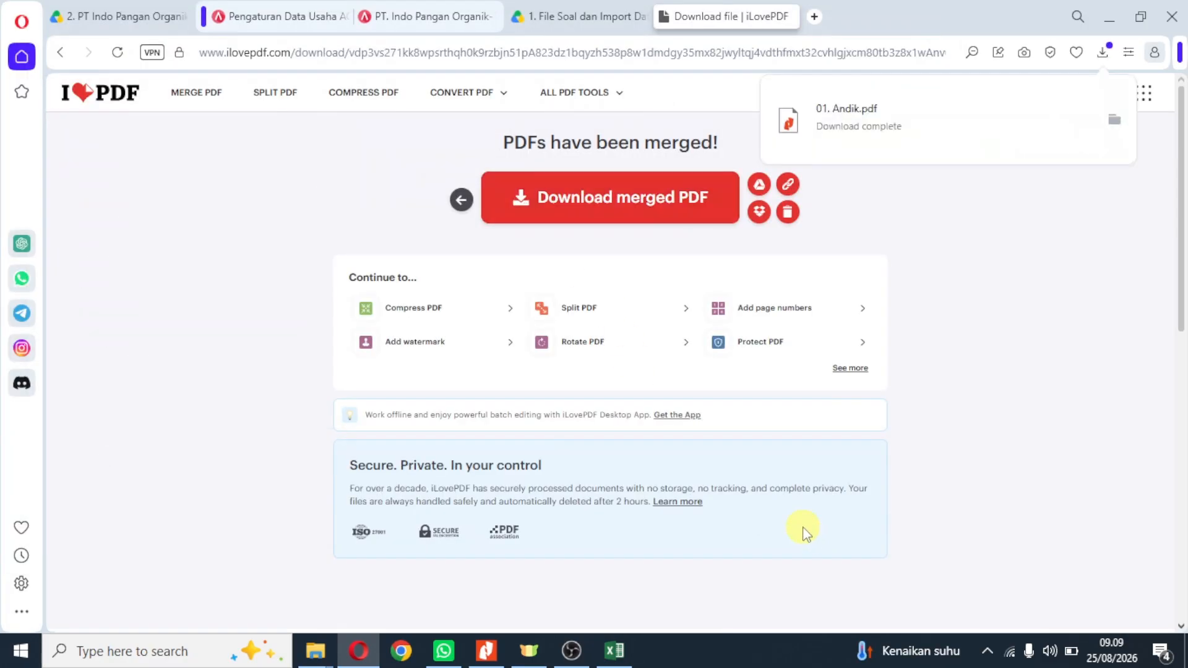
Open the merged PDF from its download folder, check its pages from Neraca through the last report, and close it.
left_click(1109, 119)
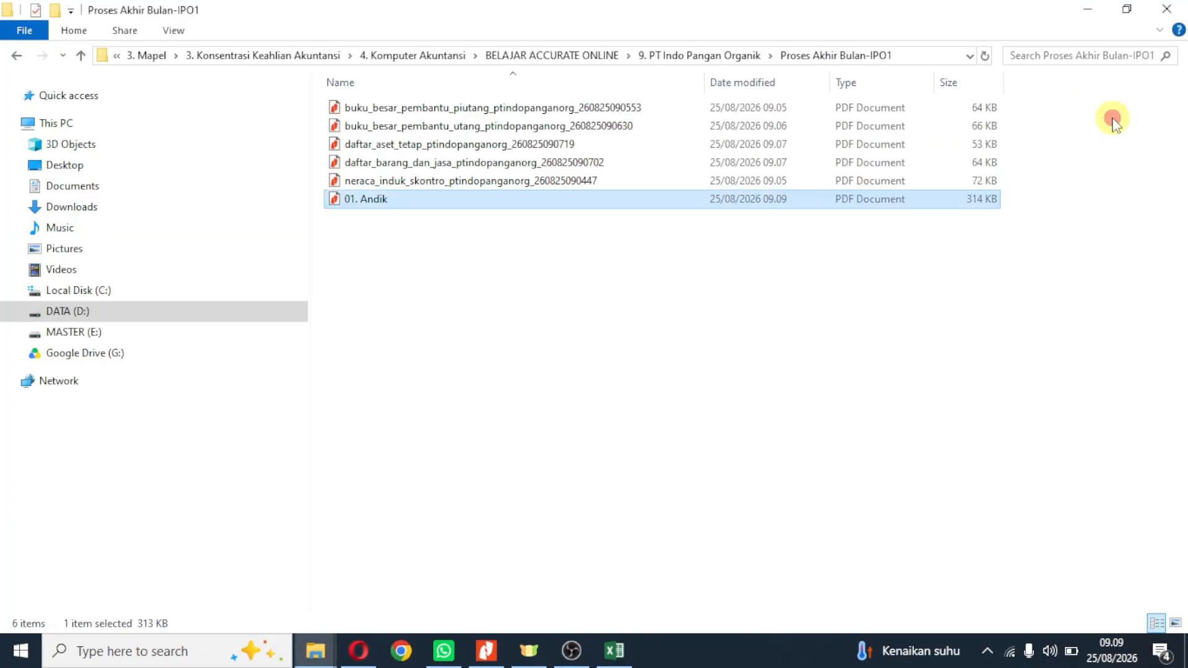
double_click(424, 199)
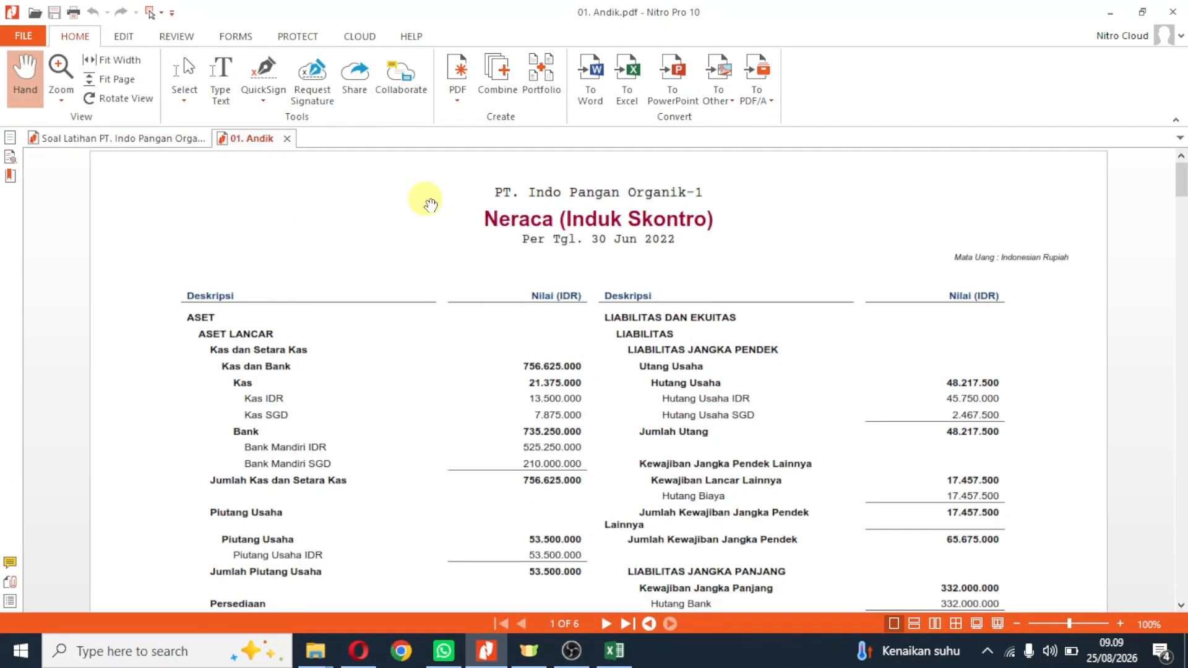
scroll(567, 321, "down", 15)
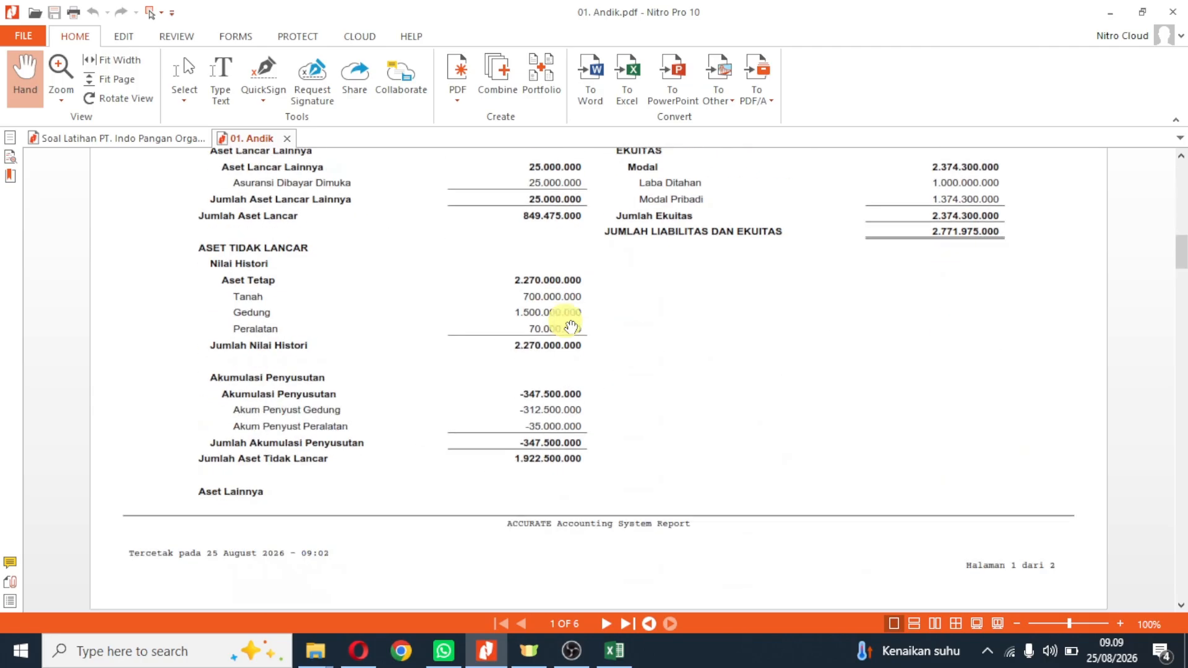
scroll(570, 326, "down", 10)
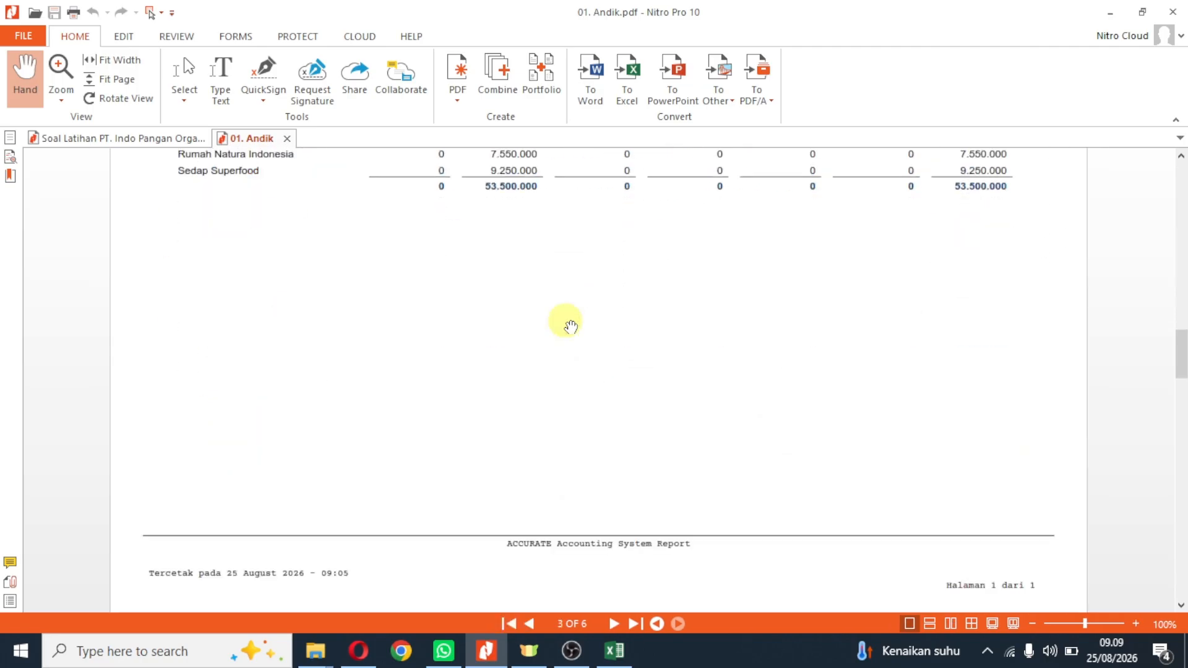
scroll(570, 326, "down", 20)
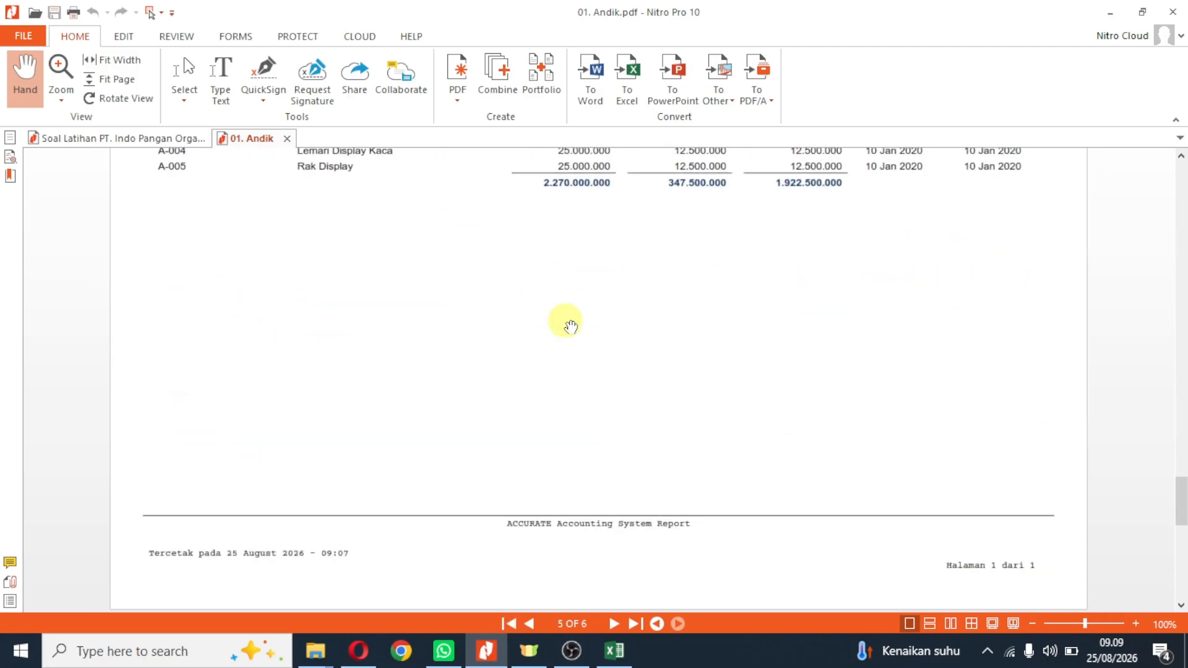
scroll(570, 326, "down", 3)
left_click(287, 138)
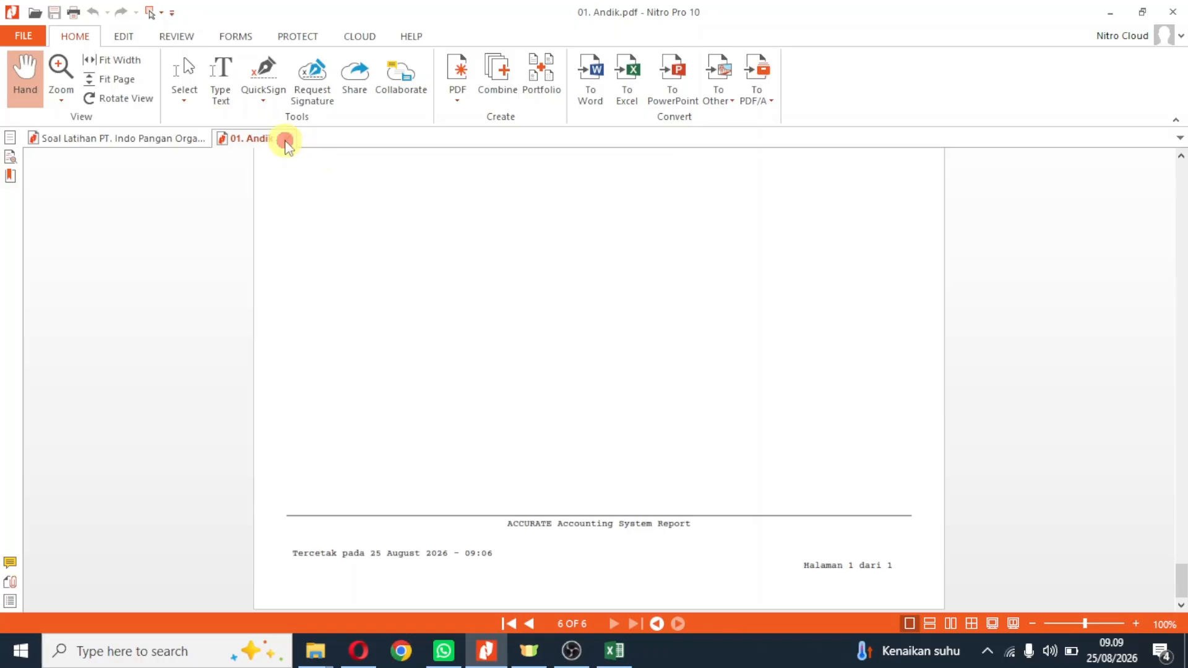
scroll(551, 425, "up", 10)
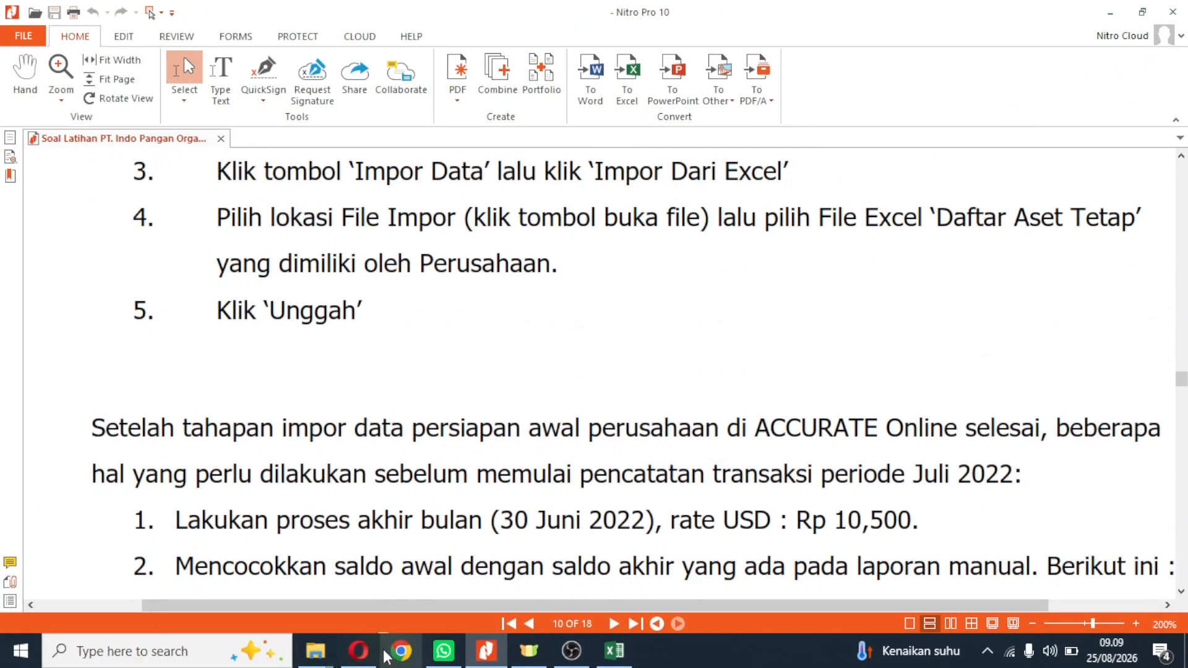
Return to Google Drive in the browser, open the shared folder 2. Hasil Proses Akhir Bulan-IPO, and look through its submitted files.
left_click(360, 652)
left_click(410, 15)
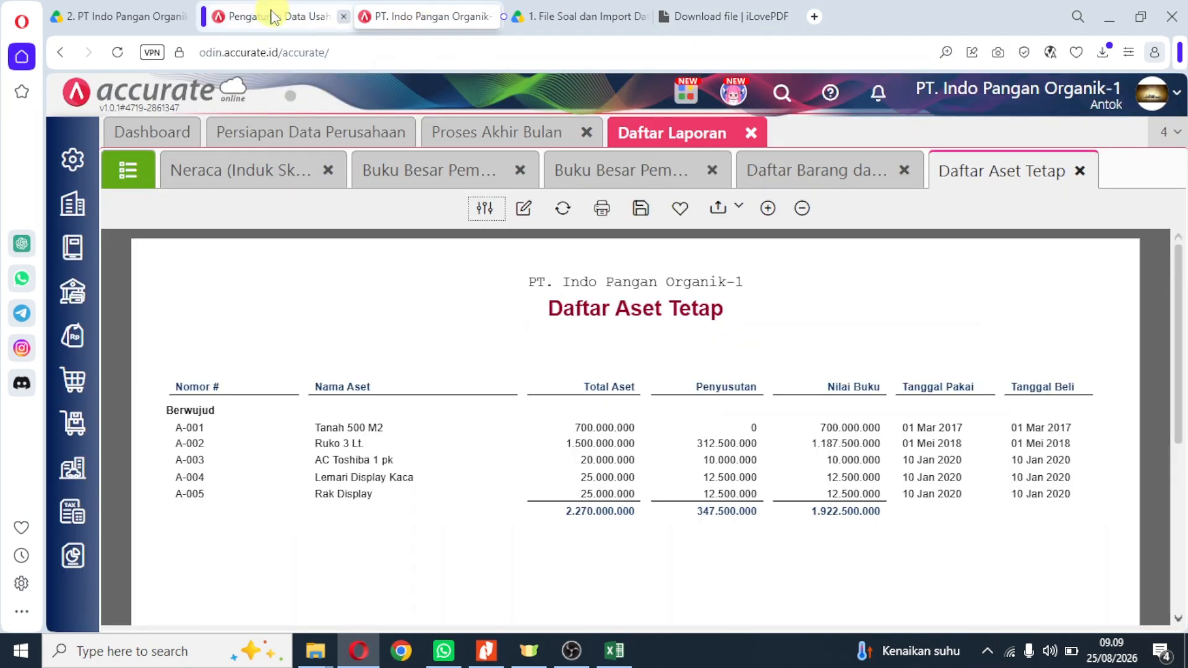
left_click(581, 18)
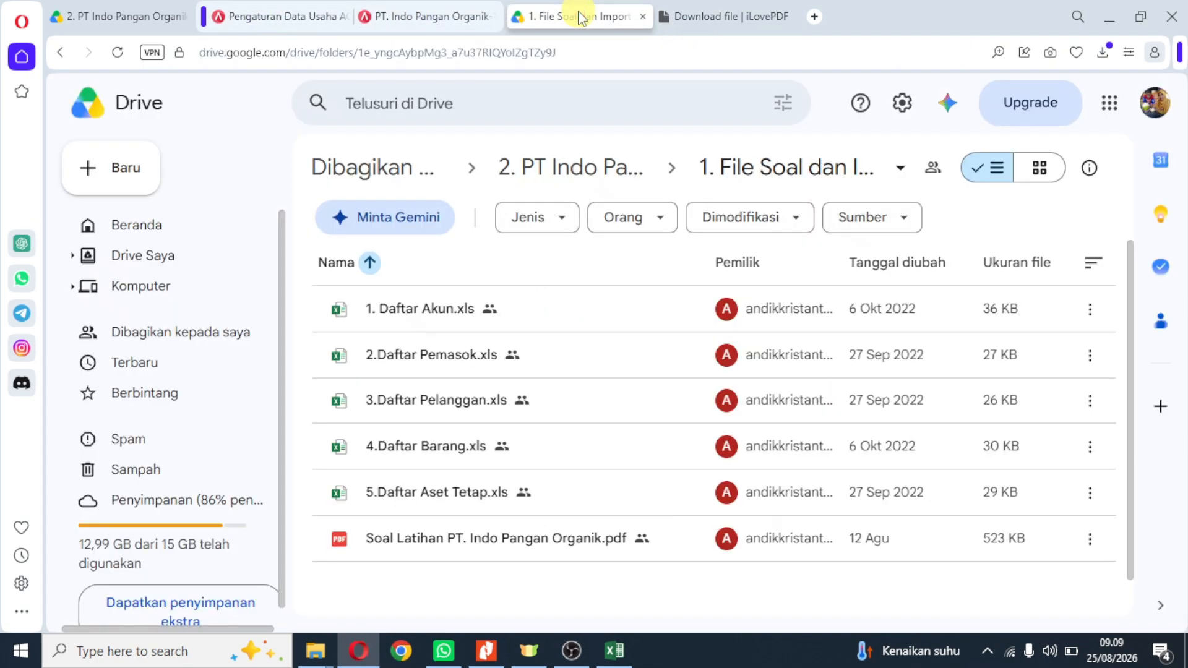
left_click(61, 54)
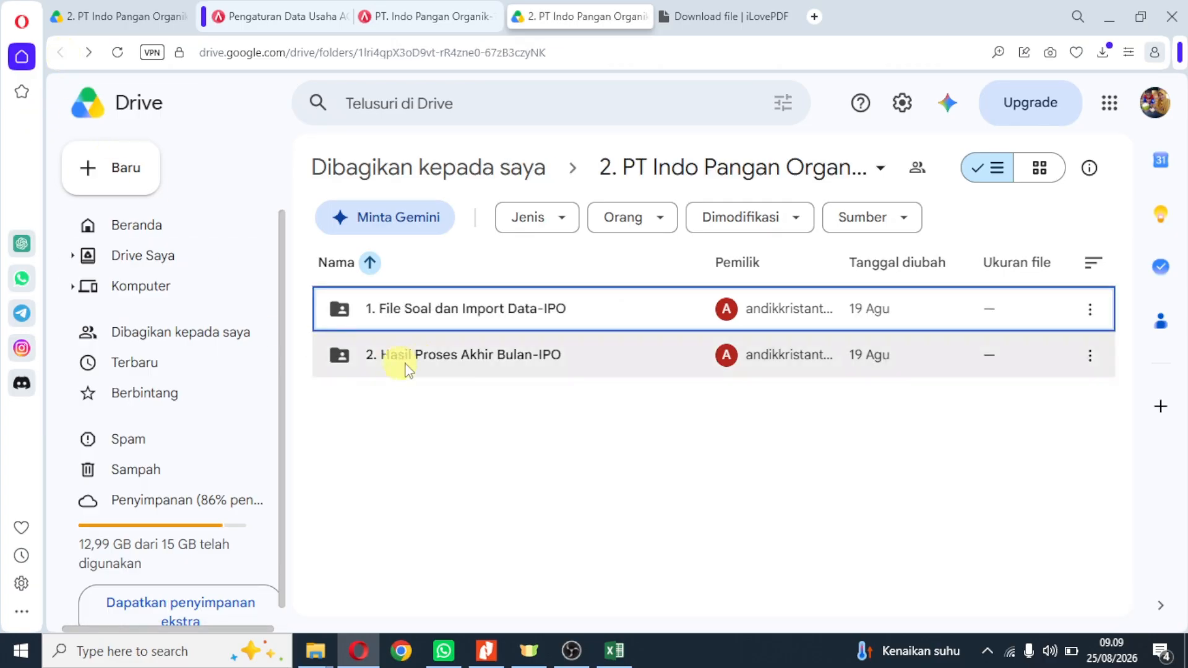
left_click(421, 357)
double_click(422, 359)
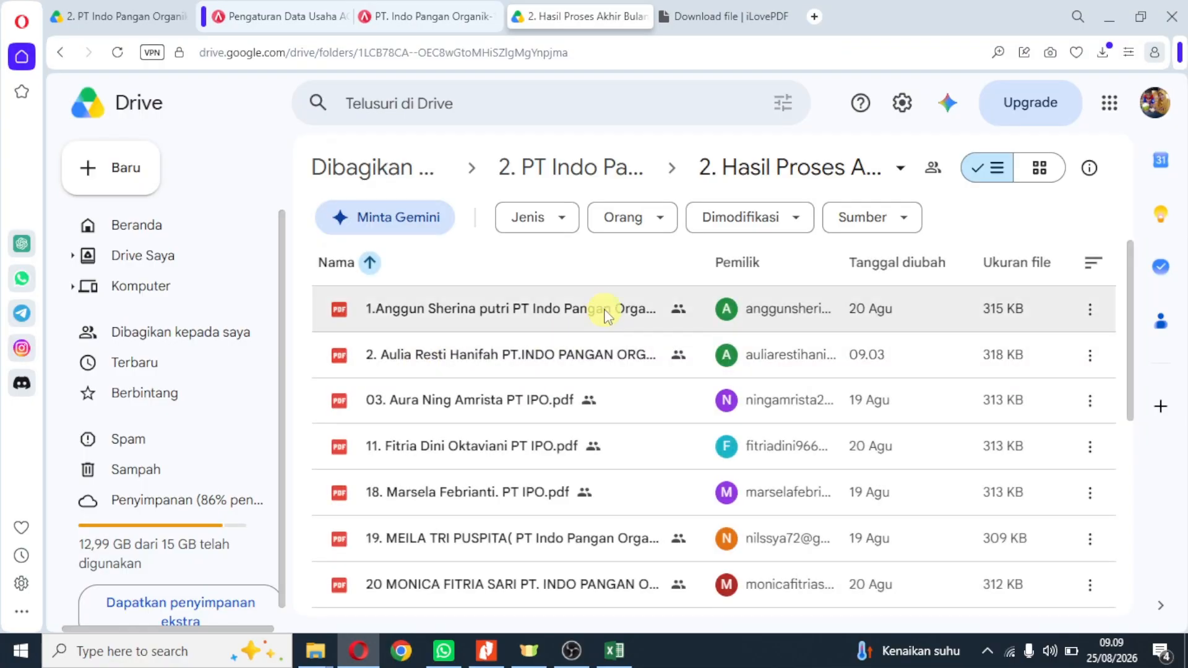
scroll(605, 313, "down", 2)
scroll(605, 314, "down", 5)
scroll(604, 451, "up", 7)
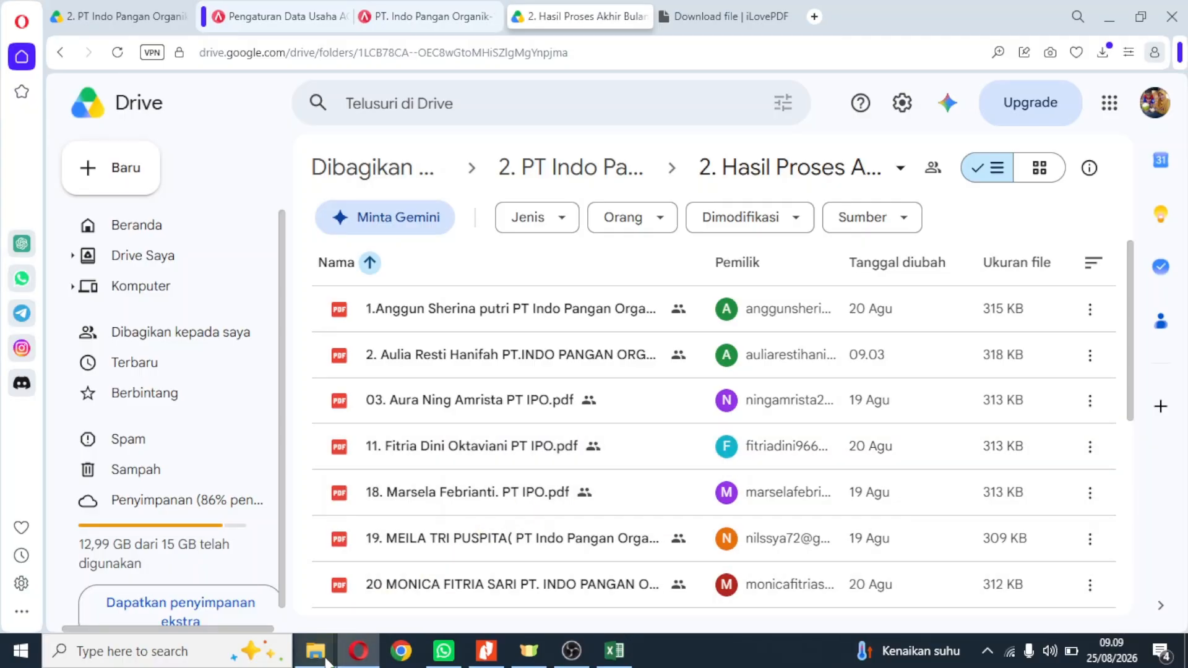
Upload the merged PDF from Proses Akhir Bulan-IPO1 in File Explorer to the open Drive folder and select the uploaded file.
mouse_move(318, 662)
left_click(456, 573)
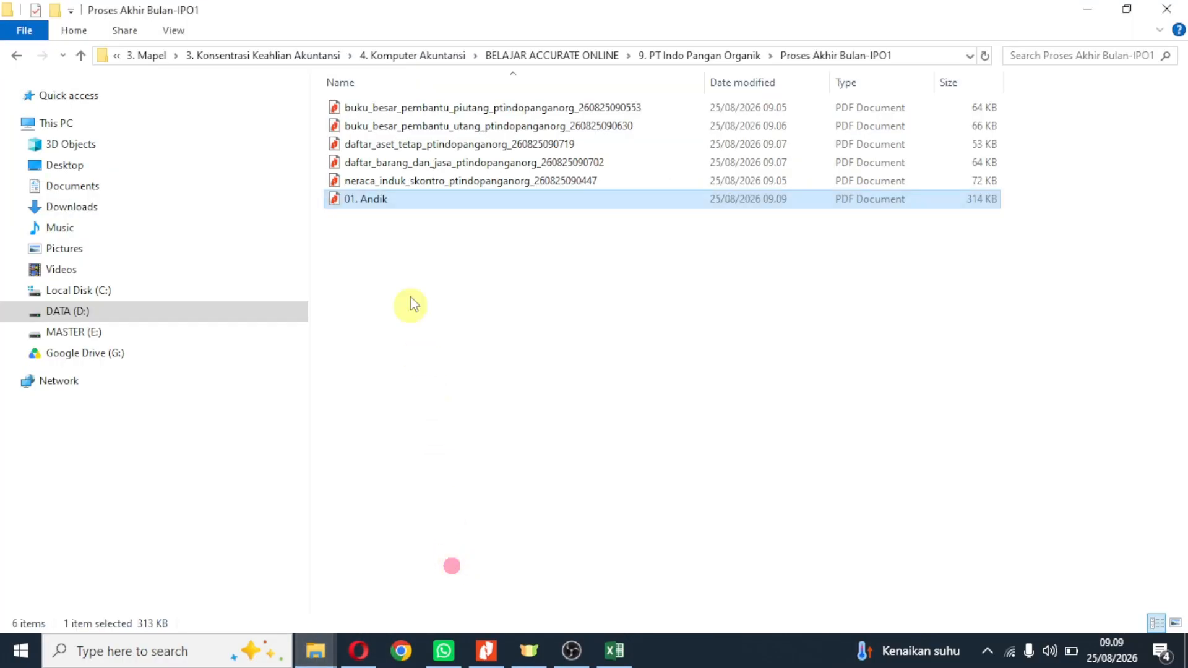
left_click_drag(396, 203, 469, 471)
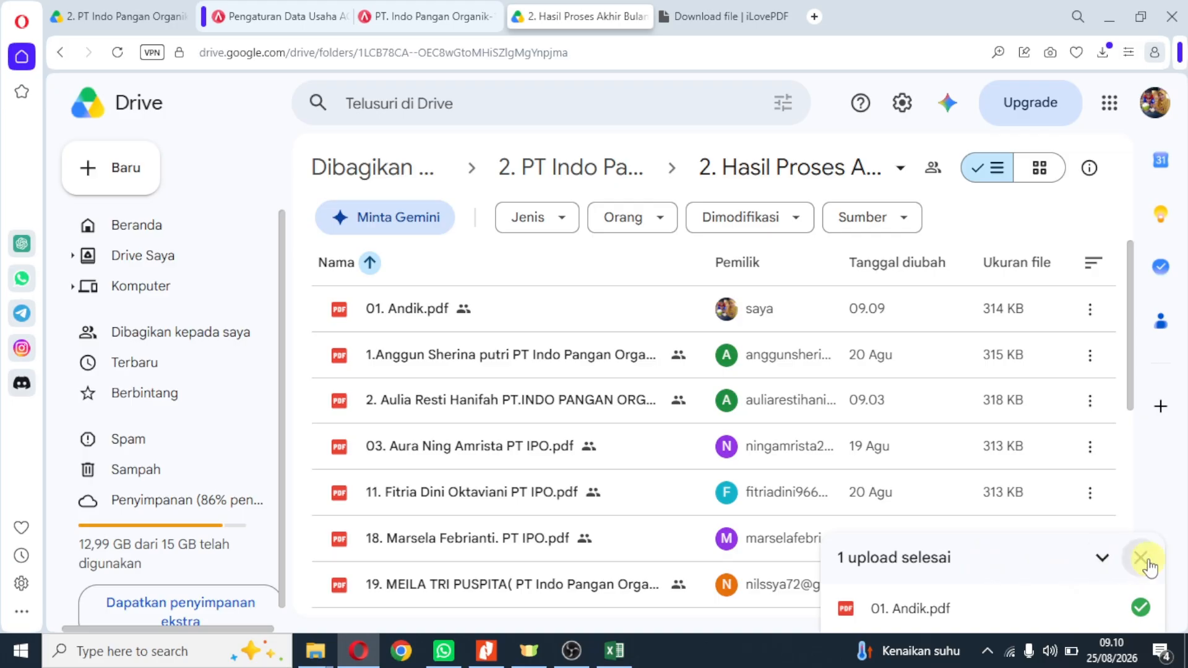
left_click(450, 316)
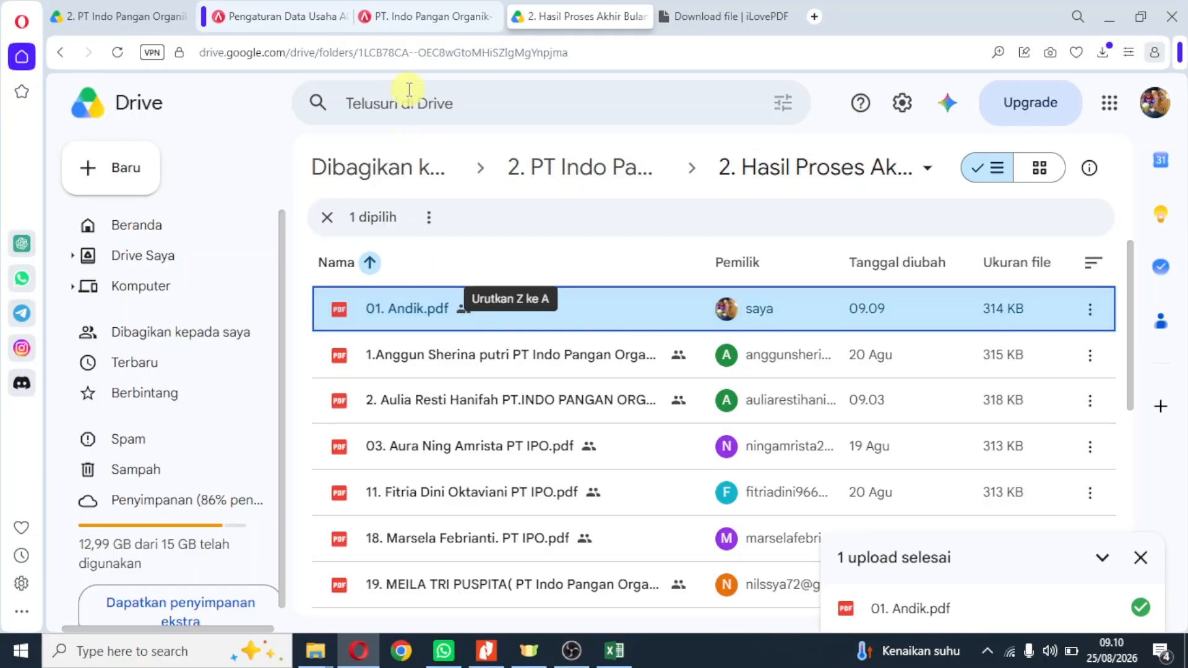
Return to Accurate Online and close the Neraca, ledger and Daftar Barang dan Jasa reports, along with the whole Daftar Laporan module.
left_click(410, 19)
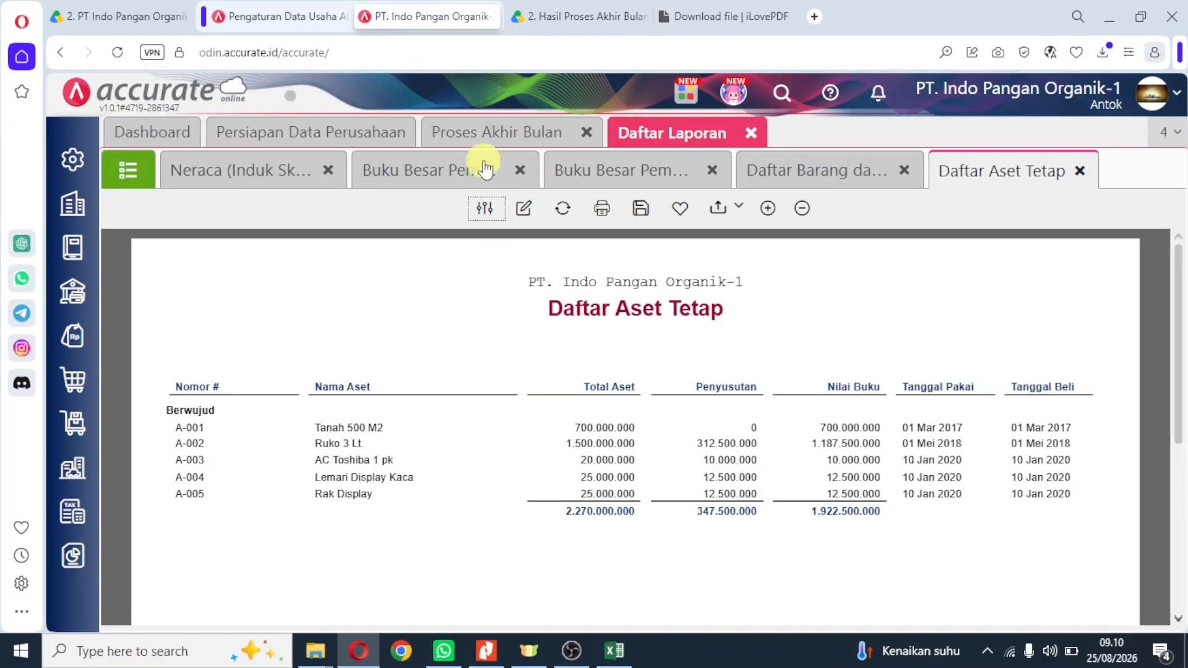
left_click(326, 170)
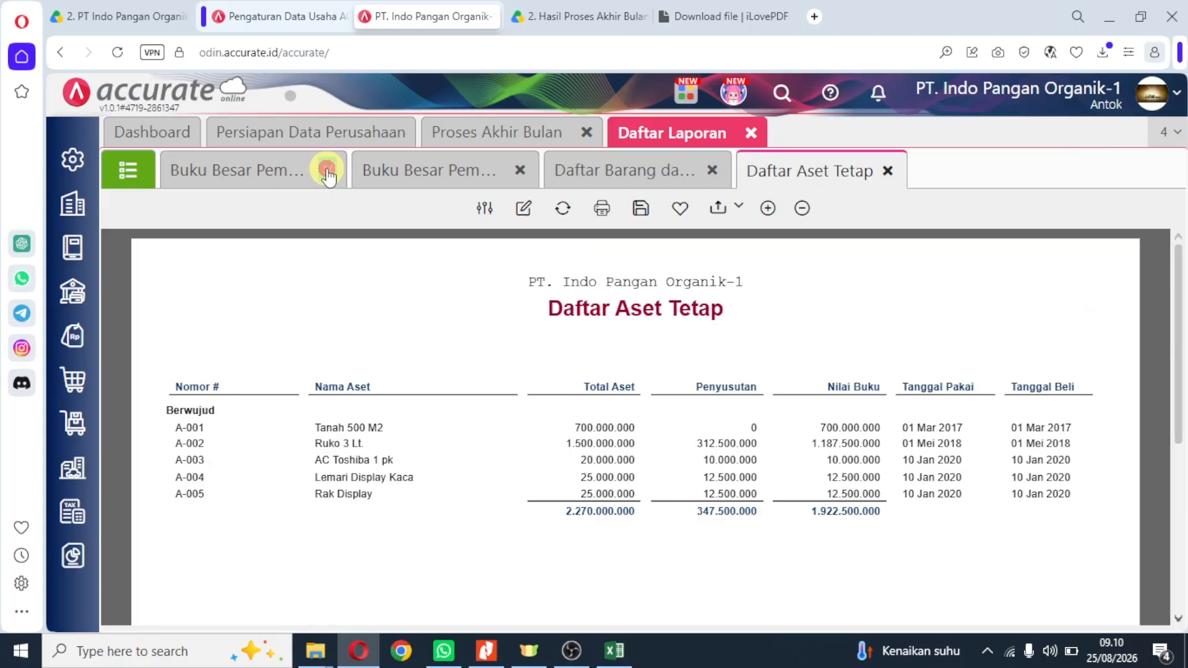
left_click(327, 171)
left_click(327, 170)
left_click(327, 171)
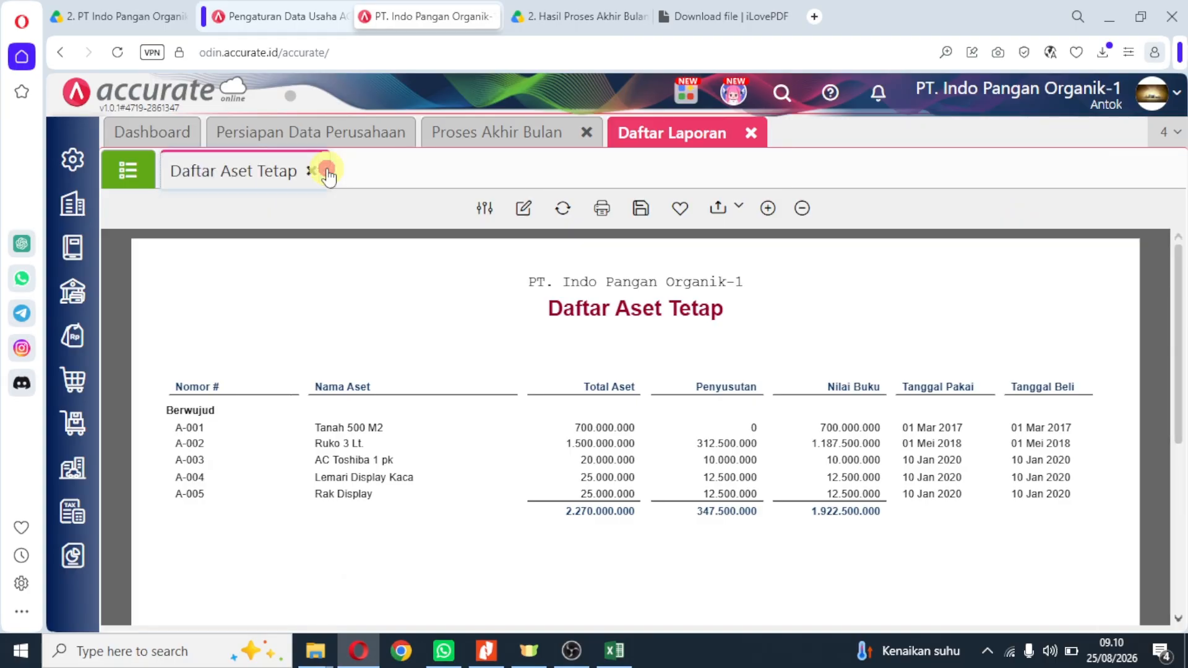
left_click(749, 133)
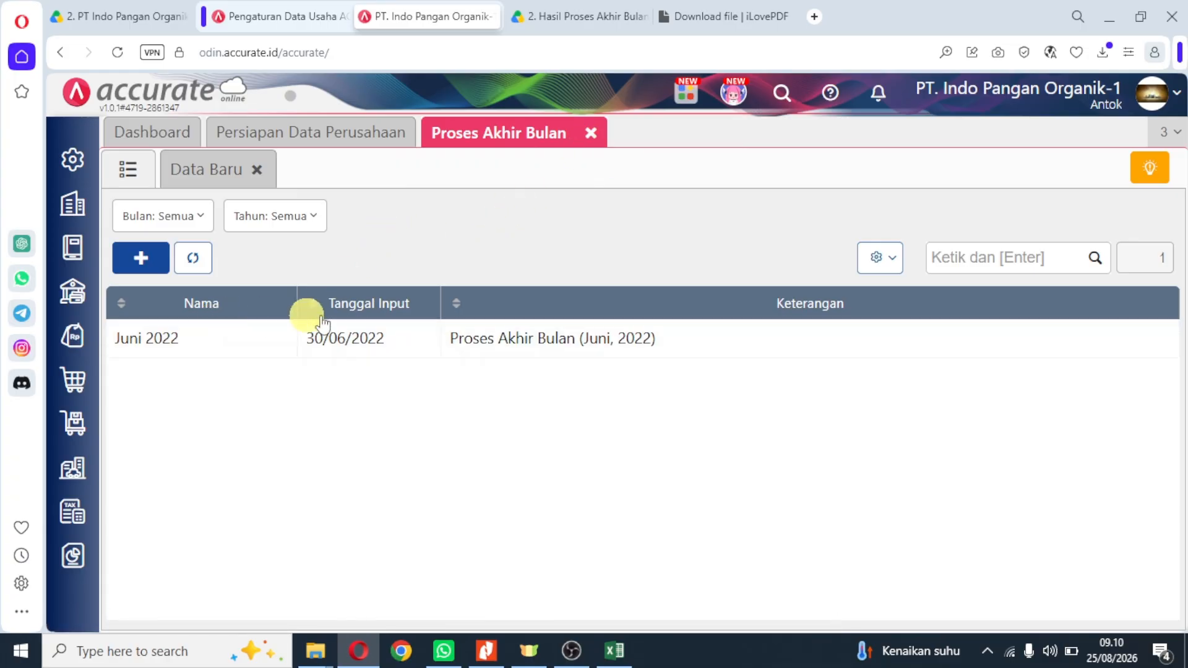
Revisit the Drive submission folder and the iLovePDF download page, and minimize the browser.
left_click(545, 20)
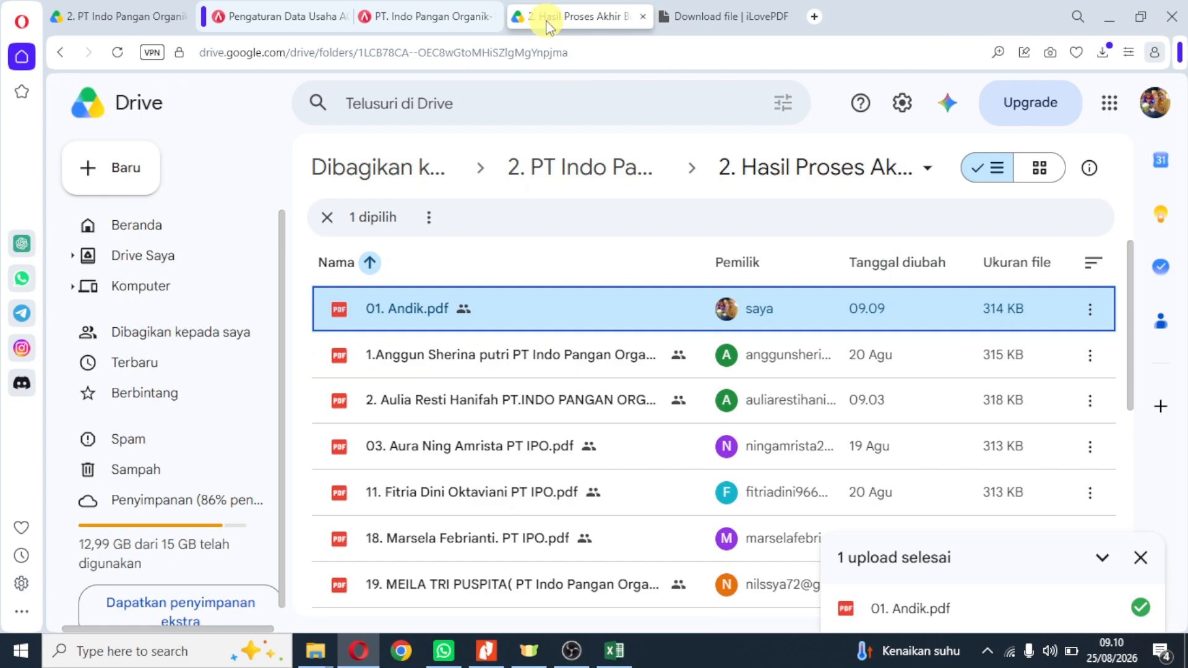
left_click(738, 25)
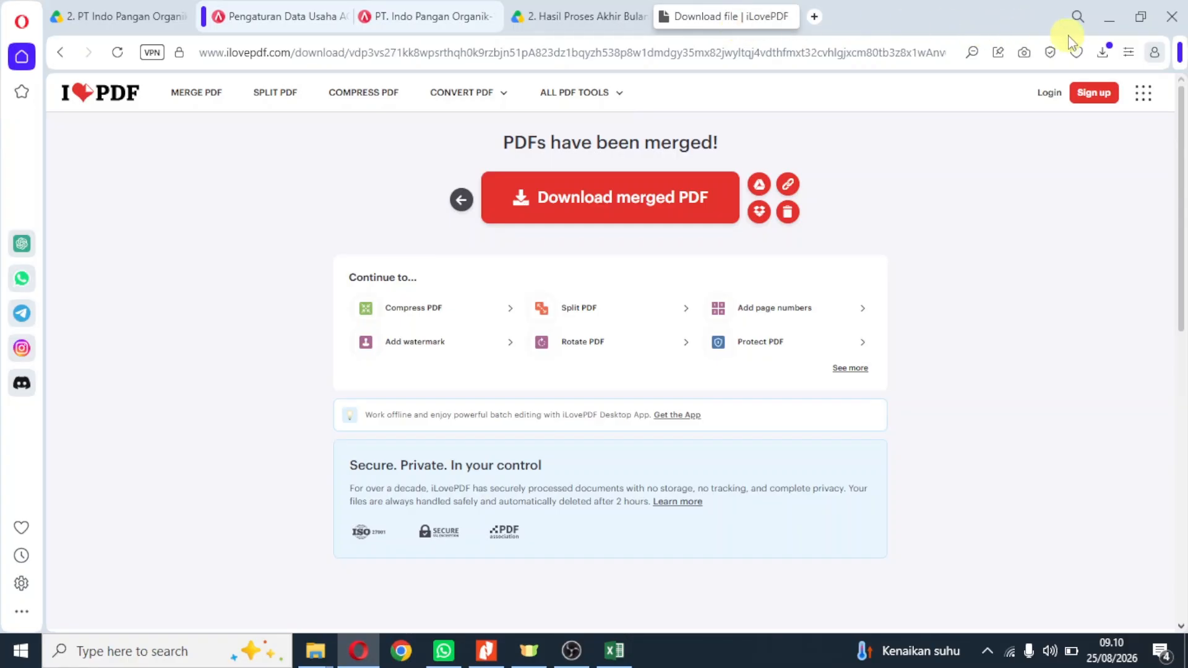
left_click(1108, 18)
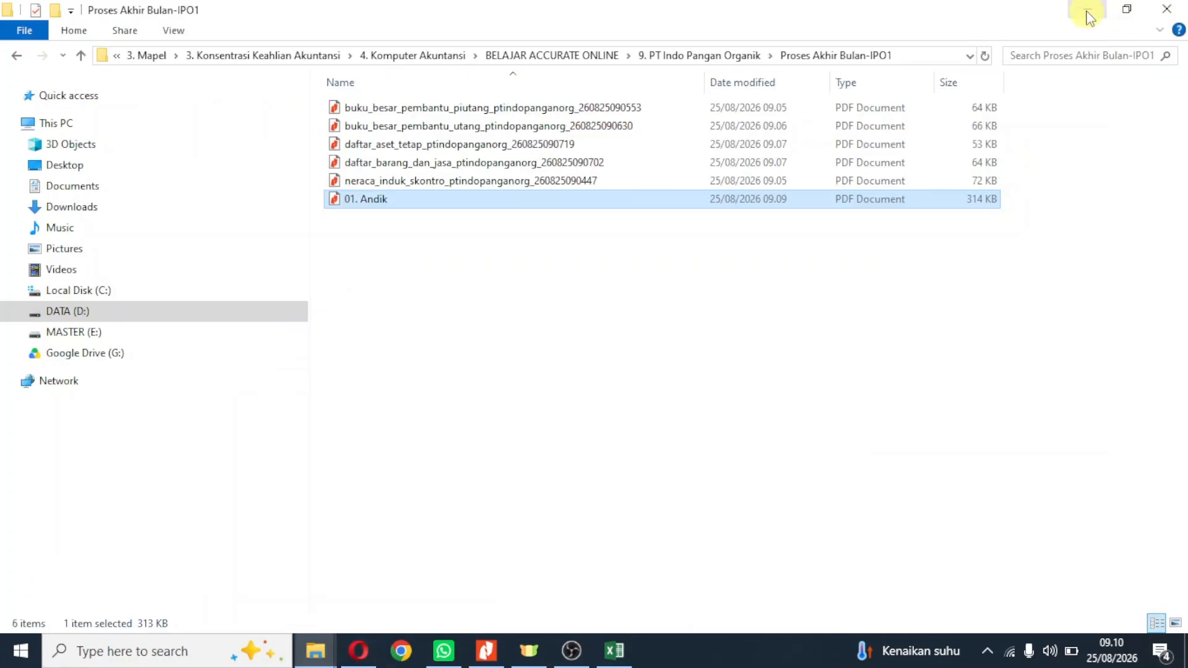